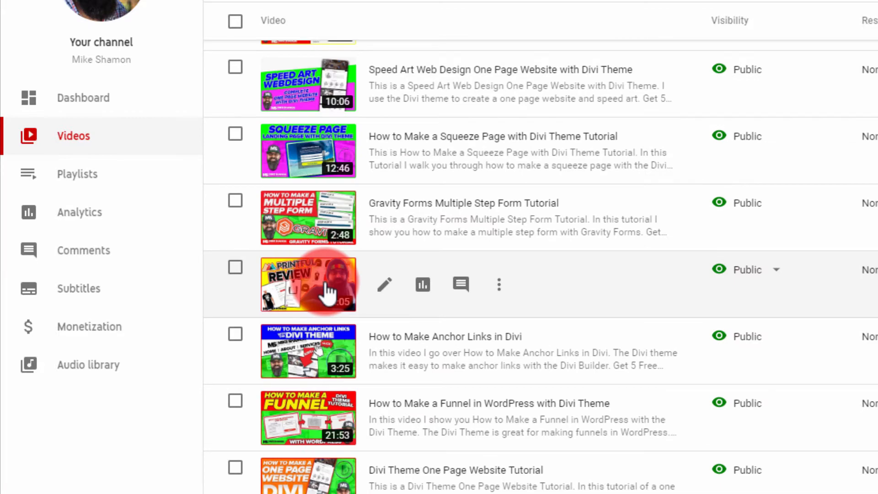
scroll(337, 165, "up", 5)
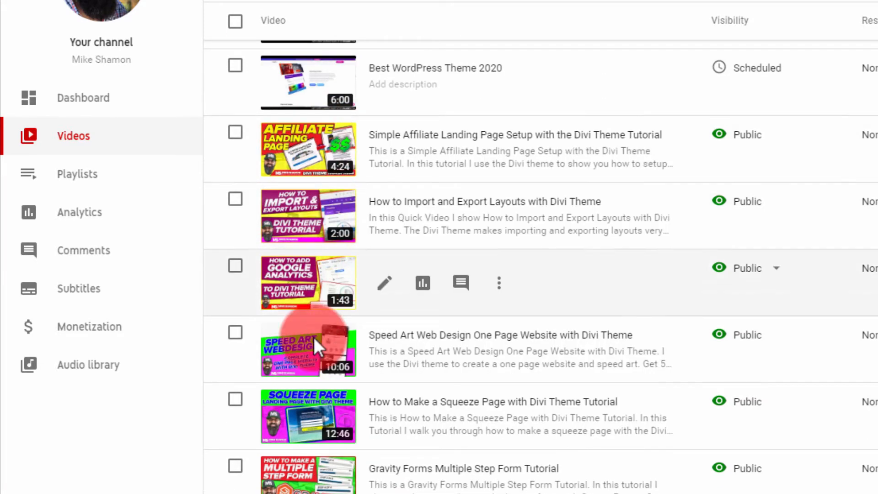
scroll(313, 336, "down", 3)
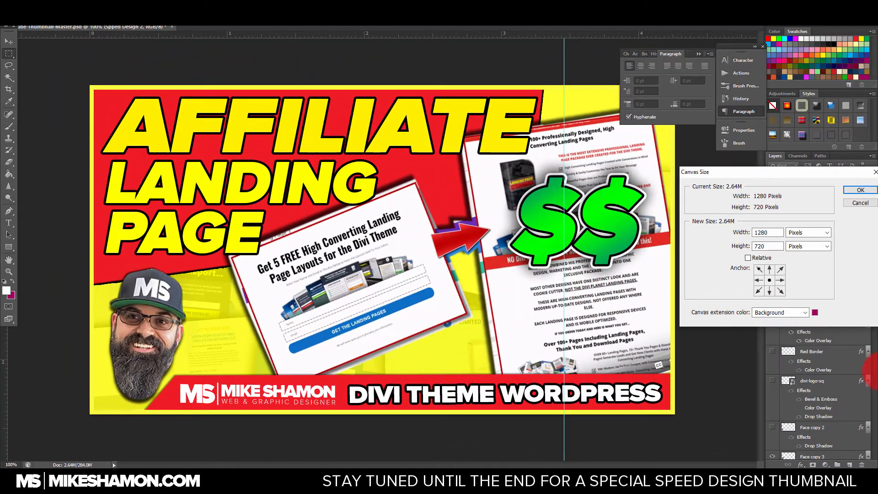
Step: Check the thumbnail document's width and height in the Canvas Size settings
left_click_drag(743, 173, 336, 167)
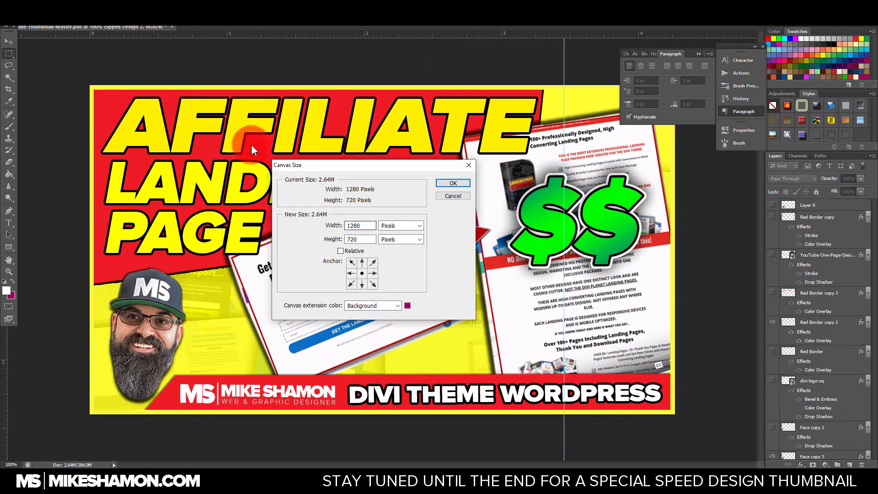
double_click(362, 226)
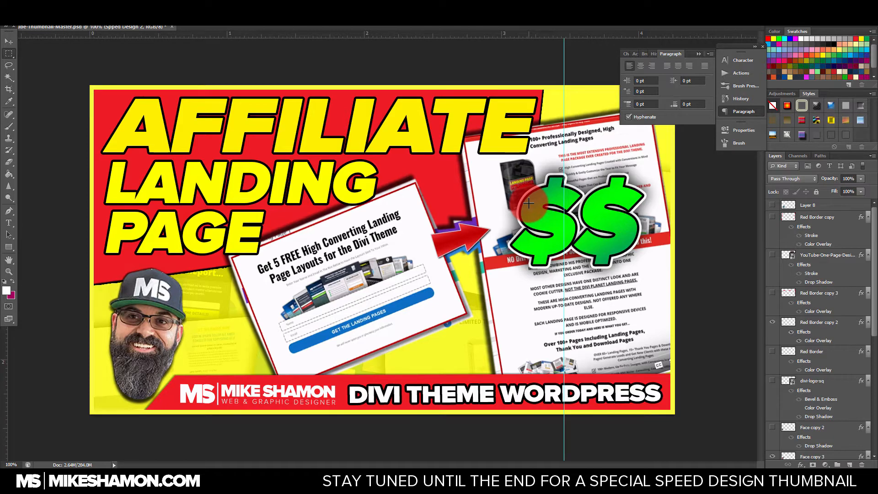
Step: Hide the Spped Design 2 group and the visible face and logo layers, keeping only the border over the background
left_click(875, 237)
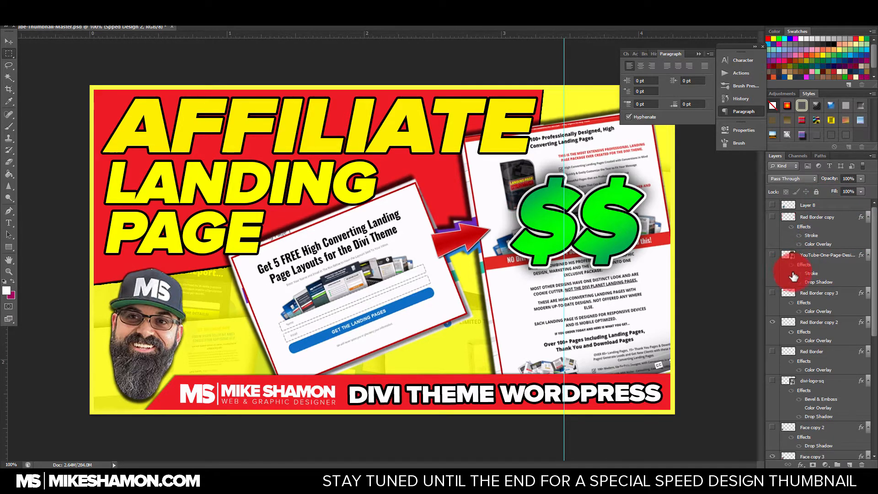
scroll(793, 276, "down", 10)
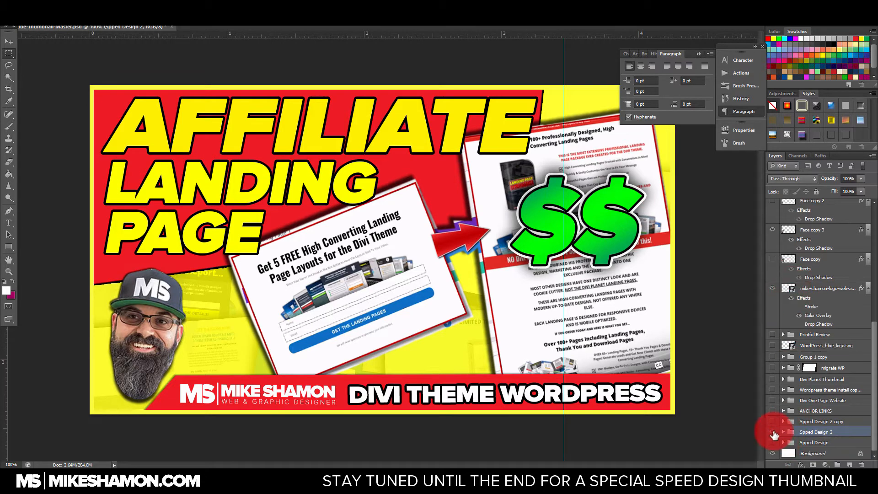
left_click(772, 432)
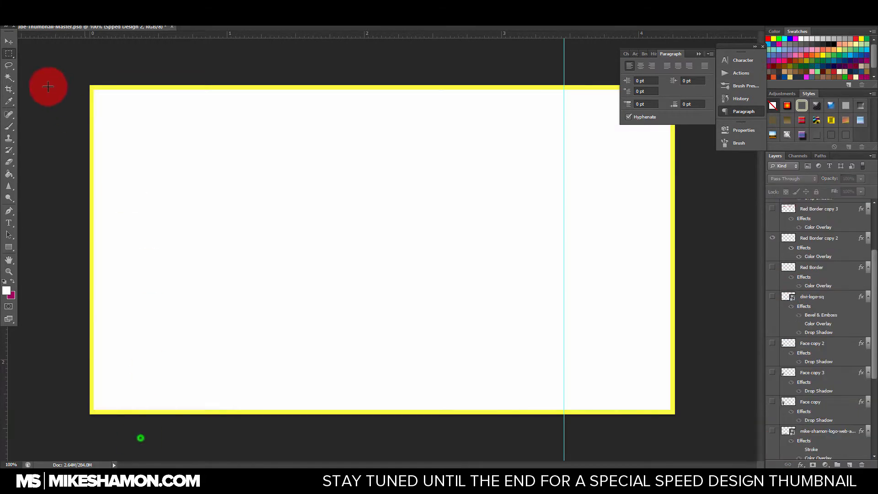
Step: Add the text "Best Wordpress Theme" near the middle of the canvas and change its color to black
left_click(10, 224)
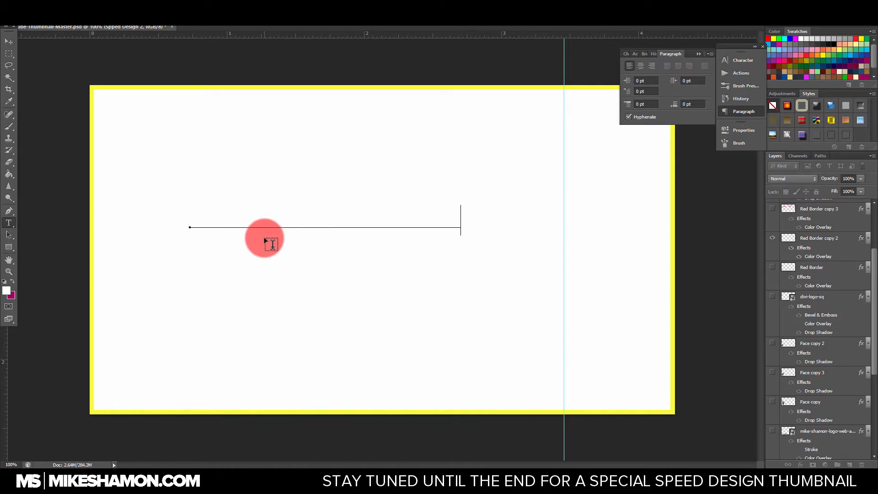
left_click(8, 43)
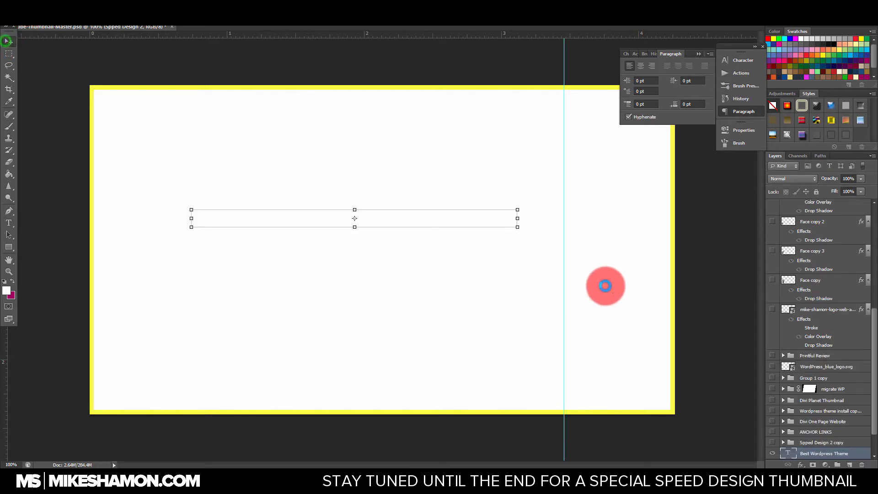
left_click(750, 62)
left_click(698, 112)
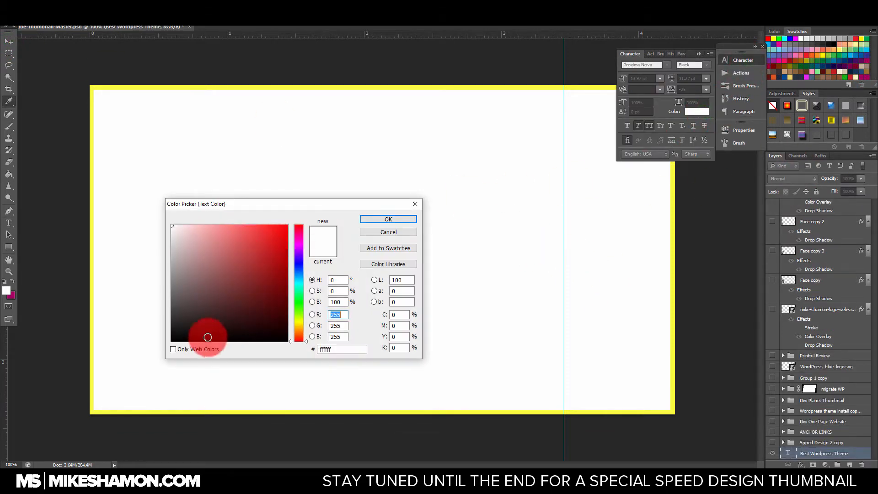
left_click(208, 337)
left_click(384, 216)
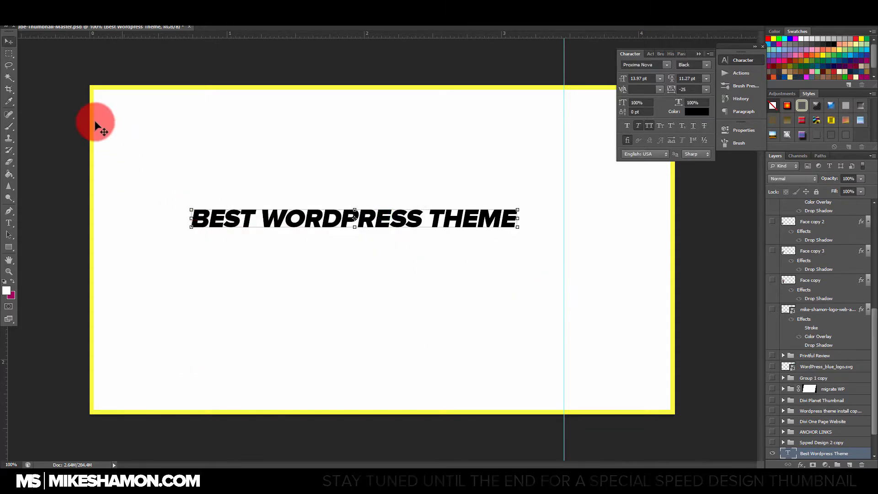
Step: Move the headline text slightly up and left, and look over the existing video thumbnails in YouTube Studio
left_click(8, 42)
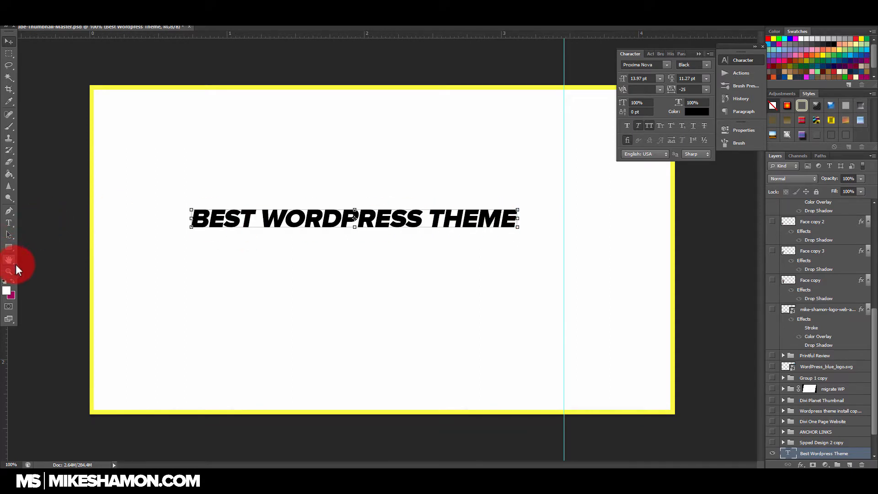
left_click_drag(479, 221, 458, 181)
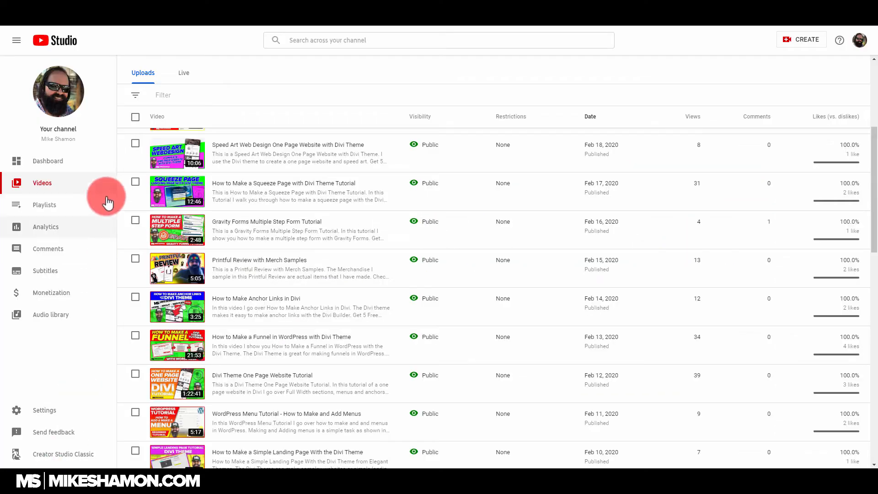
scroll(297, 238, "down", 1)
scroll(295, 205, "up", 2)
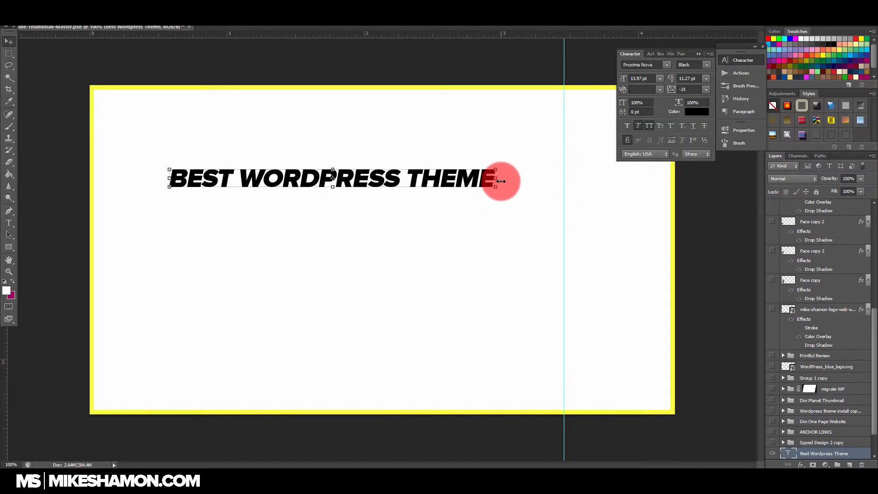
Step: Enlarge the "Best Wordpress Theme" headline to about 22.6 pt and place it along the canvas's top edge
left_click_drag(497, 187, 606, 207)
key("ctrl+z")
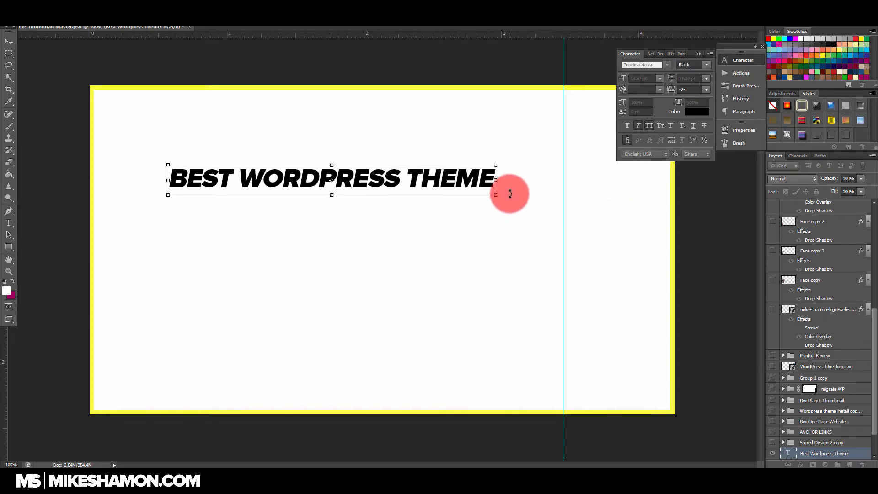
left_click_drag(495, 195, 644, 208)
left_click_drag(608, 175, 586, 131)
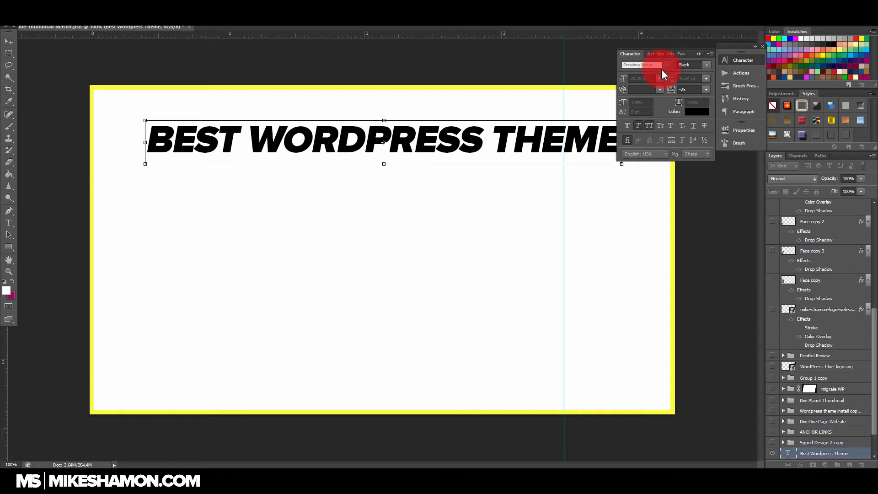
left_click_drag(447, 141, 411, 126)
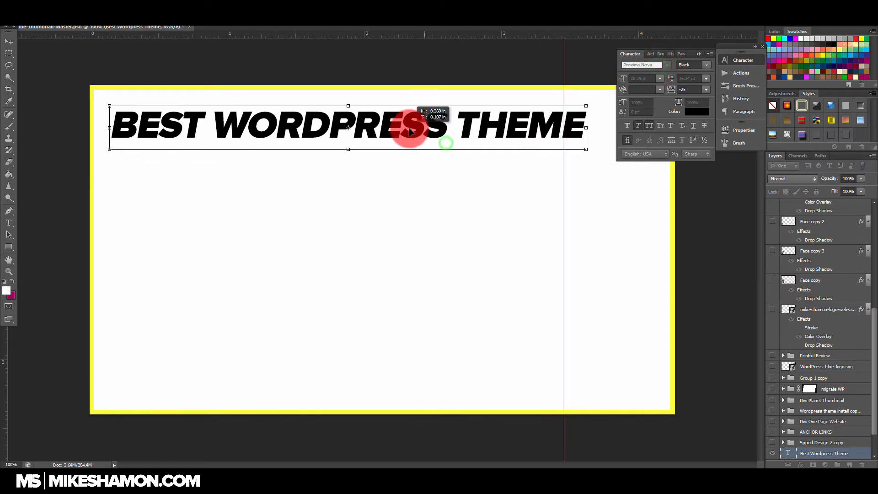
left_click_drag(586, 149, 691, 54)
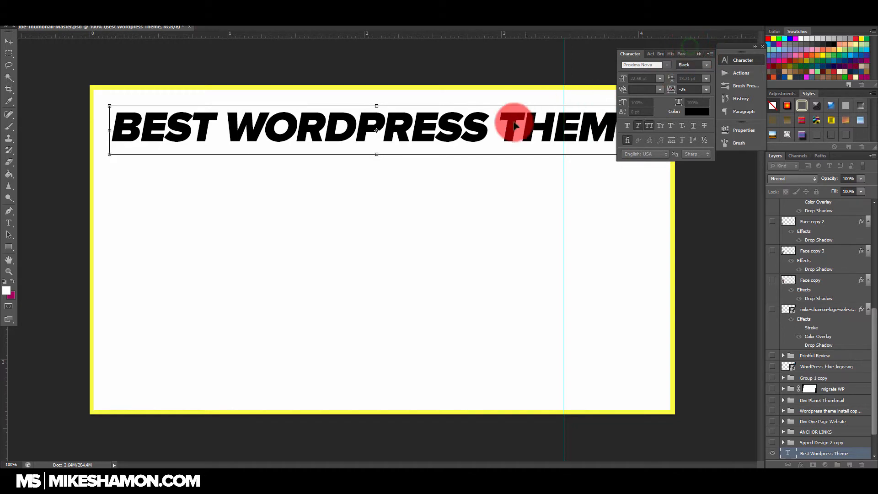
left_click_drag(466, 142, 456, 130)
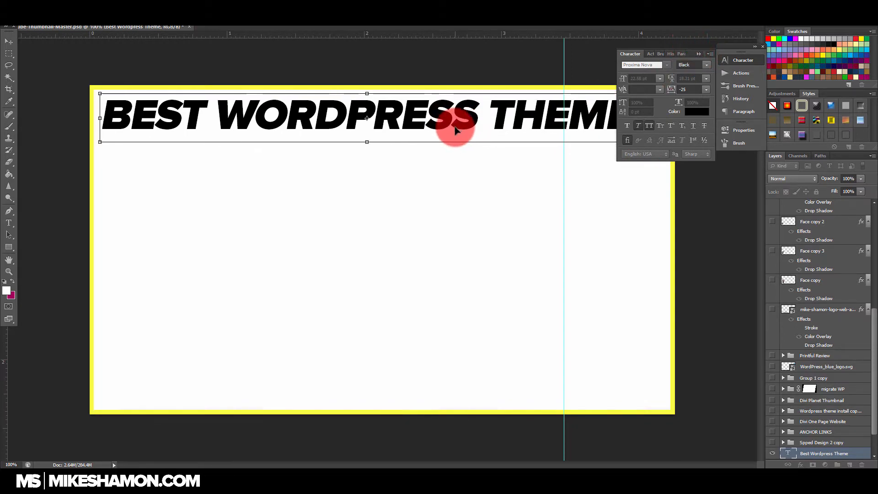
key("Return")
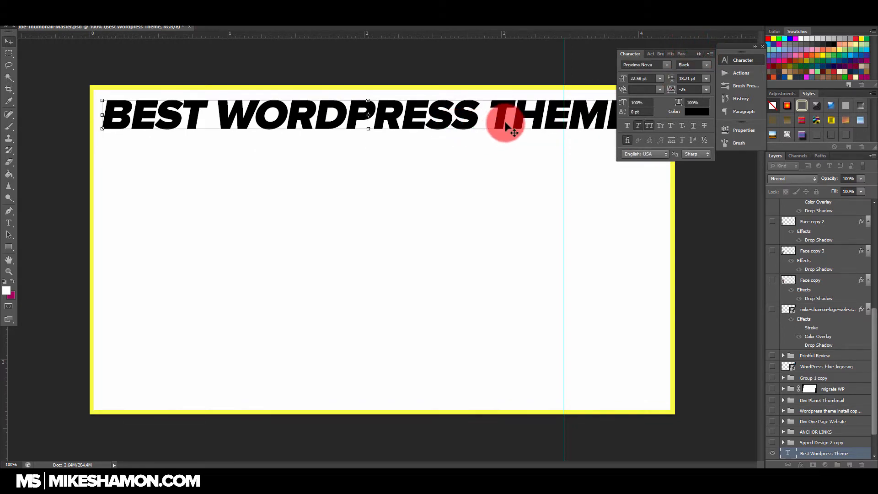
left_click(489, 112)
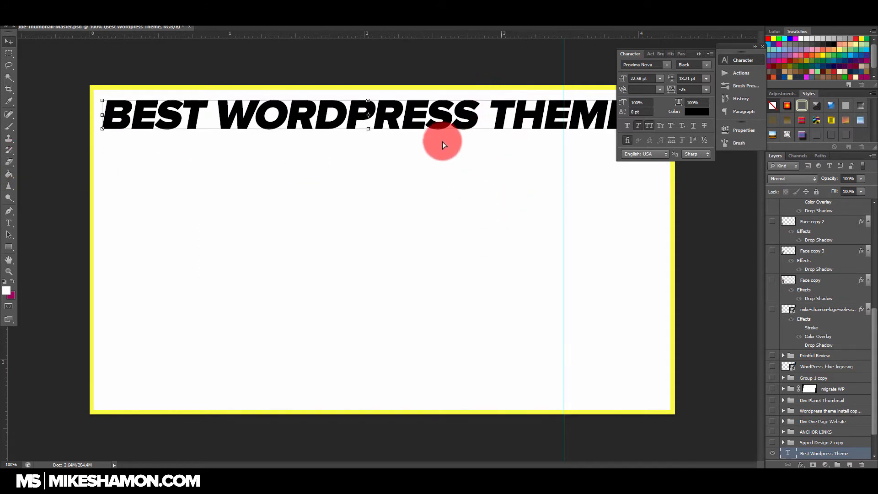
Step: Add the text "2020" on its own layer, enlarge it to about 52 pt and place it centered beneath the headline
left_click(8, 223)
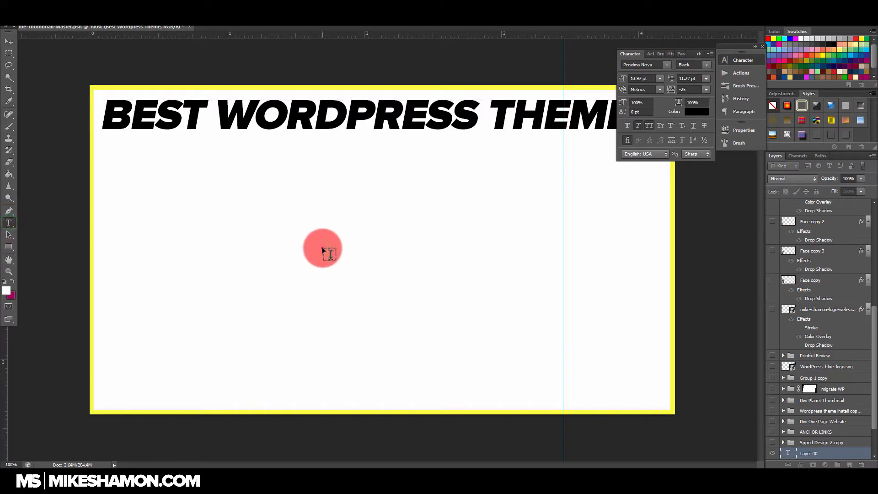
type("2020")
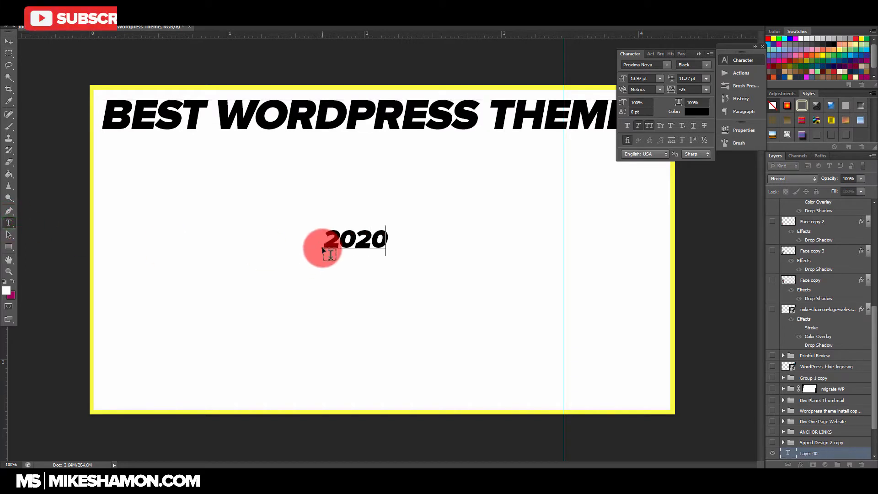
left_click(13, 43)
left_click_drag(389, 249, 524, 323)
left_click_drag(489, 259, 445, 179)
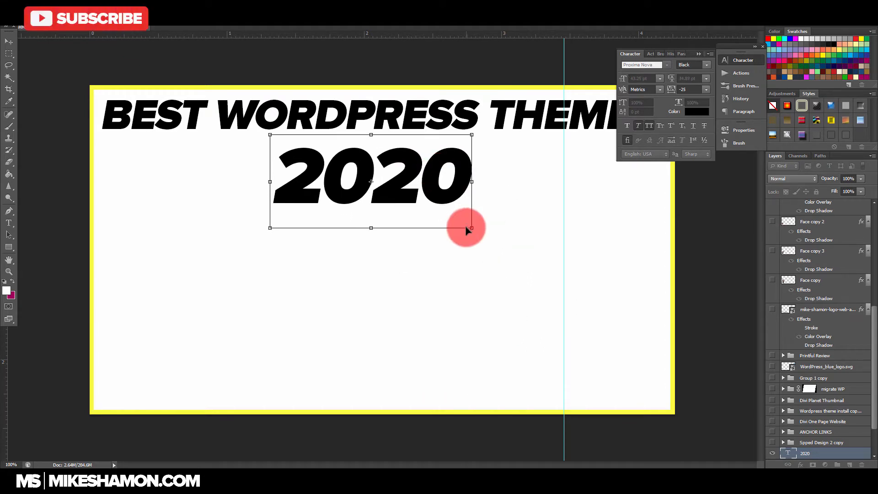
left_click_drag(467, 228, 503, 243)
left_click_drag(479, 196, 484, 195)
key("Return")
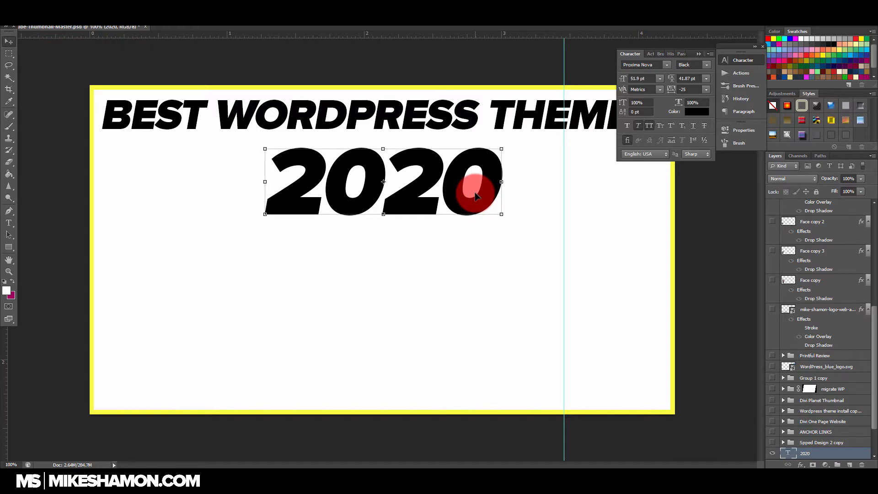
Step: Nudge the "2020" text up and left so it sits closer beneath the headline
left_click_drag(462, 192, 452, 191)
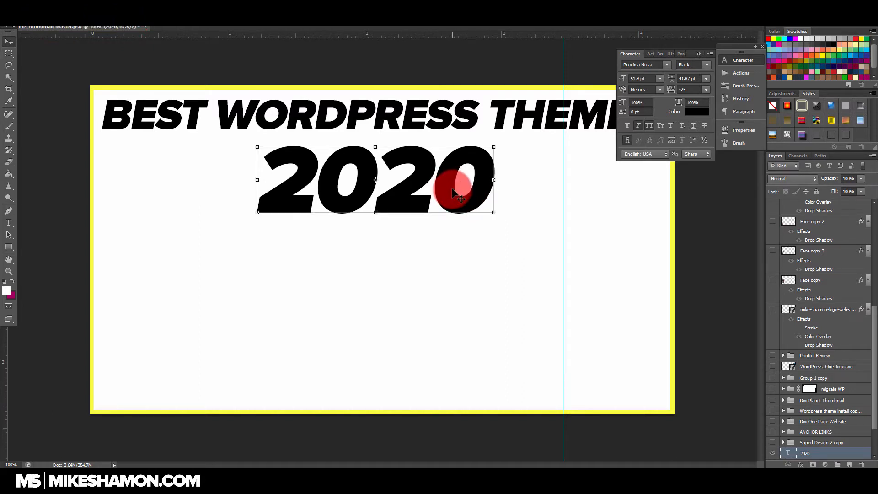
left_click_drag(493, 212, 501, 214)
left_click_drag(475, 195, 462, 183)
key("Return")
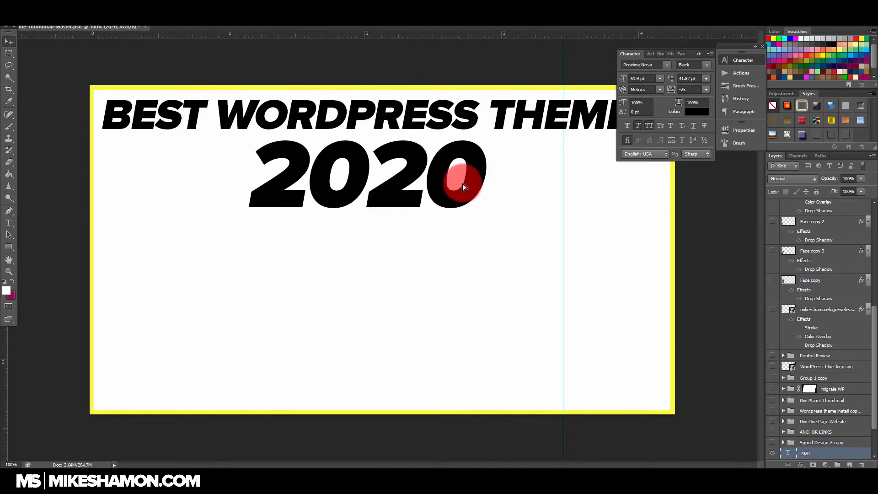
Step: Hide the yellow Red Border copy 2 layer and shift the "2020" text slightly to the right
scroll(843, 302, "up", 5)
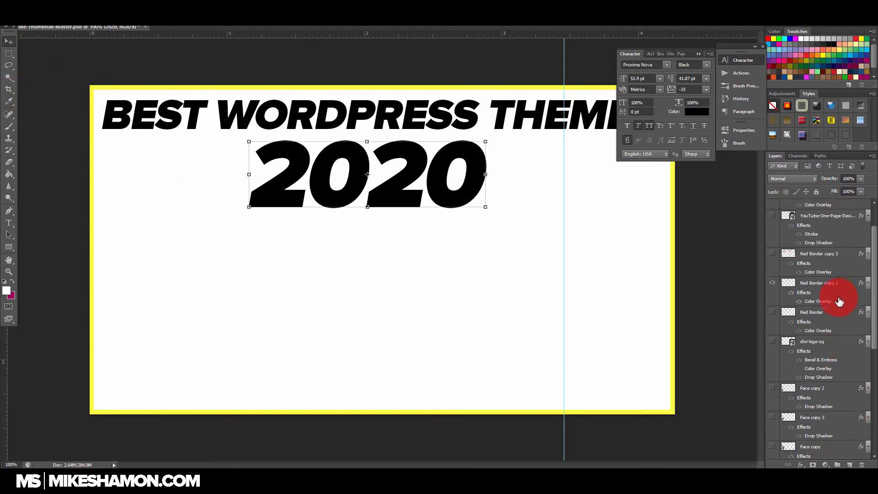
left_click(771, 322)
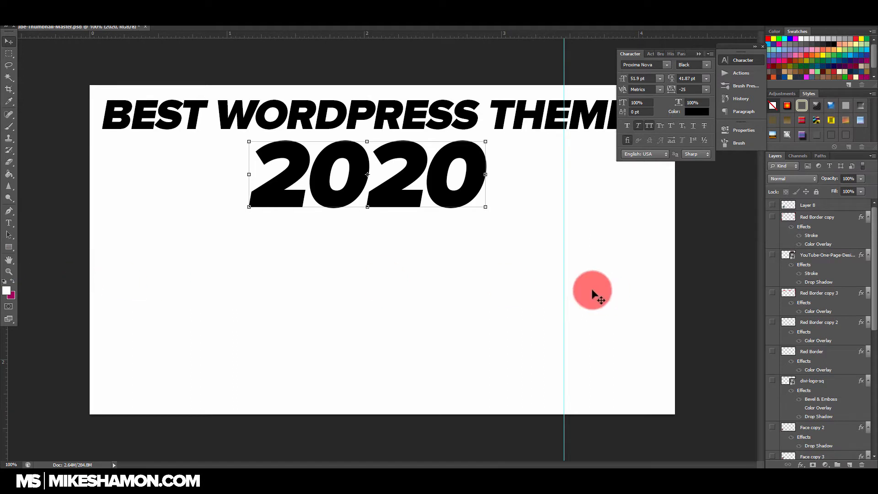
left_click_drag(486, 208, 465, 198)
key("Return")
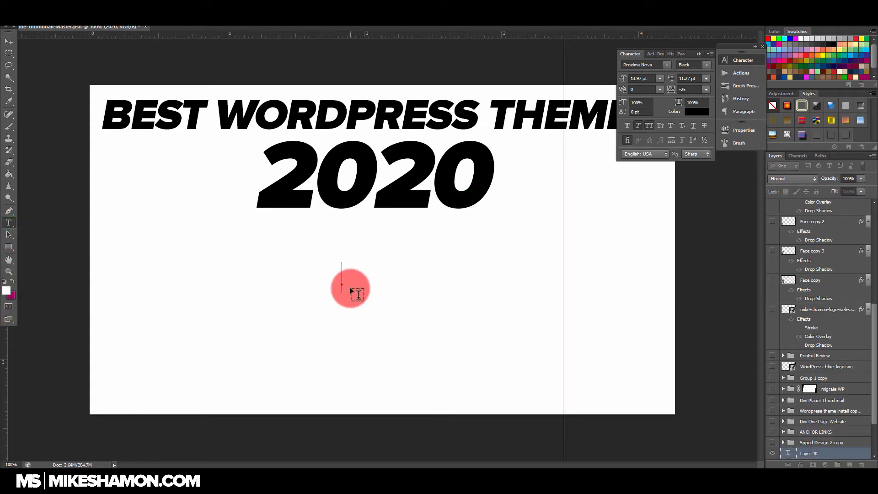
Step: Add a "?" text layer, enlarge it to about 127 pt and place it below the "2020" text
left_click(9, 42)
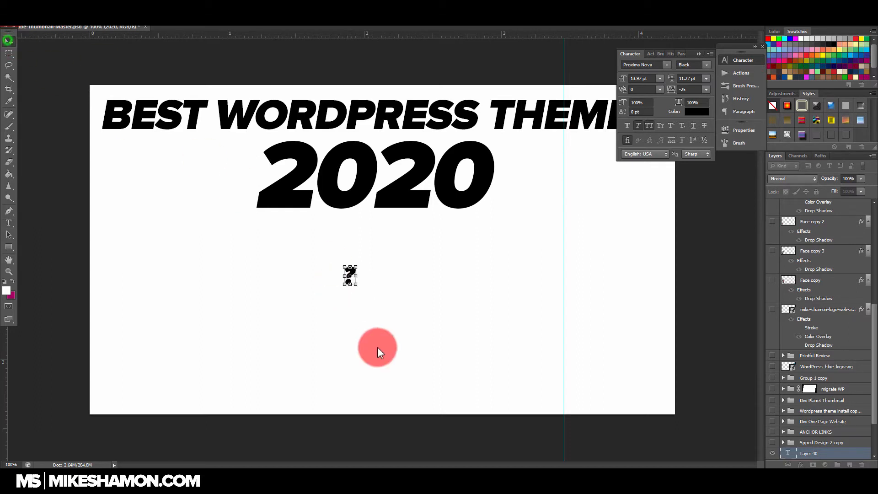
left_click_drag(357, 286, 453, 402)
left_click_drag(408, 298, 368, 295)
left_click_drag(377, 237, 414, 201)
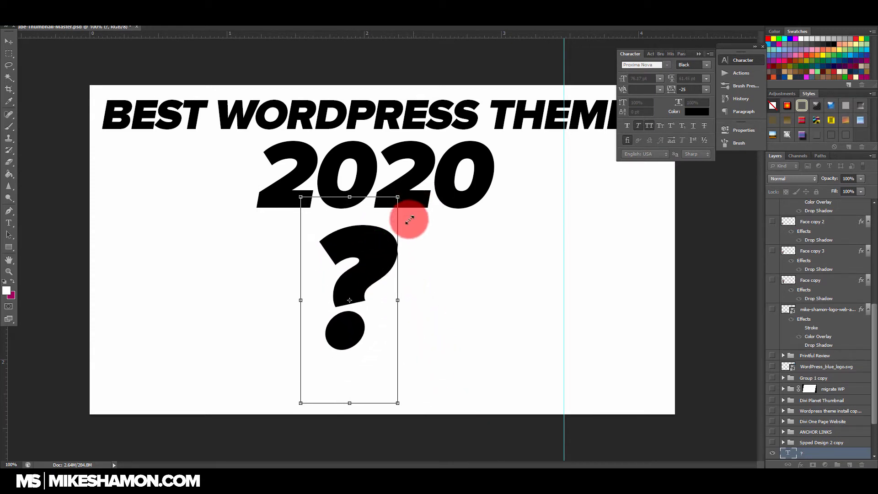
mouse_move(386, 267)
left_mouse_down()
mouse_move(363, 259)
mouse_move(399, 270)
left_mouse_up()
left_click_drag(411, 199, 442, 132)
left_click_drag(380, 261, 372, 289)
key("Return")
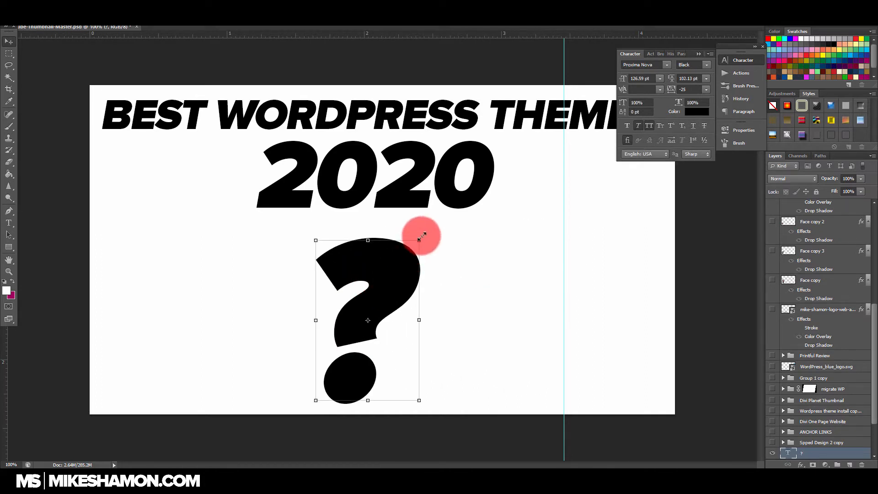
Step: Enlarge the question mark to about 189 pt, tilt it clockwise about 10° and place it at the canvas's right side
left_click_drag(430, 231, 489, 135)
left_click_drag(502, 170, 515, 191)
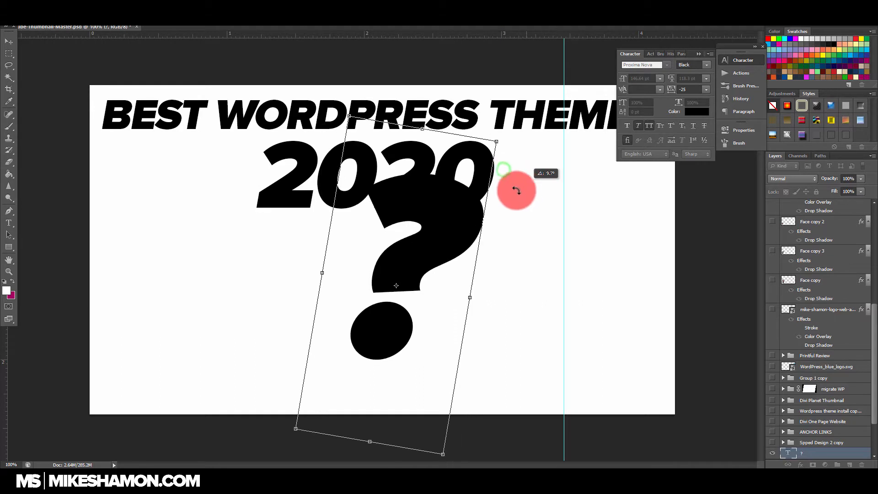
left_click_drag(426, 242, 567, 209)
left_click_drag(440, 397, 375, 424)
left_click_drag(515, 238, 543, 232)
key("Return")
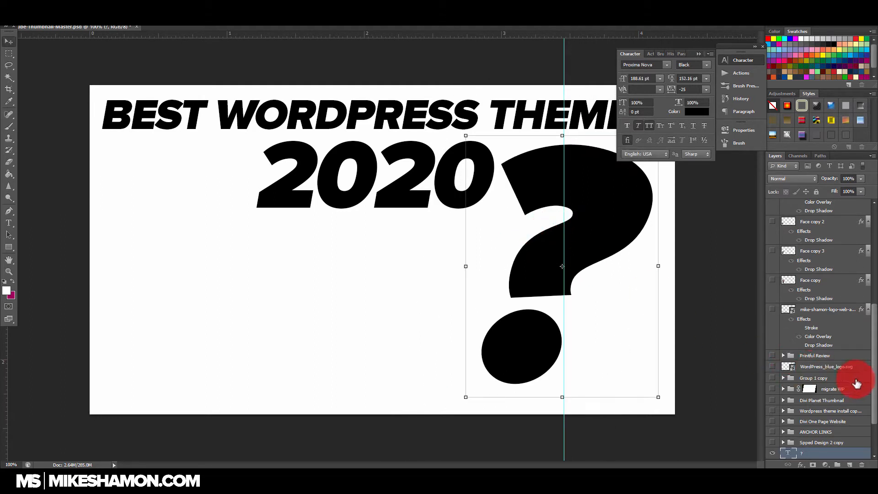
Step: Enlarge the "2020" text to about 60 pt and place it beneath the headline, just beside the question mark
scroll(821, 422, "down", 2)
left_click(816, 419)
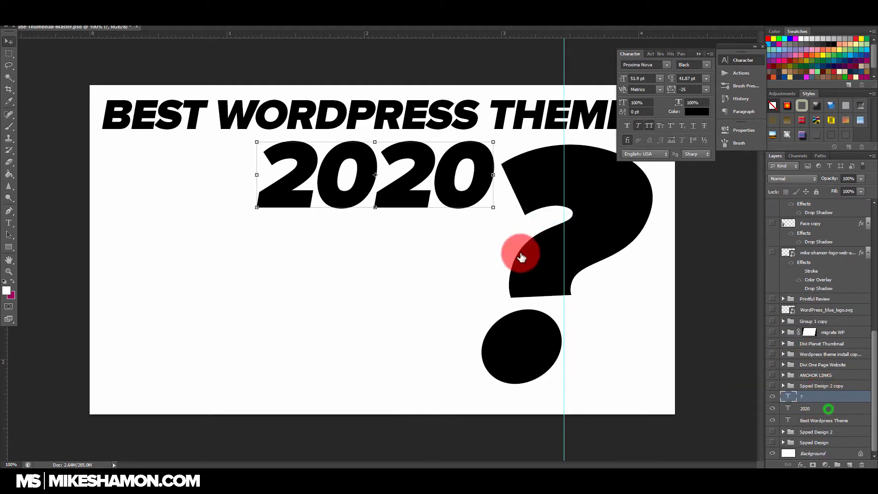
left_click_drag(257, 207, 183, 255)
left_click_drag(416, 182, 433, 181)
key("Return")
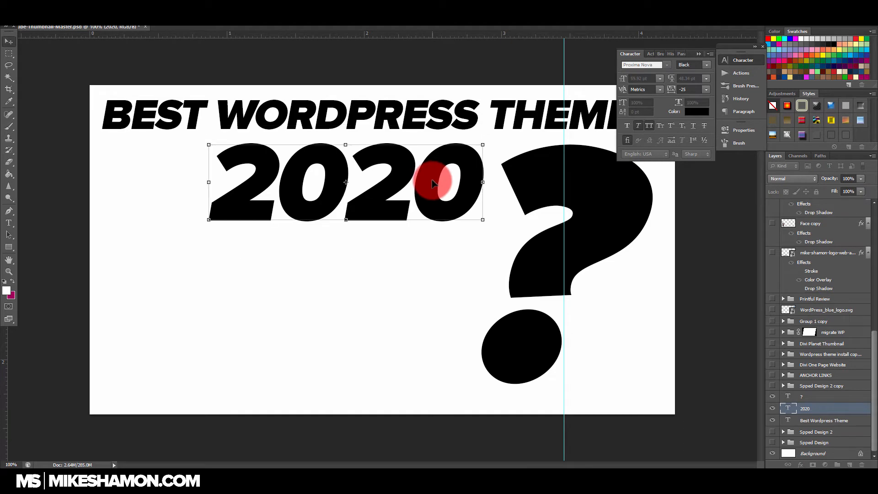
left_click_drag(436, 185, 443, 202)
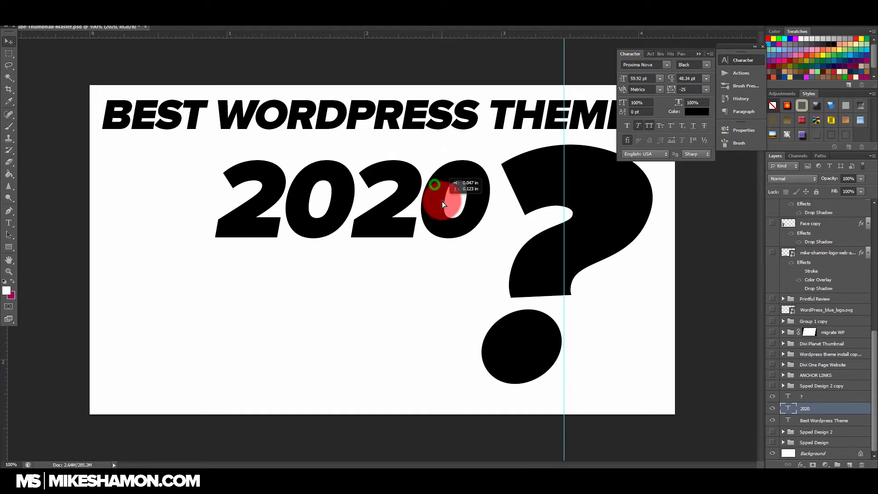
Step: Try breaking the headline into two lines, with "THEME" on the second line
left_click(5, 224)
left_click(490, 111)
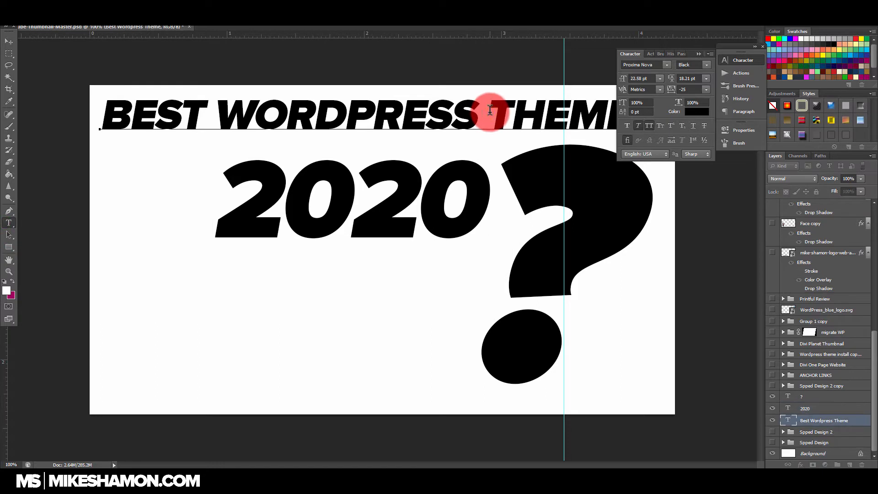
key("Delete")
key("Return")
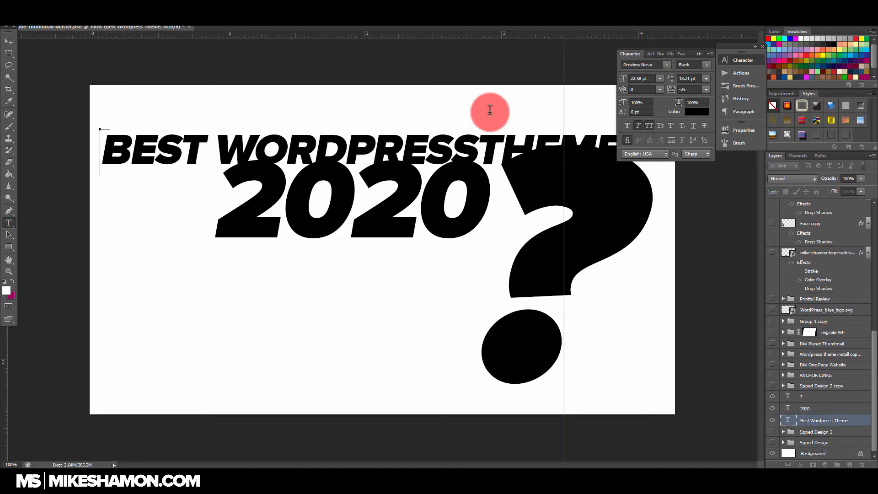
key("BackSpace")
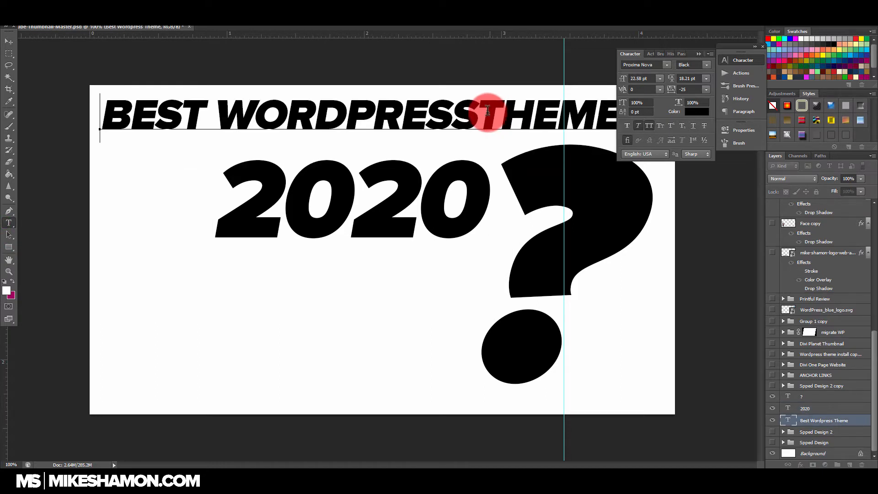
key("Return")
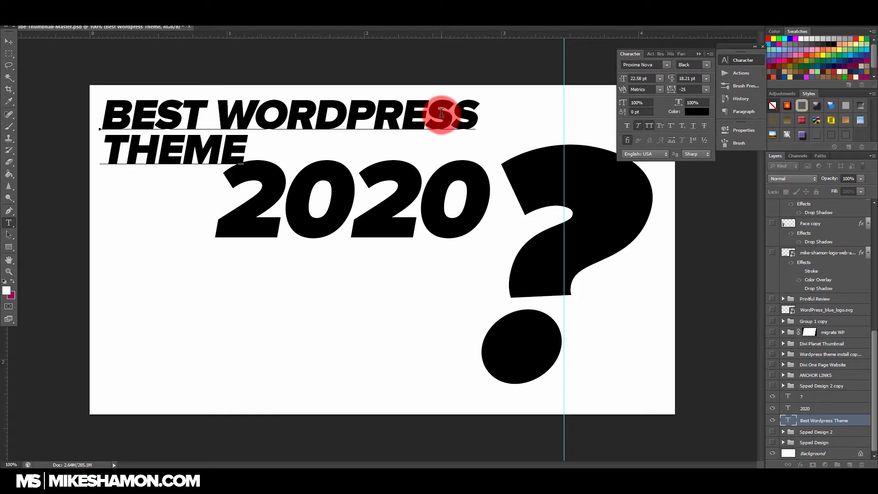
Step: Rejoin "THEME" with "BEST WORDPRESS" so the headline is a single line
left_click(221, 110)
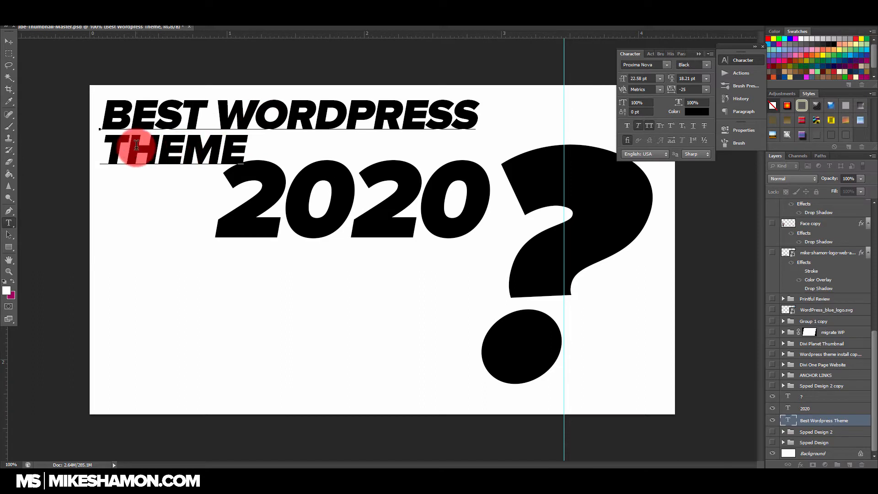
left_click(114, 145)
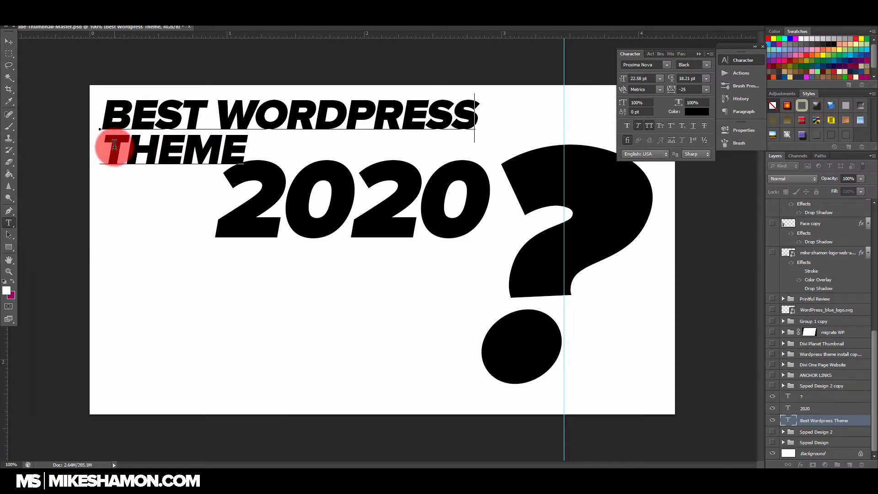
key("BackSpace")
left_click(9, 42)
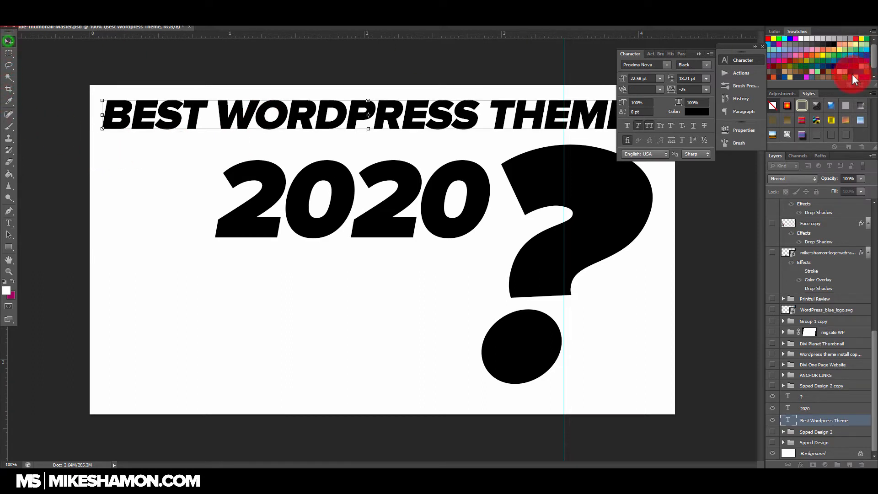
Step: Enlarge the headline text slightly and position it to span most of the canvas width above the "2020" text
left_click(699, 52)
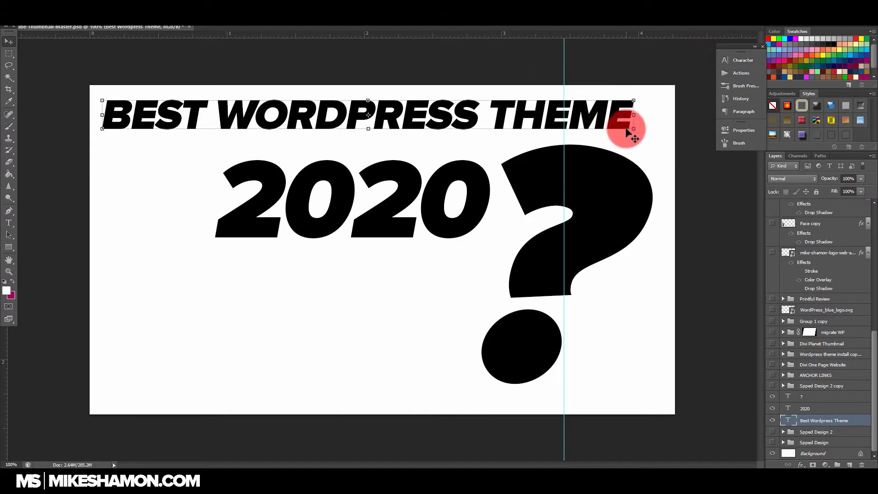
left_click_drag(635, 130, 652, 139)
left_click_drag(600, 129, 590, 118)
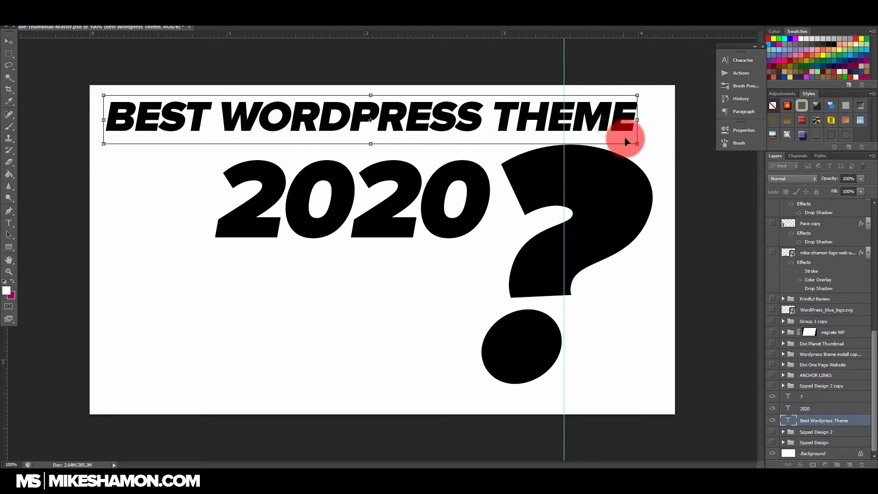
left_click_drag(640, 147, 671, 160)
mouse_move(641, 123)
left_mouse_down()
mouse_move(632, 121)
mouse_move(652, 134)
mouse_move(629, 131)
left_mouse_up()
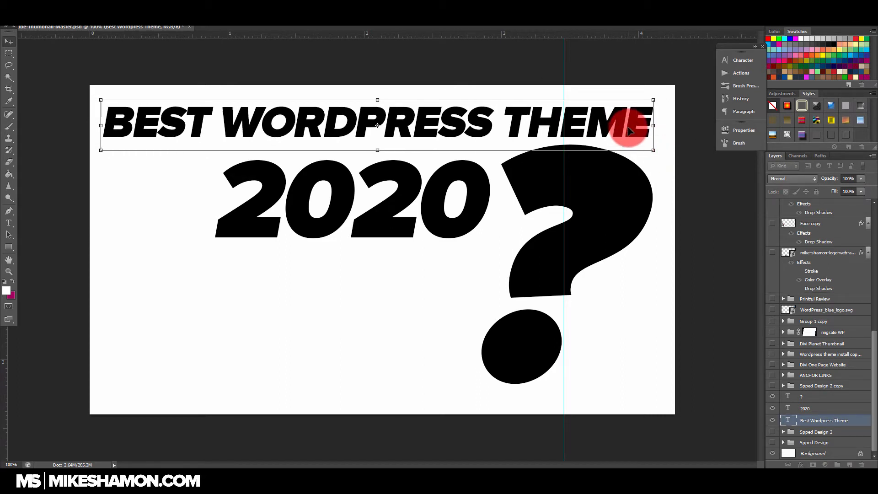
key("Return")
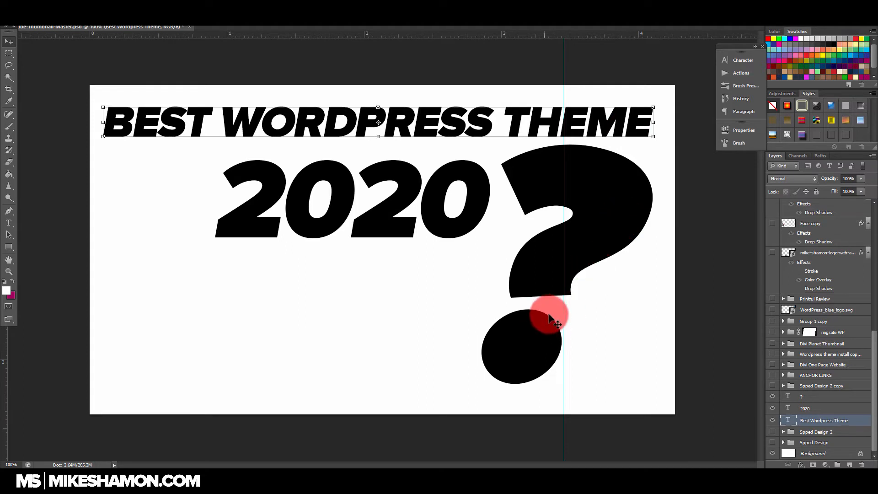
Step: Add a new layer above the WordPress_blue_logo.svg layer and draw a bright magenta rectangle covering the whole canvas
left_click(9, 247)
scroll(804, 311, "up", 1)
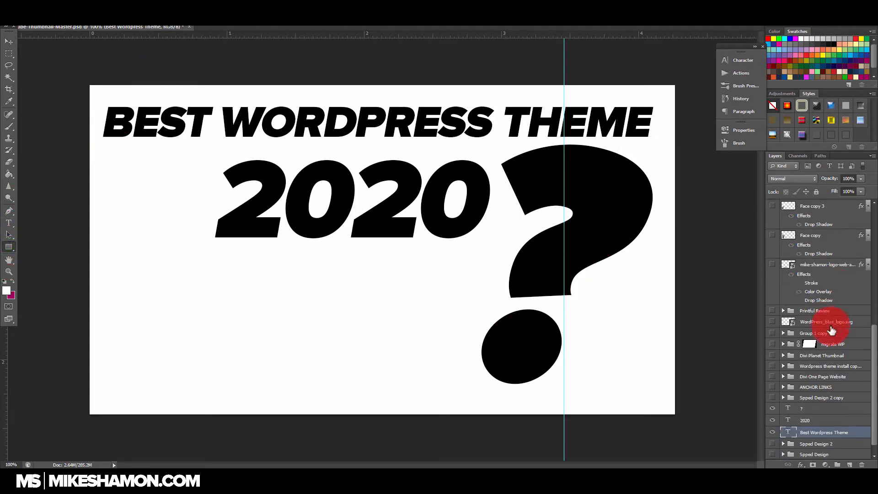
left_click(830, 323)
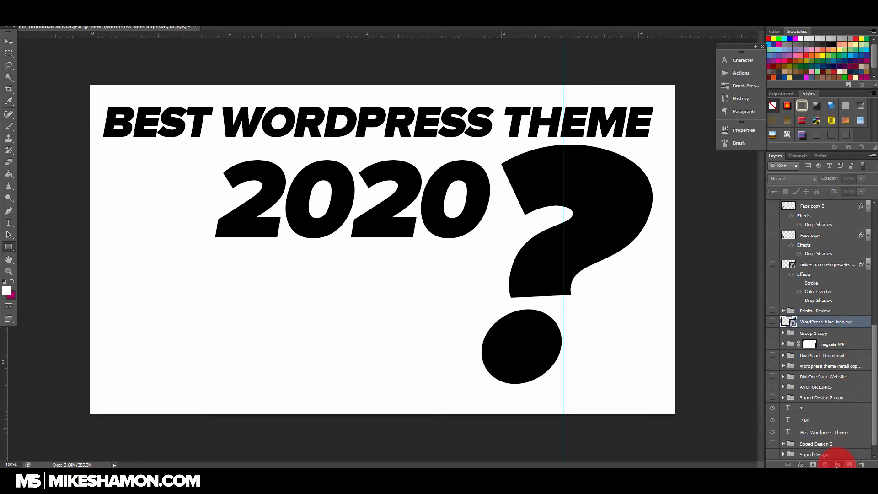
left_click(849, 464)
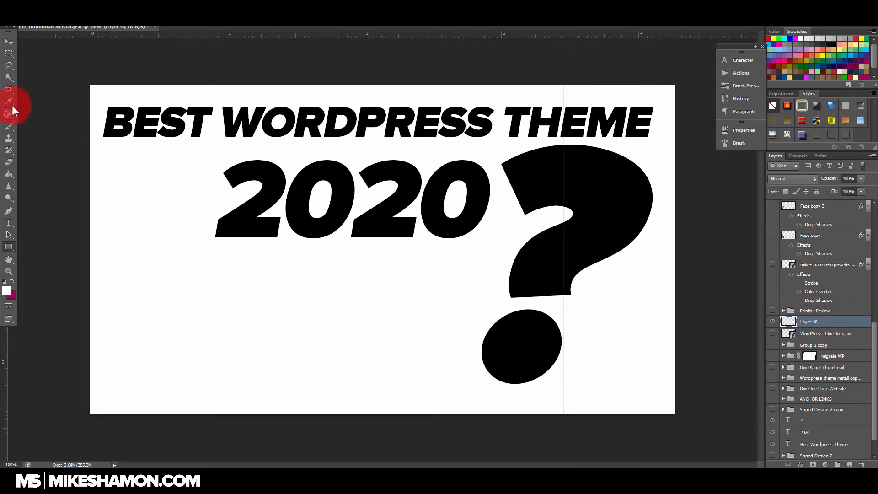
left_click(7, 291)
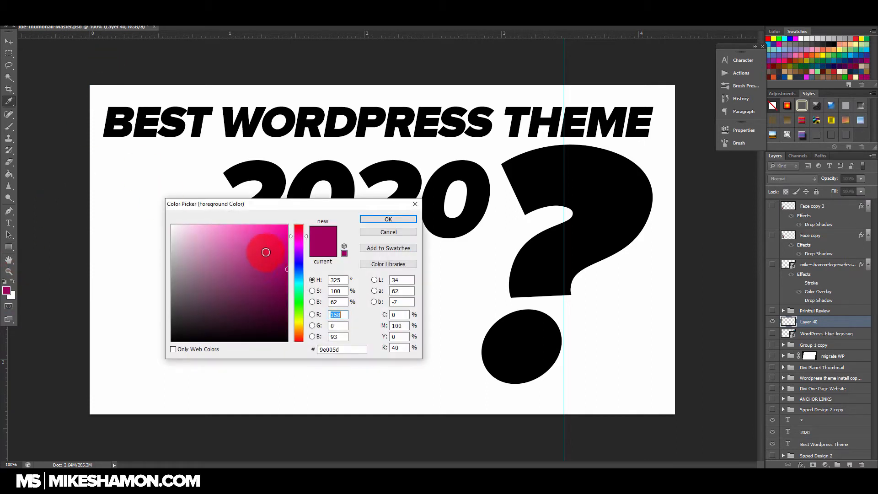
left_click(403, 219)
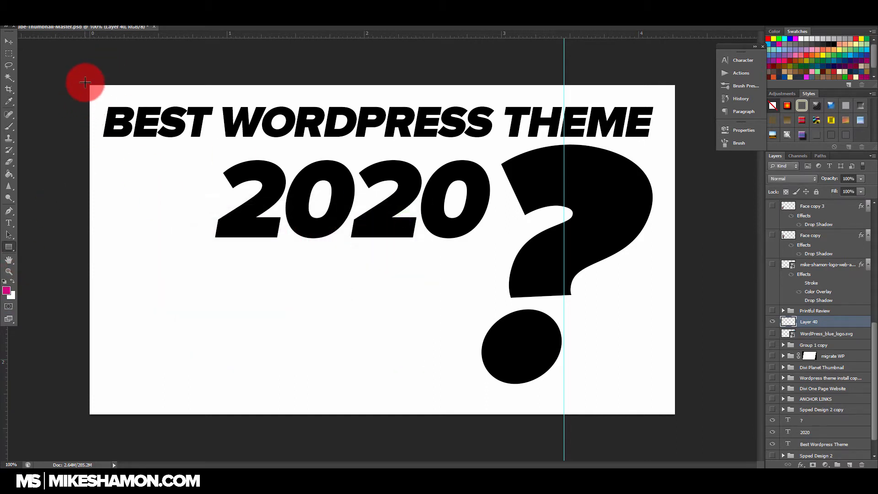
left_click_drag(85, 82, 678, 415)
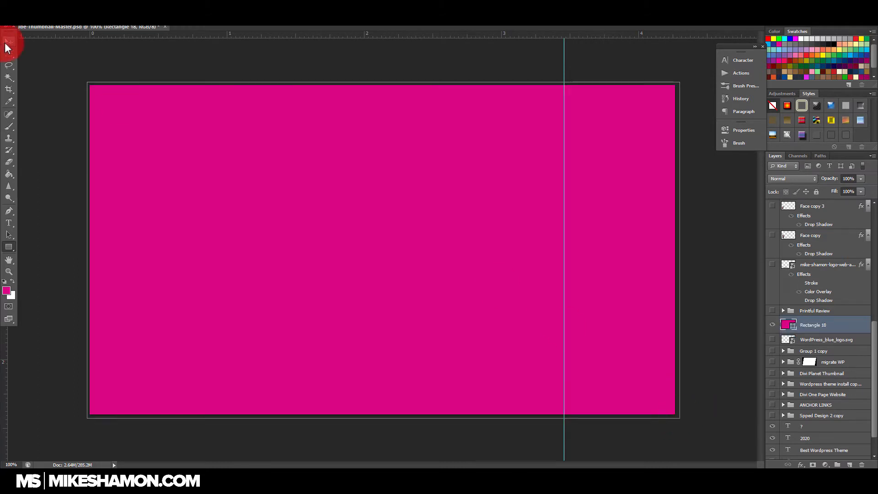
Step: Rasterize the magenta rectangle shape layer so its pixels can be erased
left_click(7, 44)
left_click(387, 251)
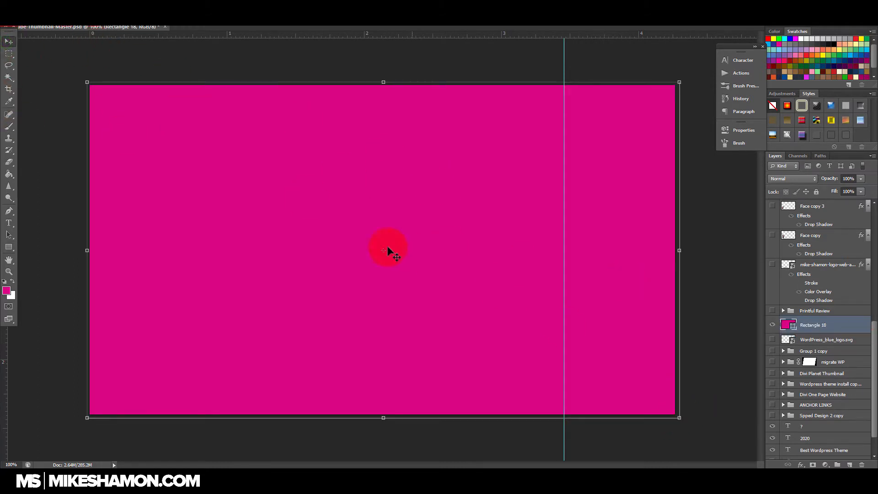
key("e")
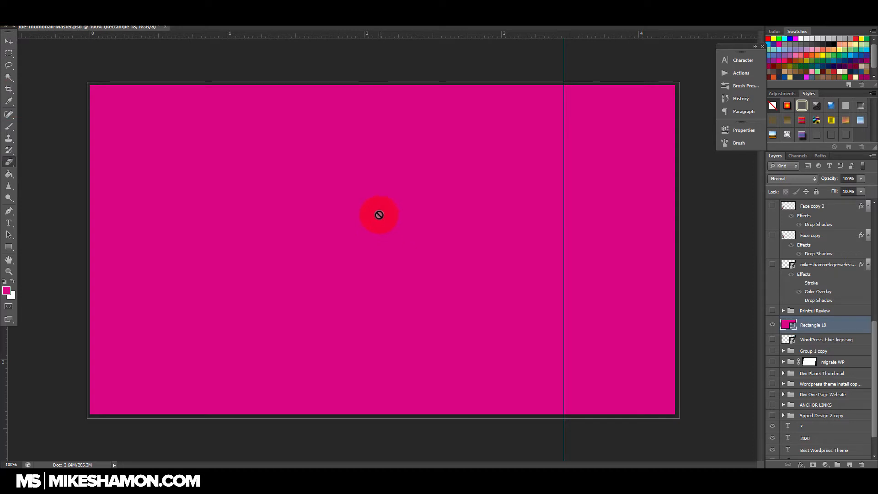
left_click(379, 215)
left_click(423, 176)
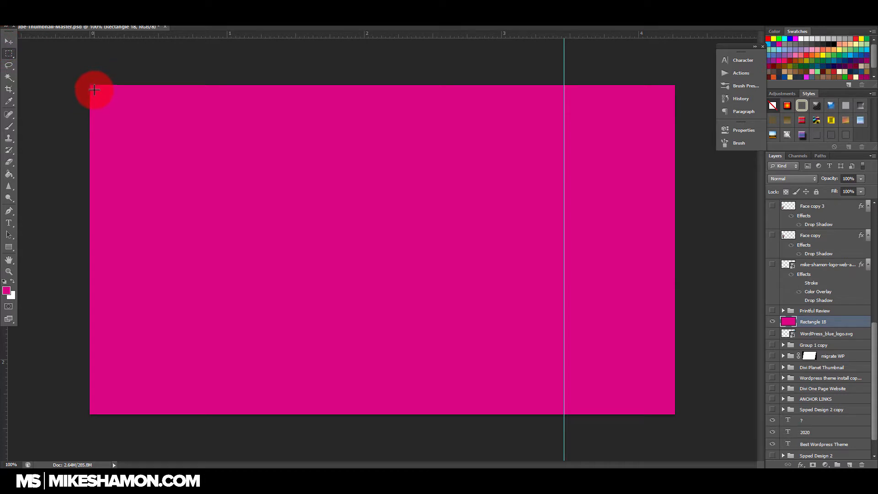
Step: Select the rectangle's interior just inside the canvas edges and delete it, leaving a thin border, then clear the selection
left_click_drag(131, 110, 670, 409)
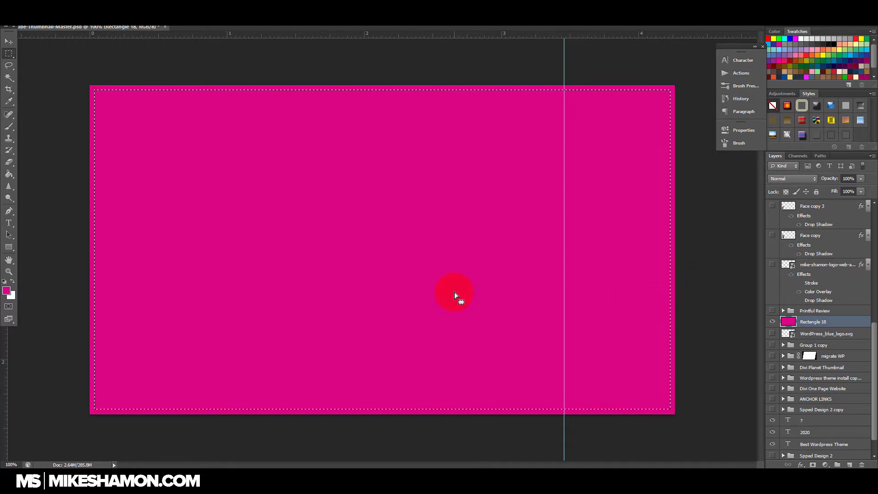
key("Delete")
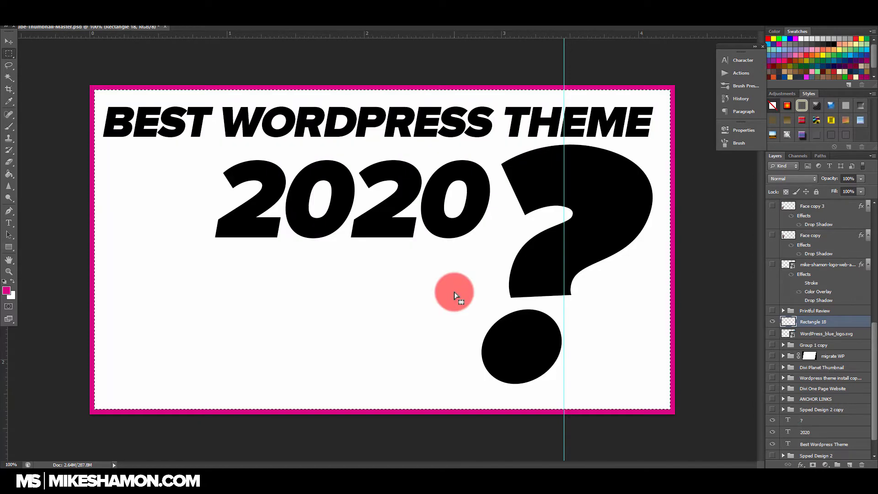
key("ctrl+d")
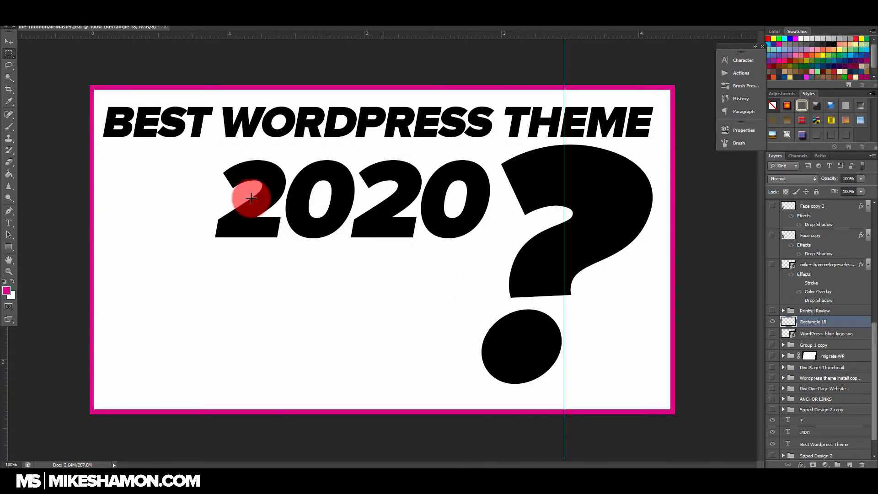
Step: Apply a red Color Overlay to the border layer with Normal blend mode and 100% opacity
left_click(9, 41)
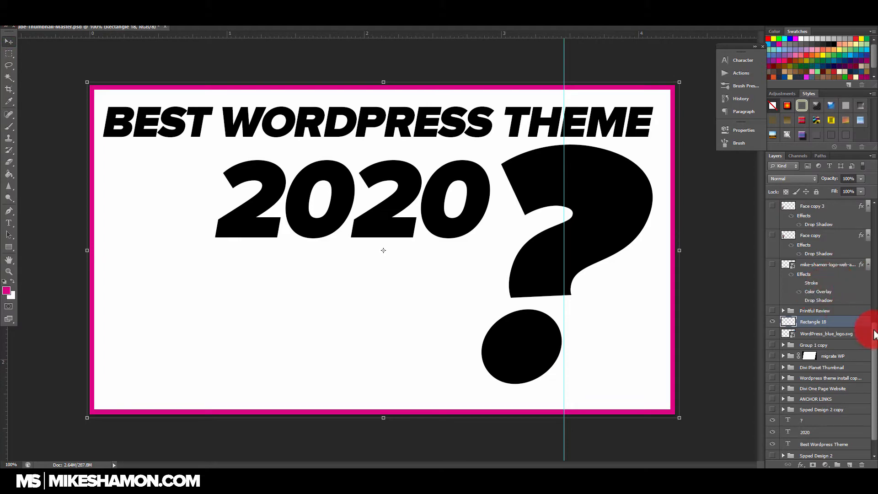
double_click(864, 325)
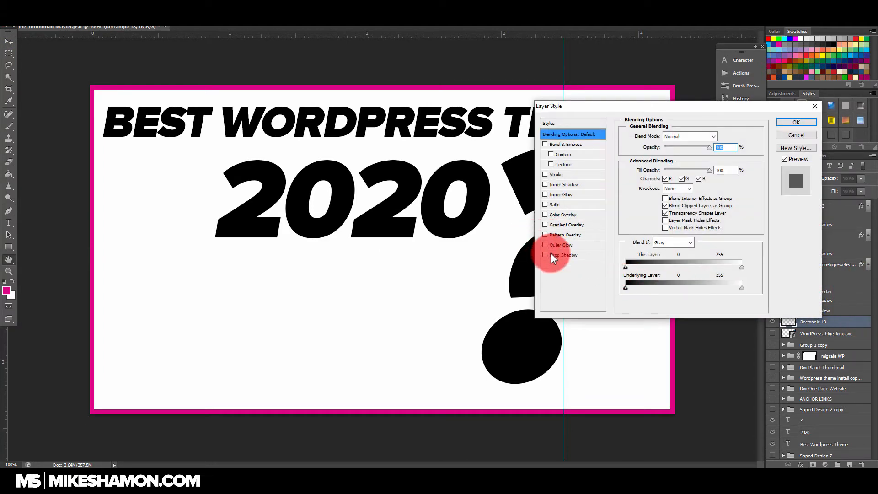
left_click(569, 215)
left_click(583, 214)
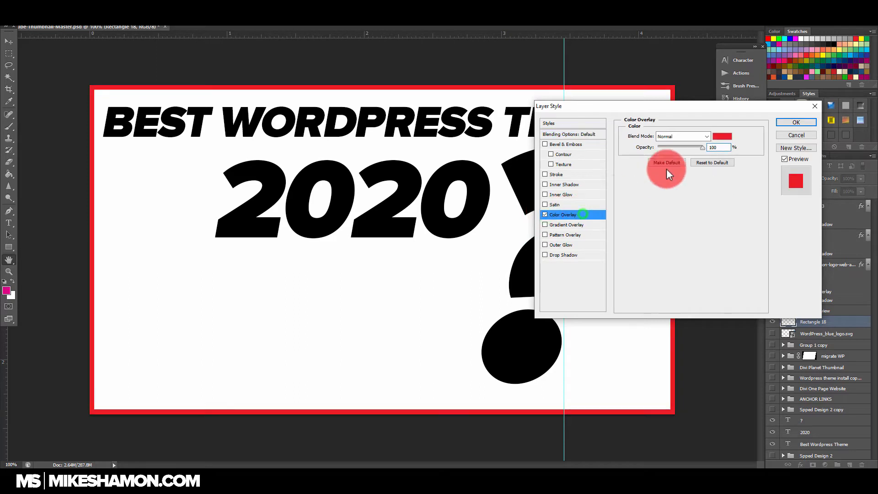
left_click(786, 124)
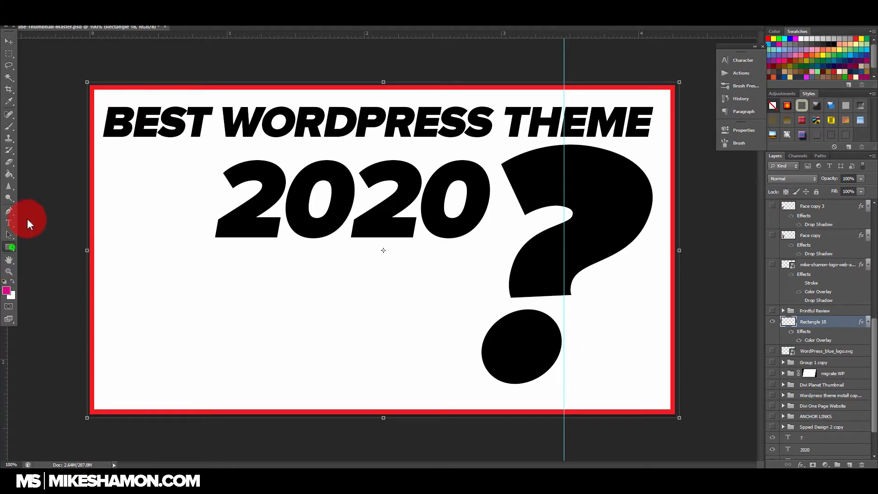
Step: Draw a magenta banner rectangle across the top of the canvas and put it with the border layer in a new group
left_click_drag(92, 87, 671, 162)
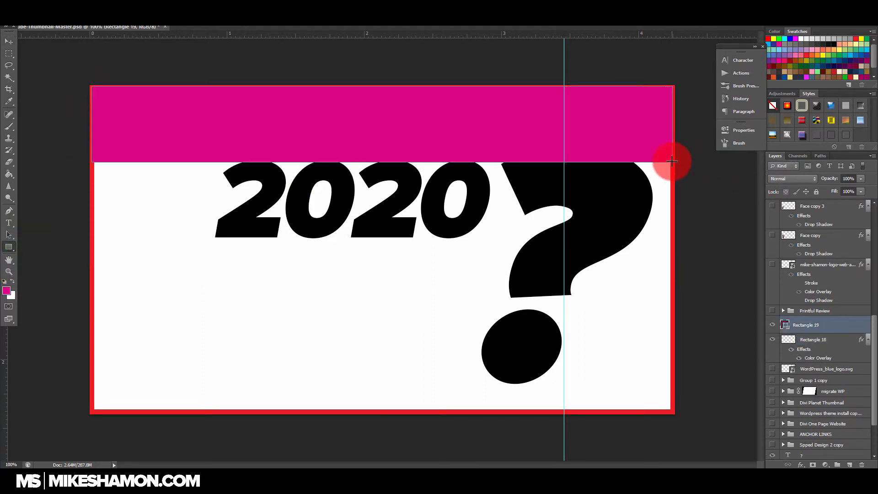
left_click(12, 45)
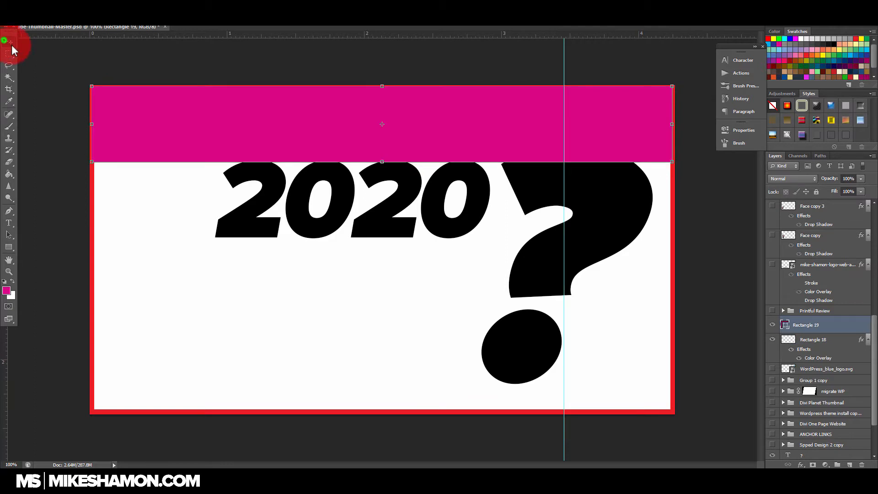
left_click(837, 464)
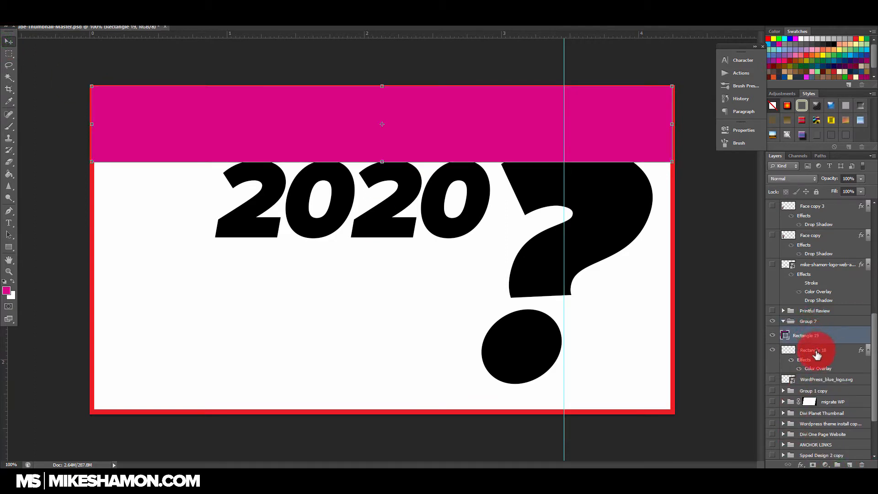
left_click(823, 350, "shift")
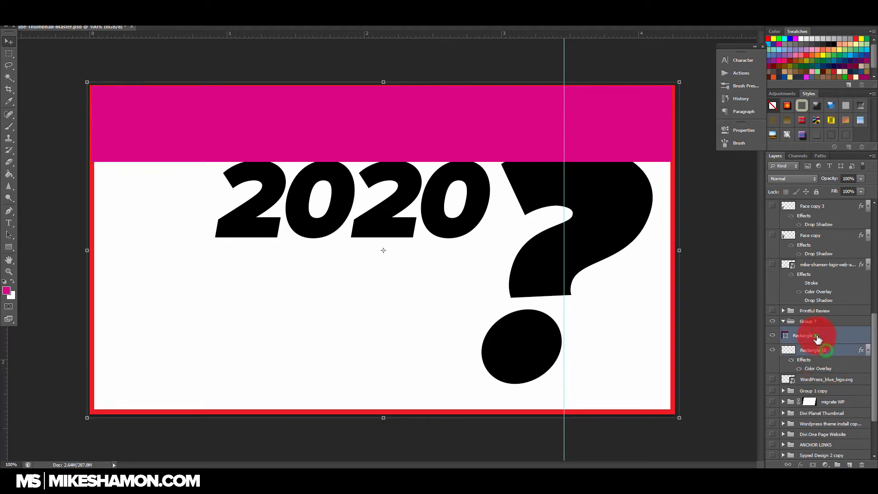
left_click_drag(823, 337, 810, 325)
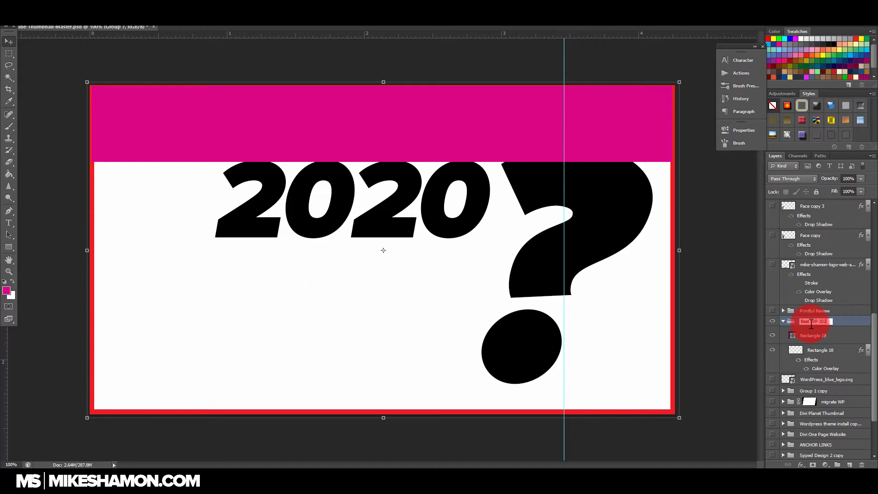
Step: Name the new layer group "Best WP 2020" and select the border layer inside it
left_click(845, 313)
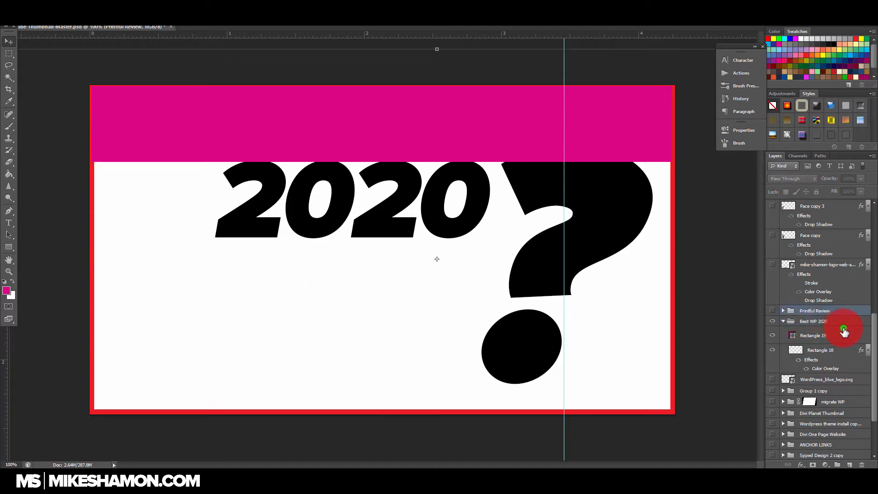
left_click(844, 331)
left_click(826, 354)
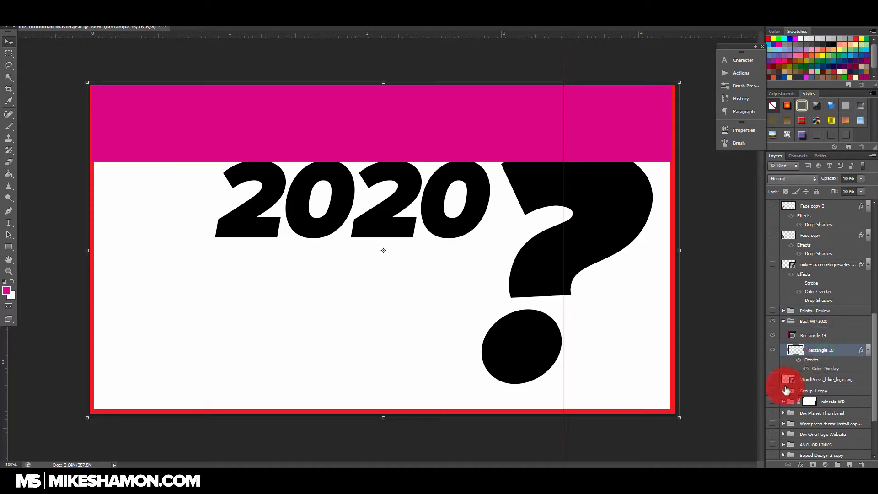
Step: Move the "?", "2020" and "Best Wordpress Theme" text layers into the Best WP 2020 group, directly below the border layer
scroll(790, 392, "down", 3)
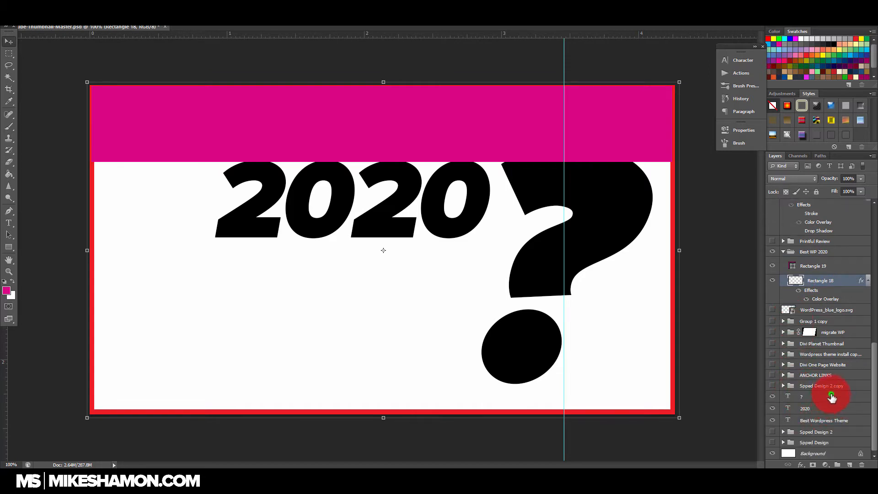
left_click(831, 396)
left_click(831, 411, "ctrl")
left_click(831, 419, "ctrl")
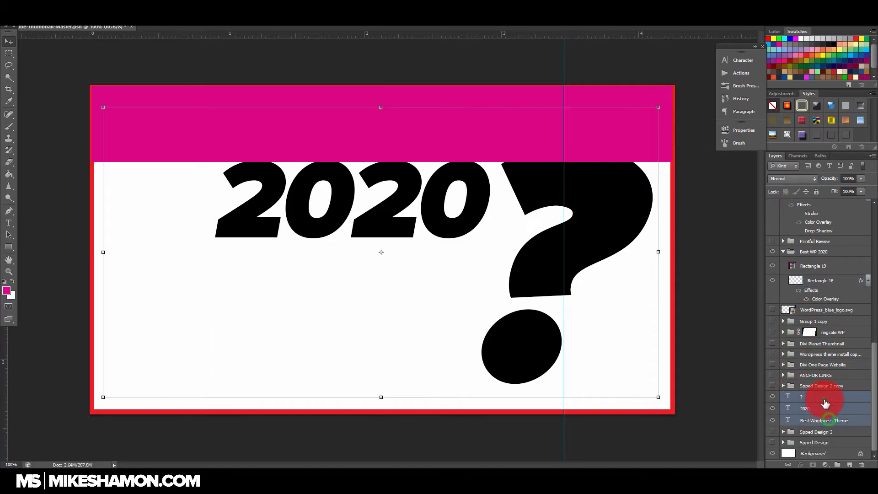
left_click_drag(824, 401, 839, 303)
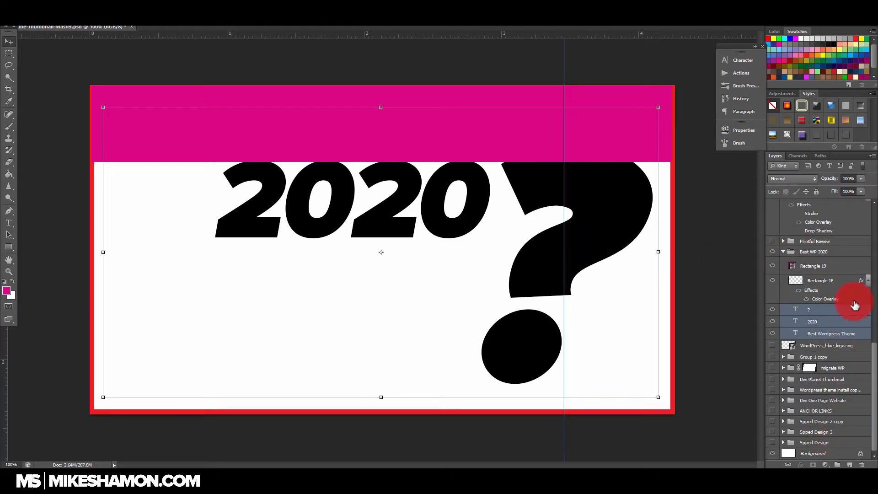
Step: Place the magenta banner layer beneath the three text layers and reduce its height from the lower edge
left_click_drag(828, 265, 834, 336)
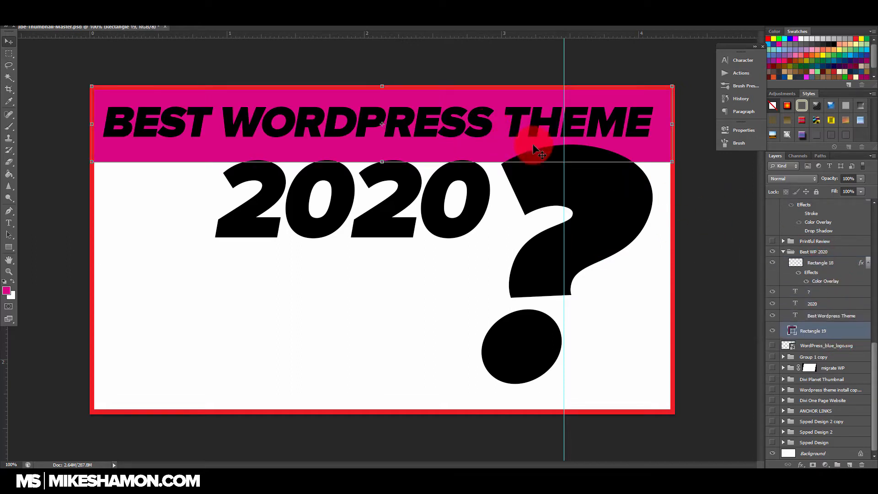
left_click_drag(383, 162, 389, 151)
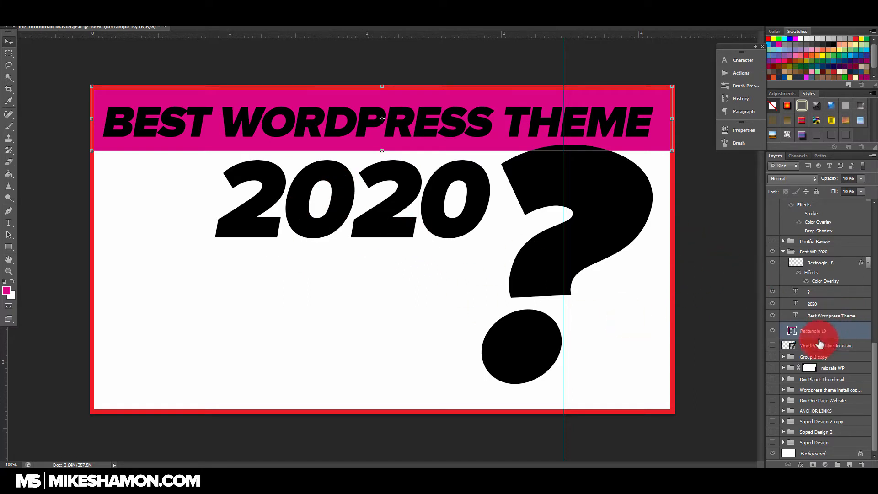
Step: Enlarge the "2020" text and position it under the headline near the canvas's left border
left_click(831, 305)
left_click_drag(441, 196, 410, 209)
left_click_drag(397, 170, 410, 166)
mouse_move(418, 277)
left_mouse_down()
mouse_move(398, 280)
mouse_move(419, 292)
left_mouse_up()
left_click_drag(396, 205, 362, 221)
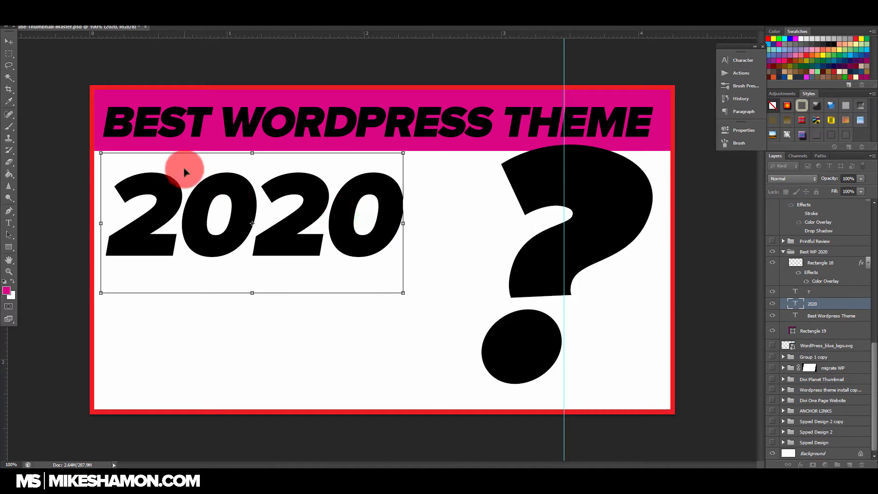
Step: Skew the "2020" text so it slants and rises to the right, scale it down slightly, and apply the transform
left_click_drag(101, 154, 115, 153)
left_click_drag(418, 153, 422, 155)
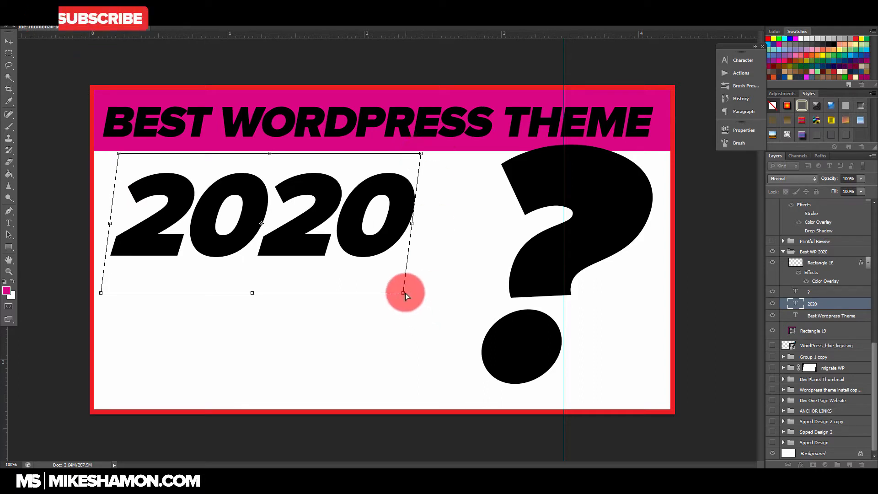
left_click_drag(404, 293, 427, 254)
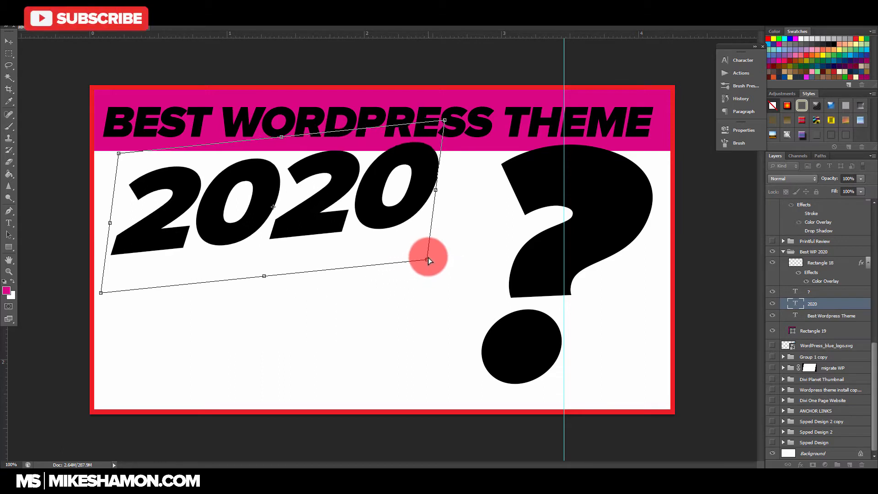
left_click_drag(402, 190, 402, 203)
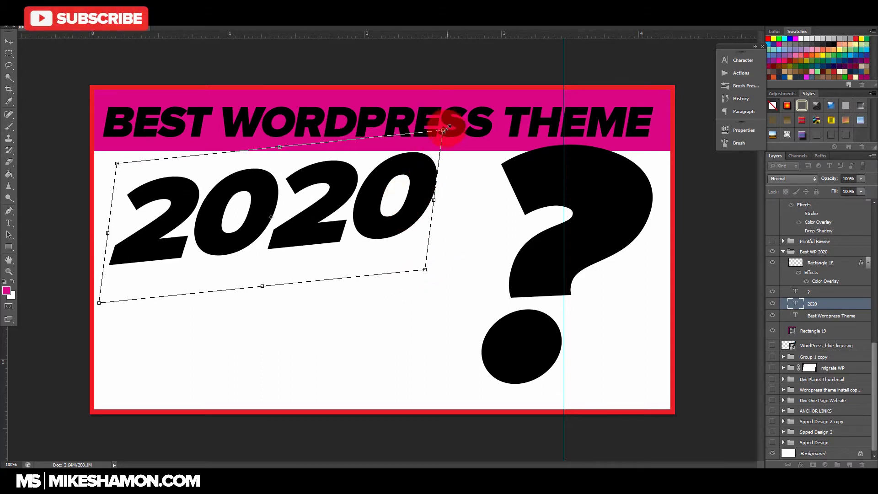
left_click_drag(449, 126, 425, 129)
left_click_drag(399, 186, 394, 187)
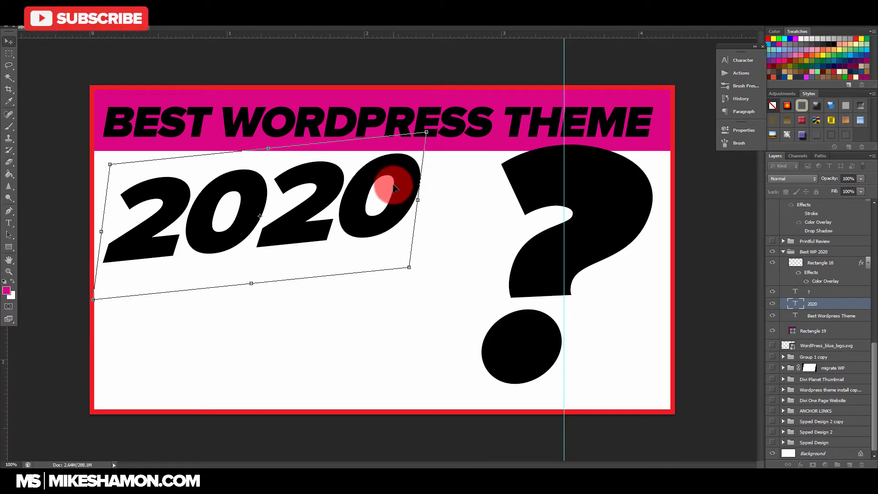
key("Return")
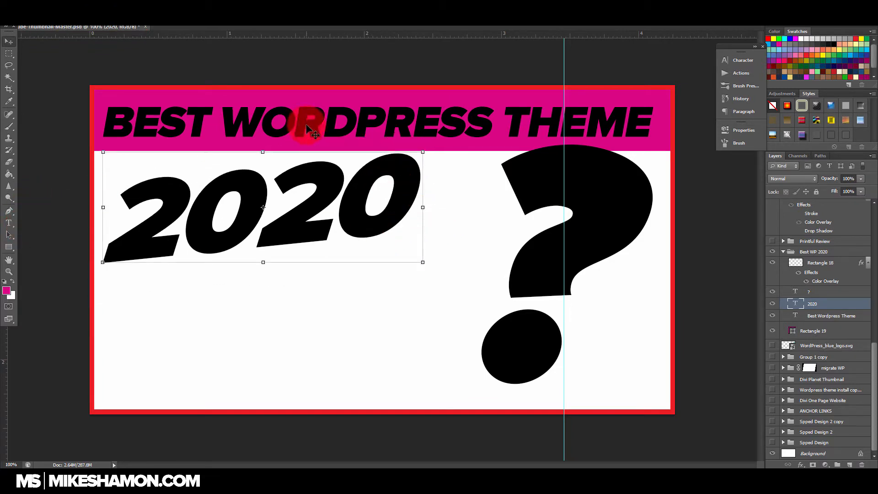
Step: Shorten the magenta banner a little more and shift the "Best Wordpress Theme" text up to centre it in the banner
left_click(824, 330)
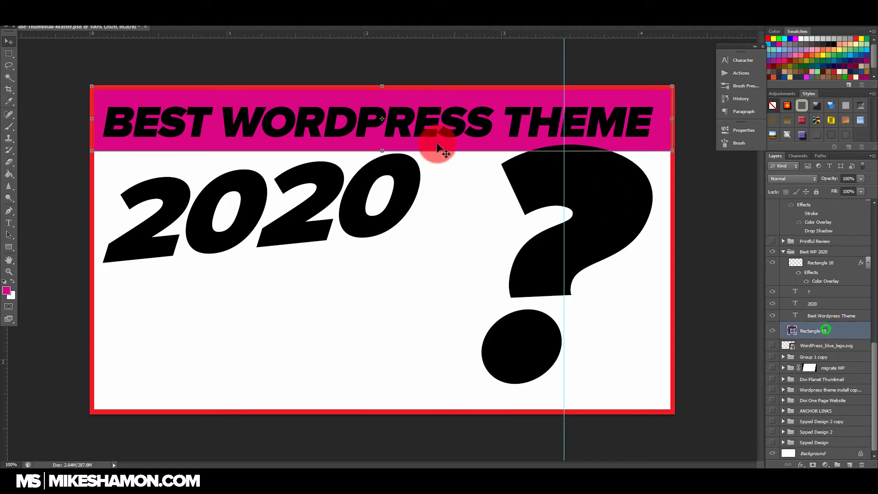
left_click_drag(386, 150, 387, 142)
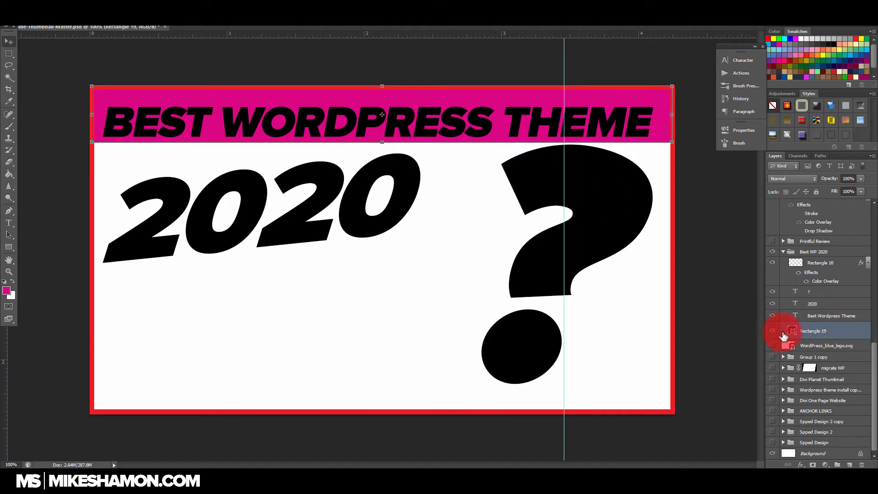
left_click(826, 315)
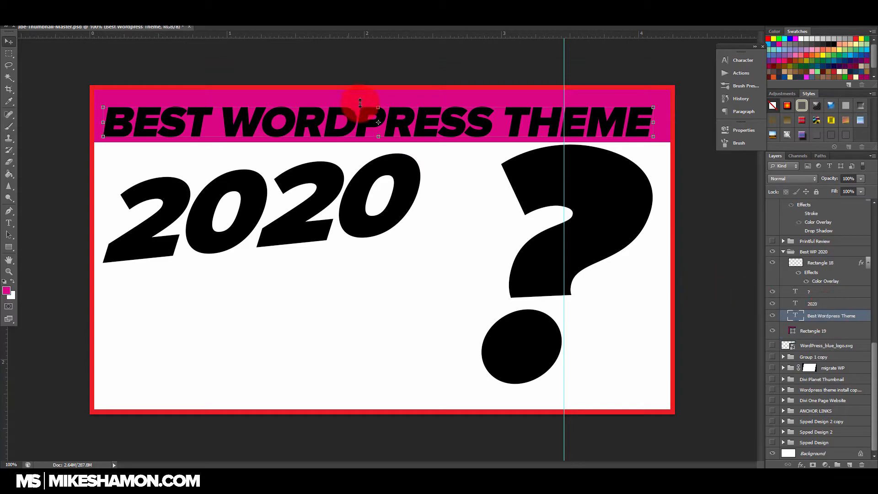
left_click_drag(448, 130, 448, 125)
left_click(848, 322)
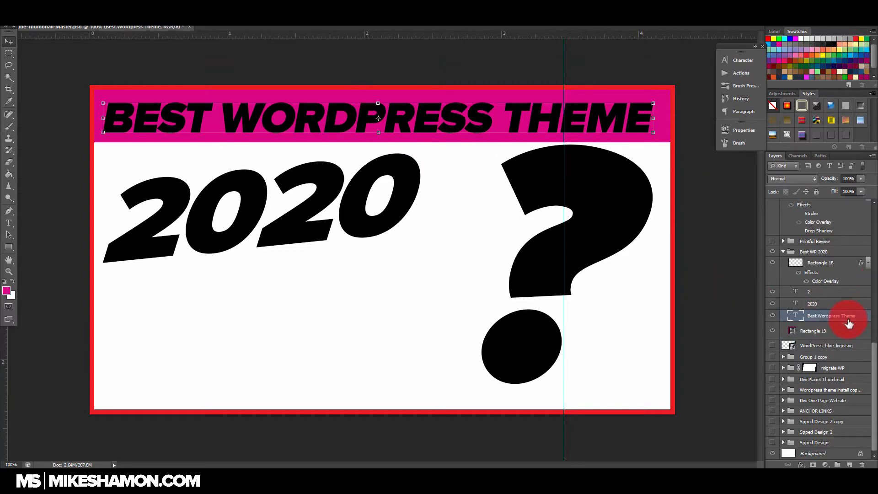
Step: Give the headline text a Gradient Overlay instead of a Color Overlay, starting from the "Blue, Yellow, Blue" gradient preset
double_click(865, 317)
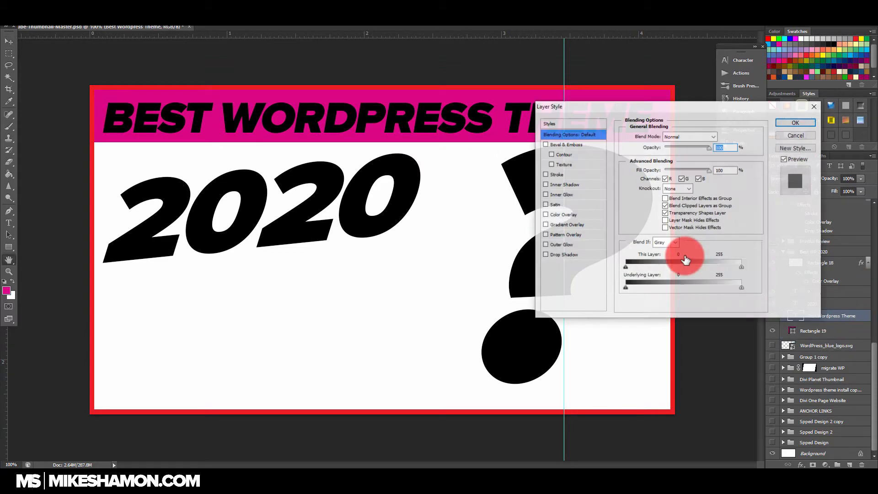
left_click(546, 215)
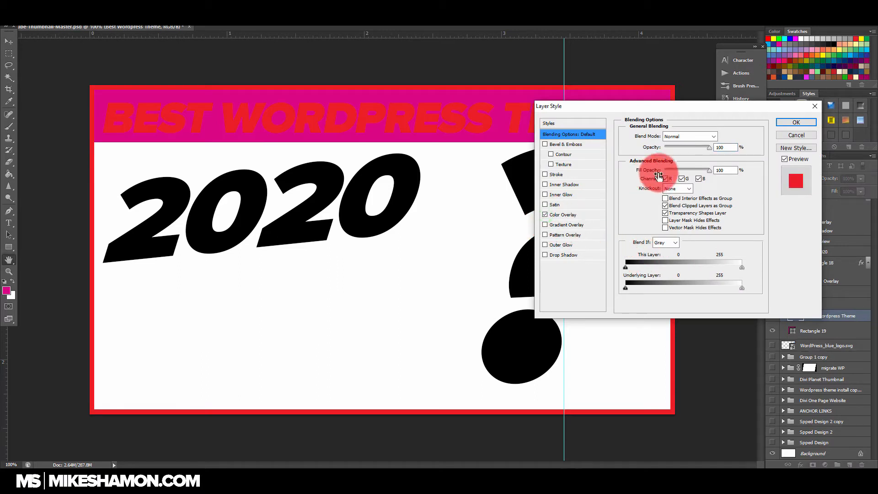
left_click(545, 225)
left_click(545, 214)
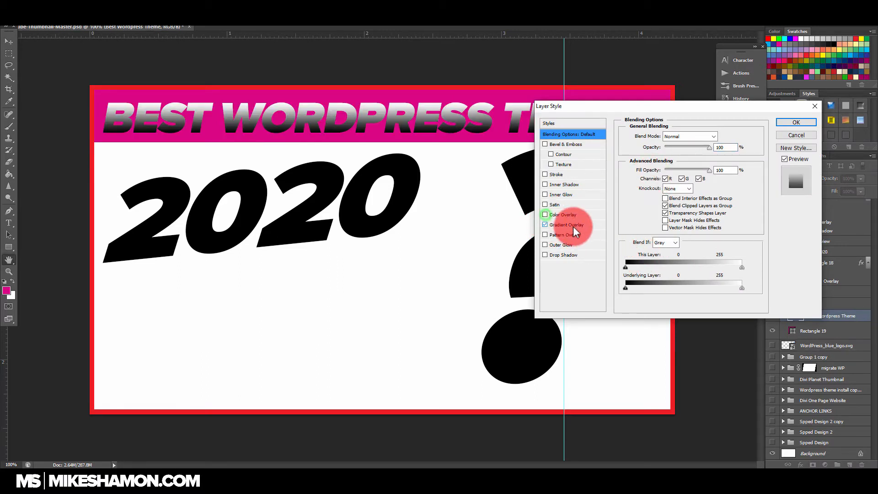
left_click(567, 225)
left_click(686, 158)
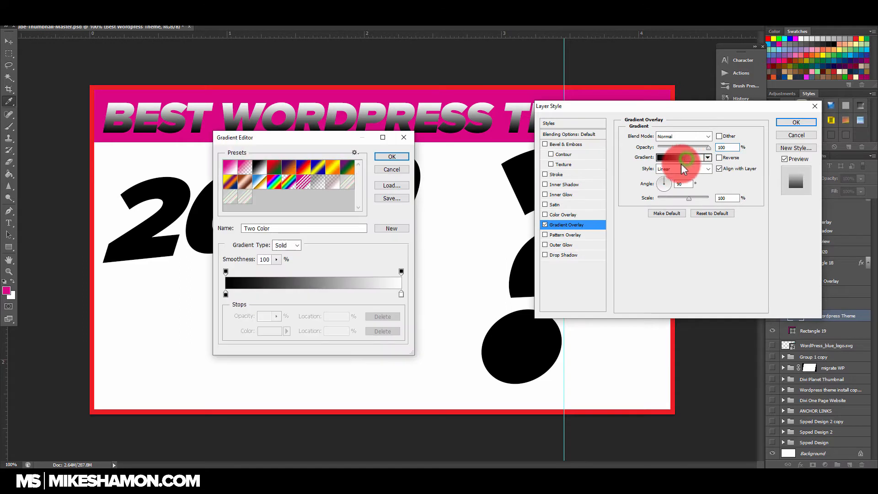
left_click_drag(293, 143, 597, 153)
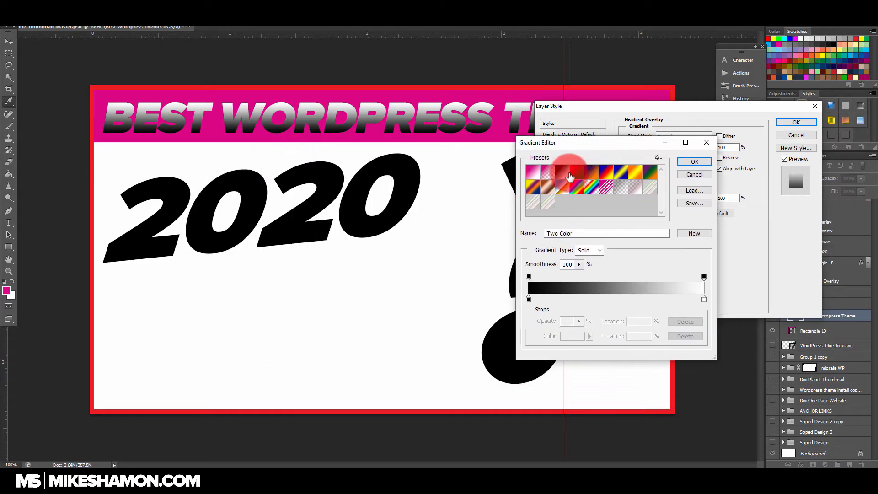
left_click(621, 177)
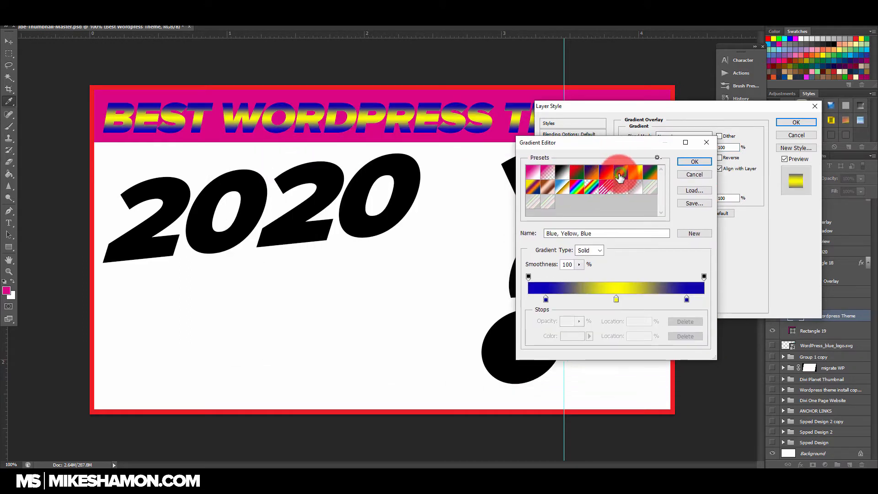
Step: Move the gradient's outer colour stops to 0% and 100% and set the middle stop to white (ffffff)
left_click(545, 299)
left_click_drag(544, 300, 517, 299)
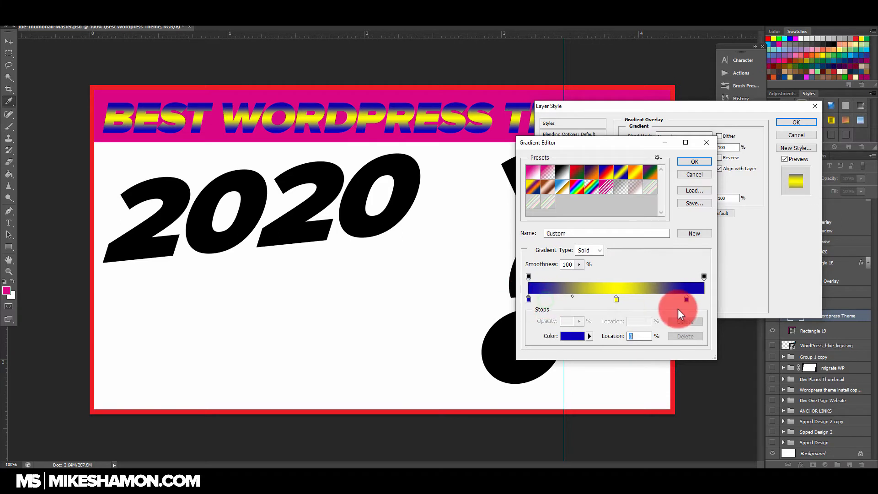
left_click_drag(687, 300, 752, 298)
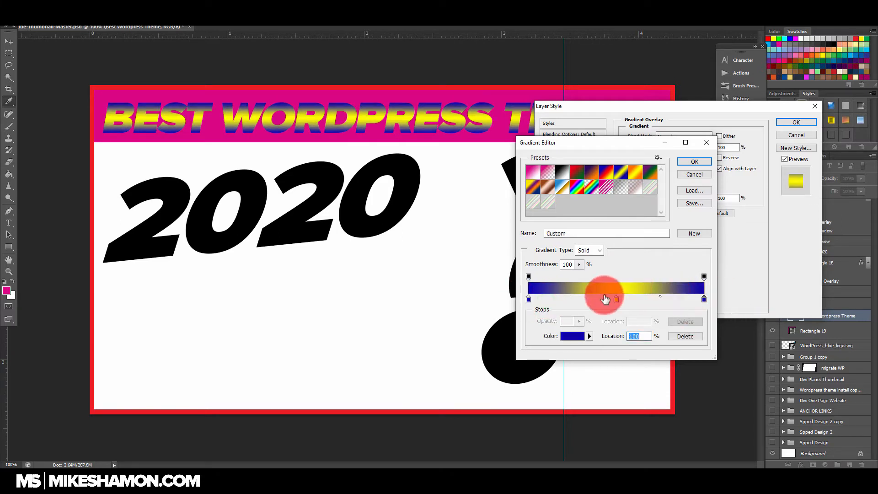
double_click(616, 299)
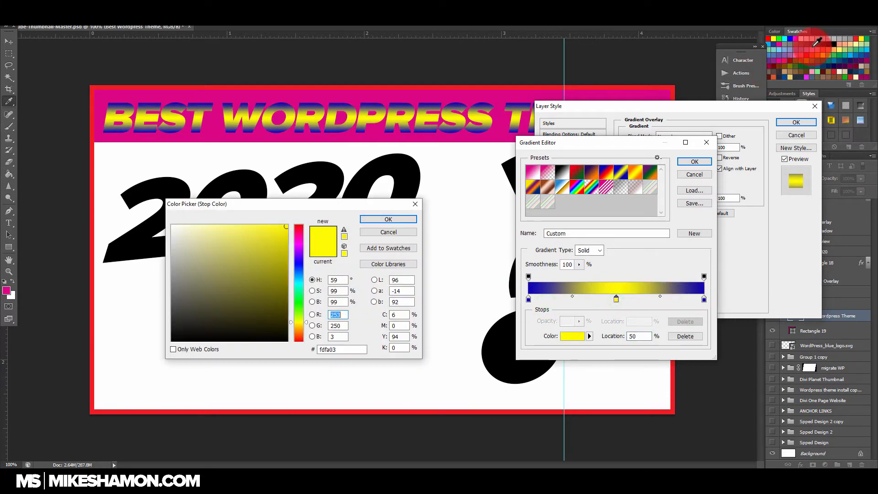
left_click(801, 39)
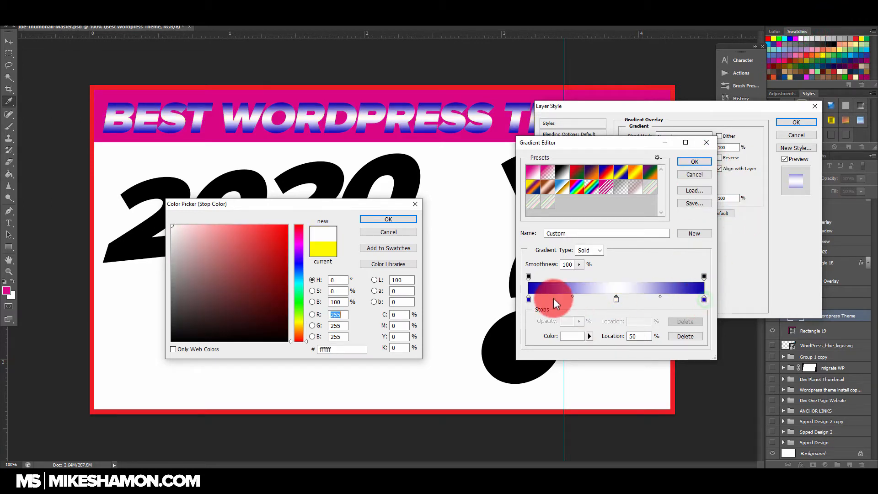
left_click(412, 219)
Step: Set both end stops of the gradient to light gray (cccccc) and accept the edited gradient
double_click(703, 299)
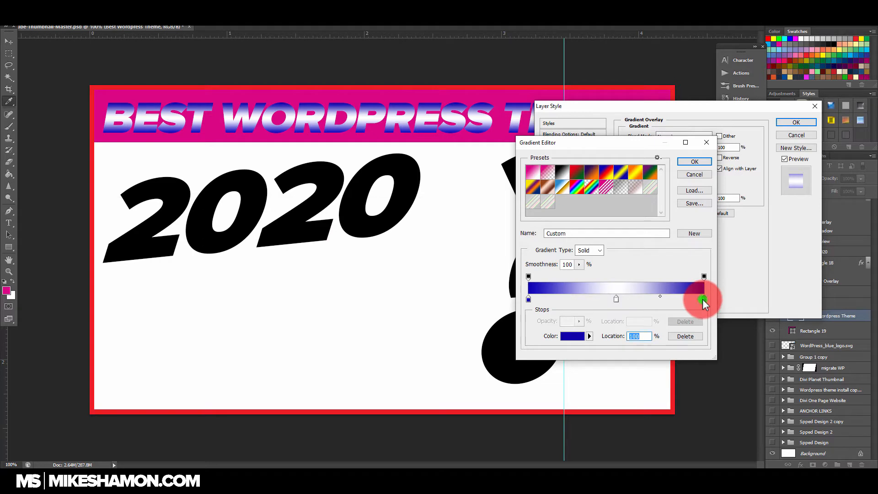
left_click(822, 39)
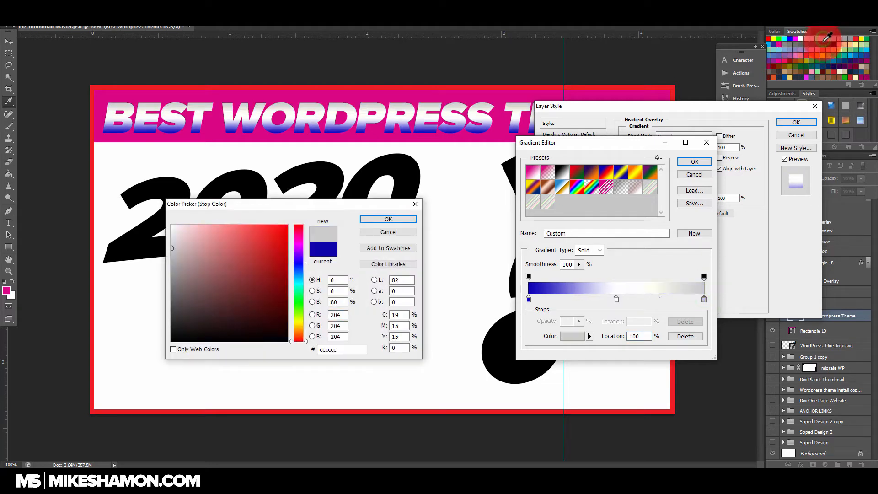
left_click(694, 162)
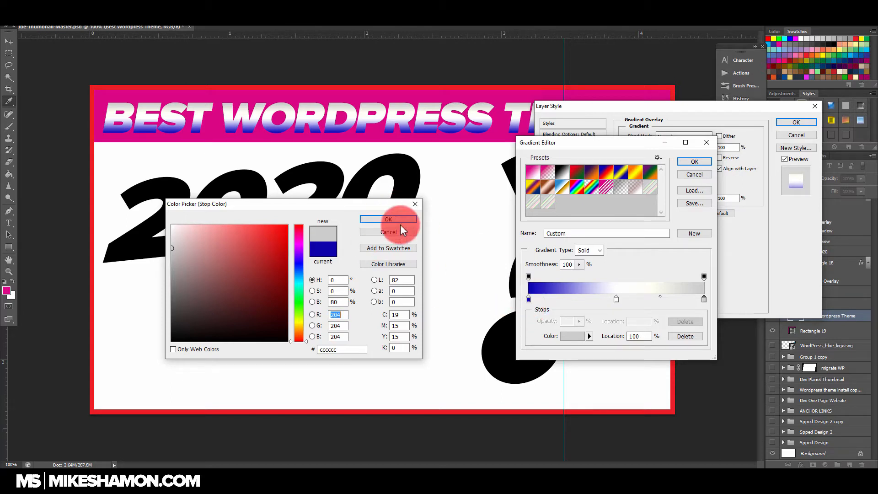
left_click(388, 220)
left_click(528, 300)
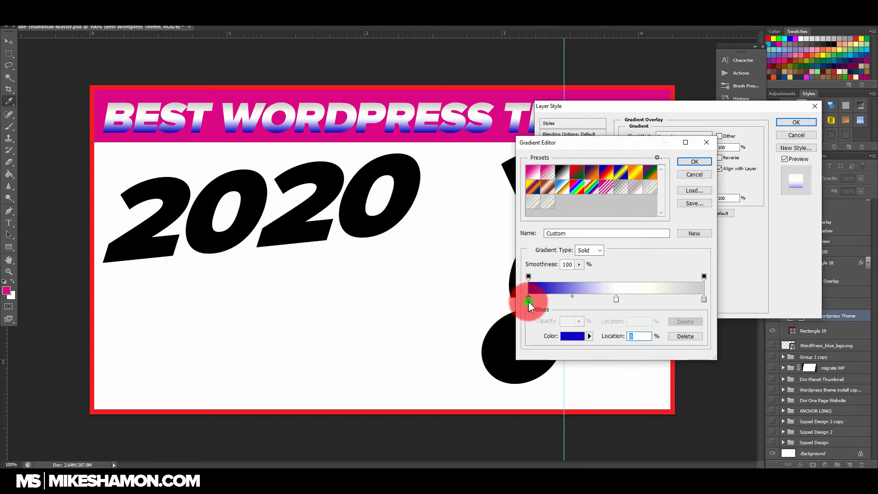
double_click(528, 300)
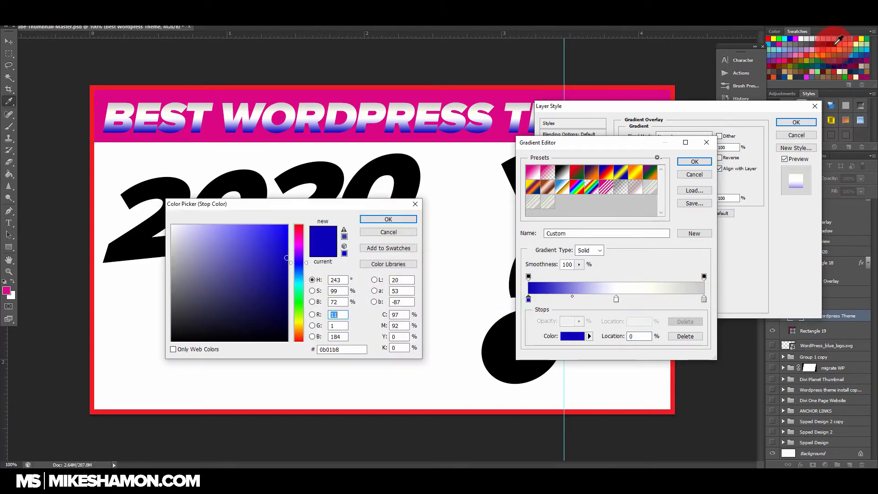
left_click(823, 39)
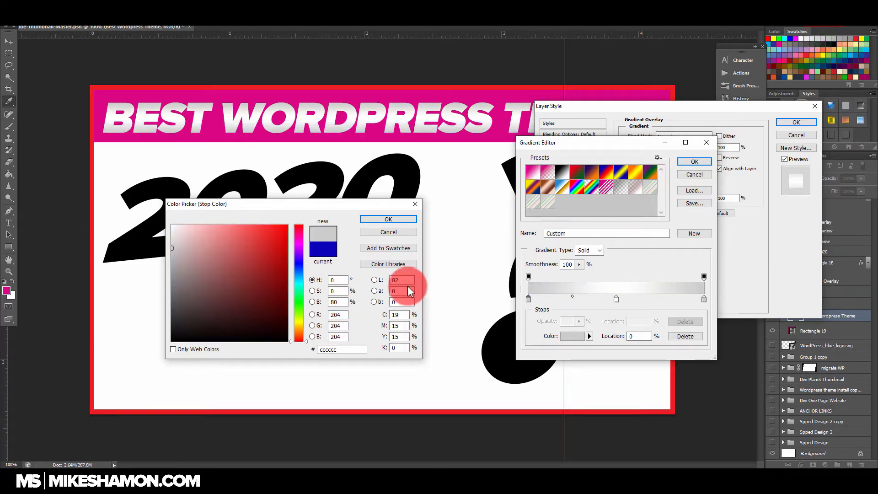
left_click(389, 219)
left_click(695, 160)
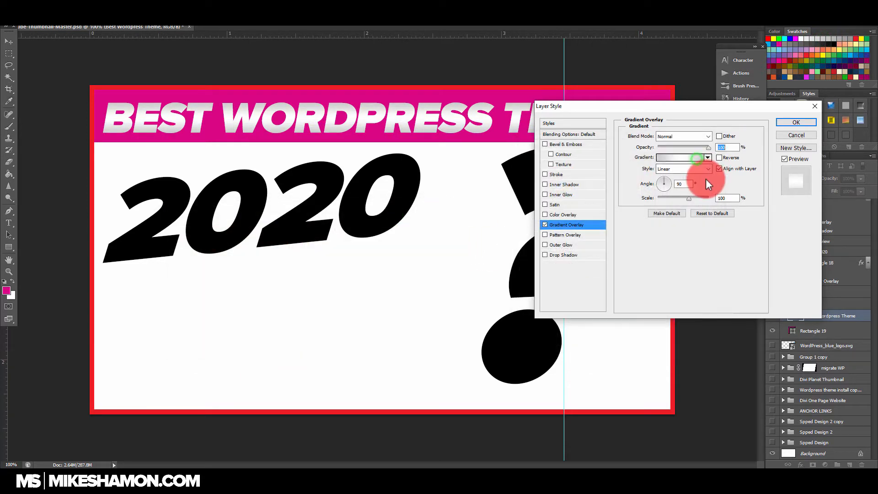
Step: Give the headline text a 1 px black outside Stroke and a Drop Shadow at 86° with 4 px distance and 63% opacity
left_click(568, 177)
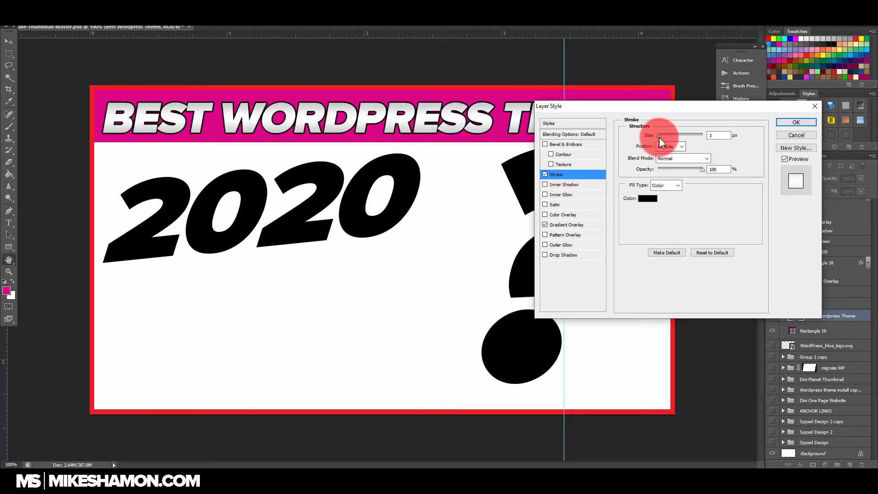
left_click_drag(658, 137, 657, 135)
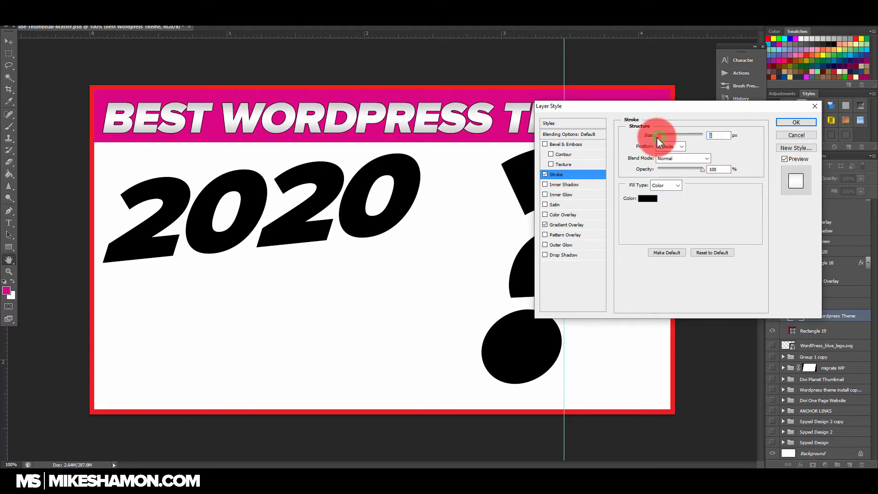
left_click(586, 254)
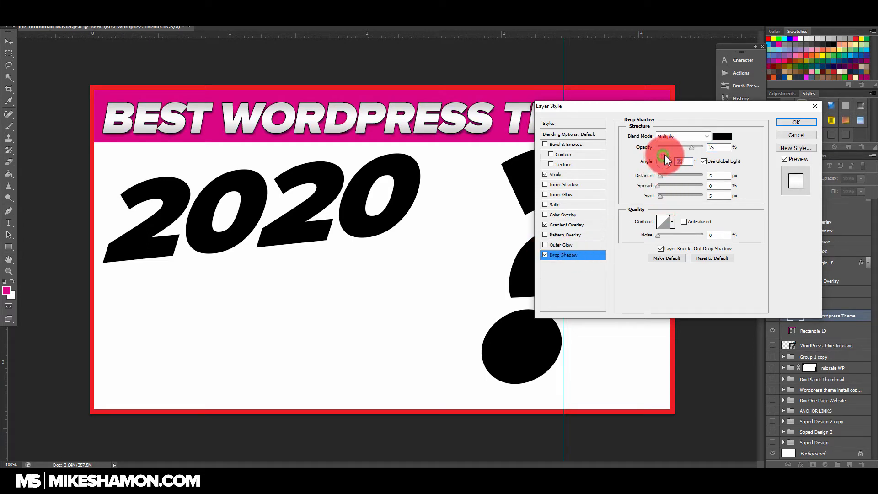
mouse_move(668, 162)
left_mouse_down()
mouse_move(676, 172)
mouse_move(664, 183)
left_mouse_up()
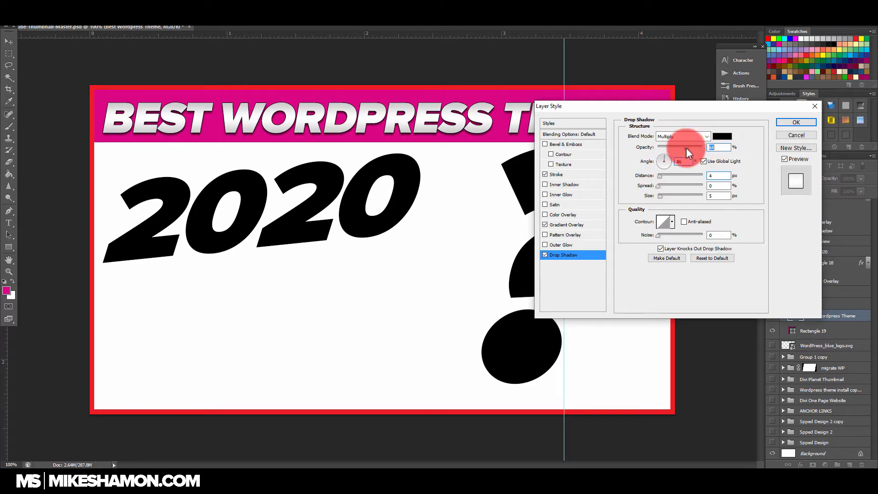
left_click_drag(688, 152, 686, 147)
Step: Set the headline shadow's spread to 16%, enlarge its size, and nudge the headline text slightly up in the banner
left_click_drag(684, 118, 696, 147)
left_click_drag(681, 216, 676, 216)
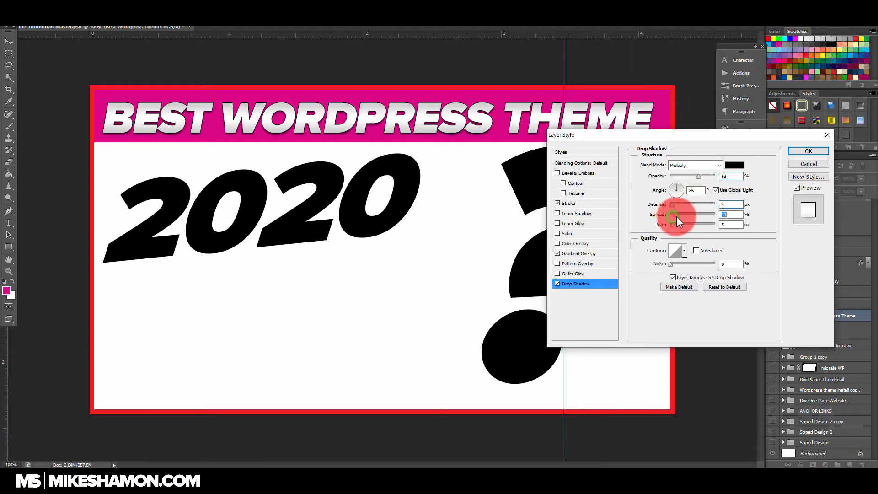
left_click(673, 204)
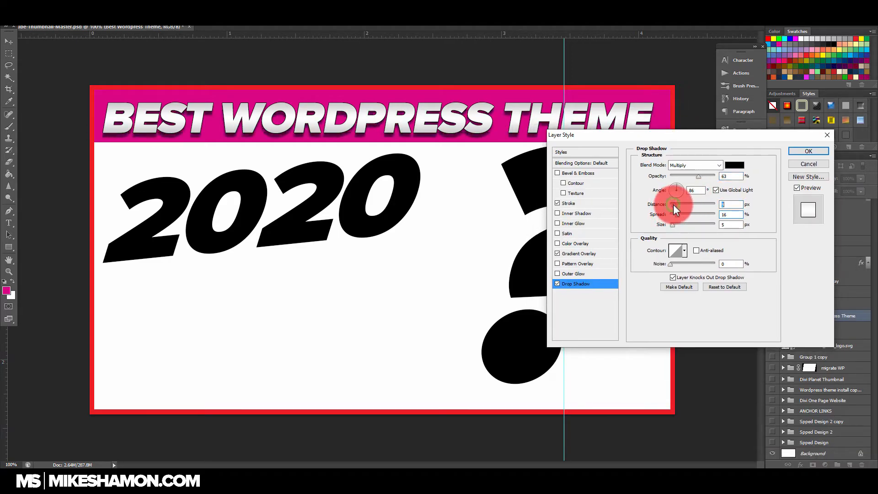
left_click_drag(672, 225, 676, 226)
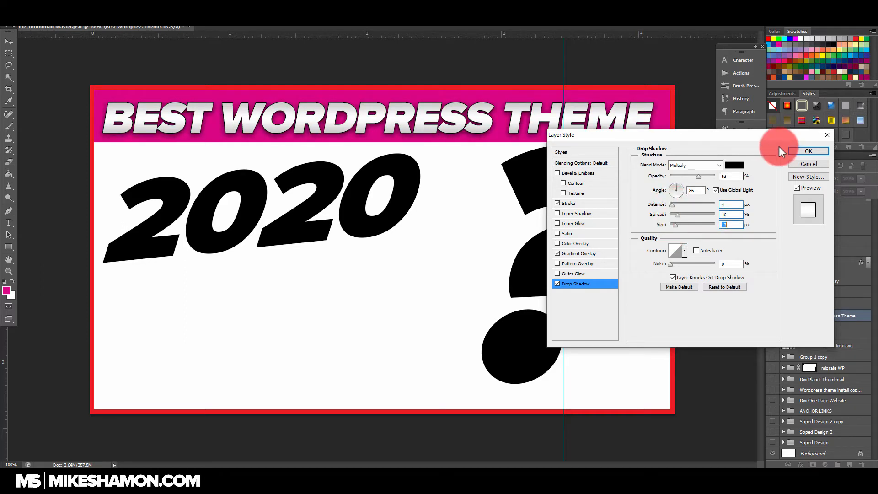
left_click(803, 151)
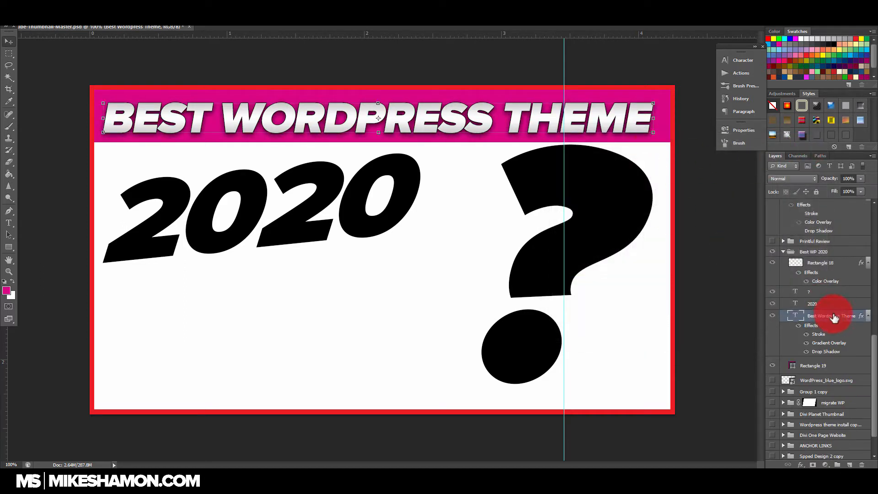
left_click_drag(525, 117, 526, 119)
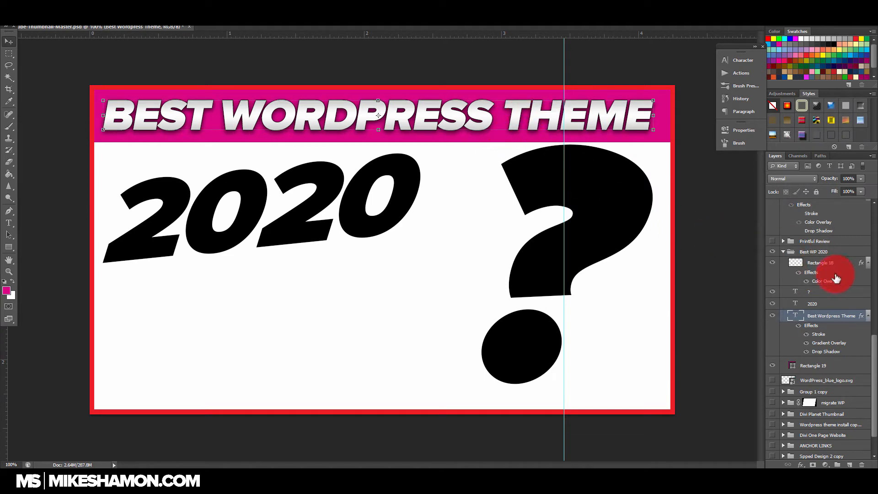
left_click(832, 365)
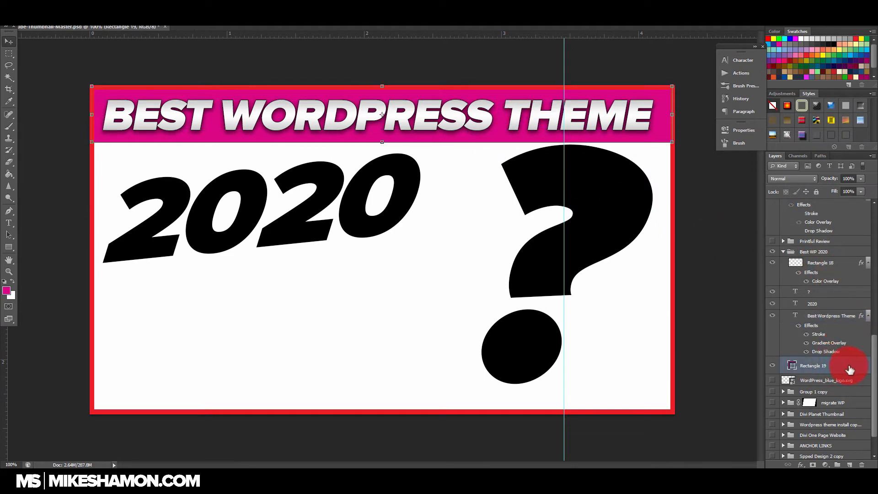
double_click(857, 366)
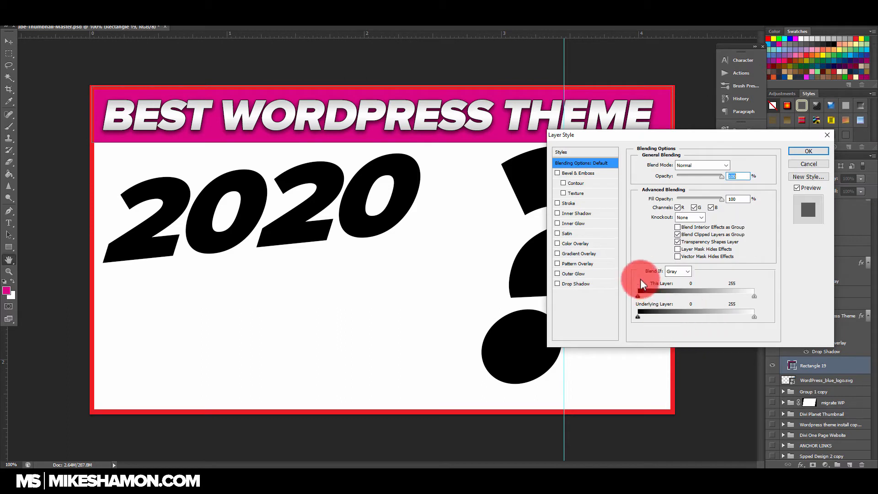
left_click(808, 165)
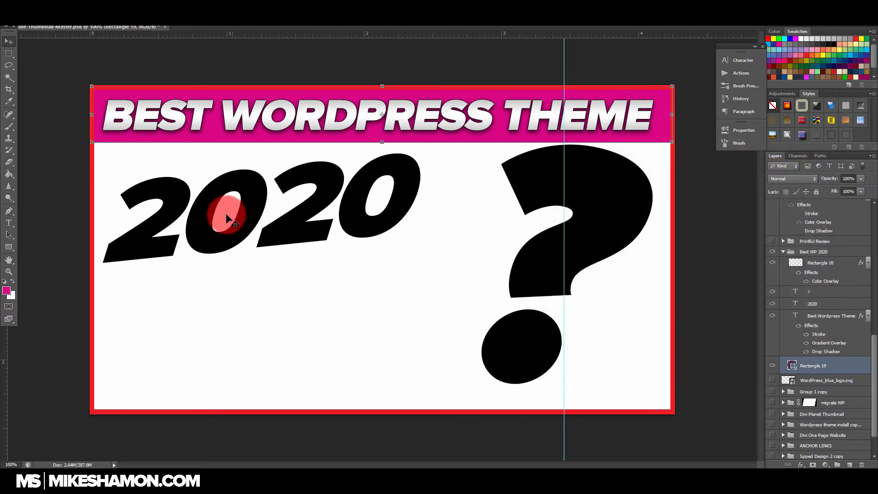
Step: Copy the layer style of the "Best Wordpress Theme" text and paste it onto the 2020 text layer
left_click(858, 319)
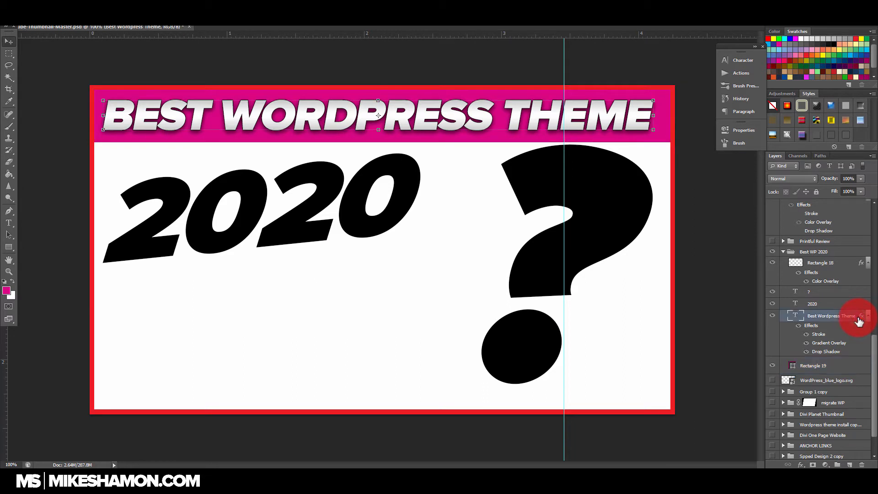
right_click(861, 316)
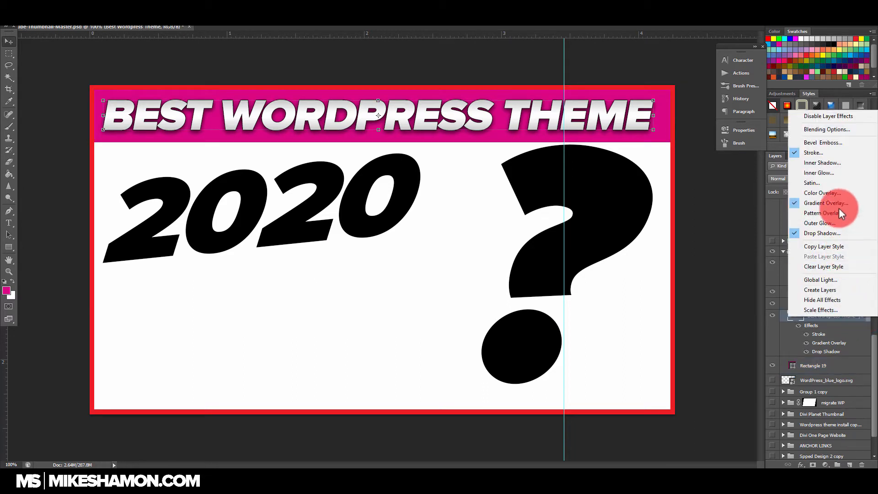
left_click(838, 247)
left_click(846, 303)
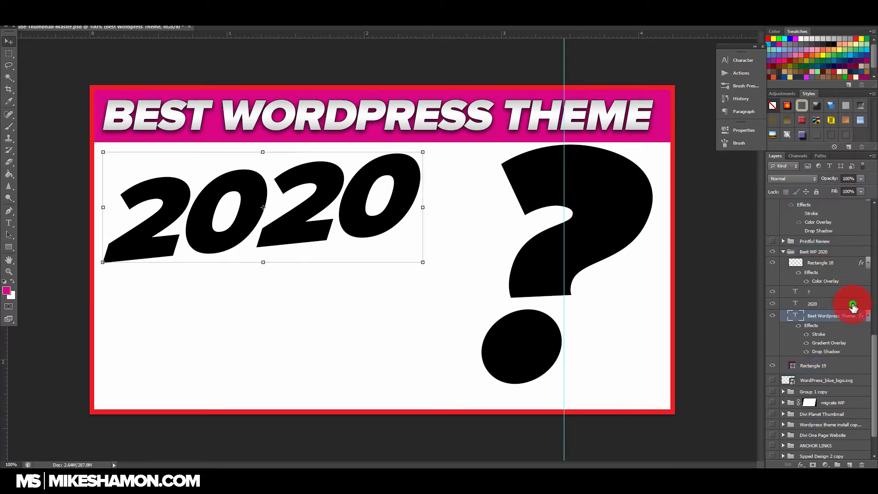
right_click(847, 303)
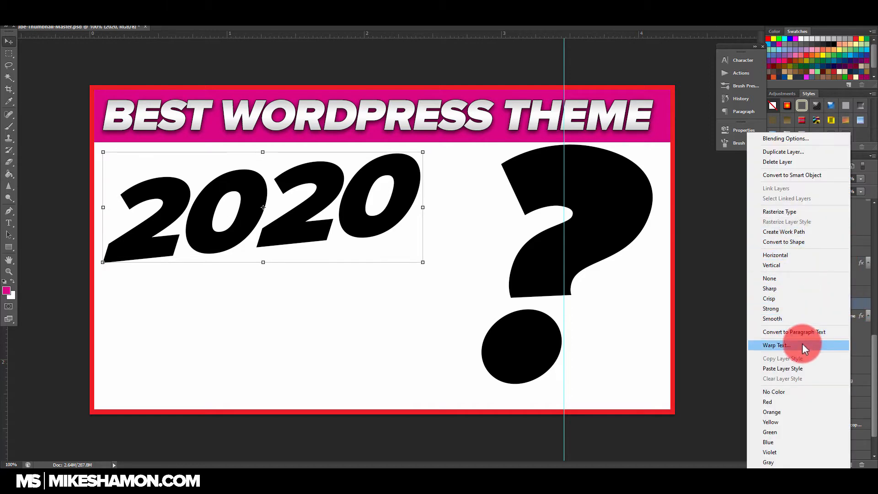
left_click(799, 368)
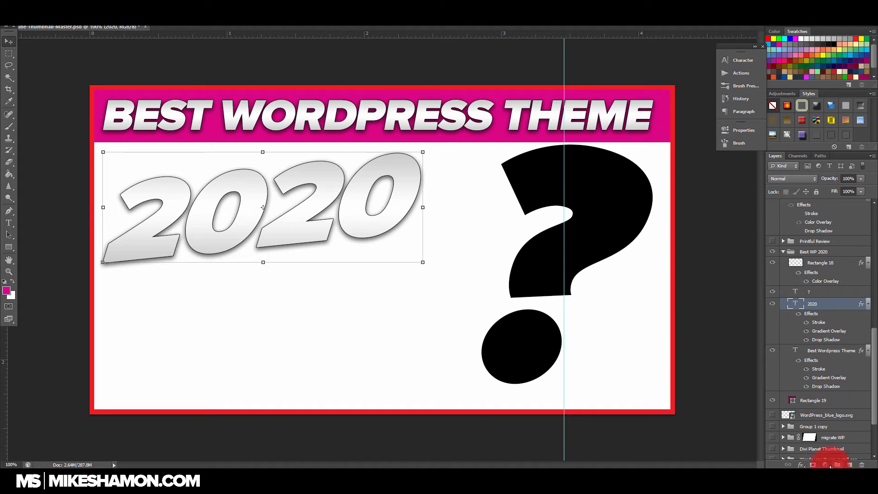
Step: Add a new layer beneath the 2020 text and draw a slanted four-sided Pen path around the digits, extending past the canvas edge
left_click(851, 465)
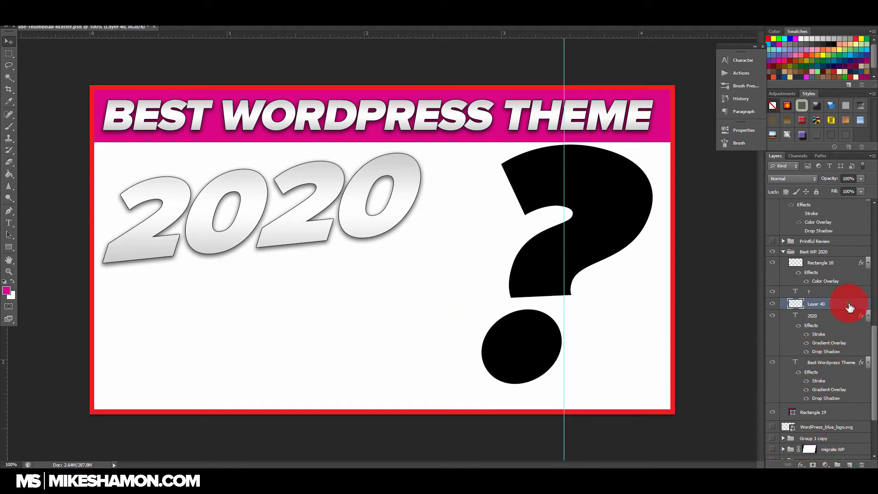
left_click_drag(849, 303, 845, 351)
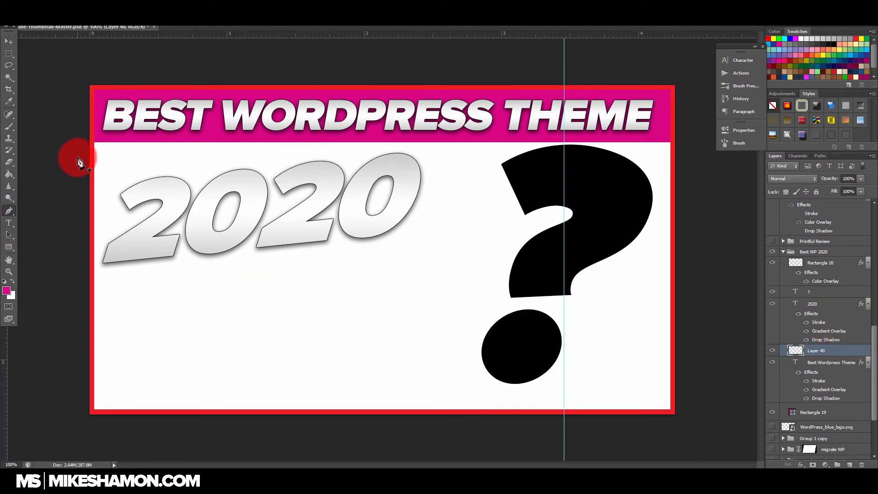
left_click(64, 189)
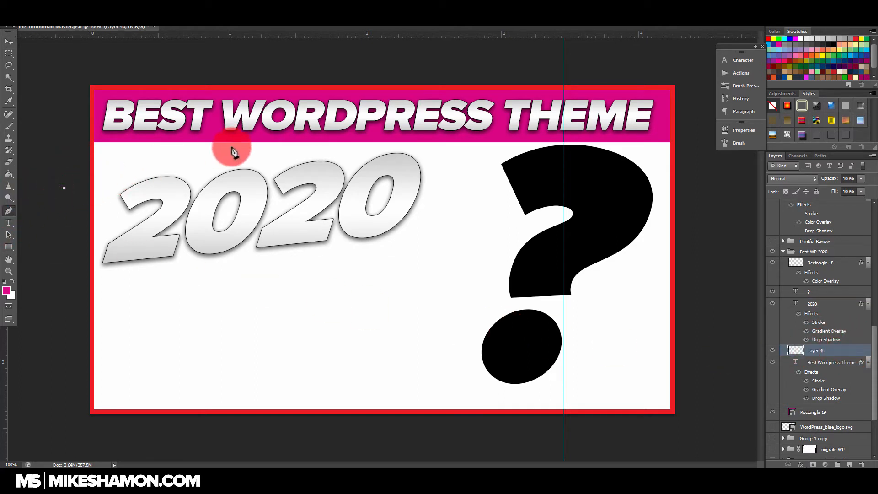
left_click(424, 135)
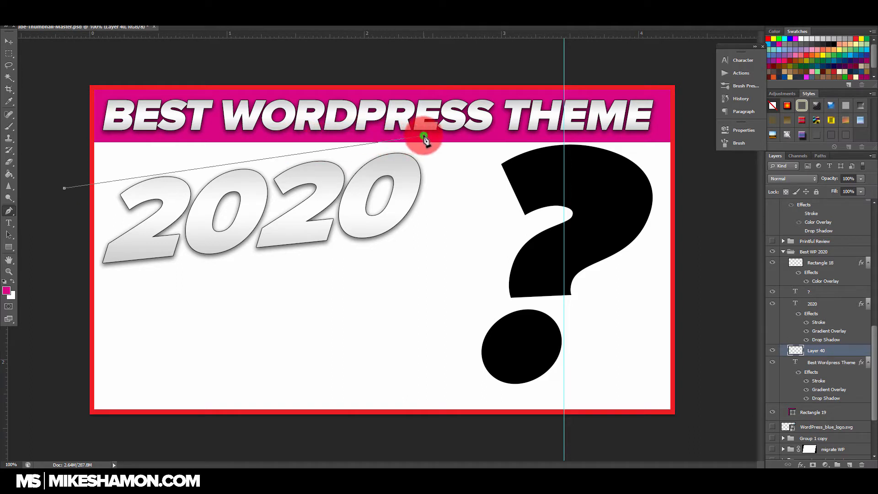
left_click(435, 267)
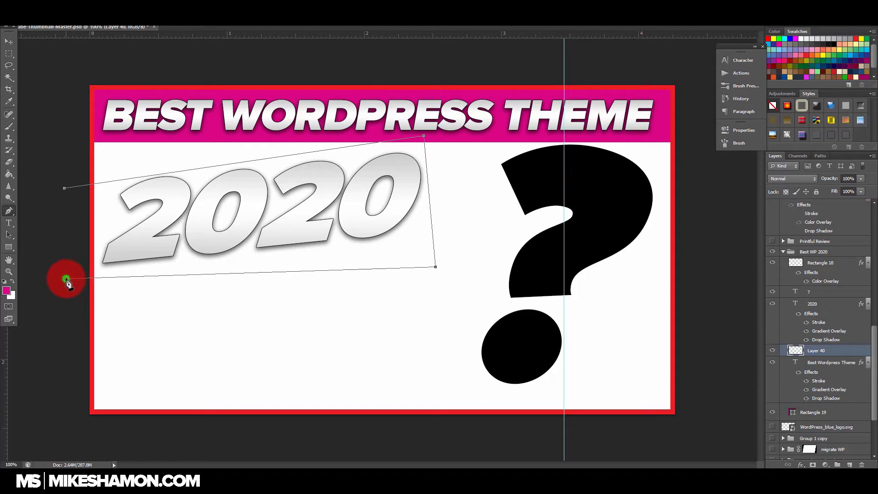
left_click(11, 43)
Step: Convert the four-sided path around 2020 into a new anti-aliased selection
right_click(106, 204)
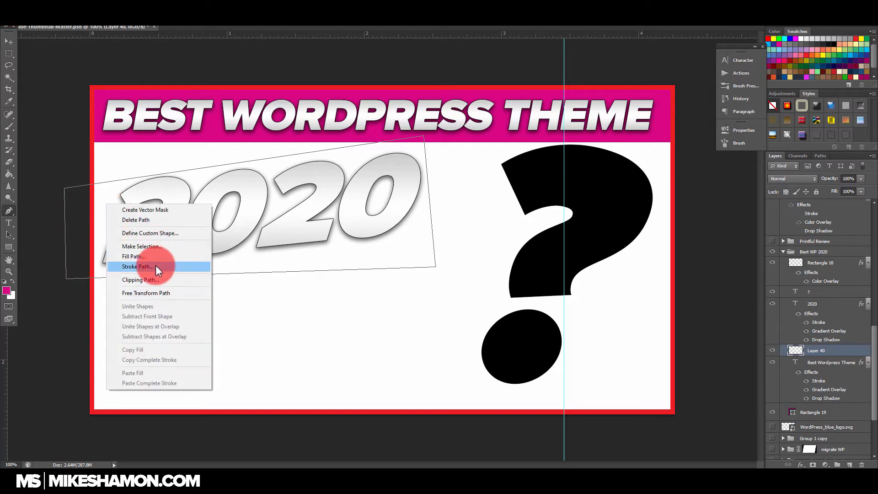
left_click(146, 246)
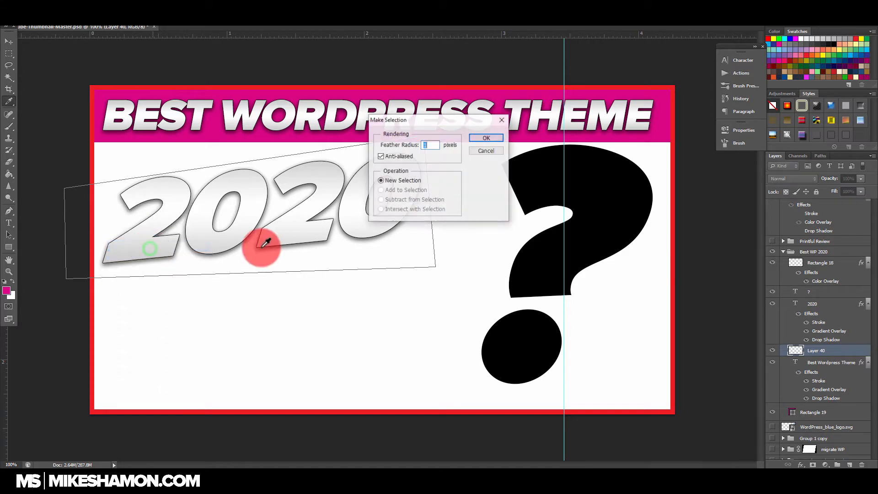
left_click(487, 137)
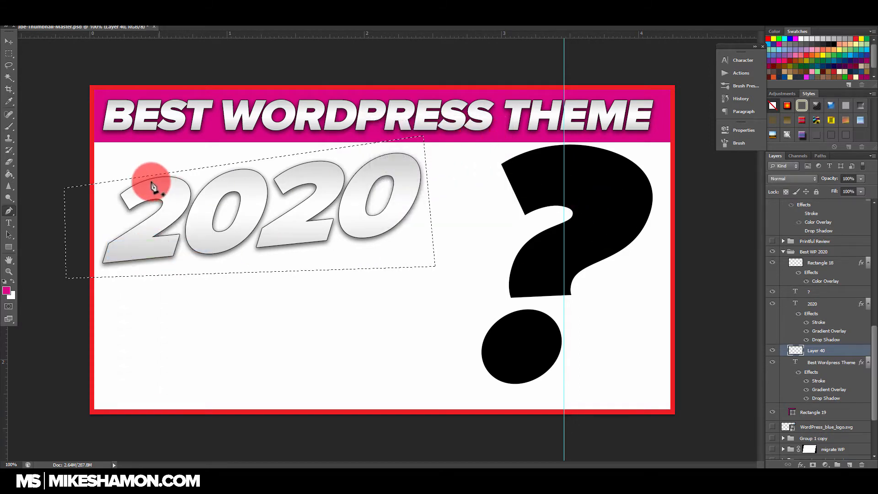
Step: Fill the selection behind 2020 with red using the Paint Bucket, and deselect it
right_click(109, 202)
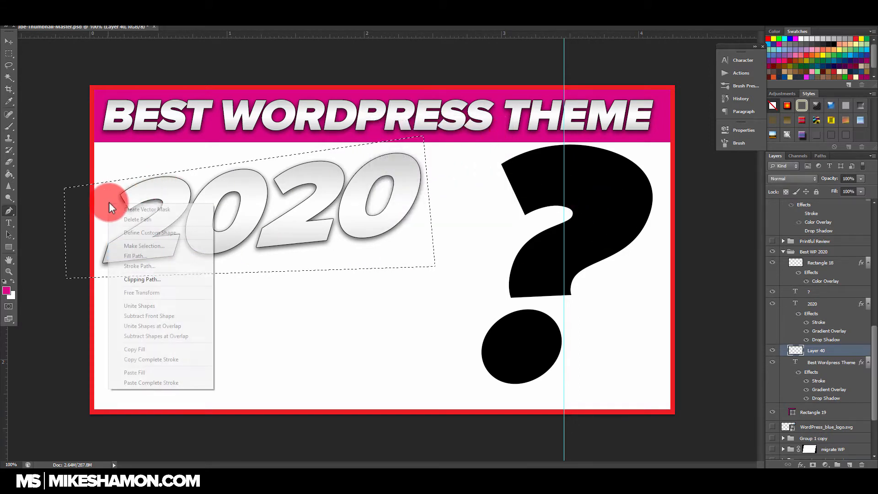
left_click(8, 177)
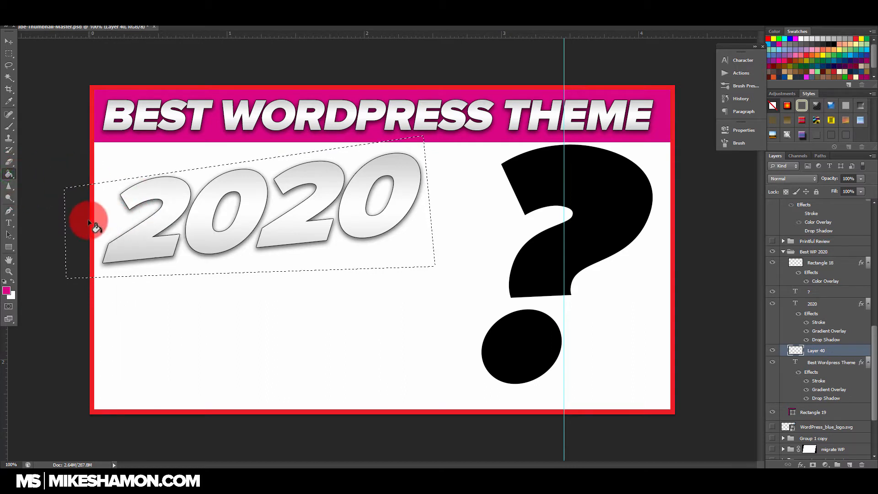
left_click(819, 50)
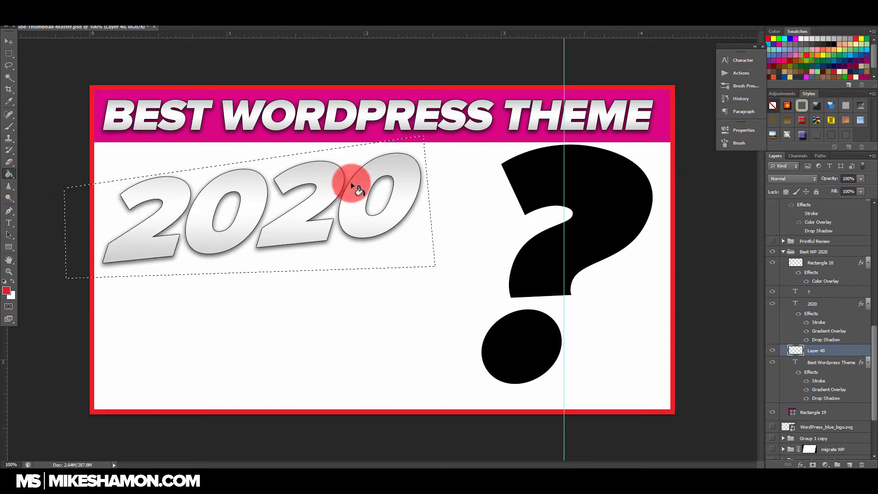
left_click(109, 214)
left_click(297, 220)
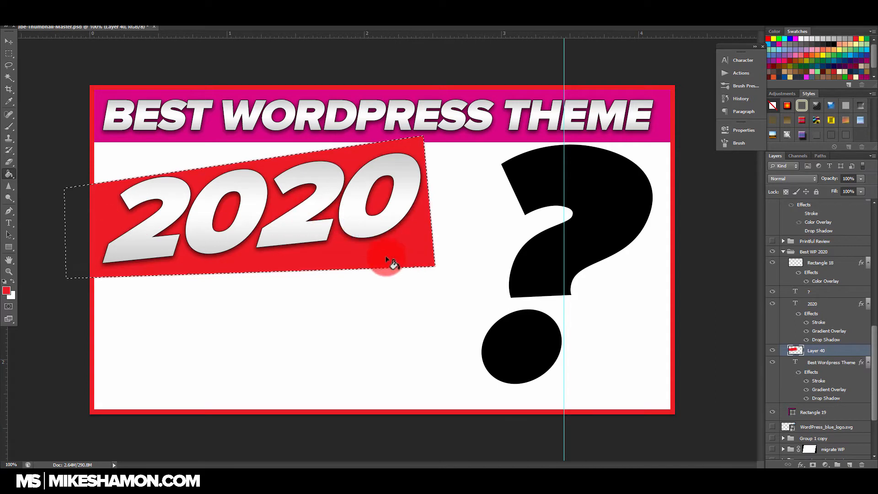
left_click(9, 42)
key("ctrl+d")
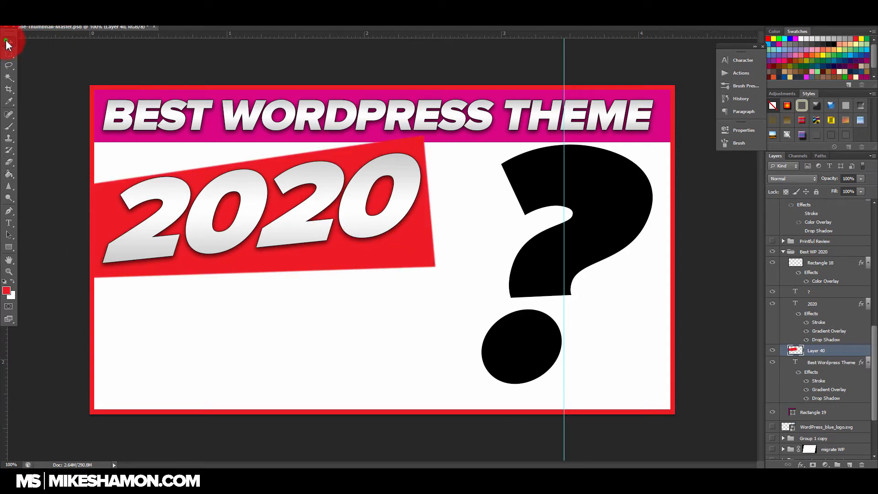
Step: Scale the 2020 text down slightly and reposition it so it sits centred inside the red shape
left_click(380, 201)
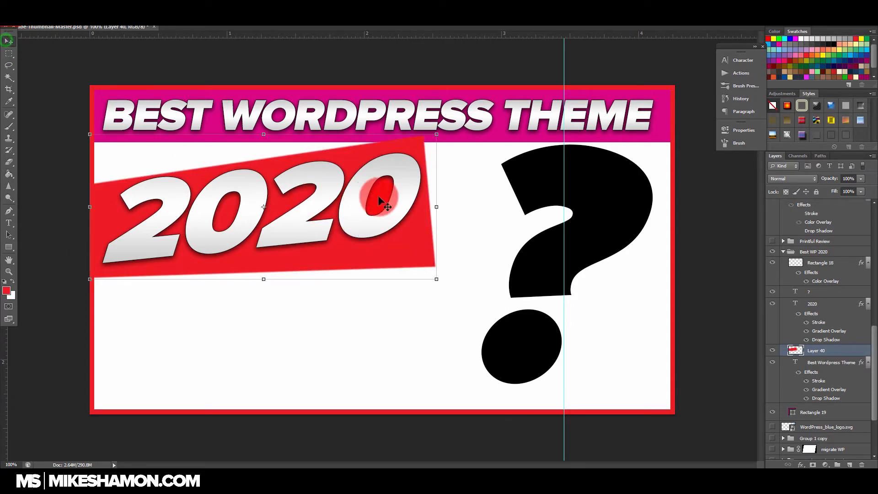
left_click(821, 301)
left_click_drag(386, 175, 385, 181)
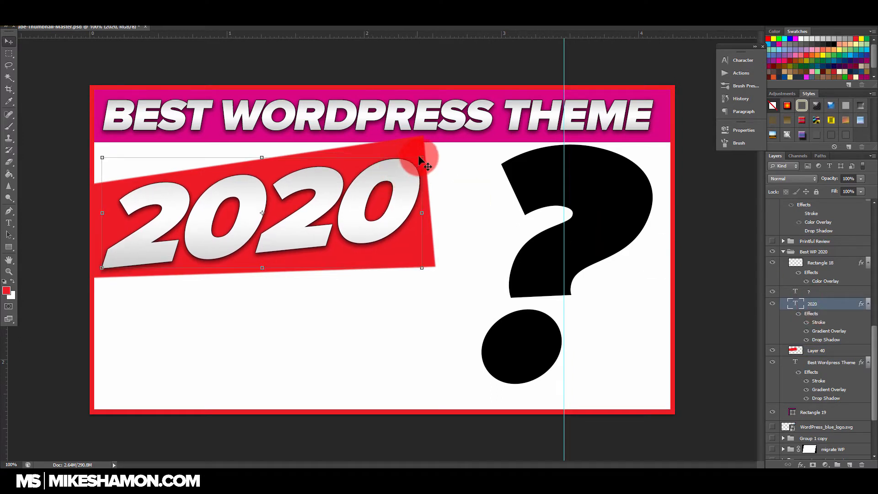
mouse_move(423, 155)
left_mouse_down()
mouse_move(402, 151)
mouse_move(427, 152)
mouse_move(427, 133)
mouse_move(414, 139)
left_mouse_up()
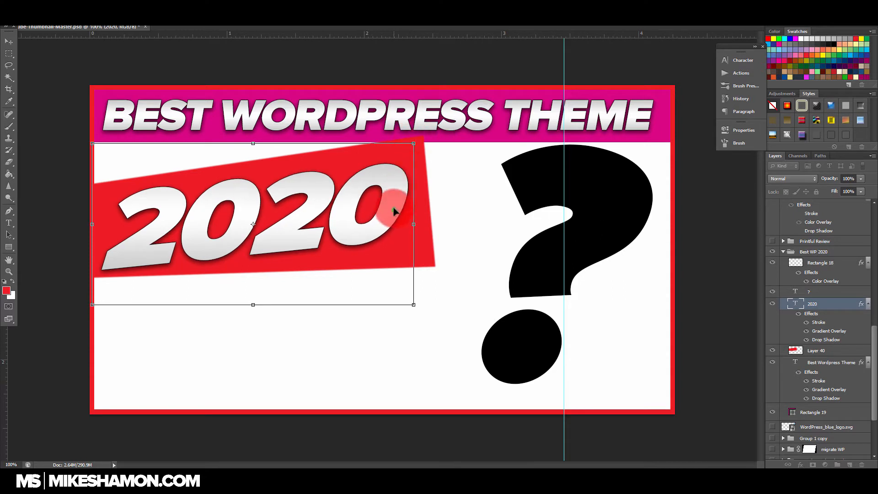
left_click_drag(393, 207, 396, 210)
double_click(397, 206)
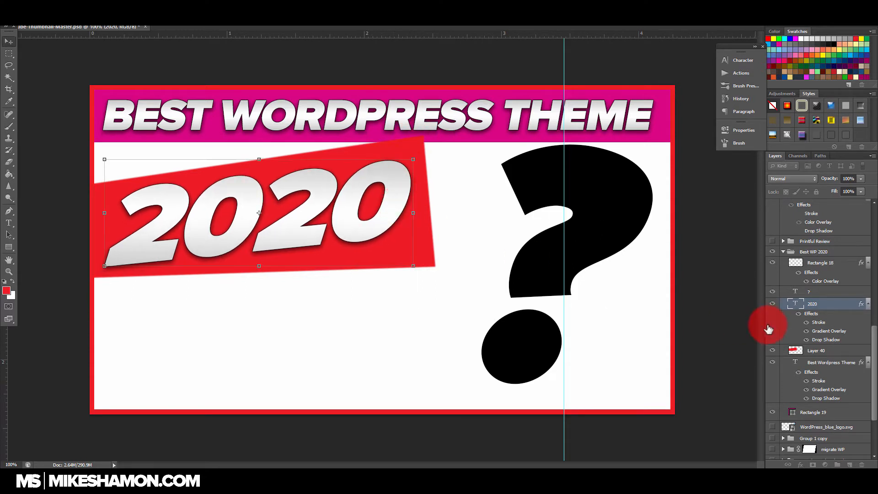
Step: Add a drop shadow and a 1 px black outside stroke at 83% opacity to the red shape behind 2020
double_click(857, 351)
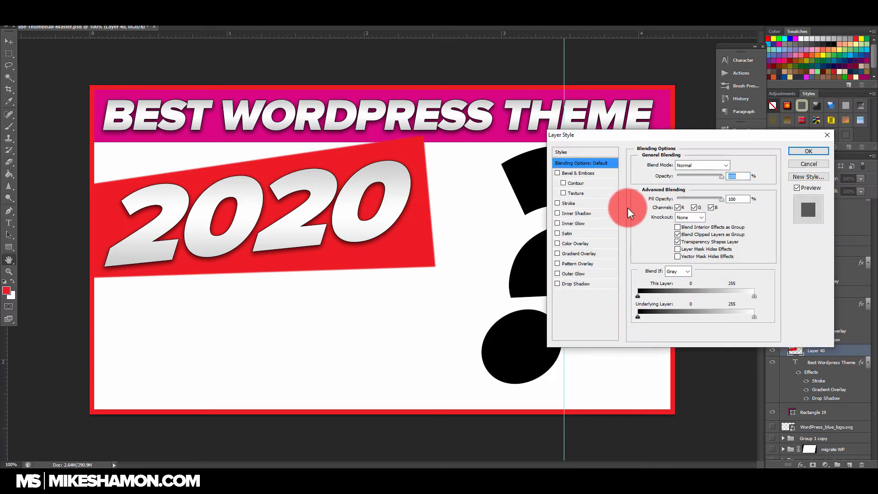
left_click(558, 283)
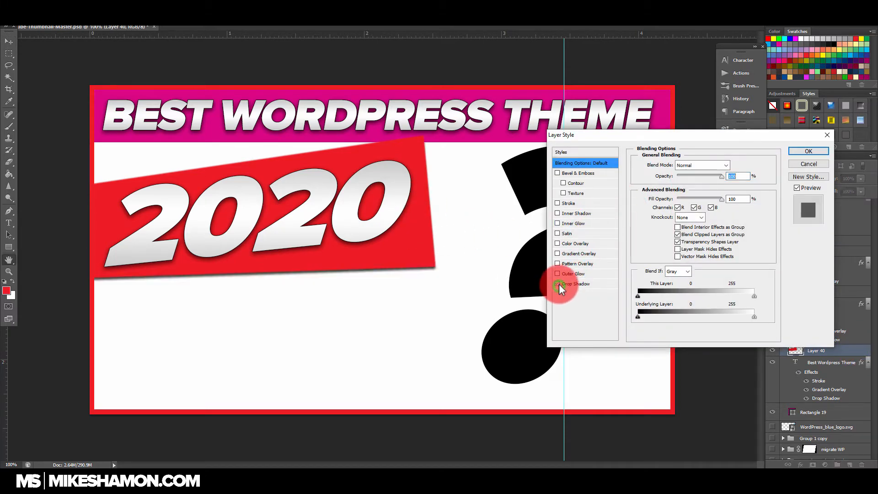
left_click(557, 203)
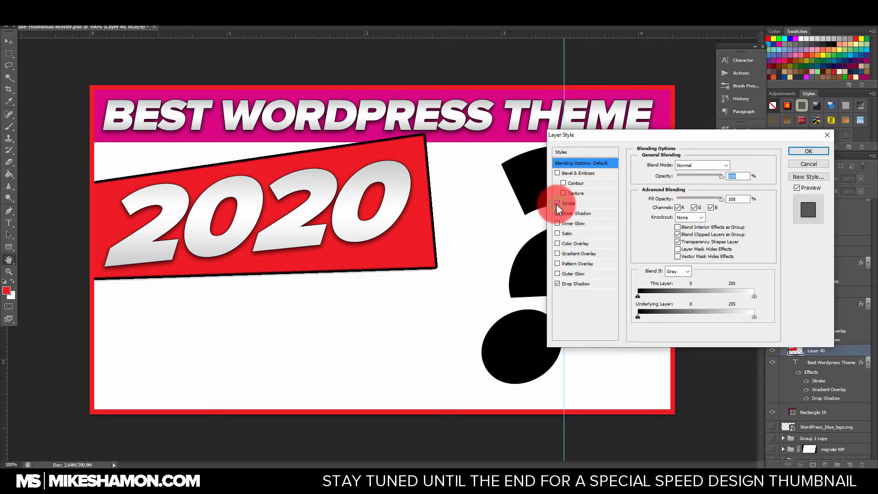
left_click(598, 203)
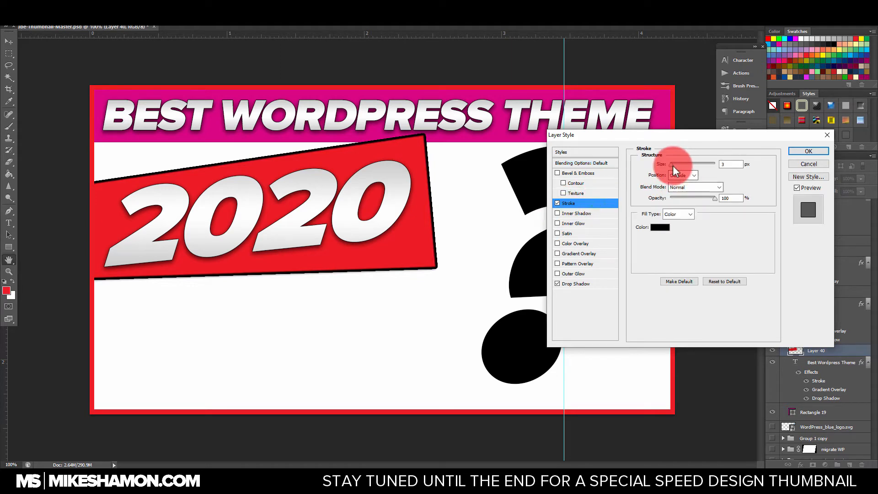
left_click_drag(671, 165, 669, 165)
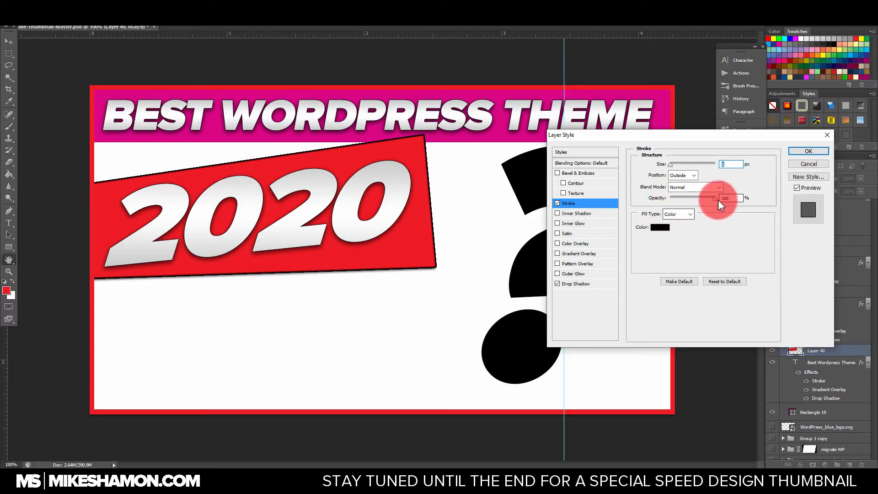
mouse_move(718, 199)
left_mouse_down()
mouse_move(697, 194)
mouse_move(707, 197)
left_mouse_up()
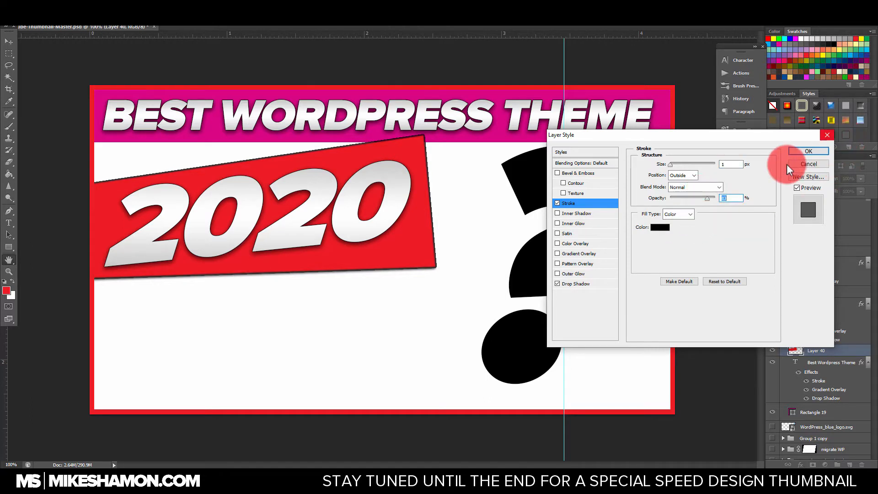
Step: Add an Inner Shadow to the red shape with distance 0 px, choke 0%, size 27 px and opacity 54%
left_click(557, 214)
left_click(582, 214)
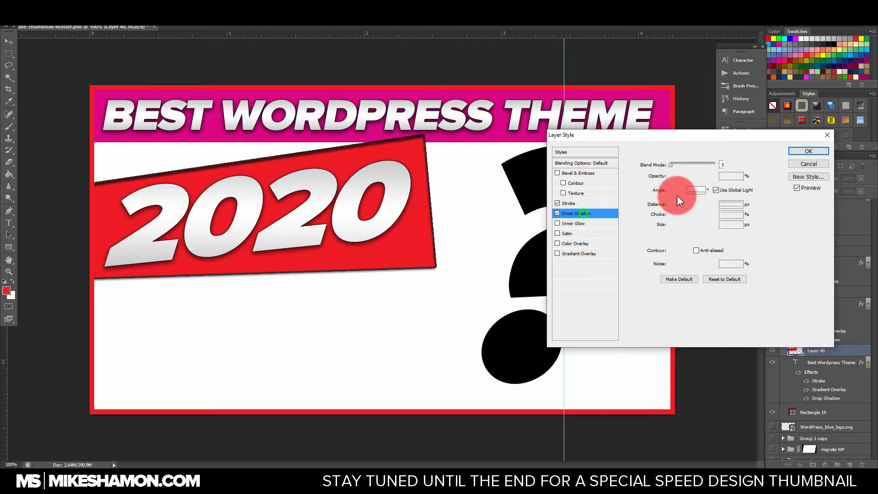
mouse_move(674, 206)
left_mouse_down()
mouse_move(687, 206)
mouse_move(674, 225)
mouse_move(684, 225)
mouse_move(682, 205)
mouse_move(680, 214)
mouse_move(661, 213)
mouse_move(669, 205)
mouse_move(670, 221)
left_mouse_up()
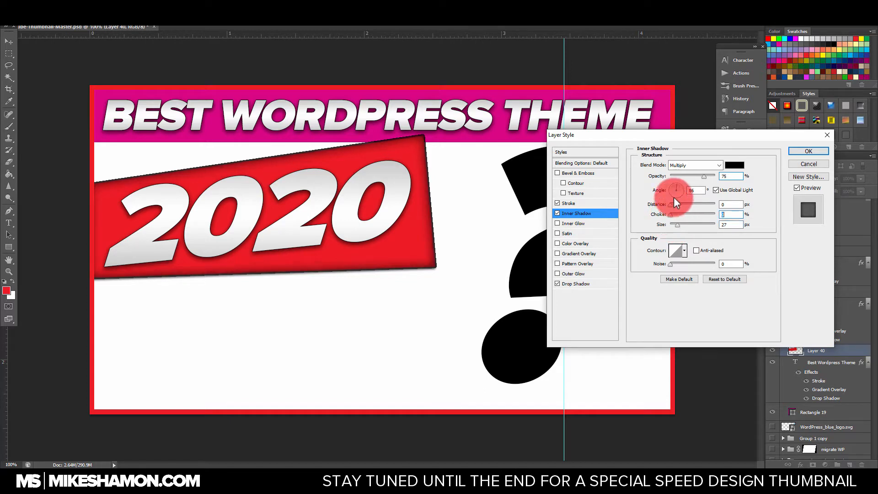
left_click_drag(702, 176, 694, 178)
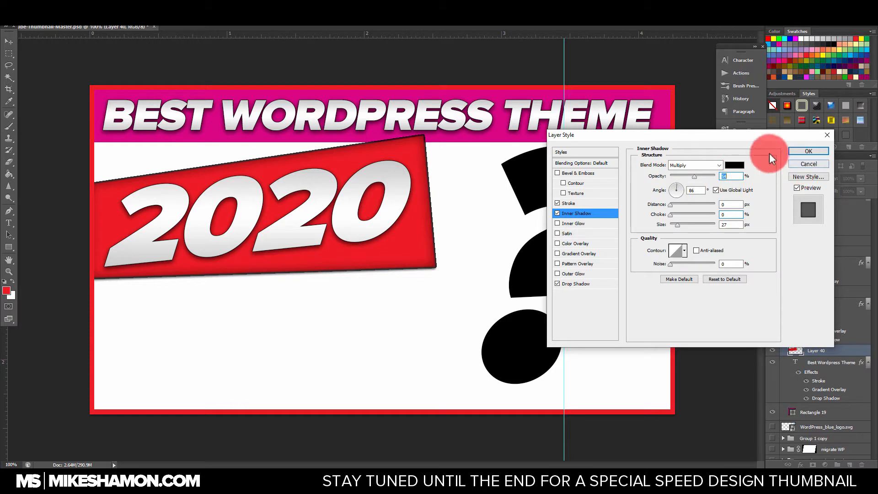
Step: Compare the red shape with and without its stroke, and leave the stroke effect switched off
left_click(558, 204)
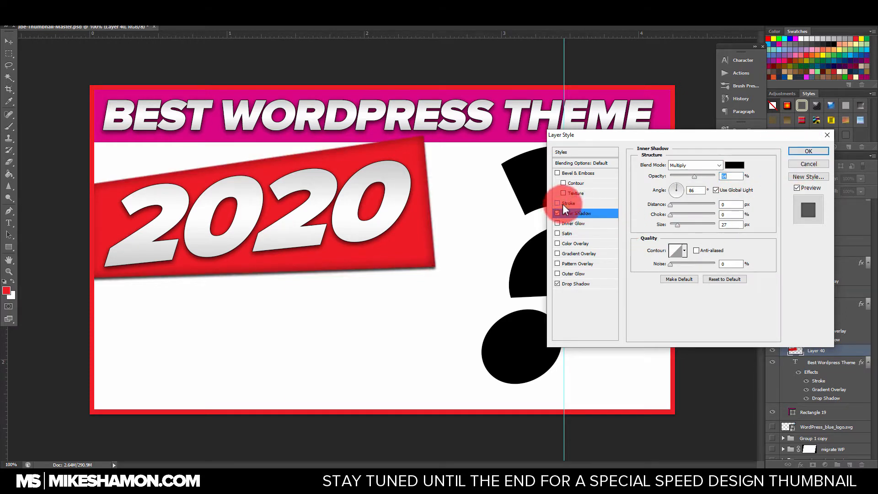
left_click(584, 203)
left_click(557, 203)
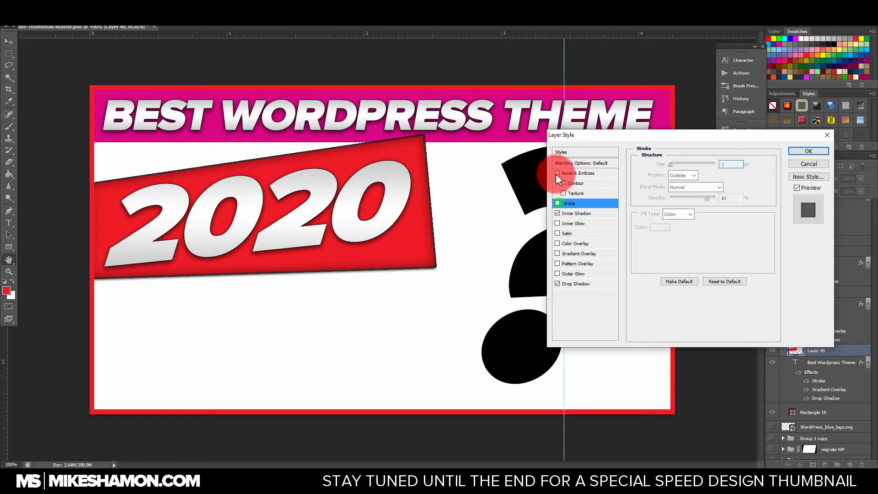
Step: Try Bevel & Emboss with its texture and an Inner Glow on the red shape, and switch them off again
left_click(558, 173)
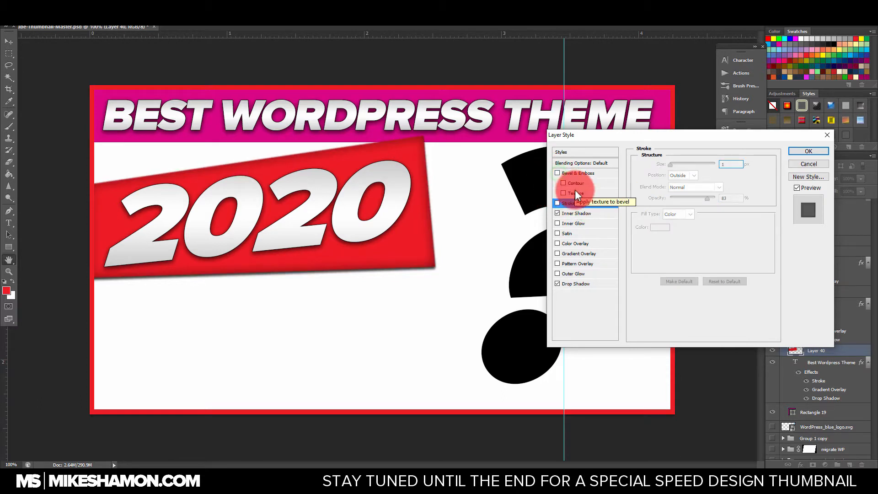
left_click(564, 183)
left_click(564, 193)
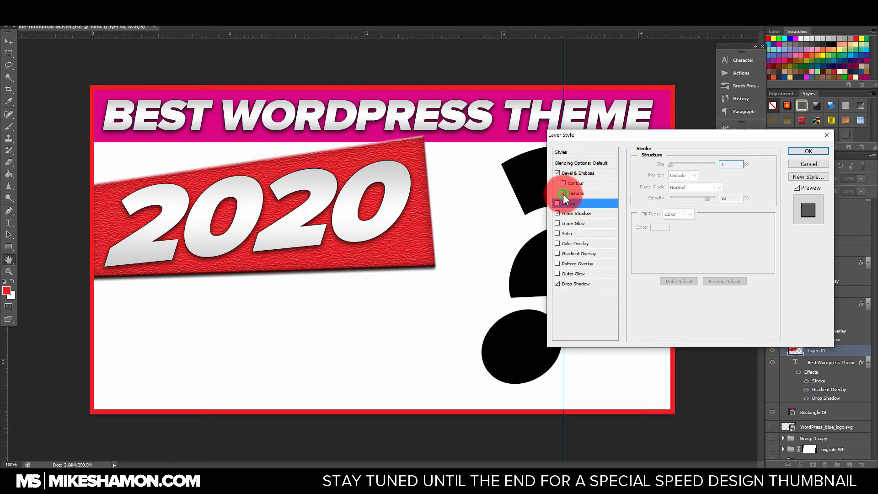
left_click(564, 193)
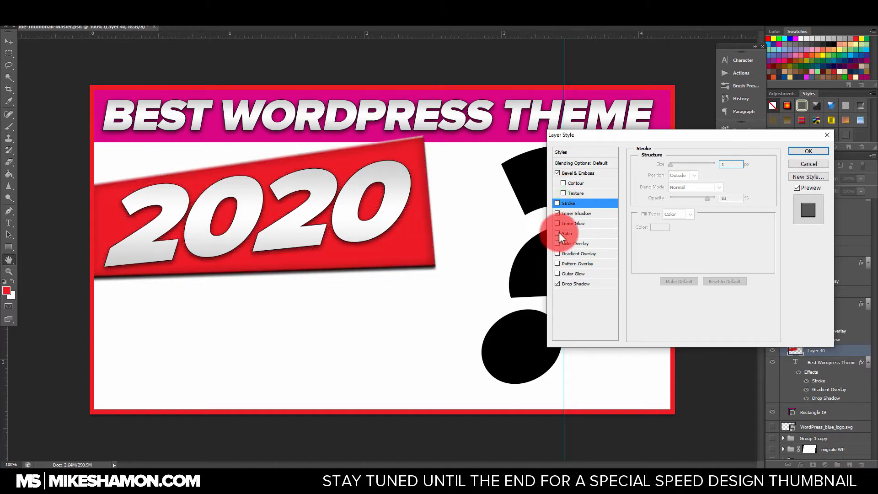
left_click(557, 223)
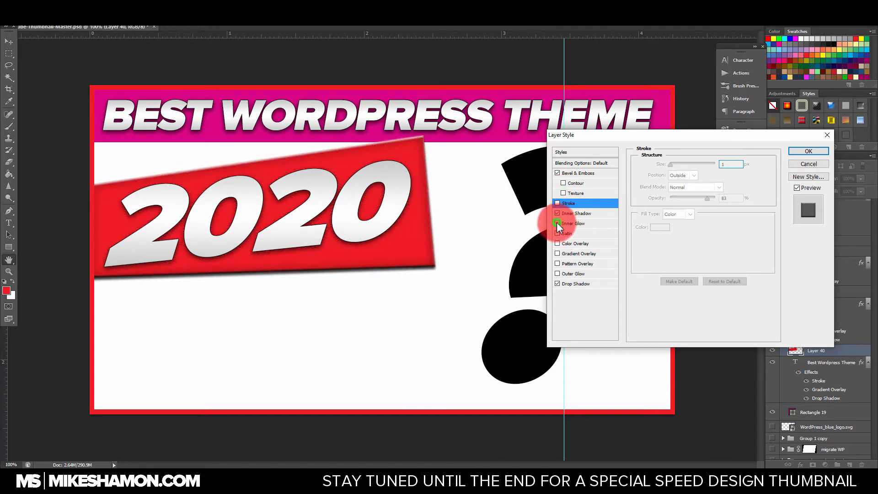
left_click(557, 223)
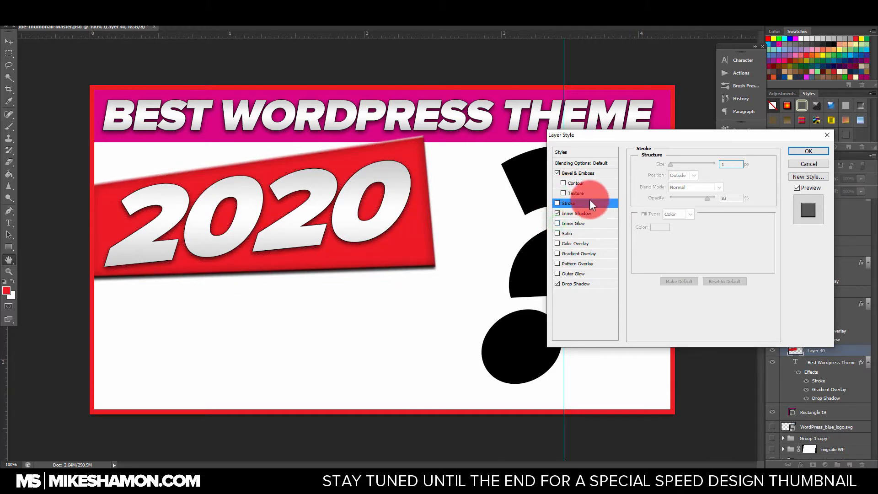
left_click(557, 173)
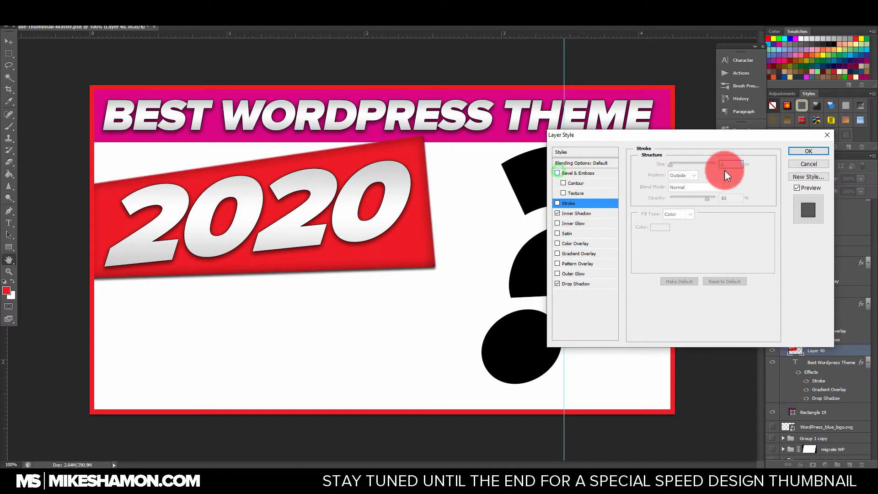
Step: Apply the red shape's layer style, and shift the 2020 text together with the shape slightly downwards below the headline
left_click(808, 149)
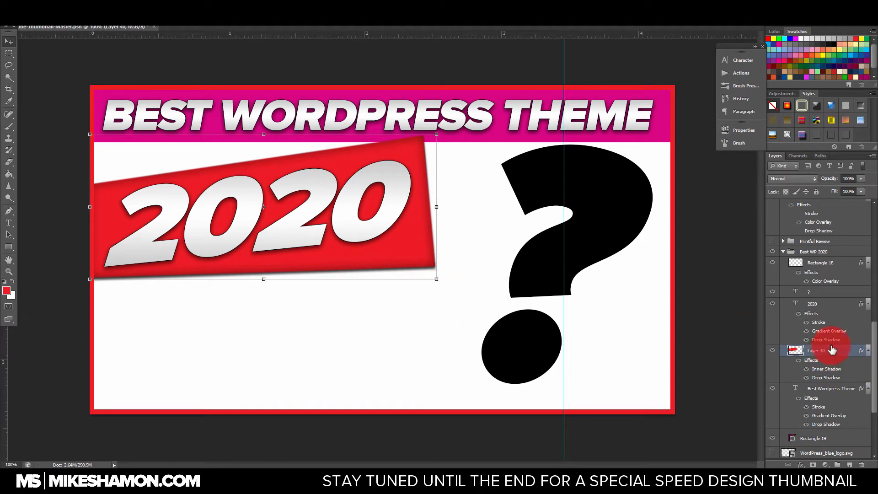
left_click(811, 304, "shift")
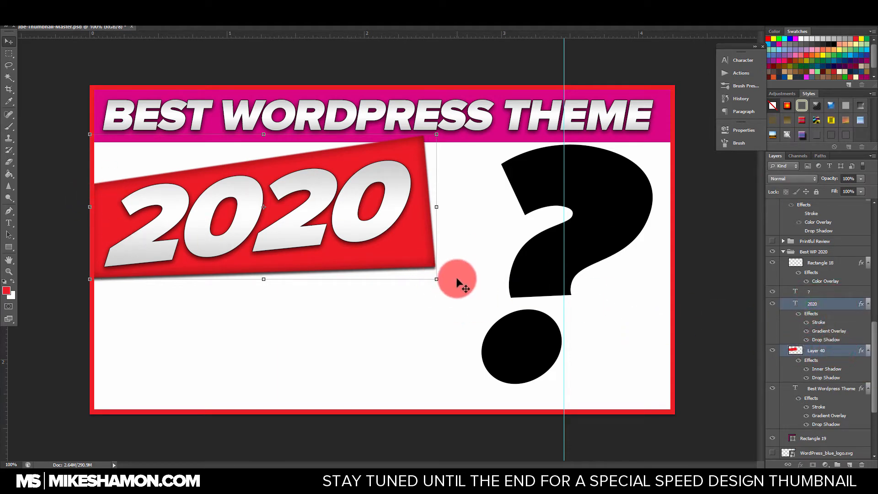
left_click_drag(457, 280, 414, 256)
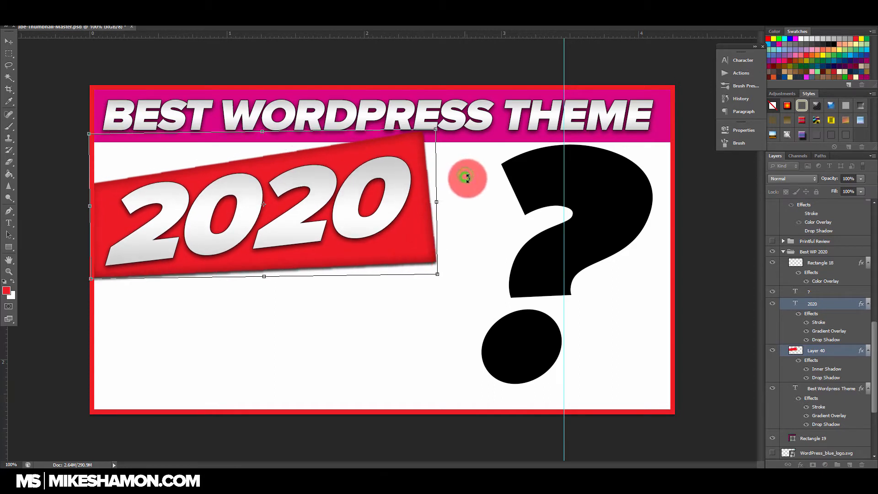
left_click_drag(466, 177, 468, 178)
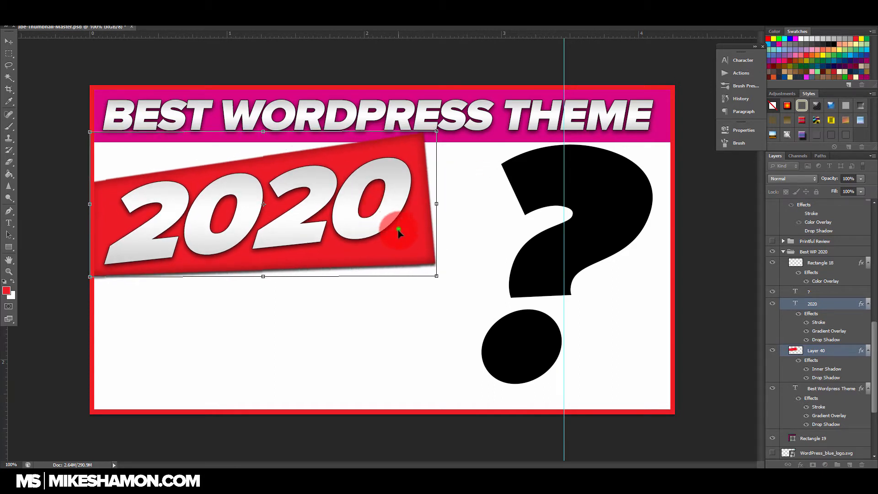
left_click_drag(399, 231, 397, 242)
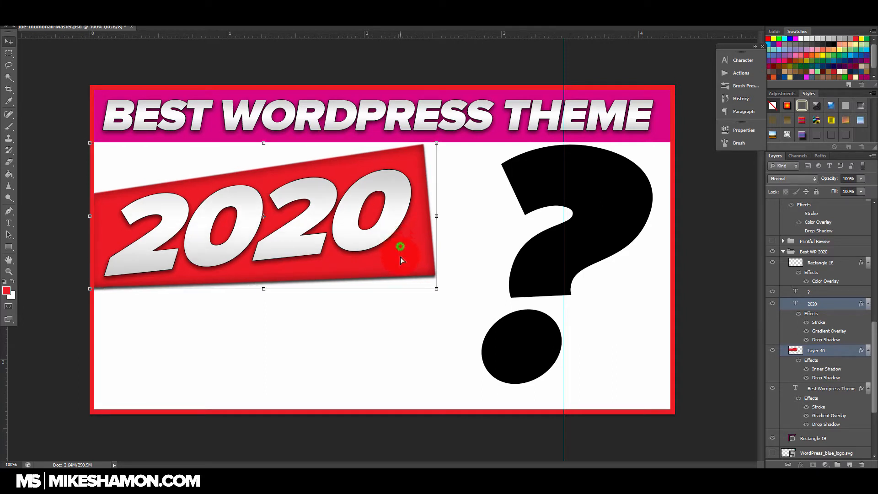
left_click_drag(399, 249, 427, 275)
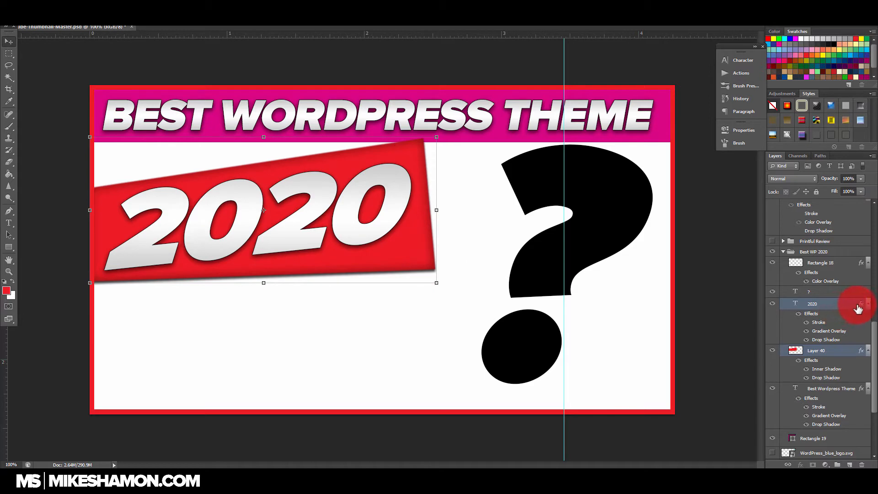
Step: Try copying the red shape's layer style onto the question mark, and undo the paste
right_click(857, 351)
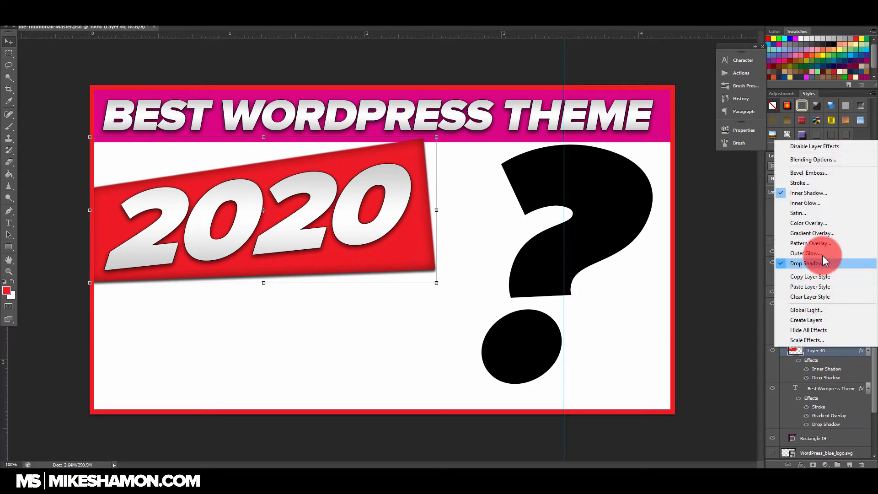
left_click(822, 278)
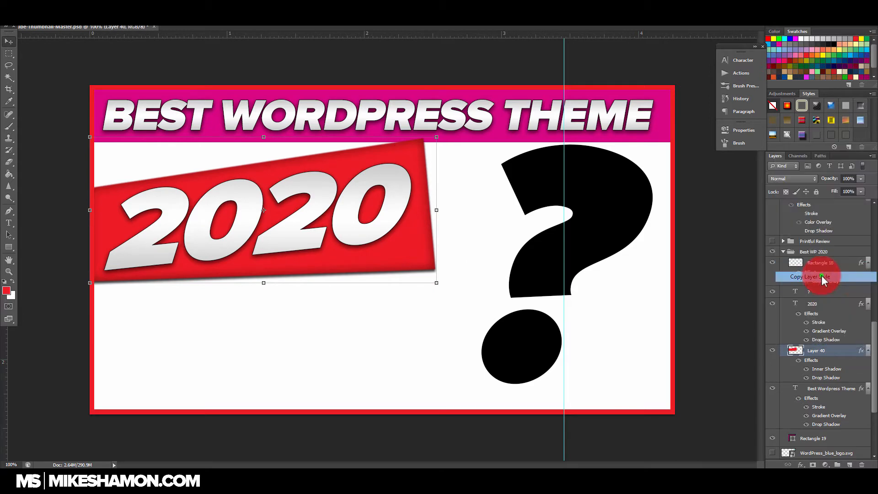
right_click(856, 293)
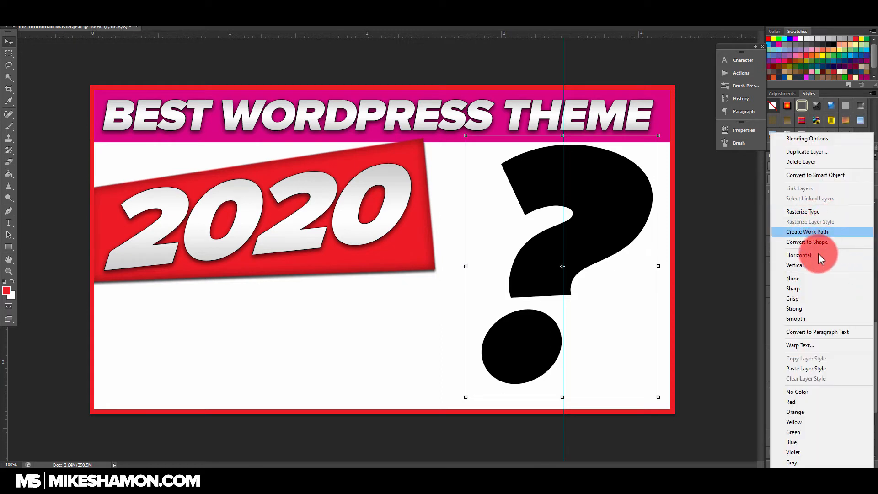
left_click(806, 368)
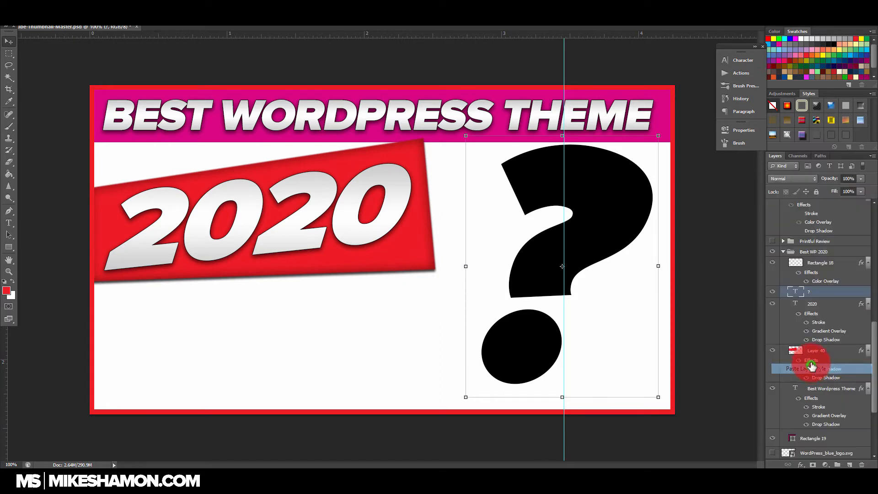
left_click(773, 291)
left_click(773, 292)
key("ctrl+z")
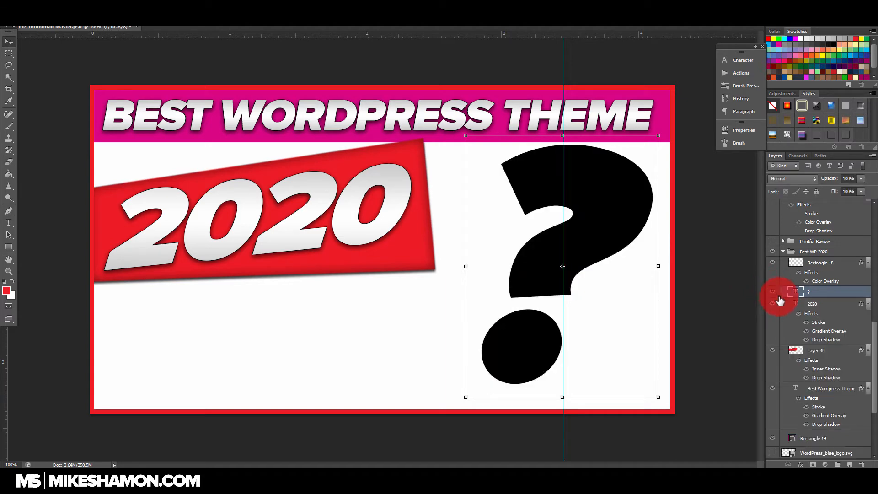
right_click(831, 293)
left_click(860, 397)
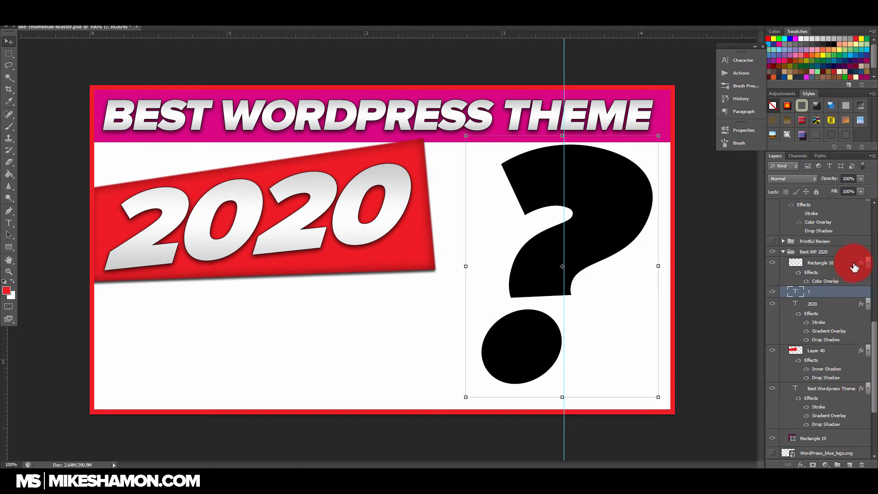
Step: Copy the layer style of the 2020 text and paste it onto the question mark layer
scroll(838, 396, "down", 2)
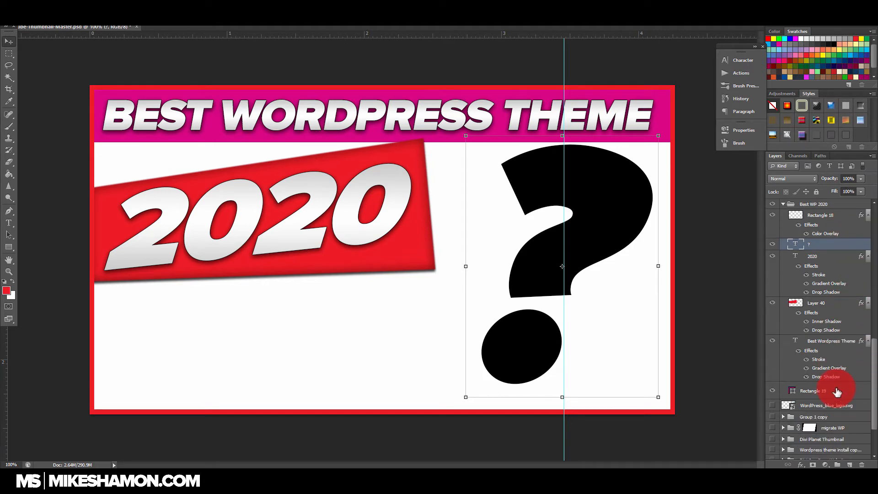
left_click(831, 261)
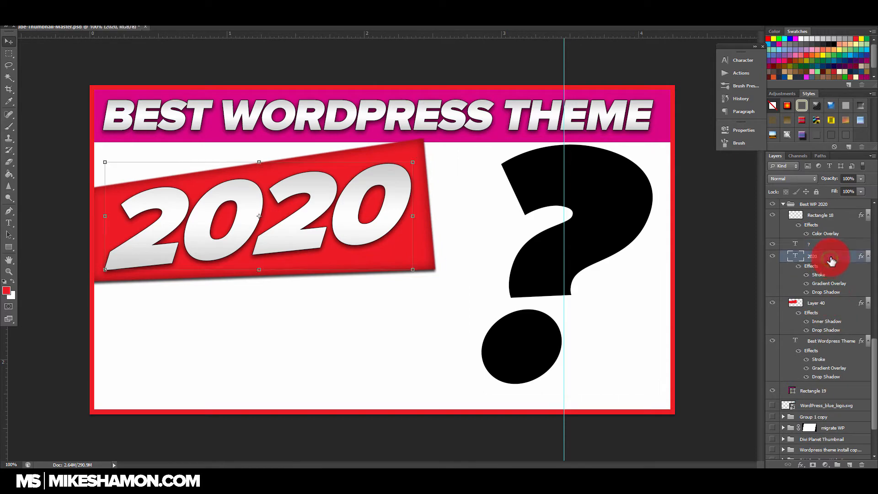
right_click(830, 261)
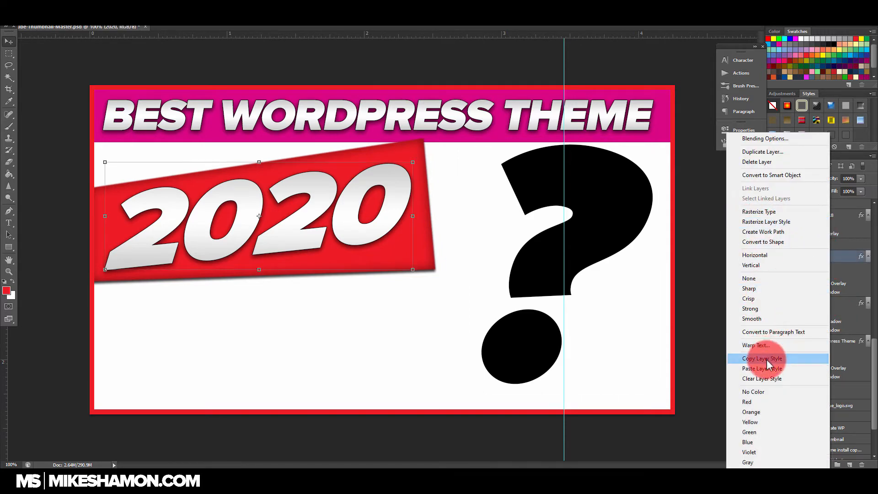
left_click(833, 260)
left_click(838, 245)
right_click(839, 245)
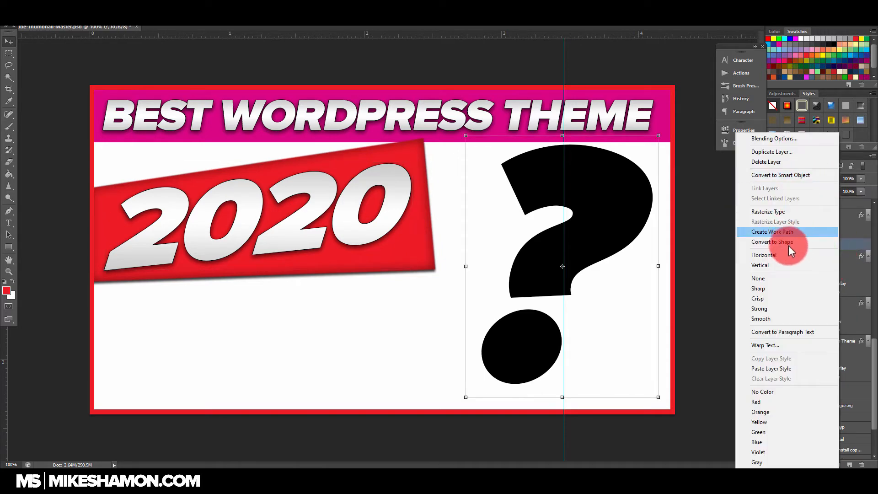
left_click(778, 368)
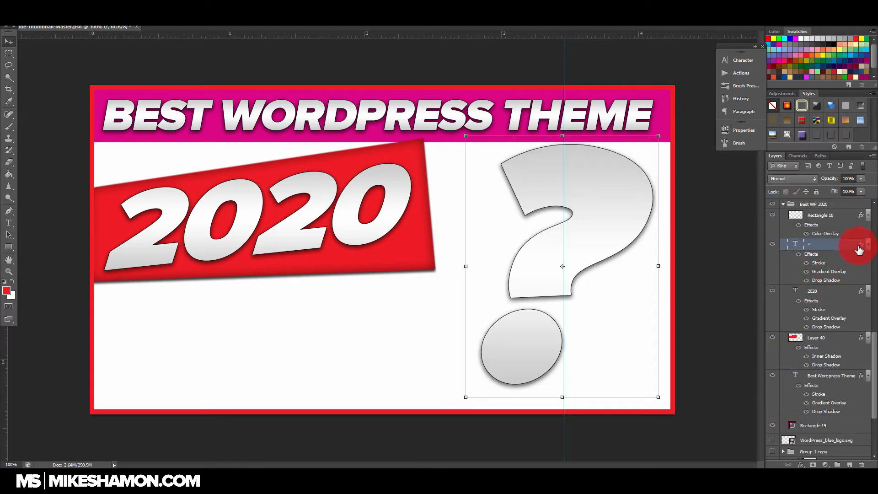
Step: Open the question mark's Gradient Overlay for editing and load the Blue, Yellow, Blue gradient preset
double_click(859, 246)
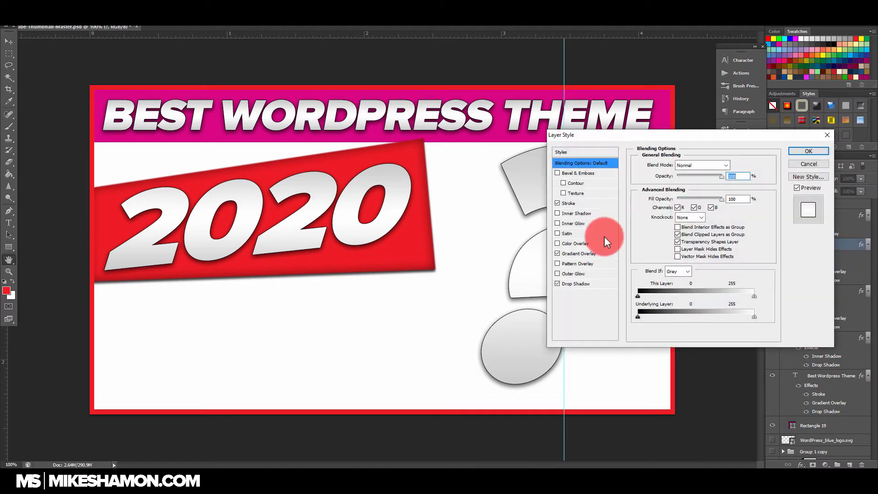
left_click(590, 254)
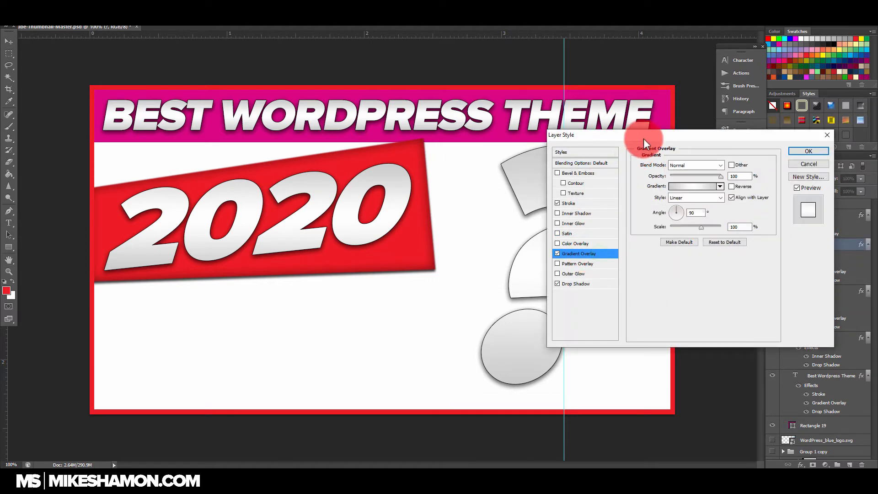
left_click_drag(640, 135, 691, 166)
left_click(732, 209)
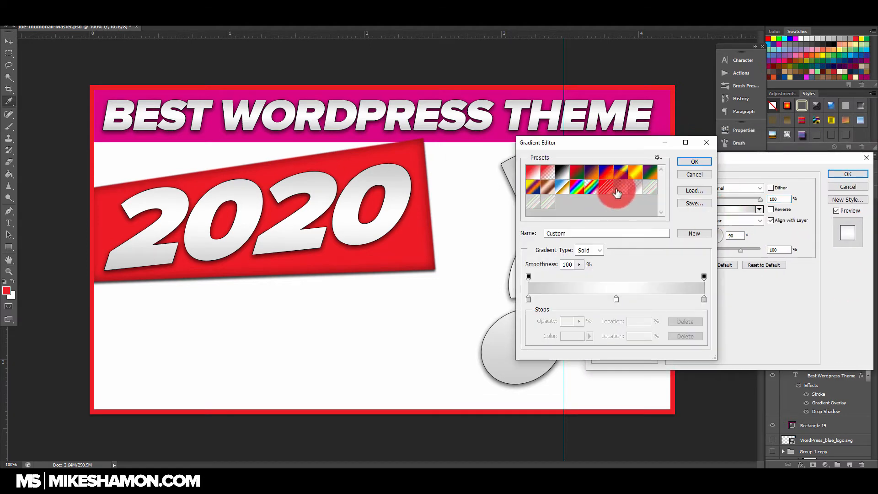
left_click(620, 176)
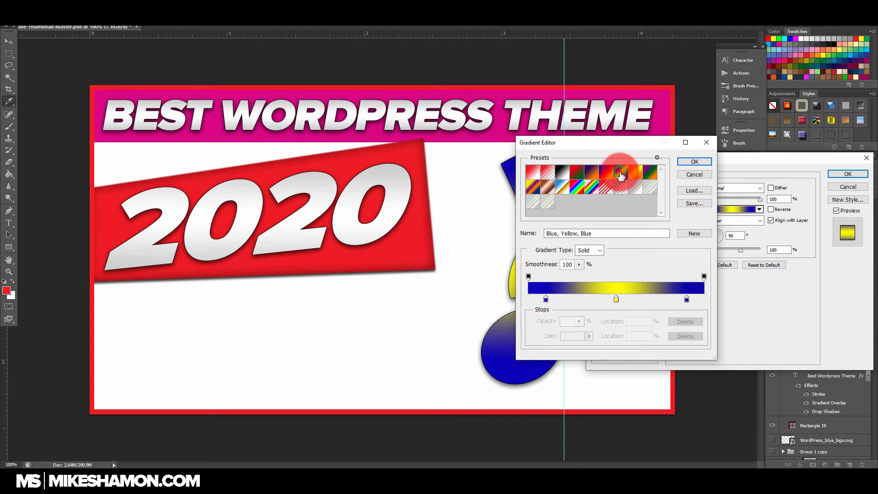
Step: Try light orange fbaf5d on the gradient's 90% blue stop, keeping the question mark in view
double_click(686, 300)
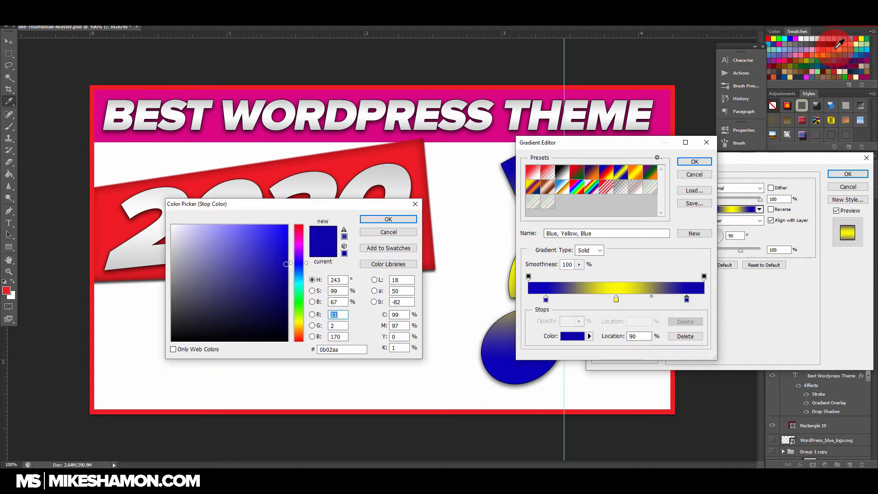
left_click(836, 47)
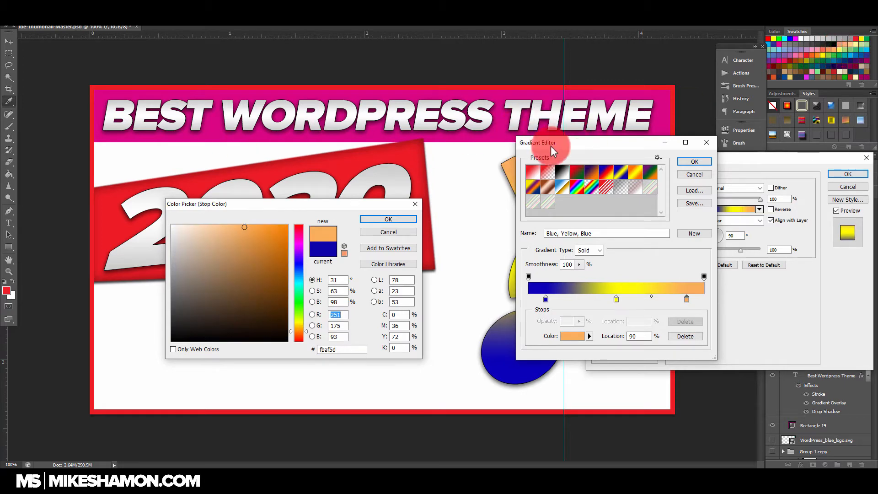
left_click(379, 225)
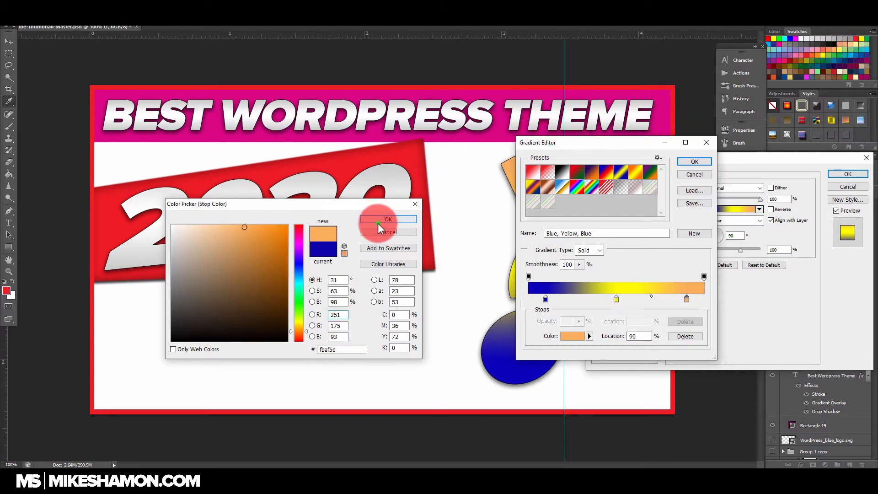
left_click_drag(584, 143, 298, 139)
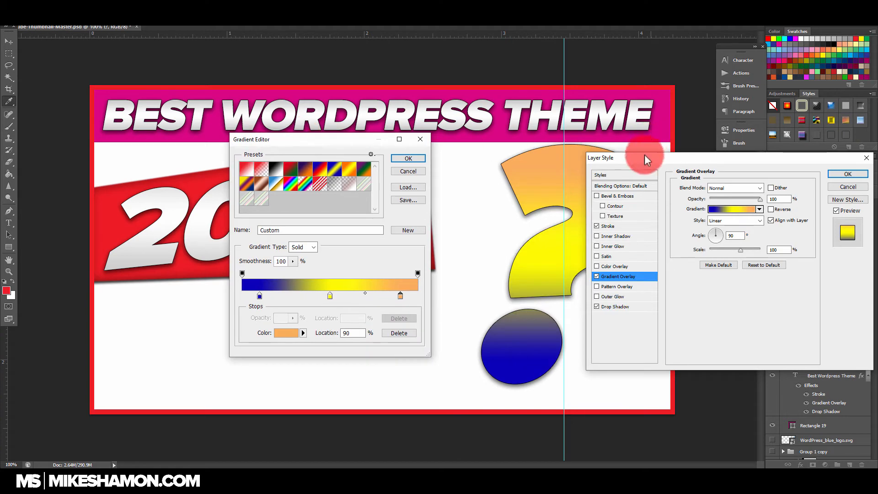
Step: Try yellow, blue and orange swatches on the gradient's light orange stop, then settle on red ff0000 and move it to location 100
left_click(400, 296)
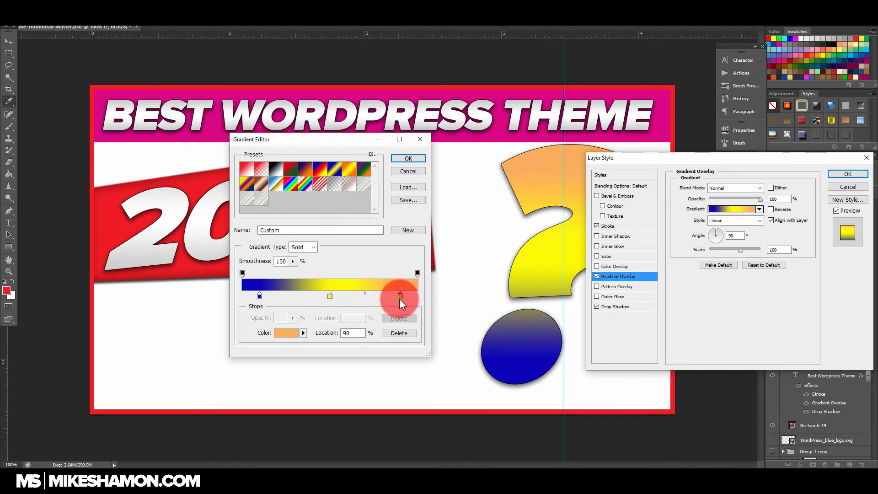
double_click(400, 297)
left_click(775, 38)
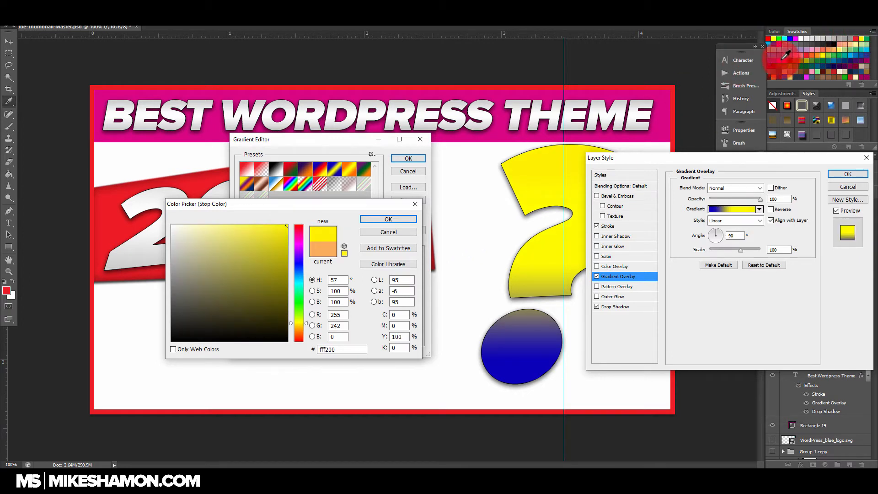
left_click(790, 39)
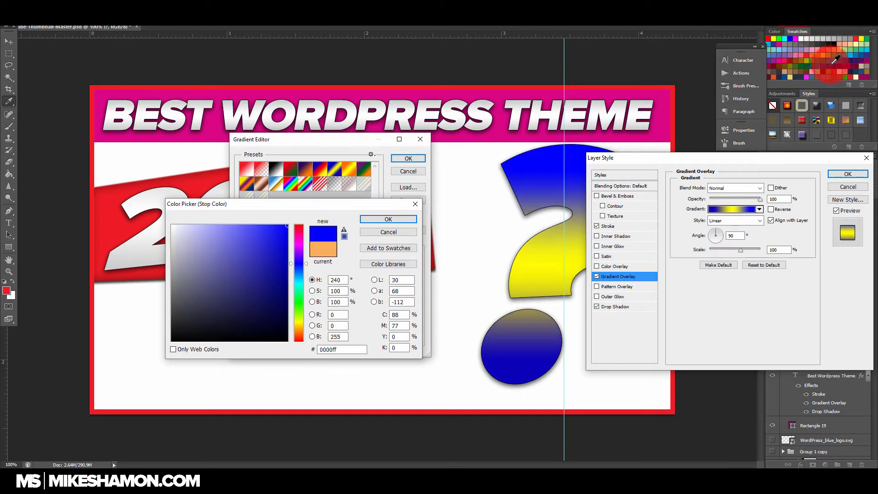
left_click(818, 56)
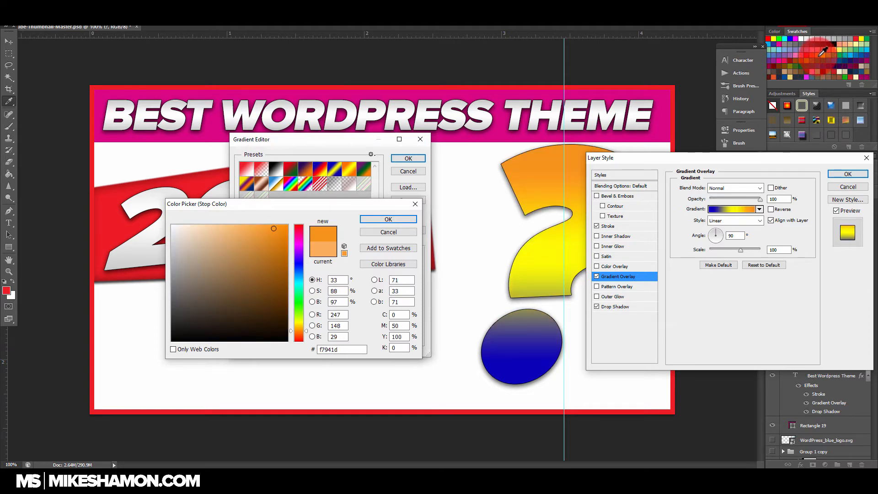
left_click(828, 48)
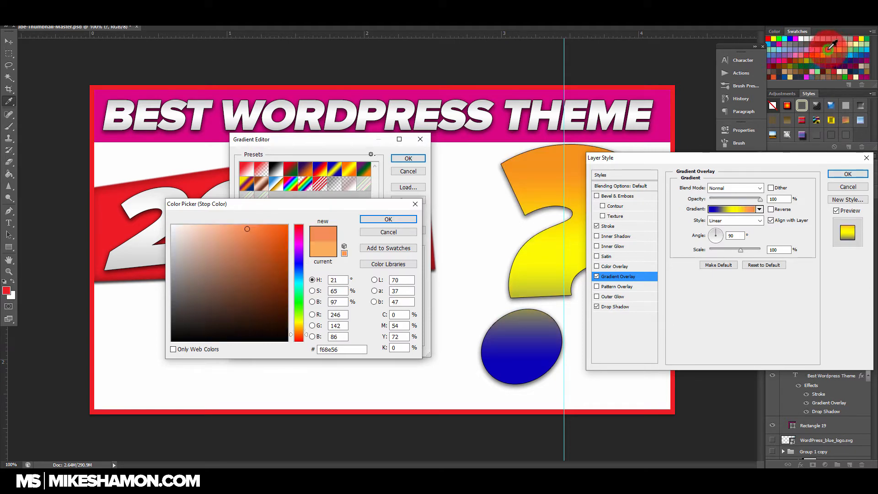
left_click(798, 34)
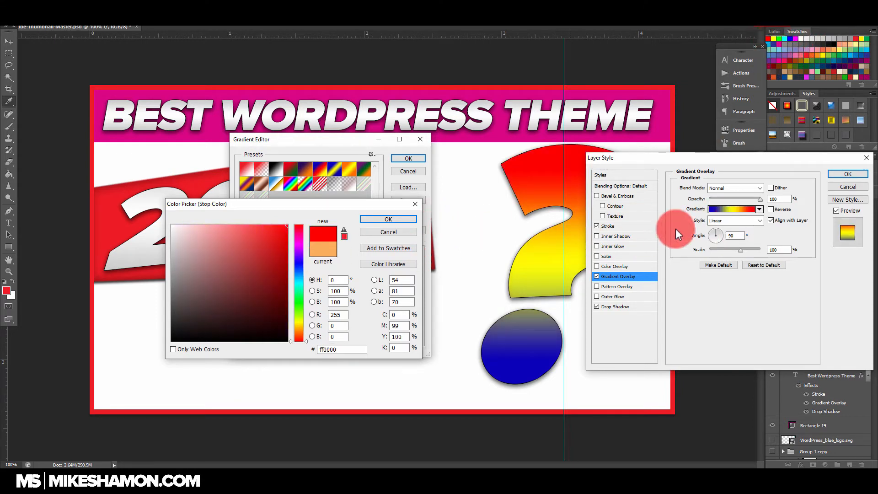
left_click(402, 220)
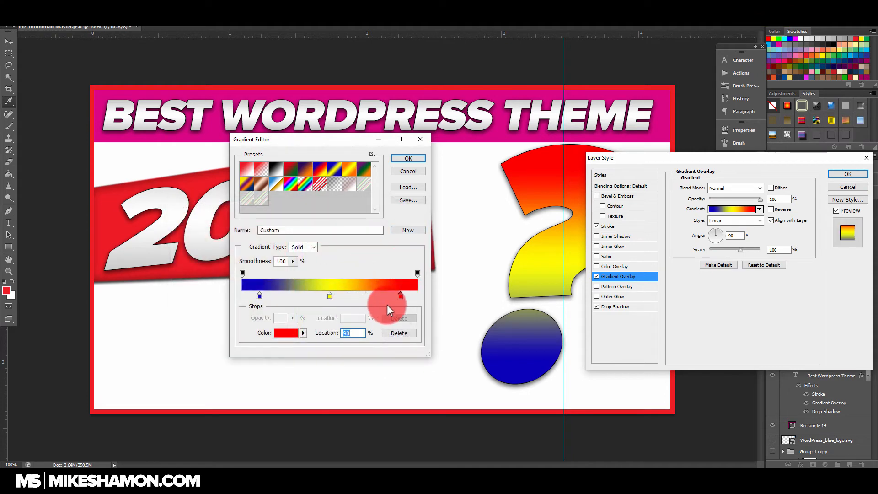
left_click_drag(400, 296, 436, 295)
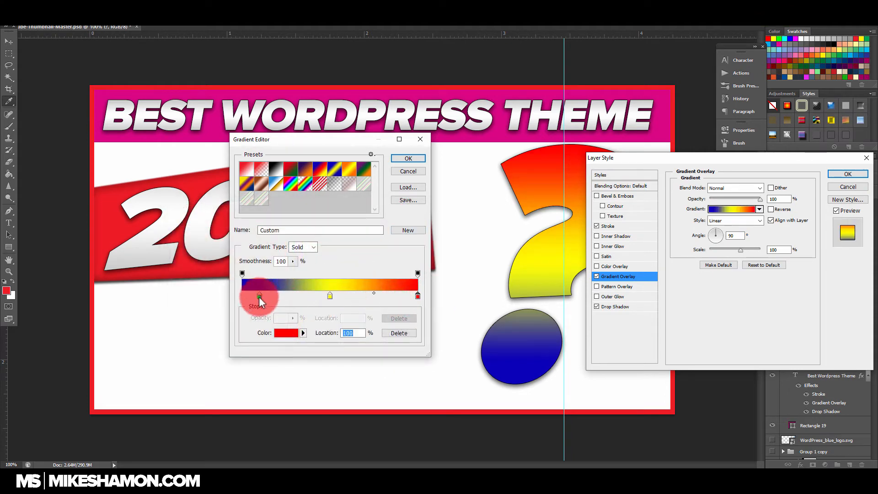
Step: Move the gradient's remaining blue stop to location 0, recolour it red ff0000, and apply the question mark's layer style
mouse_move(259, 297)
left_mouse_down()
mouse_move(225, 290)
mouse_move(242, 299)
left_mouse_up()
double_click(242, 296)
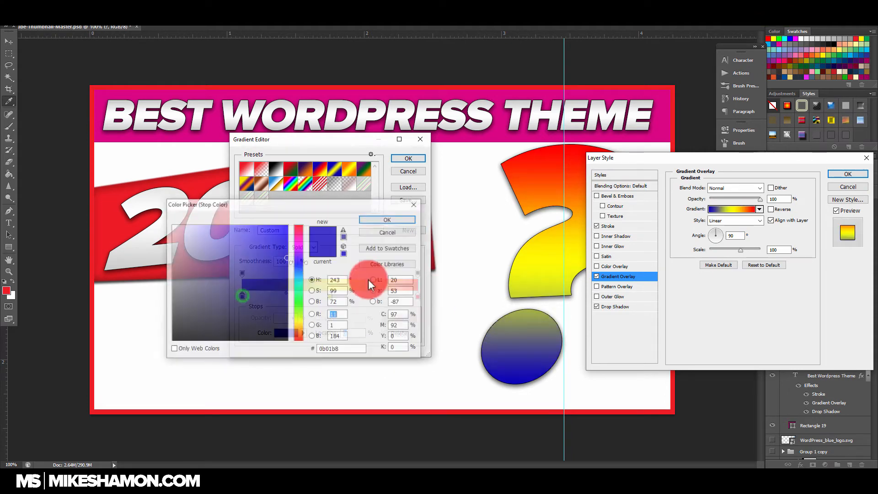
left_click(769, 37)
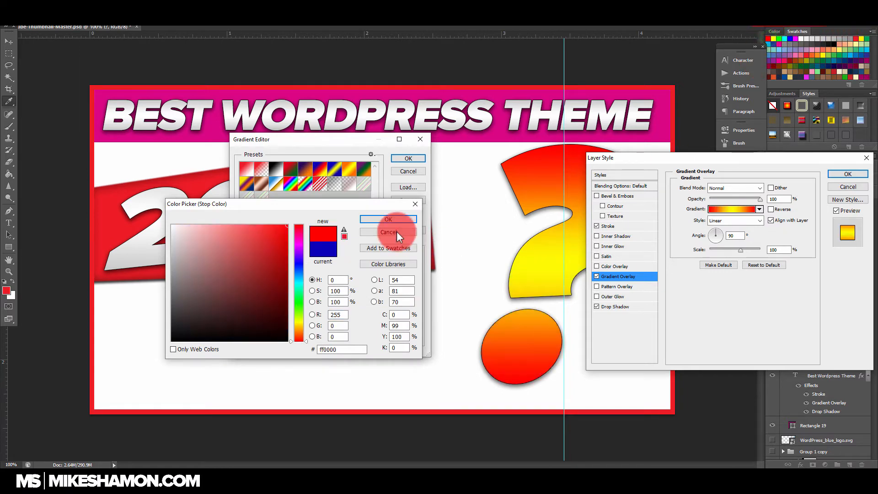
left_click(388, 220)
left_click(407, 158)
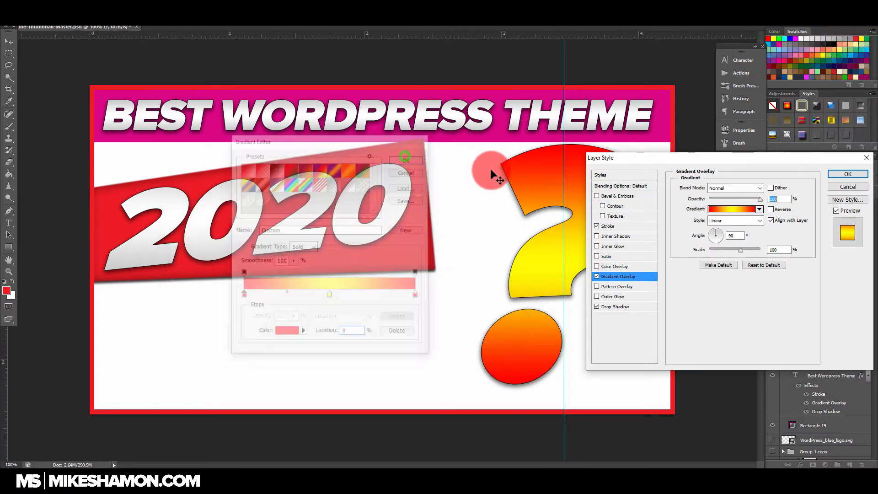
left_click(854, 173)
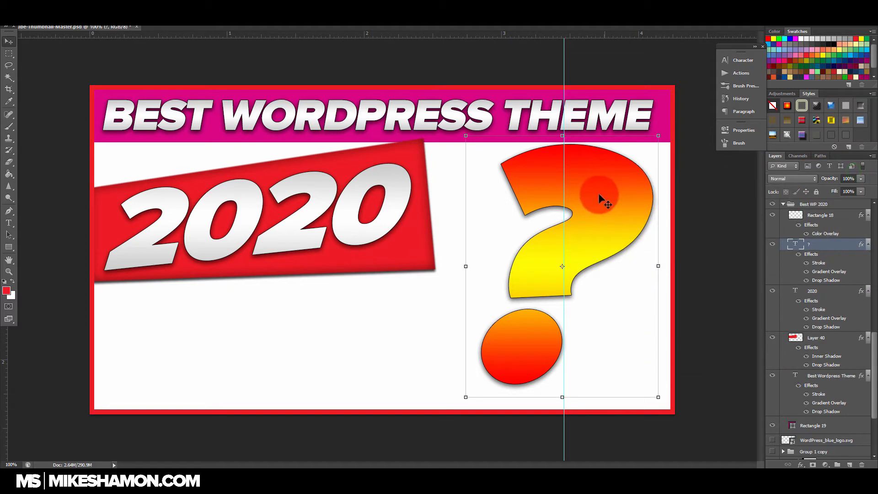
Step: Reposition the question mark slightly to the right and down, close to the thumbnail's right border
left_click_drag(599, 194, 521, 200)
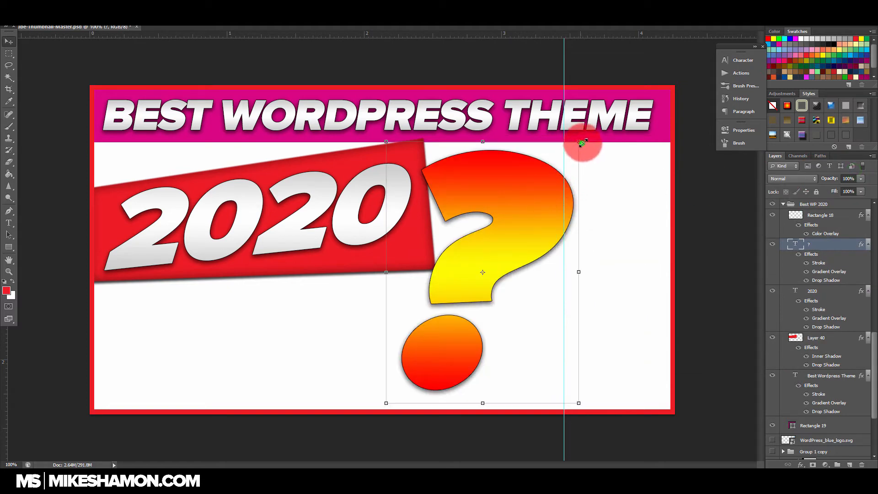
left_click_drag(581, 143, 586, 145)
left_click_drag(557, 188, 604, 185)
mouse_move(646, 74)
left_mouse_down()
mouse_move(637, 69)
mouse_move(646, 72)
left_mouse_up()
left_click_drag(568, 199, 604, 195)
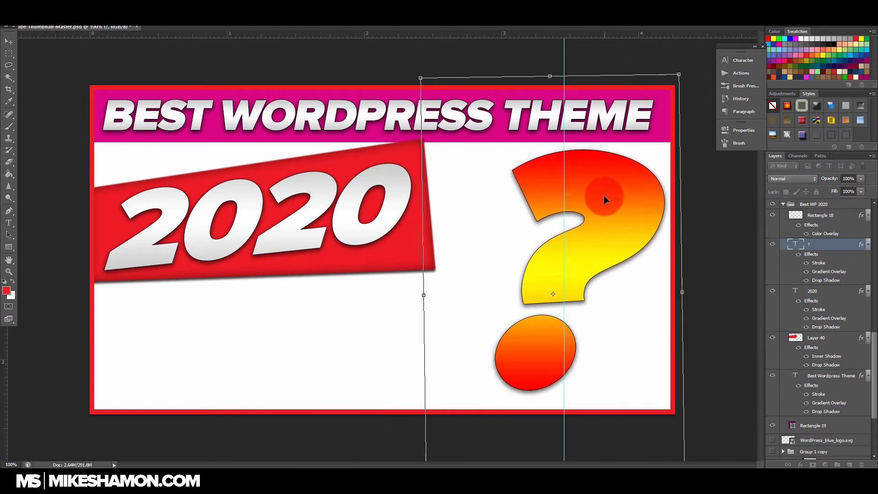
key("Return")
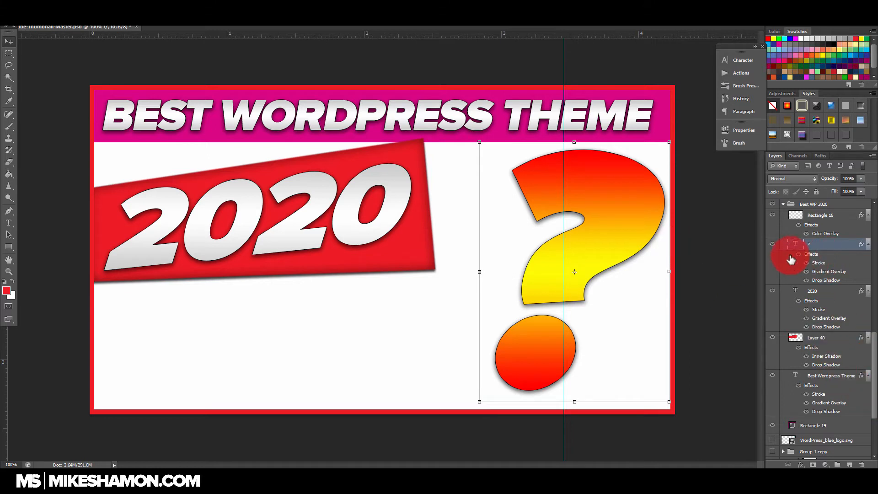
Step: Add a green 00ff00 Color Overlay to the magenta bar behind the headline, trying magenta ff00ff as an alternative
left_click(836, 342)
scroll(836, 353, "down", 2)
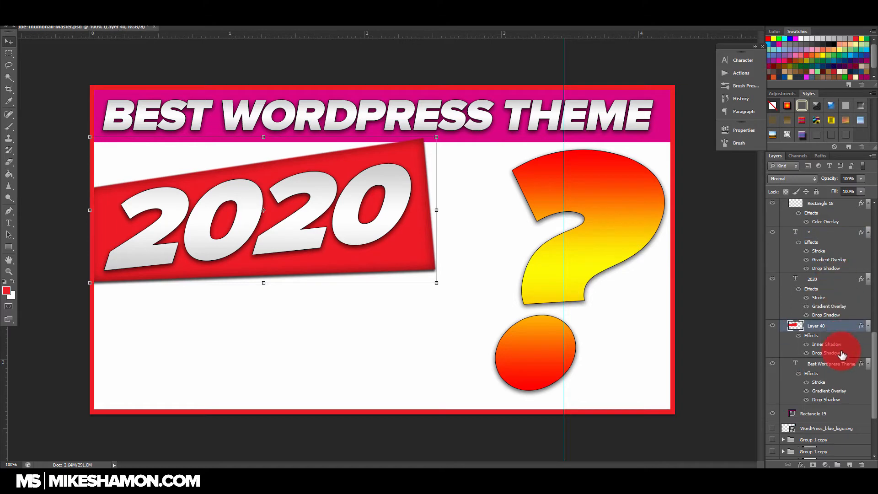
double_click(851, 404)
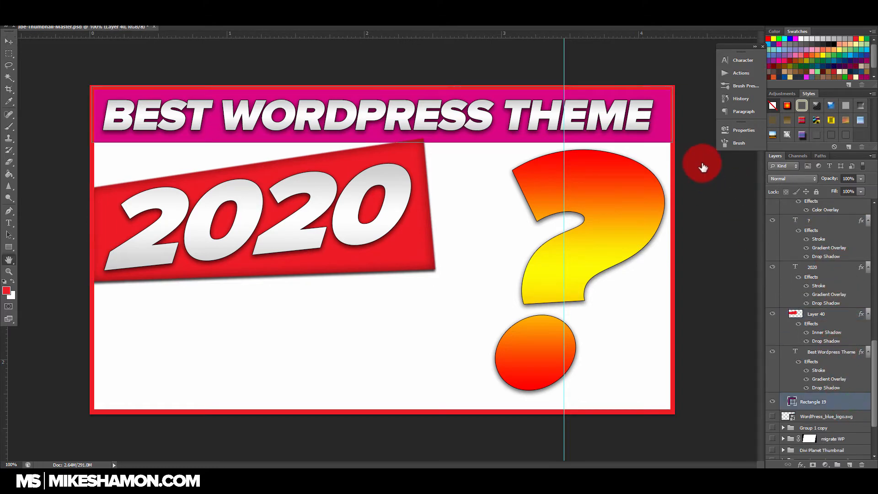
left_click(638, 266)
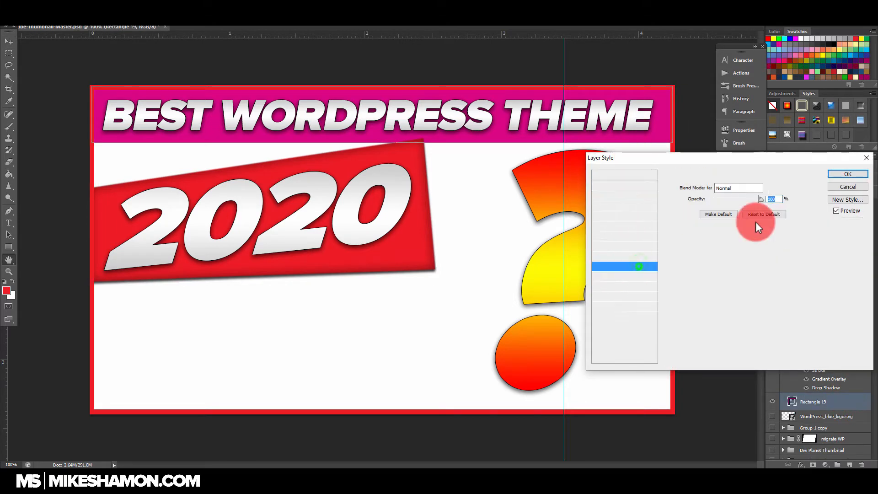
left_click(773, 187)
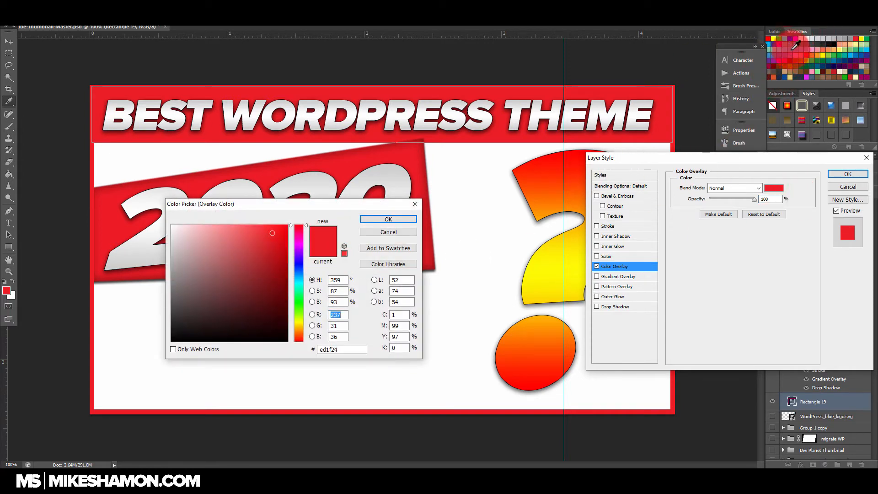
left_click(780, 38)
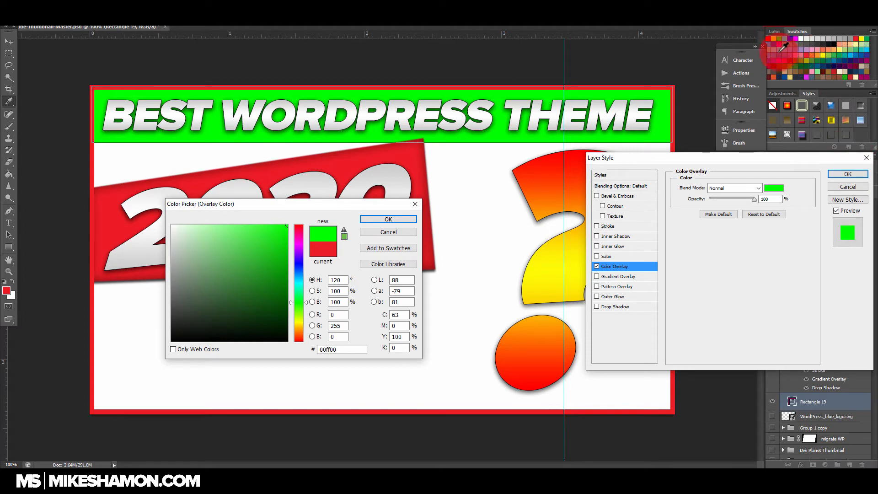
left_click(794, 39)
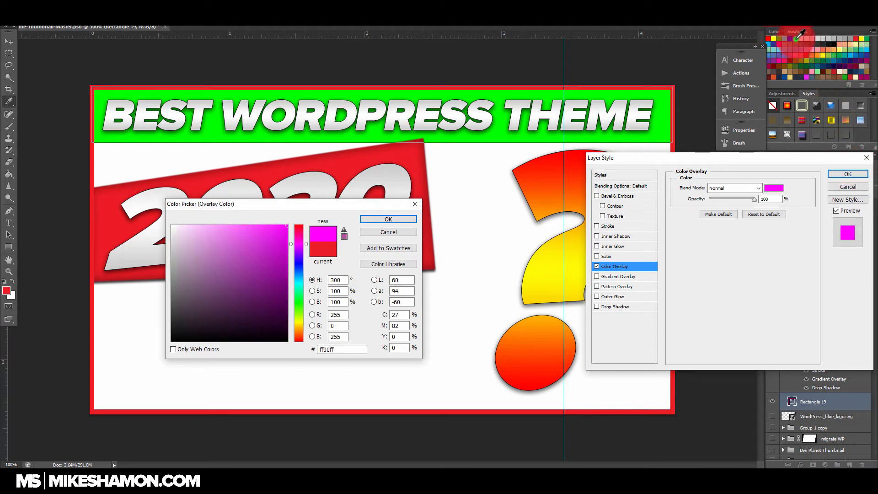
left_click(780, 38)
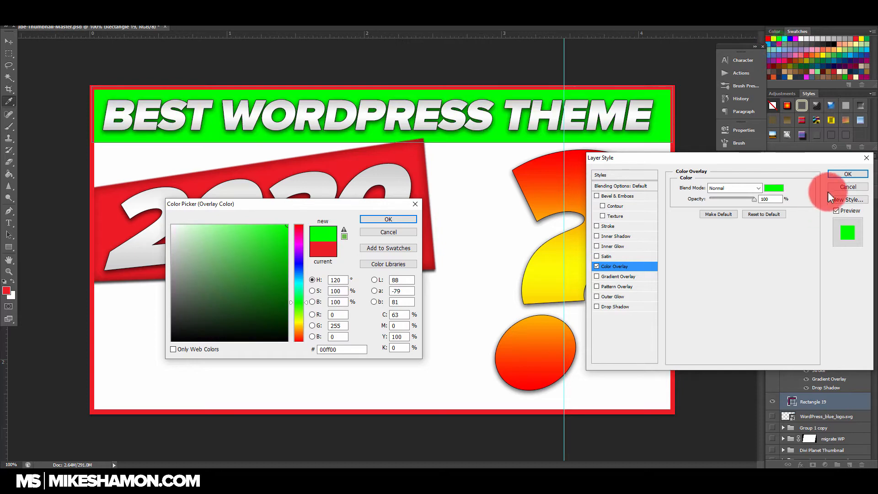
left_click(843, 177)
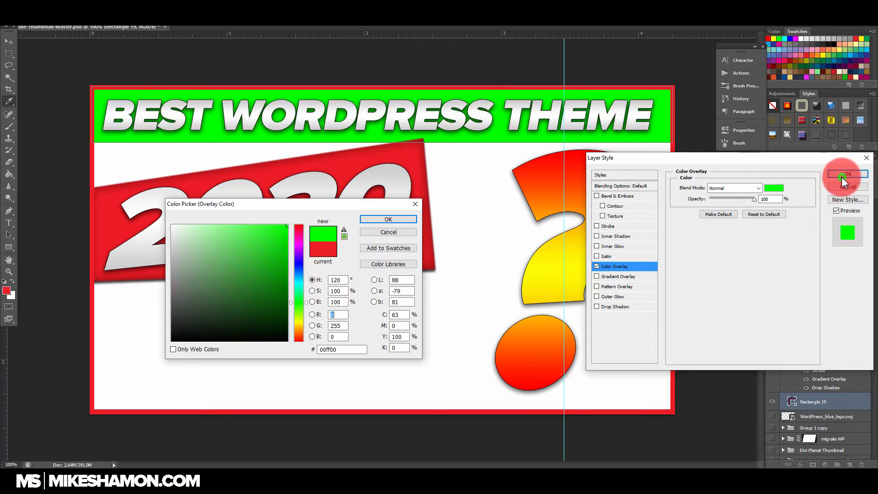
left_click(409, 219)
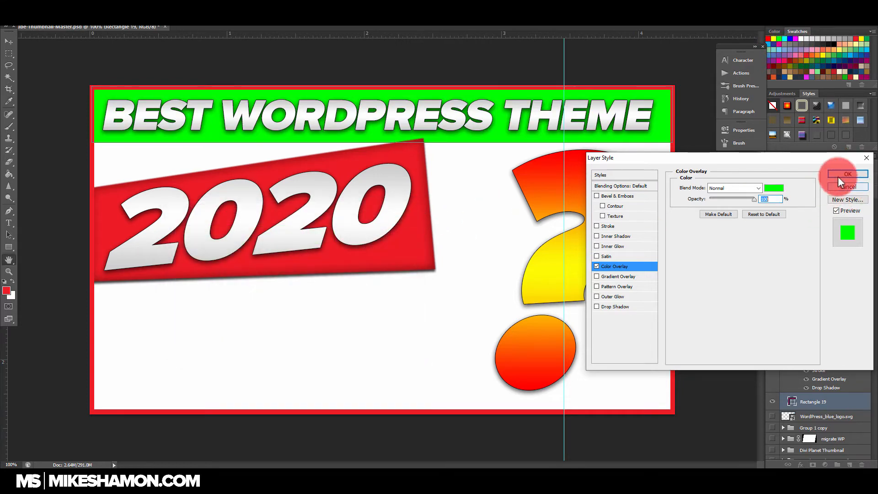
left_click(839, 175)
Step: Move the 2020 text and its red shape together slightly upwards so the shape overlaps the headline bar
left_click(835, 355)
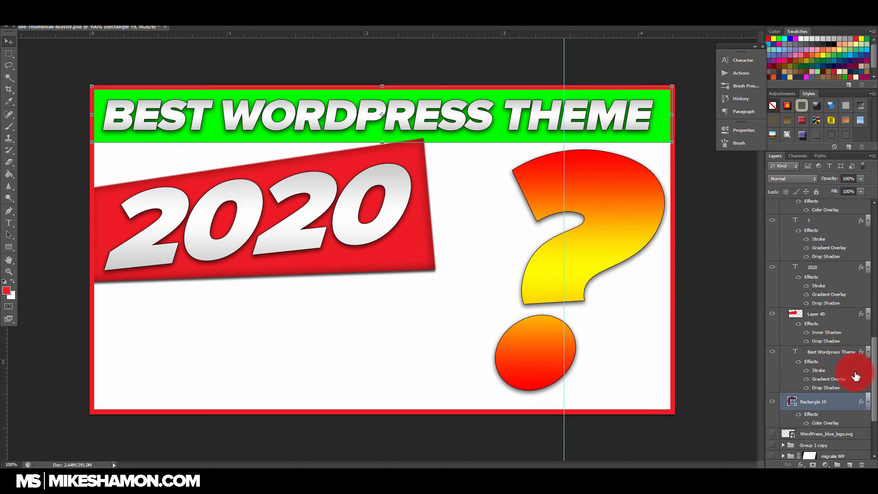
left_click(835, 266)
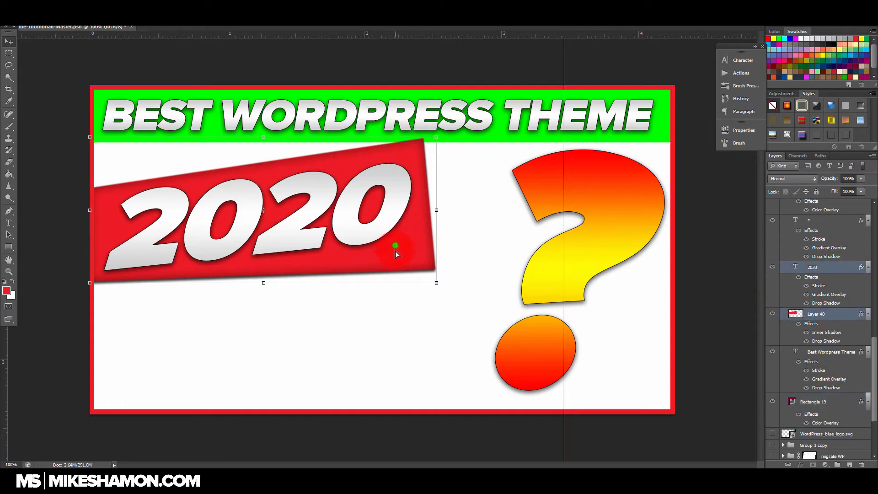
mouse_move(395, 251)
left_mouse_down()
mouse_move(394, 213)
mouse_move(392, 243)
left_mouse_up()
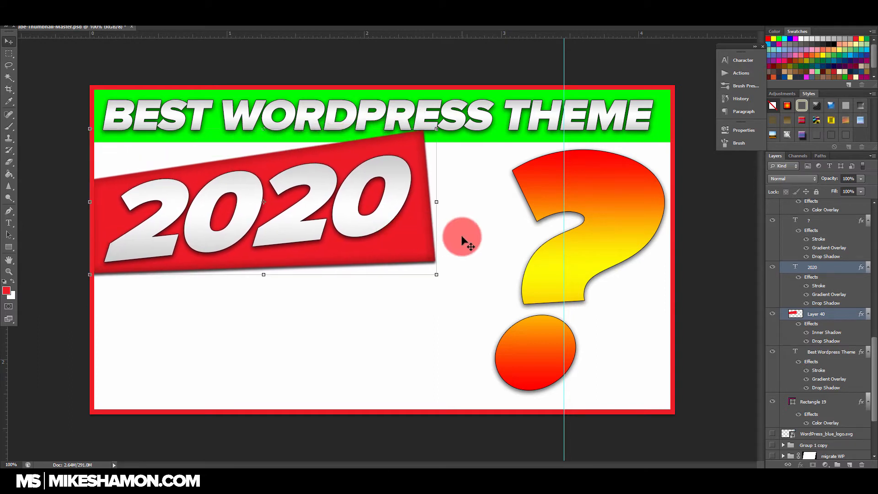
Step: Rotate the 2020 text and its red shape together slightly clockwise and shift them left beneath the headline
left_click(437, 201)
left_click_drag(449, 201, 413, 222)
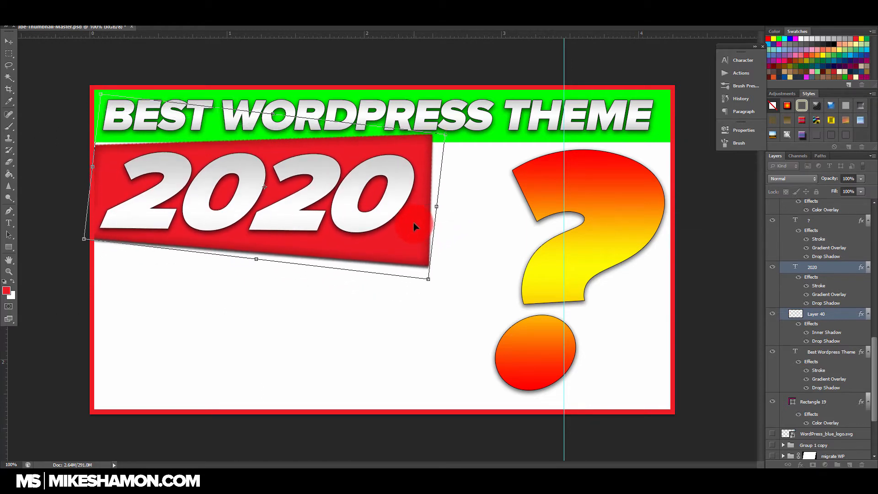
left_click_drag(466, 237, 421, 233)
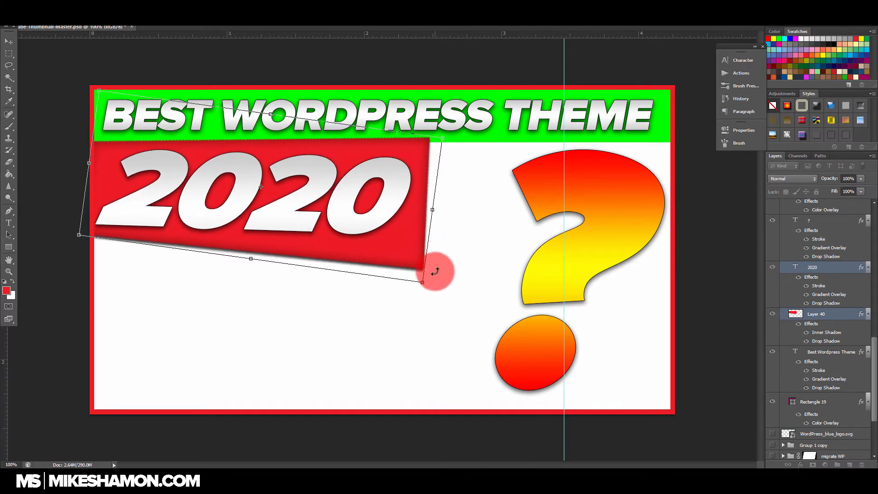
key("Return")
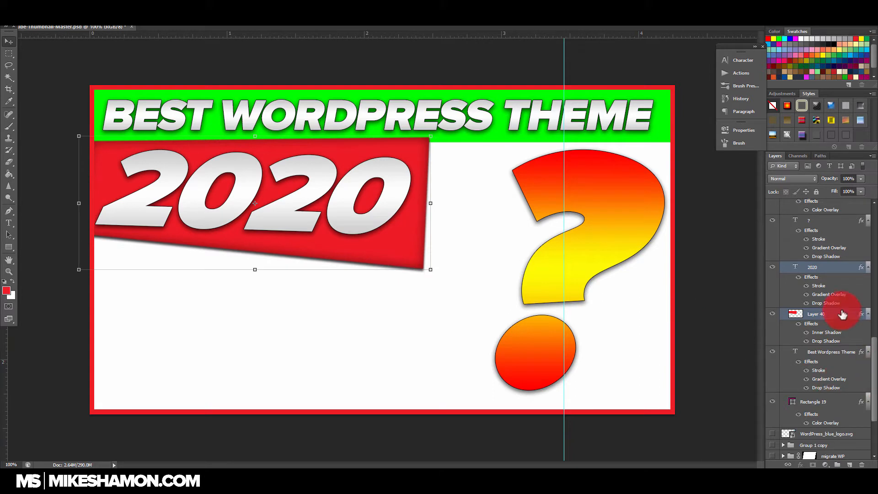
Step: Draw a red rectangle covering the whole thumbnail area below the headline, extending slightly past the outer border
scroll(805, 366, "down", 2)
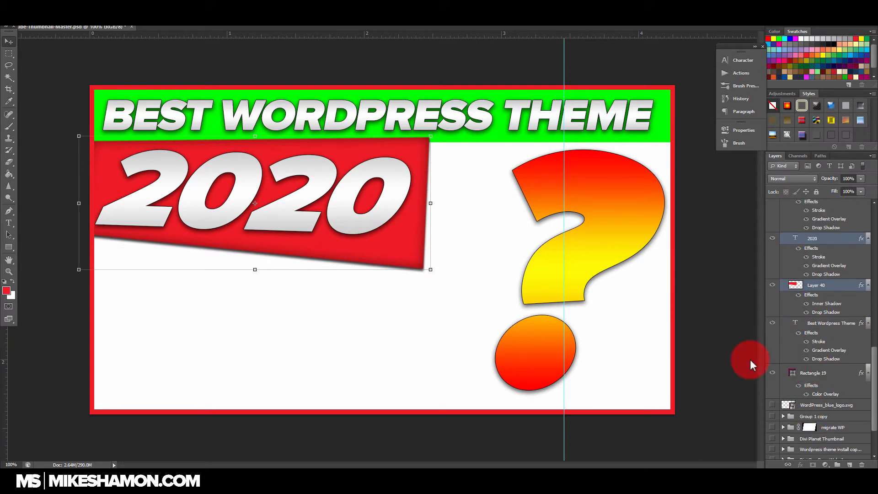
left_click(9, 251)
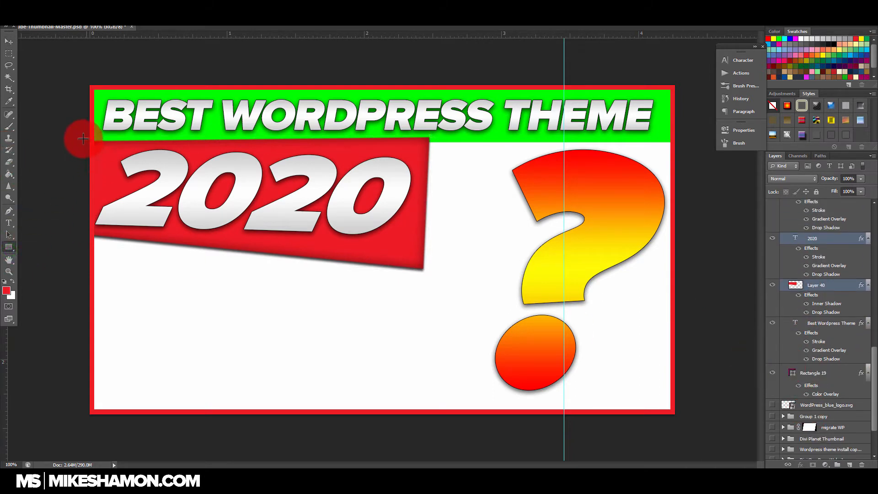
left_click_drag(86, 136, 682, 415)
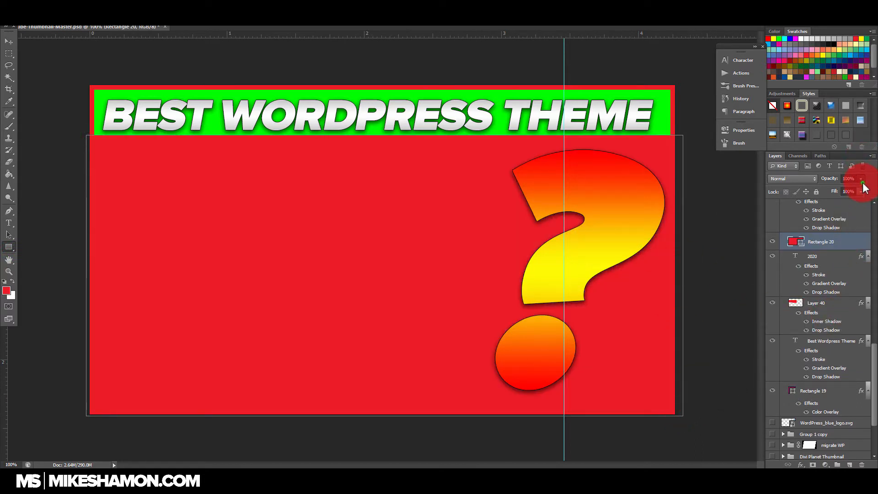
Step: Lower the large red rectangle's opacity to 35% and move its layer below the headline bar's layer, Rectangle 19
left_click_drag(830, 188, 830, 189)
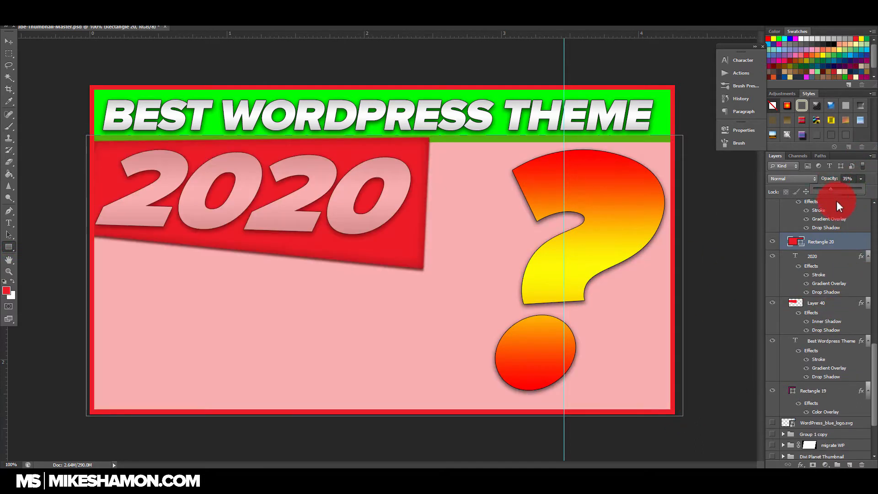
left_click(836, 244)
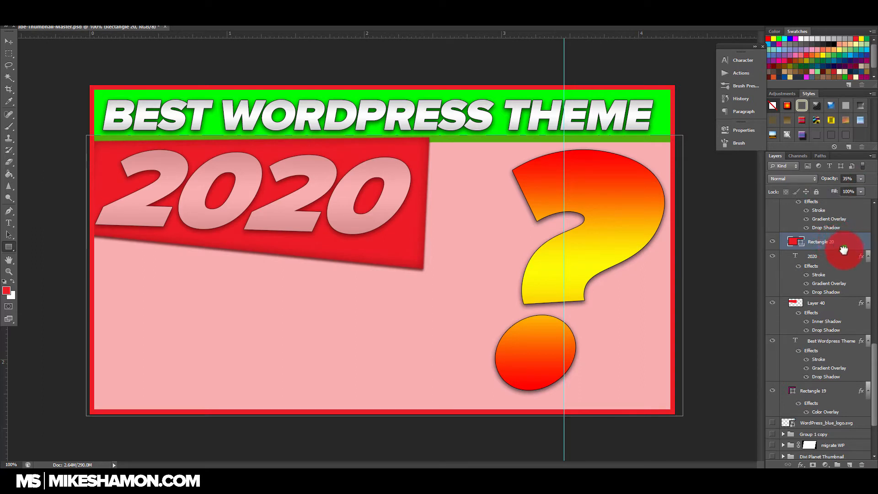
left_click_drag(843, 250, 841, 408)
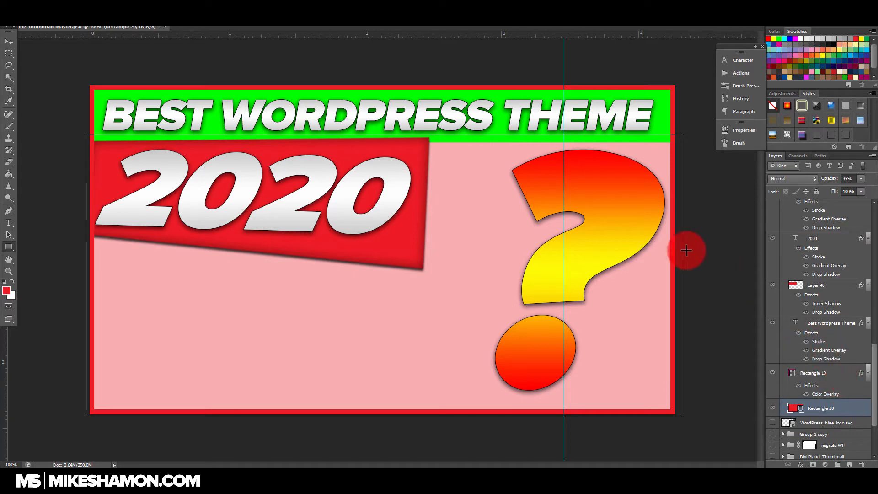
Step: Place avada.jpg, divi-logo-sq.png and elementor.jpg from the _Y_Images_for_Videos folder into the thumbnail as separate layers
left_click(11, 213)
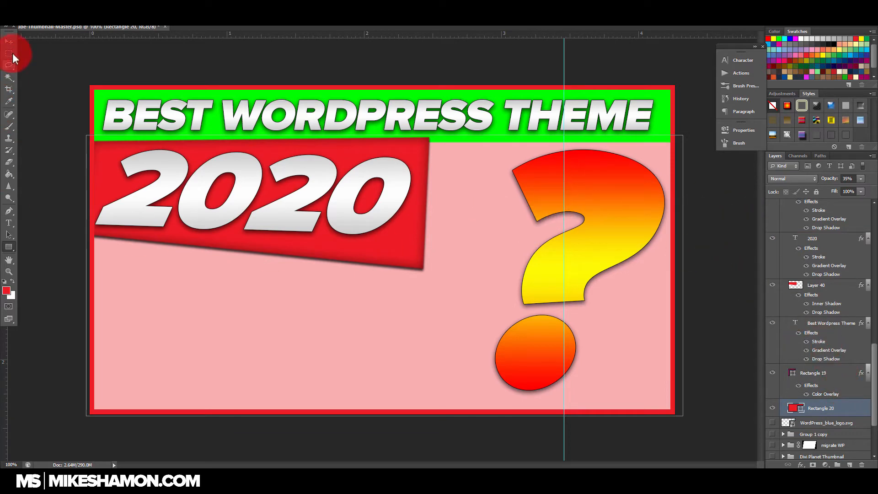
key("v")
left_click(57, 477)
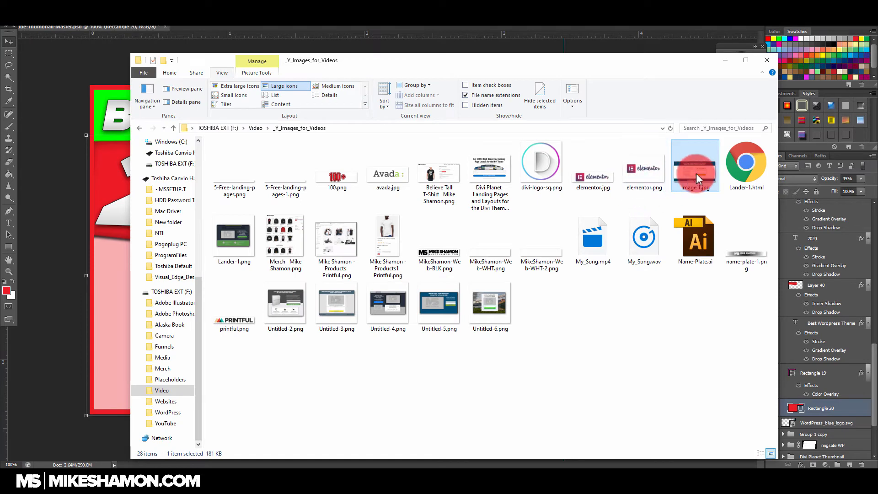
left_click(657, 178)
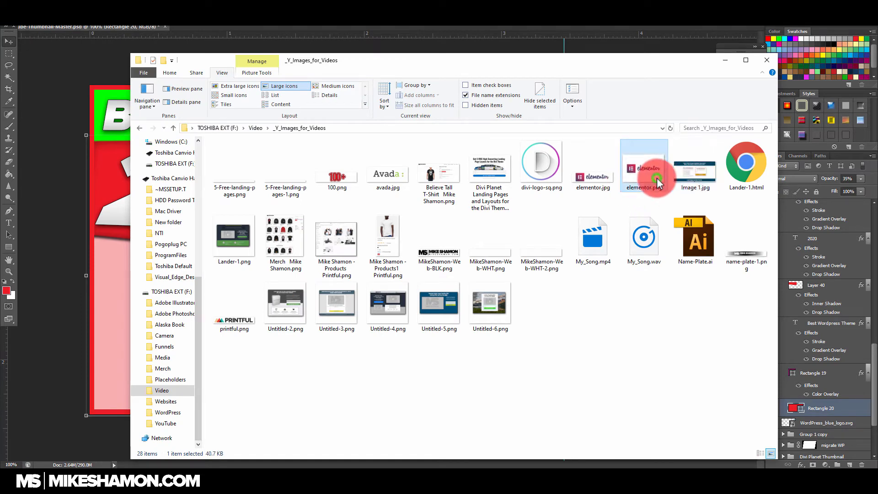
left_click(586, 179)
left_click(530, 166, "ctrl")
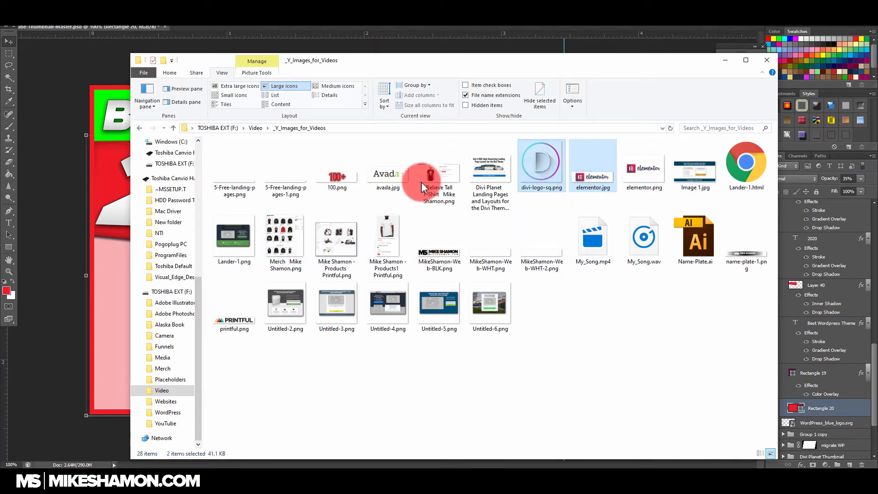
left_click(112, 289)
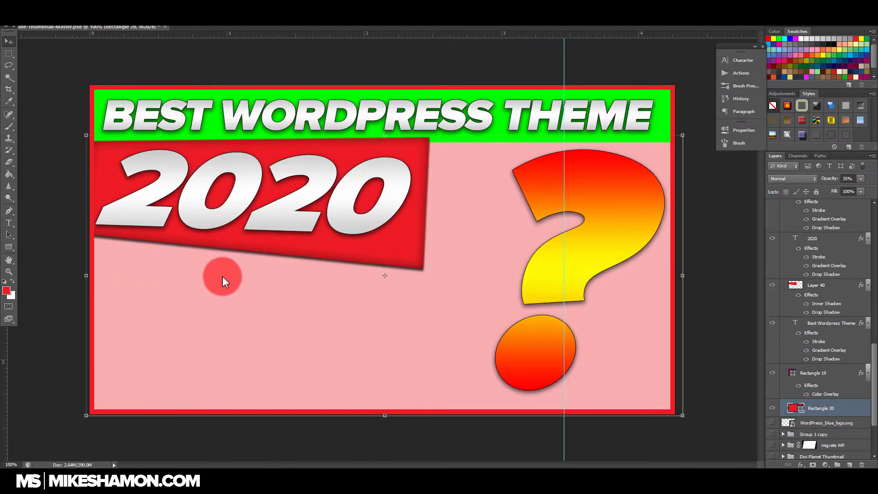
left_click_drag(270, 252, 269, 254)
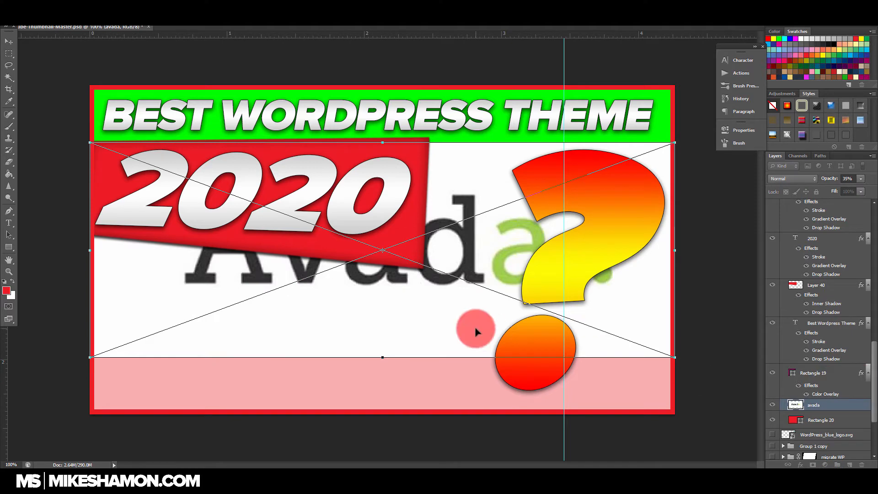
key("Return")
Step: Scale down the Elementor logo, tilt it slightly counterclockwise, and position it below 2020 near the thumbnail's left border
key("Return")
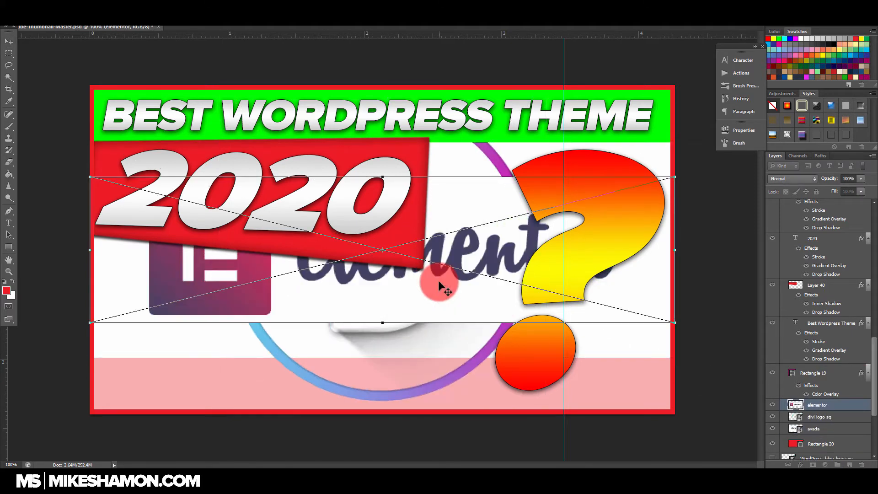
double_click(439, 287)
left_click_drag(676, 176, 389, 240)
left_click_drag(328, 284, 330, 315)
left_click_drag(370, 277, 357, 286)
left_click_drag(349, 304, 346, 293)
key("Return")
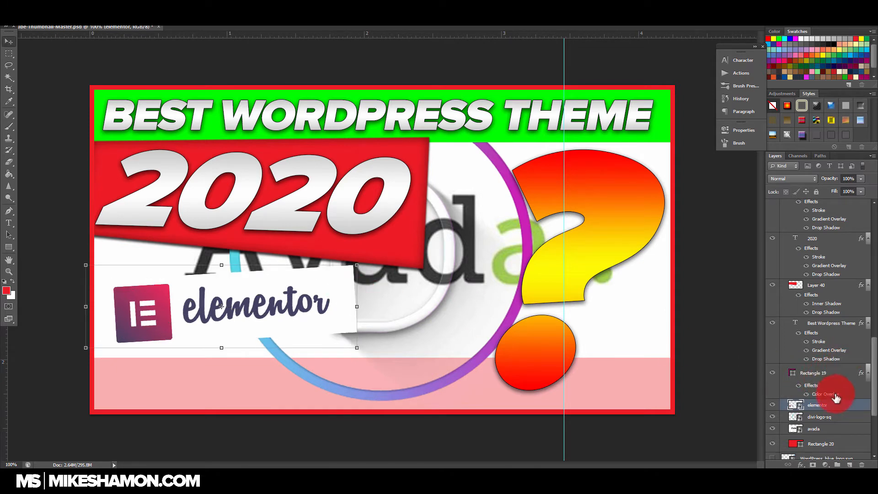
Step: Scale down the divi-logo-sq image and position it just right of the Elementor logo, beside the question mark's dot
left_click(832, 419)
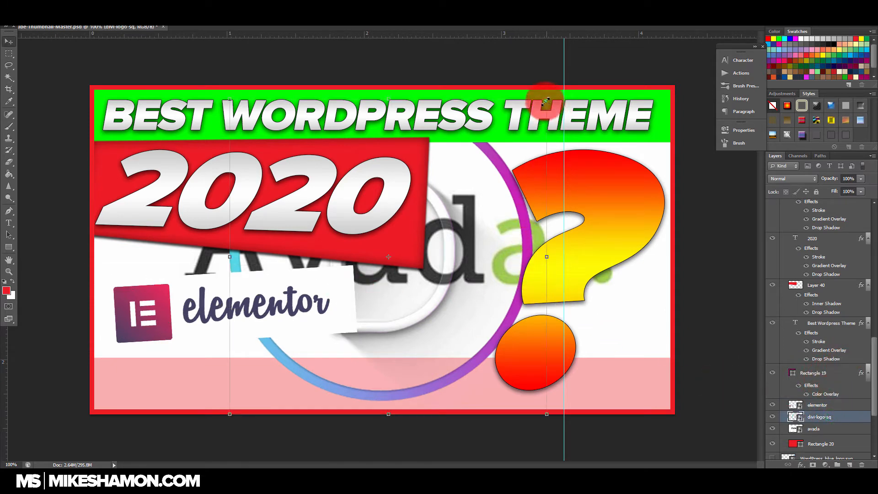
left_click_drag(546, 101, 451, 313)
key("Return")
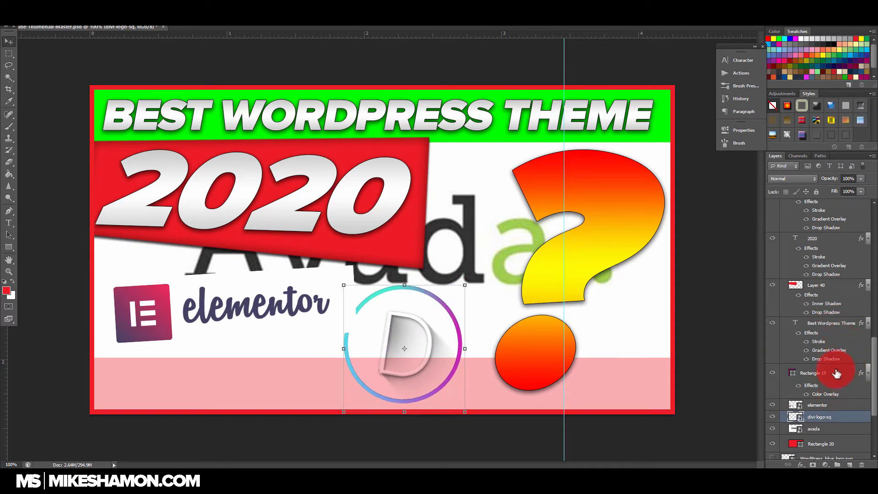
Step: Scale down the Avada logo, tilt it slightly clockwise, and place it below and to the right of the Elementor logo
left_click(838, 320)
left_click(837, 392)
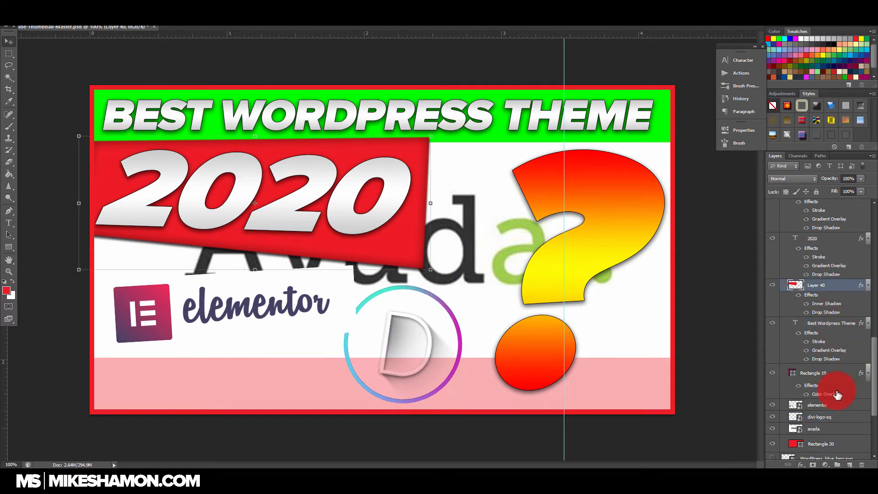
left_click(831, 406)
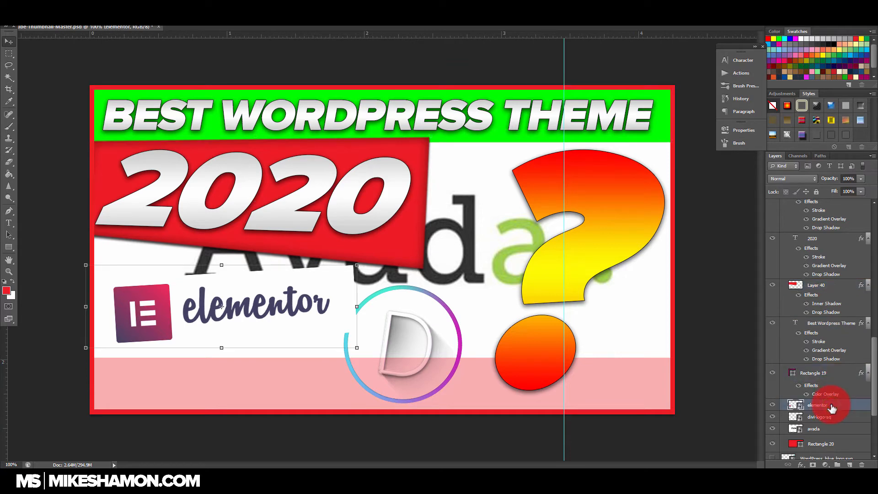
left_click(831, 430)
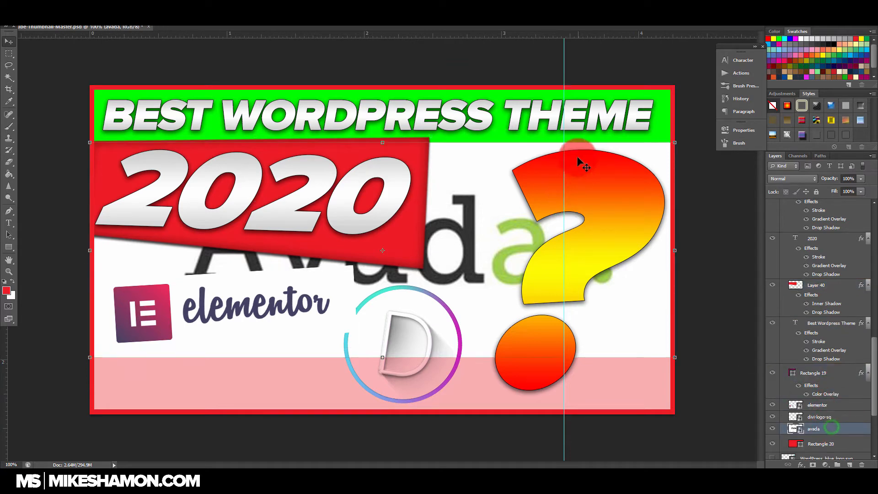
left_click_drag(672, 141, 331, 289)
left_click_drag(288, 327, 393, 384)
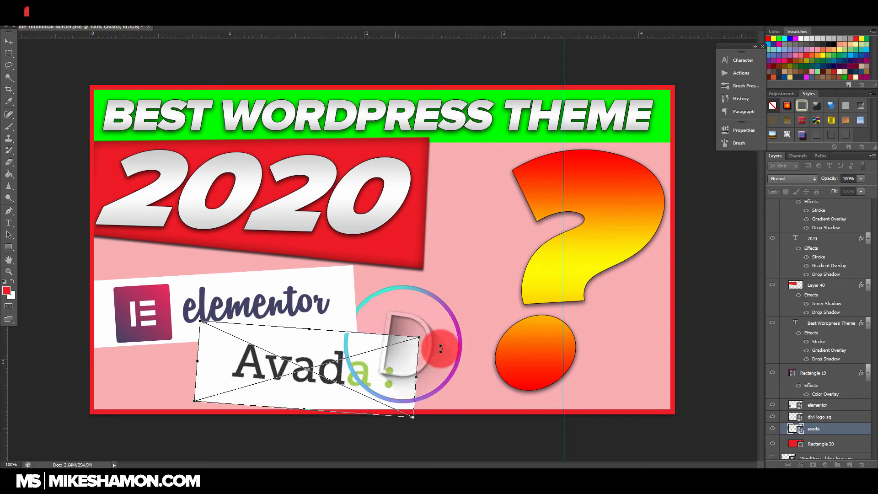
left_click_drag(440, 331, 409, 356)
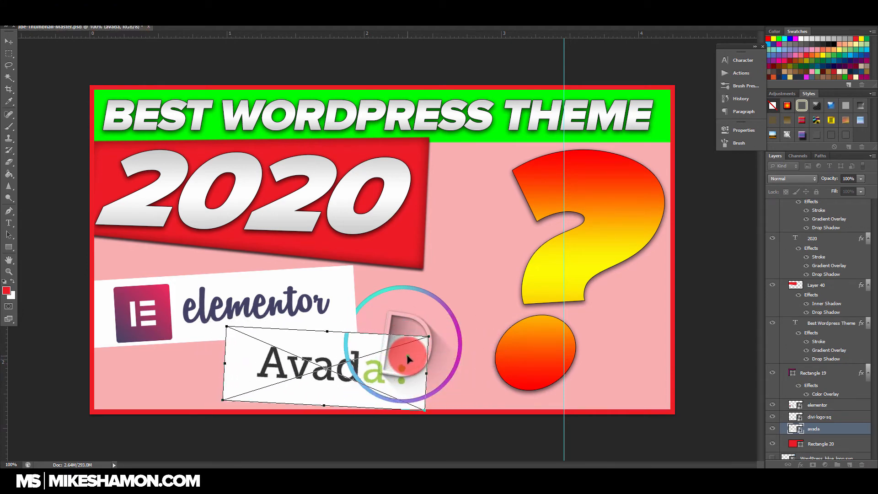
key("Return")
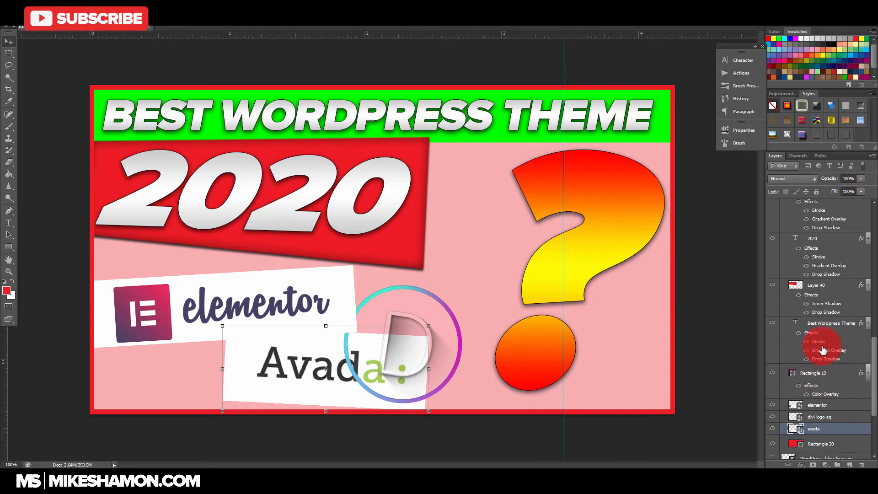
Step: Shrink the round Divi logo further and place it right of the Elementor logo, above the Avada logo
left_click(823, 416)
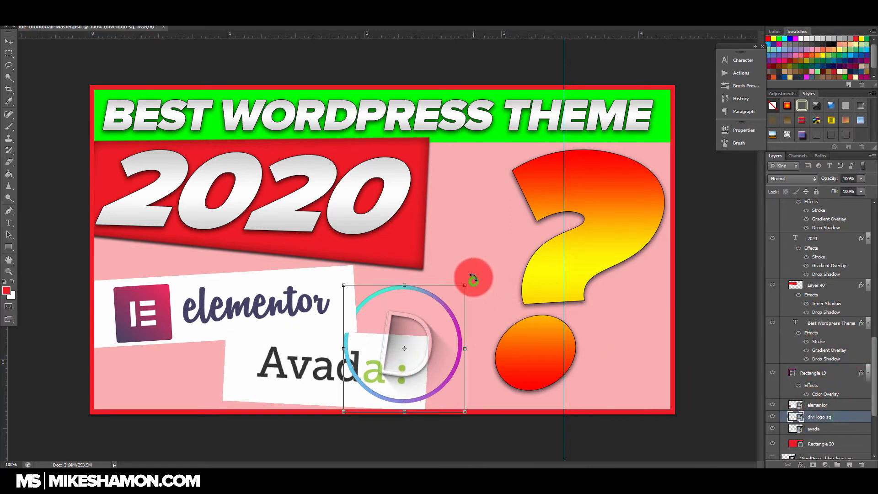
left_click_drag(471, 276, 467, 271)
left_click_drag(470, 283, 425, 297)
key("Return")
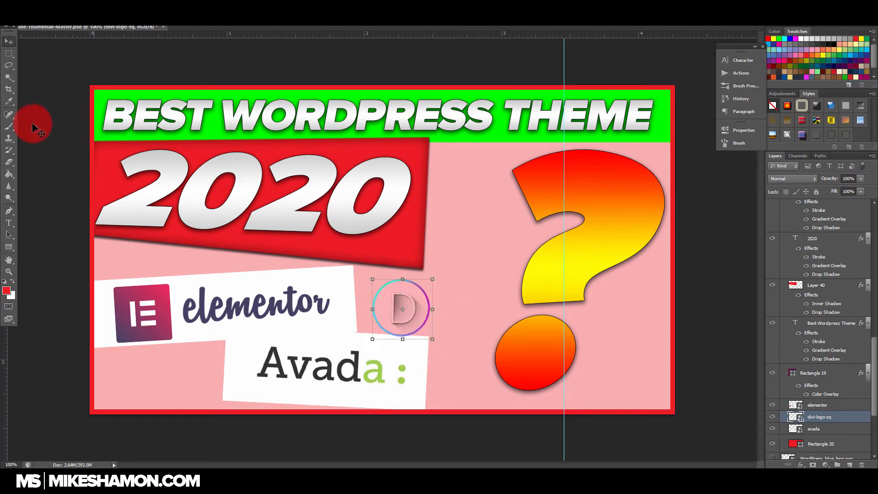
Step: Add the text "divi" to the right of the Divi logo and format it as non-italic Proxima Nova Light
left_click(444, 303)
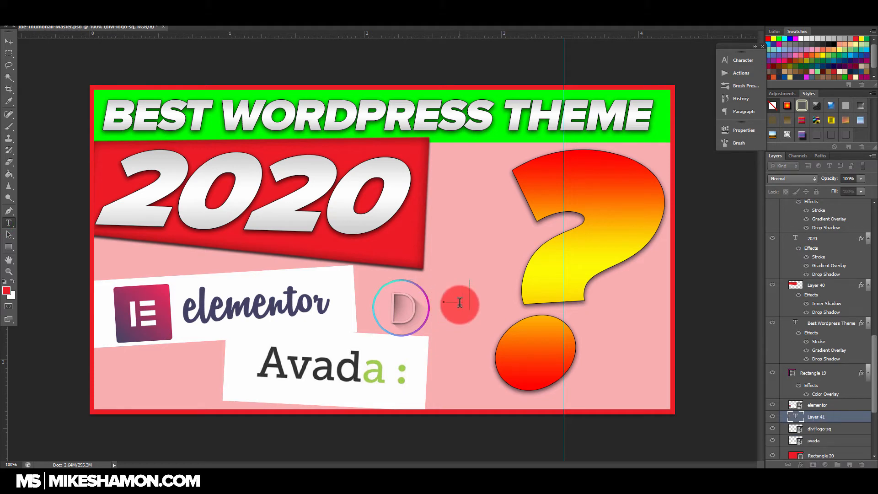
left_click(8, 55)
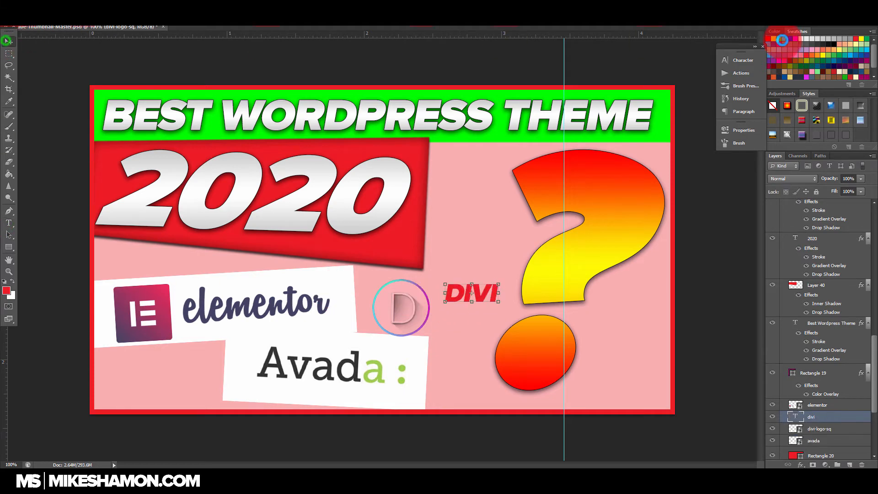
left_click(750, 63)
left_click(646, 113)
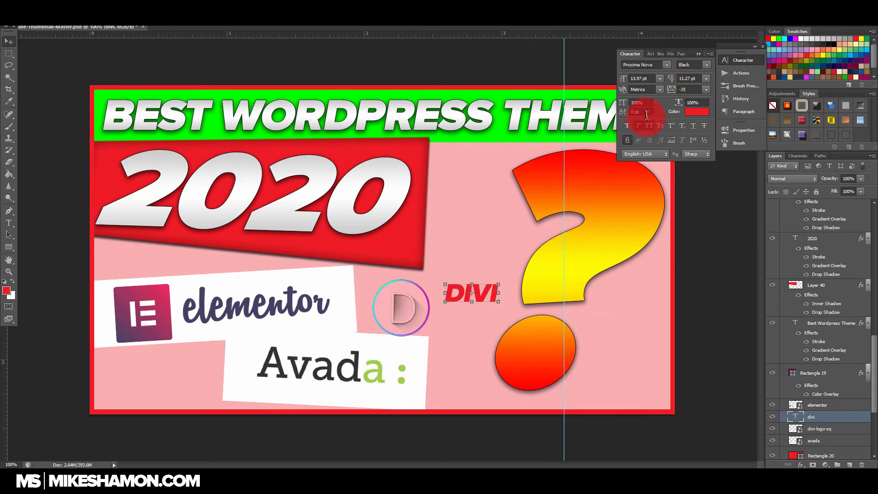
left_click(638, 127)
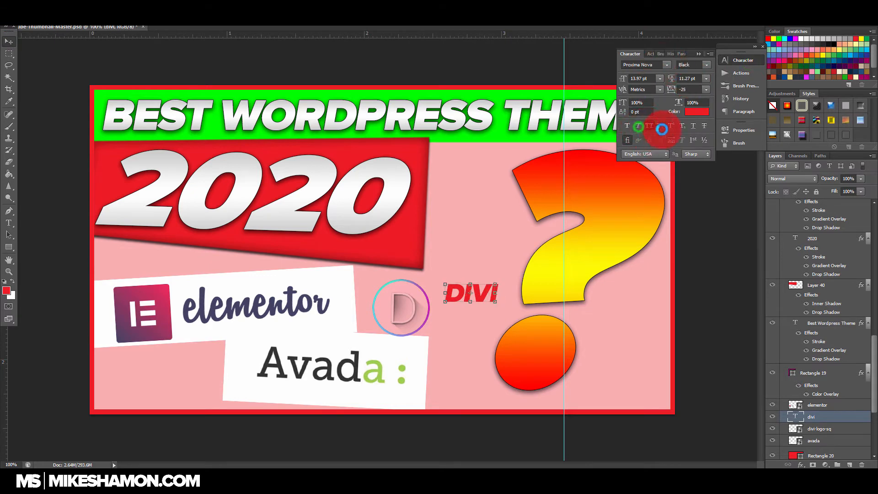
left_click(707, 67)
left_click(706, 90)
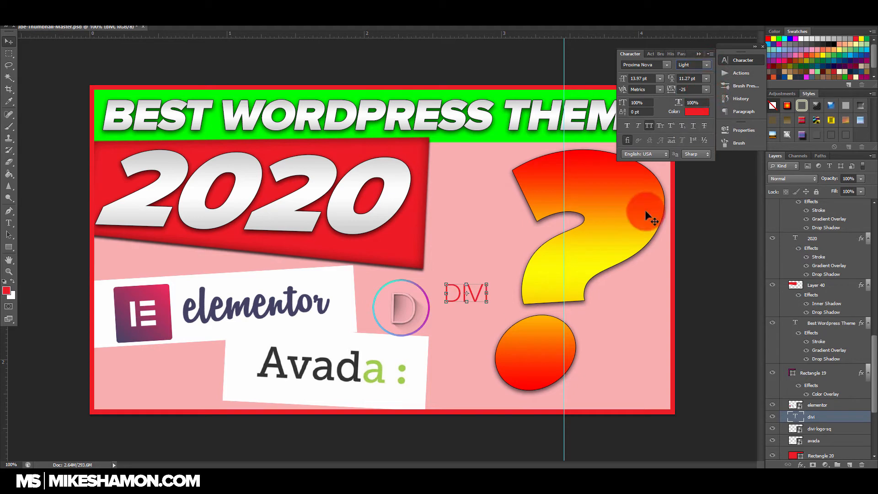
Step: Enlarge the DIVI text, move it close to the Divi logo, and set its tracking to 0
left_click_drag(486, 301, 540, 323)
left_click_drag(518, 305, 481, 309)
left_click(701, 101)
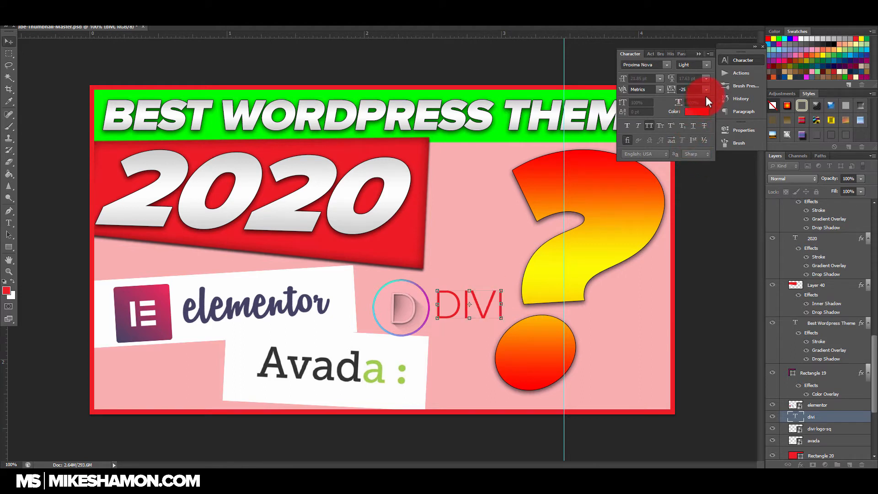
left_click(706, 90)
left_click(704, 163)
left_click(603, 264)
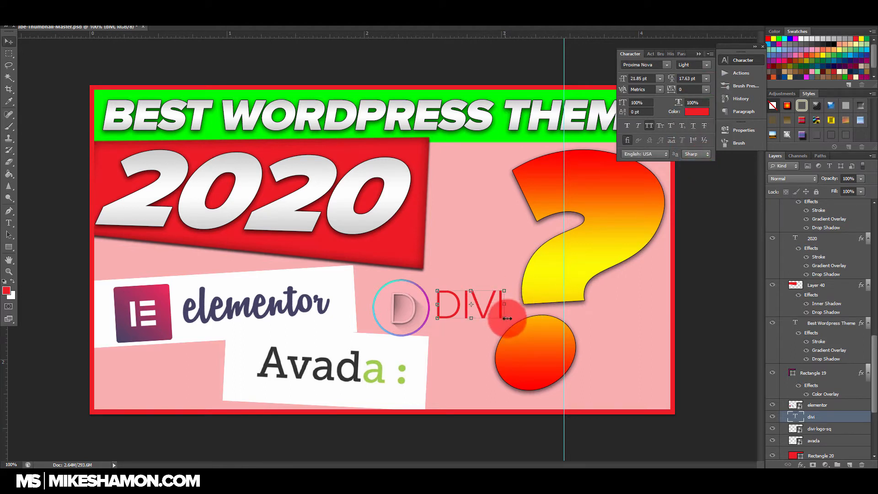
Step: Recolor the DIVI text to magenta #cc21b6 sampled from the Divi logo's ring and nudge the text slightly down and right
left_click(686, 111)
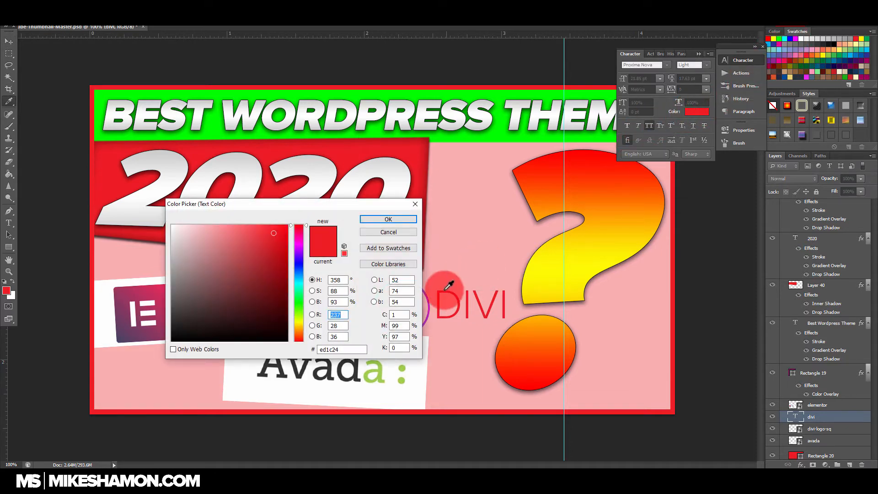
left_click(428, 301)
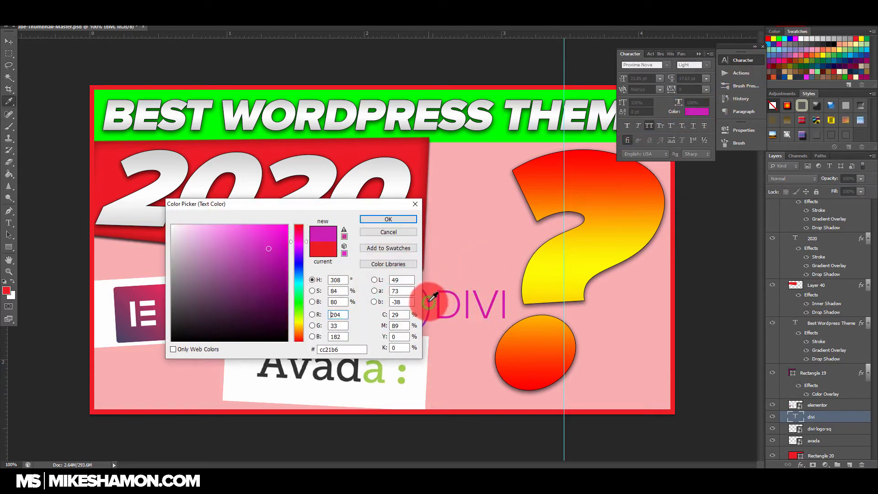
left_click(397, 218)
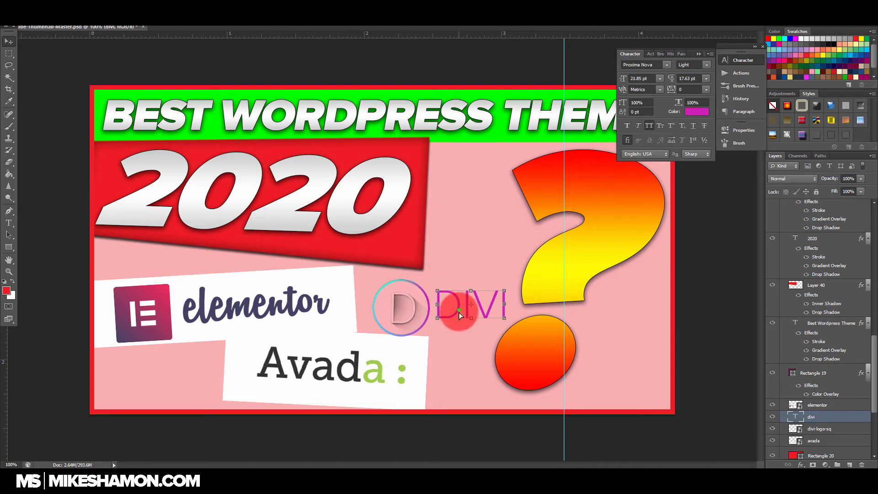
left_click_drag(459, 312, 459, 314)
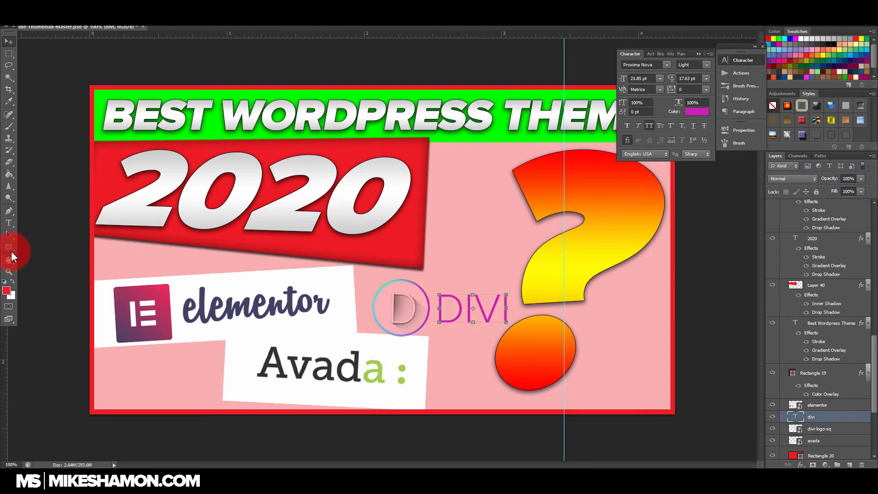
Step: Draw a rectangle covering the Divi logo and DIVI text, and fill it with white #ffffff
left_click_drag(363, 273, 511, 313)
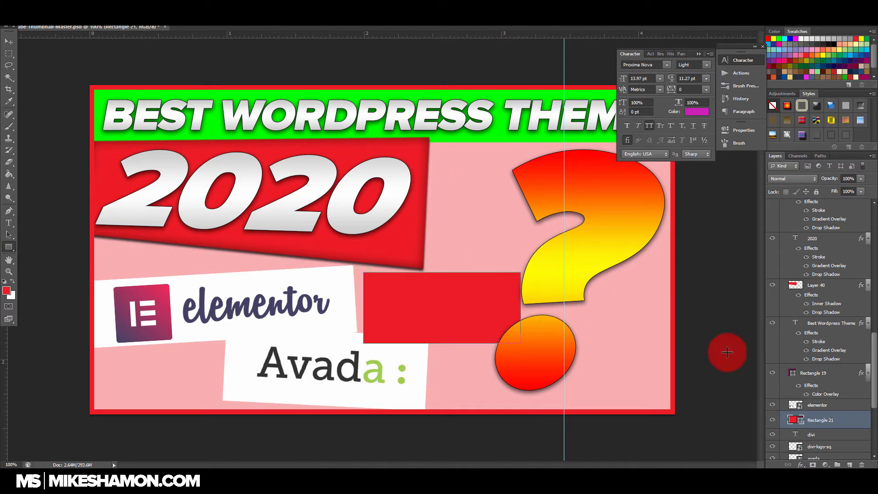
scroll(843, 406, "down", 1)
double_click(794, 397)
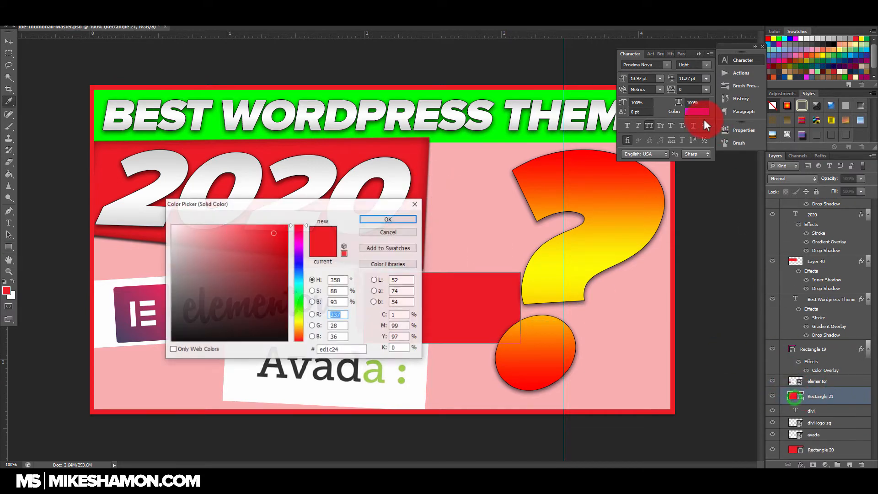
left_click(196, 254)
left_click(149, 196)
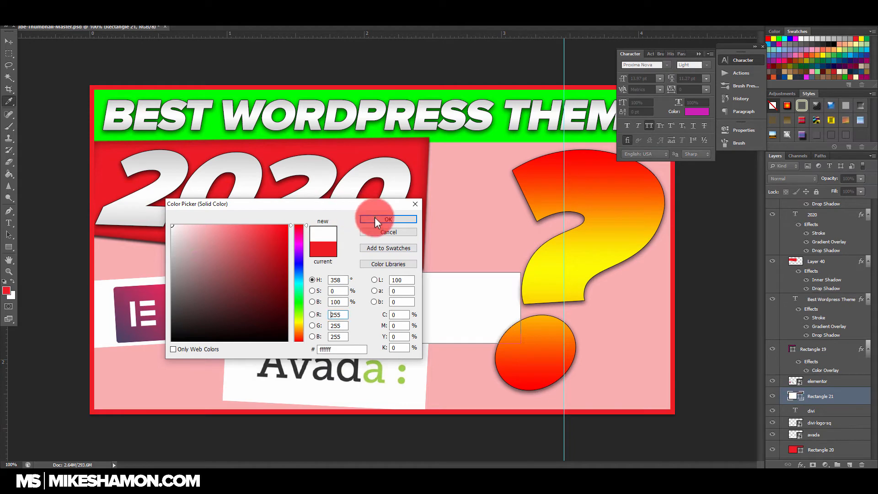
left_click(374, 218)
Step: Rearrange the layers so the DIVI text and Divi logo sit directly above the white rectangle
scroll(831, 411, "down", 1)
mouse_move(835, 389)
left_mouse_down()
mouse_move(843, 412)
mouse_move(847, 389)
left_mouse_up()
left_click(847, 381, "shift")
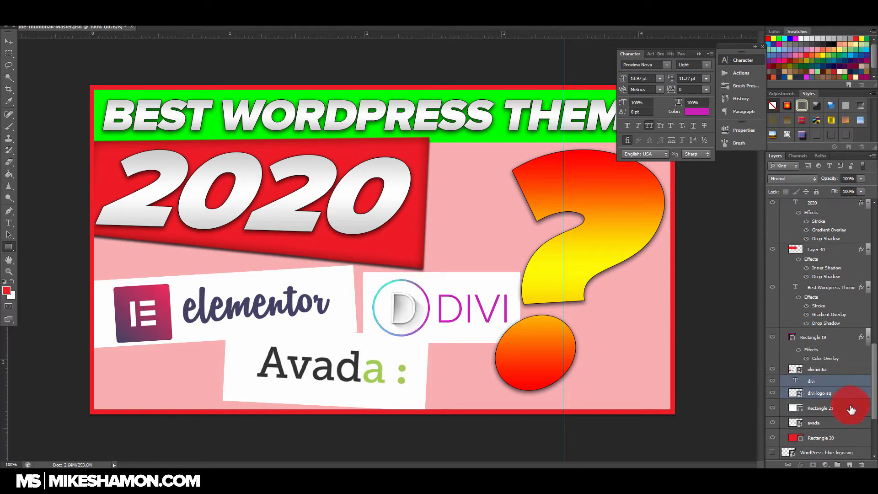
Step: Merge the DIVI text, the Divi logo and the white rectangle behind them into one layer
left_click(851, 409, "shift")
left_click(850, 410)
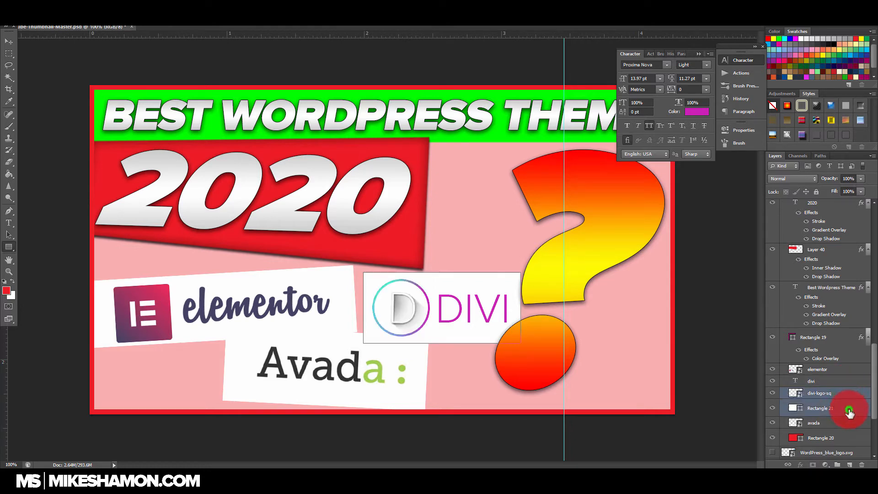
left_click(848, 382, "shift")
right_click(848, 384)
left_click(830, 288)
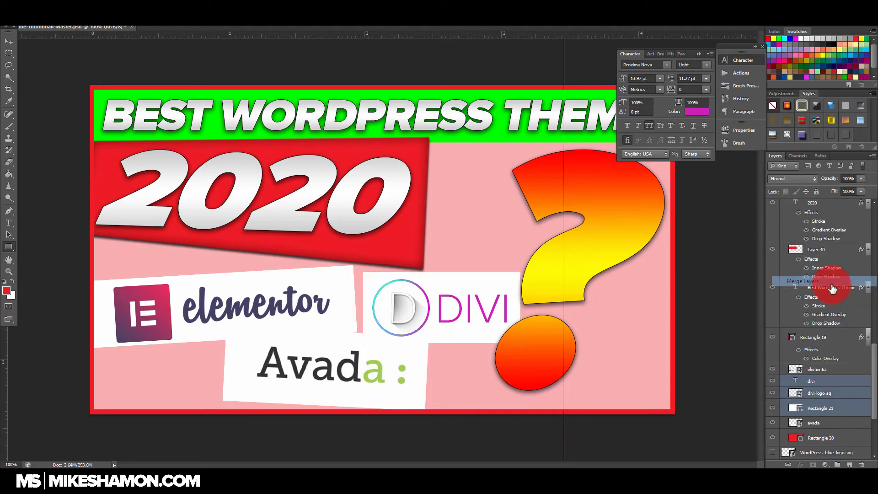
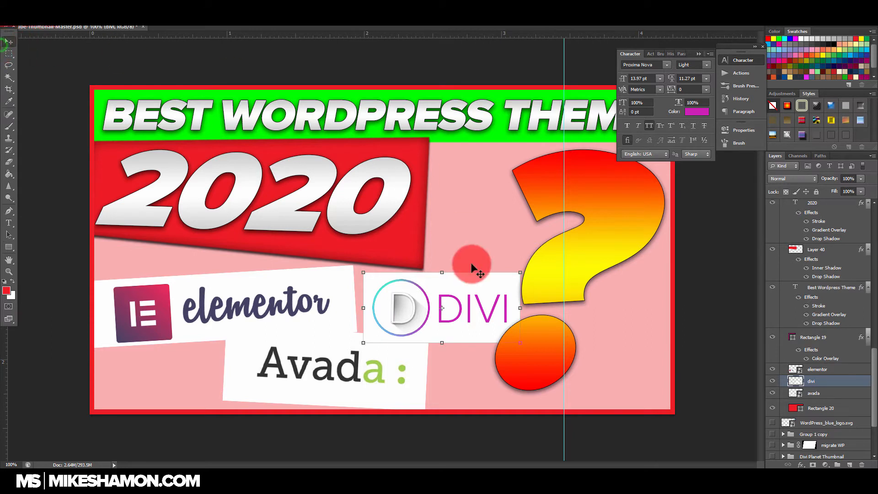
Step: Rotate the merged Divi logo card slightly clockwise
key("ctrl+t")
mouse_move(525, 270)
left_mouse_down()
mouse_move(532, 278)
mouse_move(525, 281)
left_mouse_up()
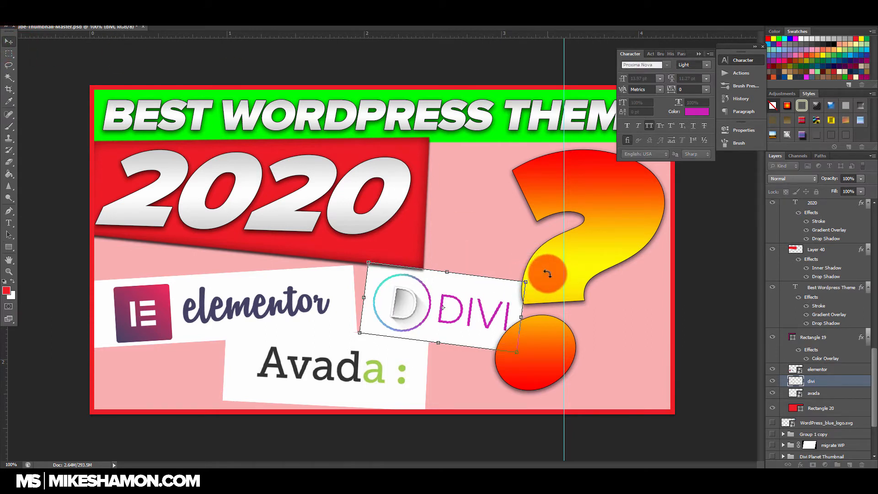
key("Escape")
Step: Enlarge the question mark, tilt it counterclockwise and place it against the thumbnail's right border, clear of the Divi card
scroll(846, 337, "up", 5)
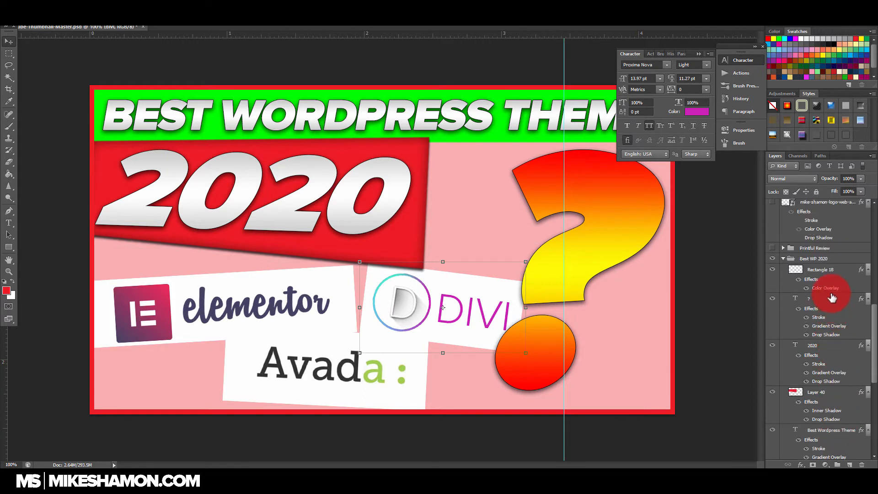
left_click(832, 297)
left_click_drag(590, 186, 562, 193)
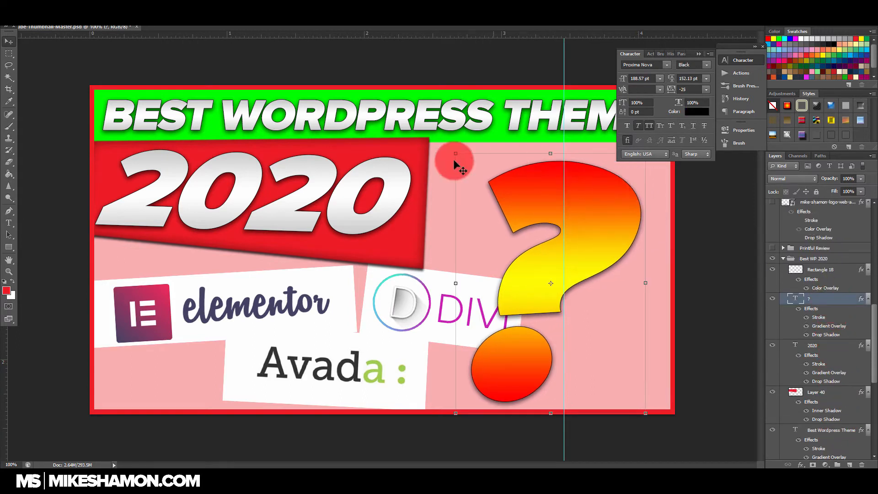
left_click_drag(455, 153, 435, 143)
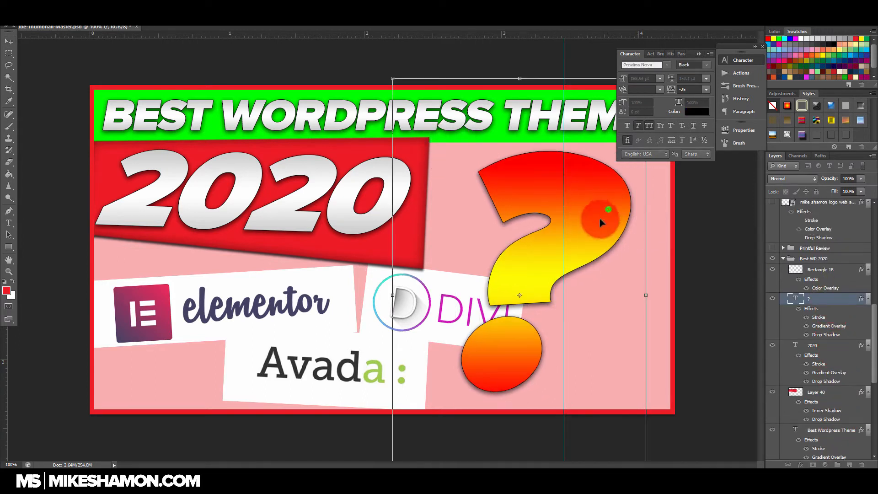
left_click_drag(599, 218, 590, 232)
left_click_drag(365, 86, 324, 88)
left_click_drag(345, 120, 316, 86)
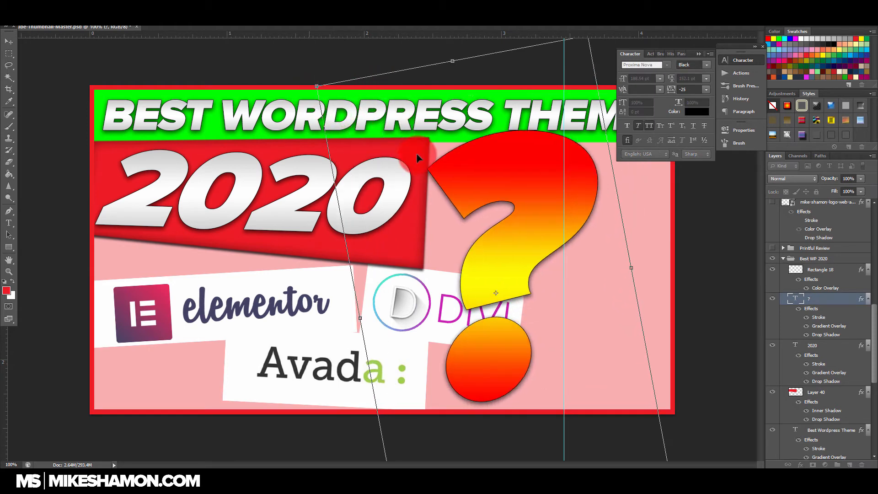
left_click_drag(554, 223, 624, 226)
key("Return")
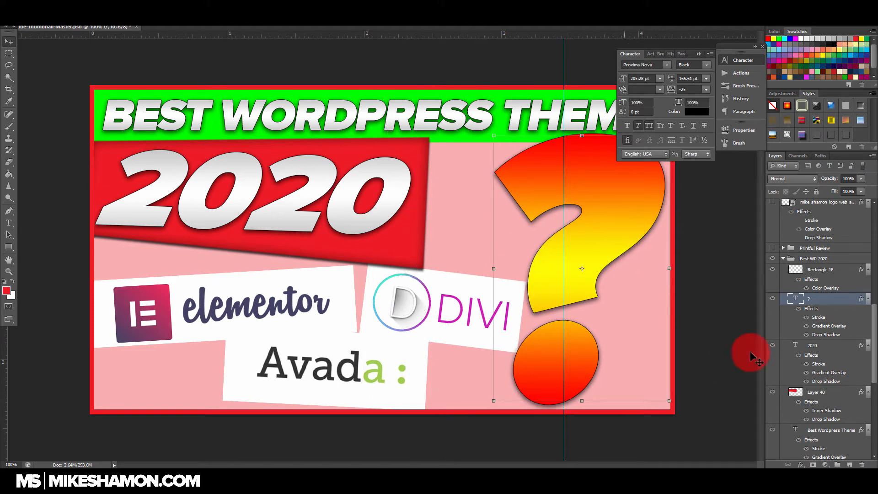
Step: Scale down the 2020 text together with its red banner and rotate both slightly counterclockwise
left_click(829, 350)
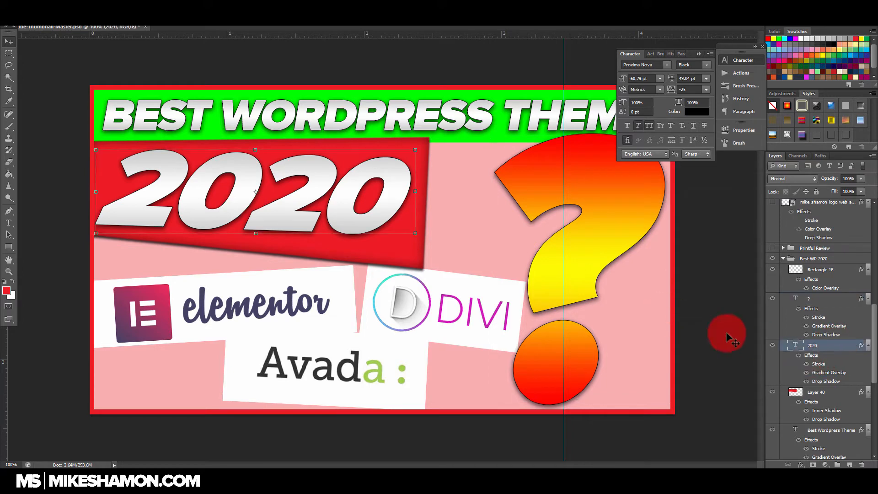
left_click(836, 392, "shift")
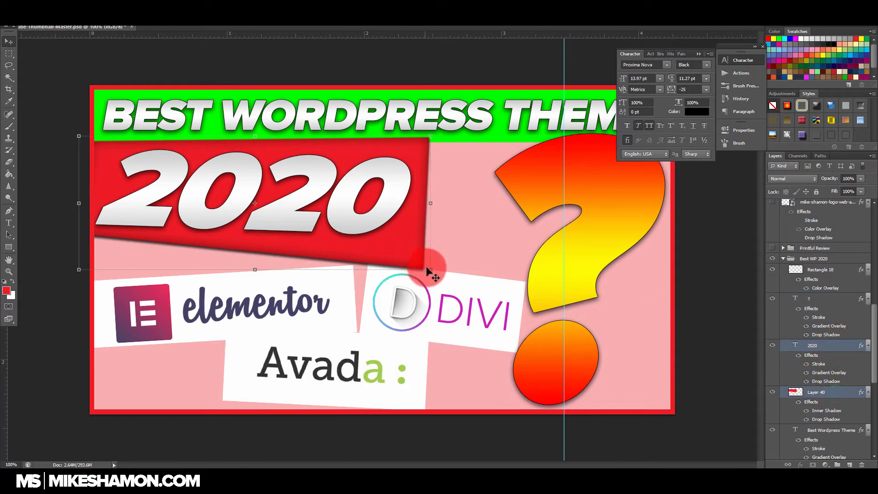
left_click_drag(430, 270, 401, 258)
mouse_move(421, 199)
left_mouse_down()
mouse_move(421, 187)
mouse_move(373, 206)
mouse_move(411, 190)
left_mouse_up()
key("Return")
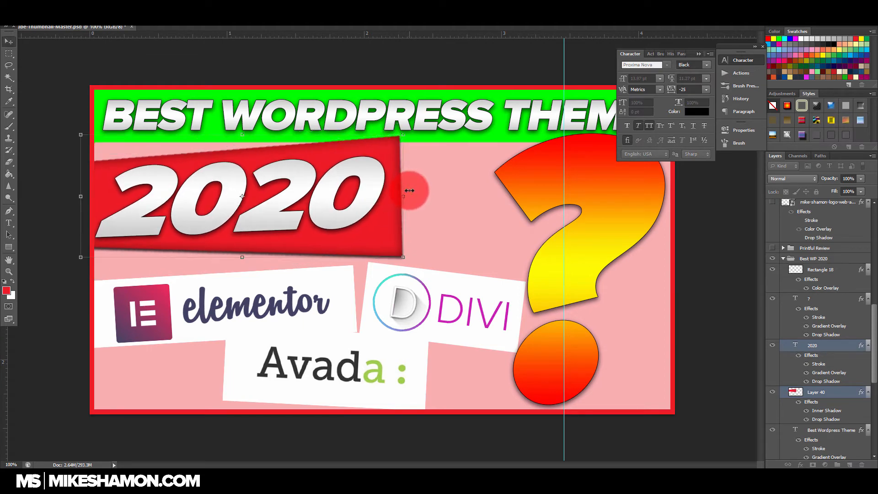
Step: Try a red color overlay on the question mark and review its red-yellow gradient overlay
left_click(842, 300)
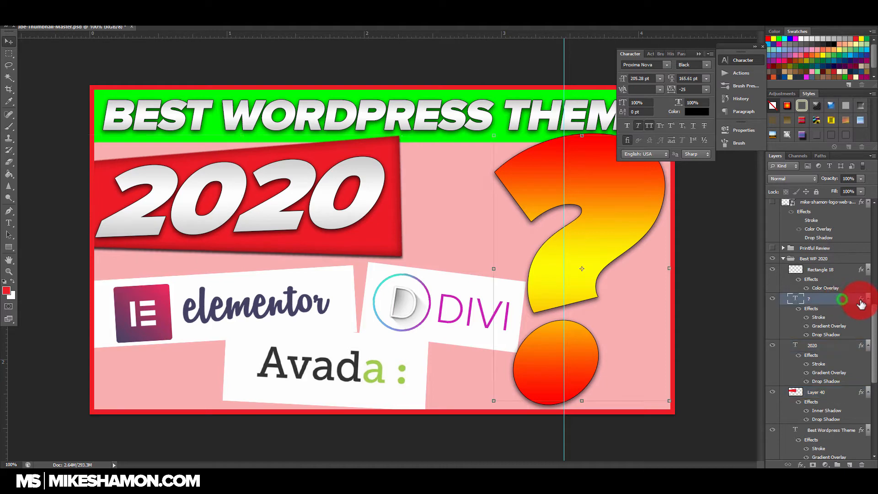
double_click(859, 304)
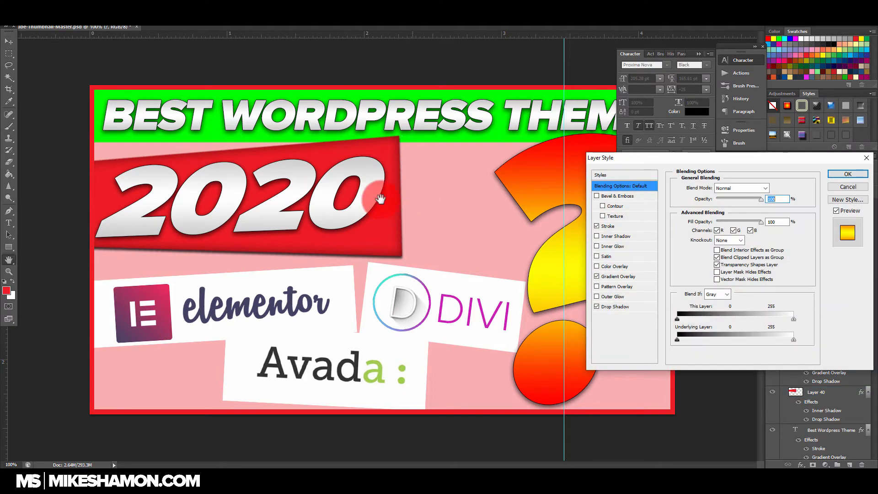
left_click(596, 267)
left_click(636, 266)
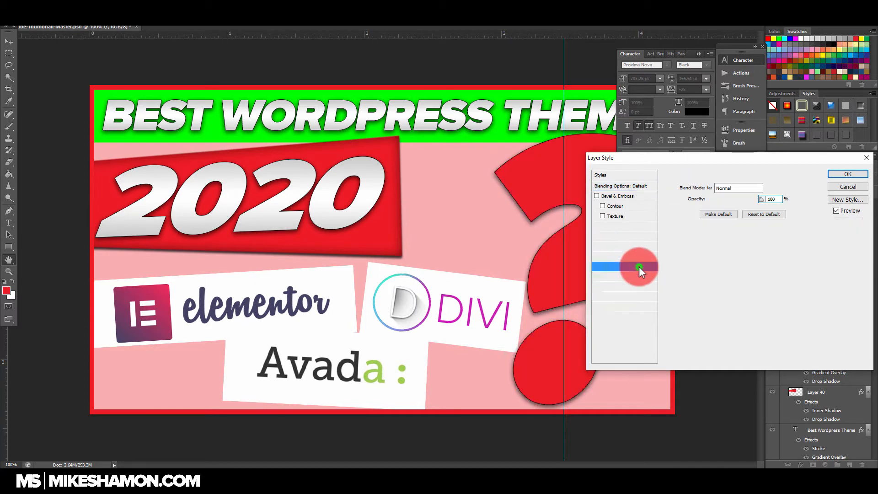
left_click(596, 266)
left_click(635, 276)
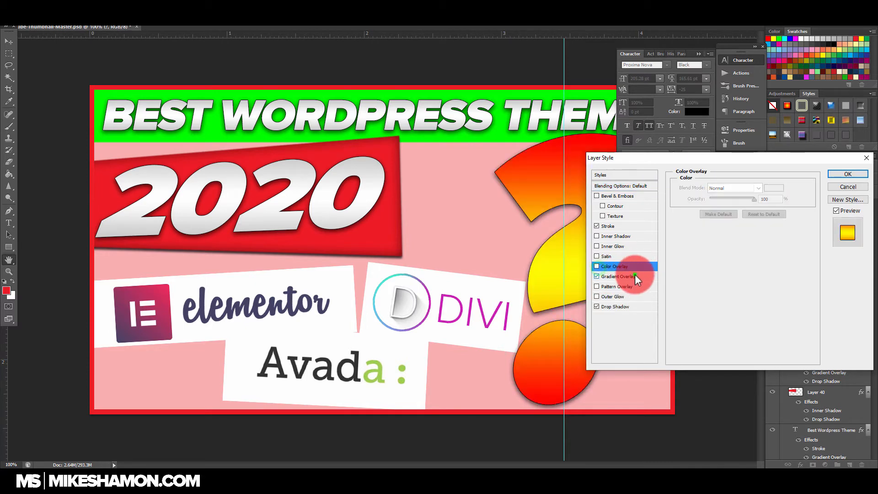
left_click(745, 210)
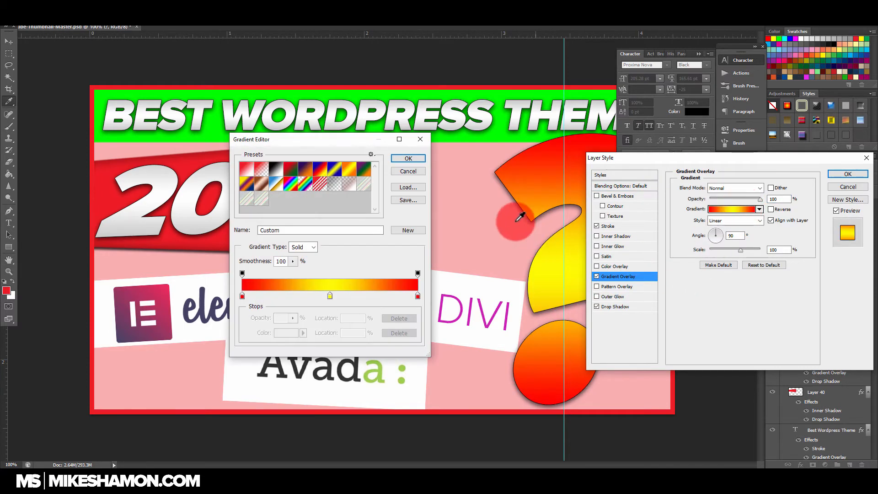
left_click(414, 153)
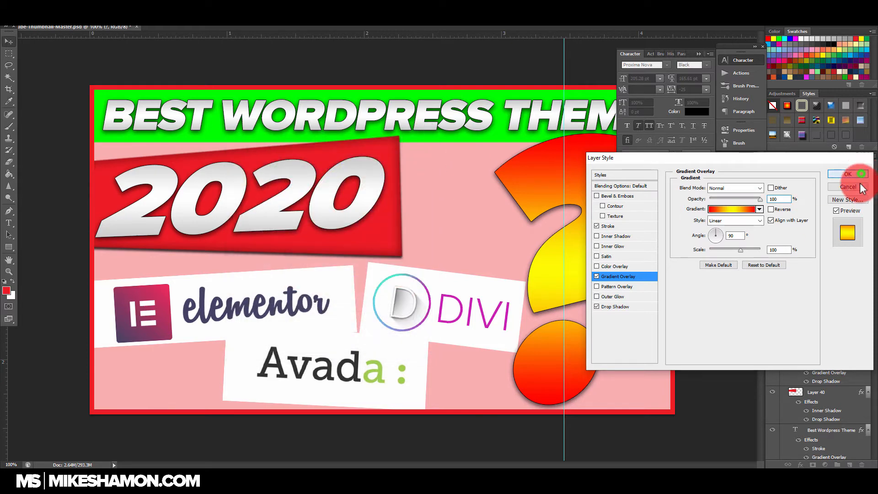
left_click(848, 173)
left_click(790, 379)
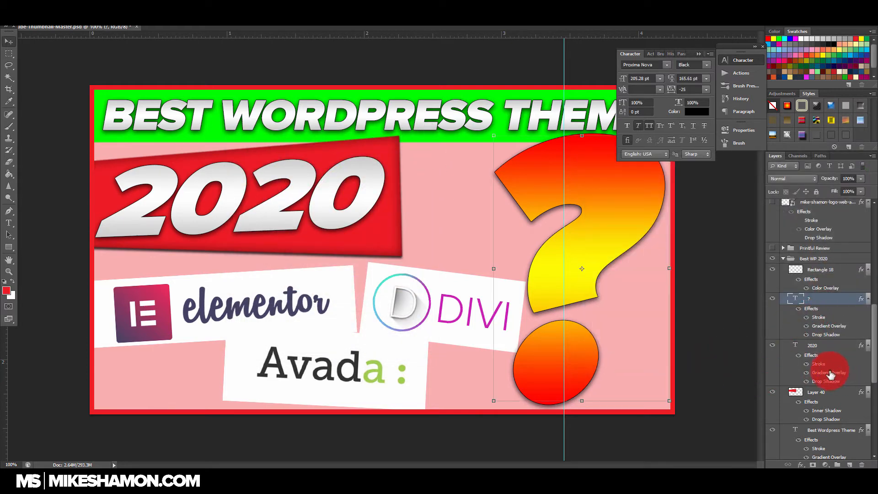
Step: Add a drop shadow to the elementor layer, with its angle at 132° and a slightly increased spread
scroll(830, 372, "down", 5)
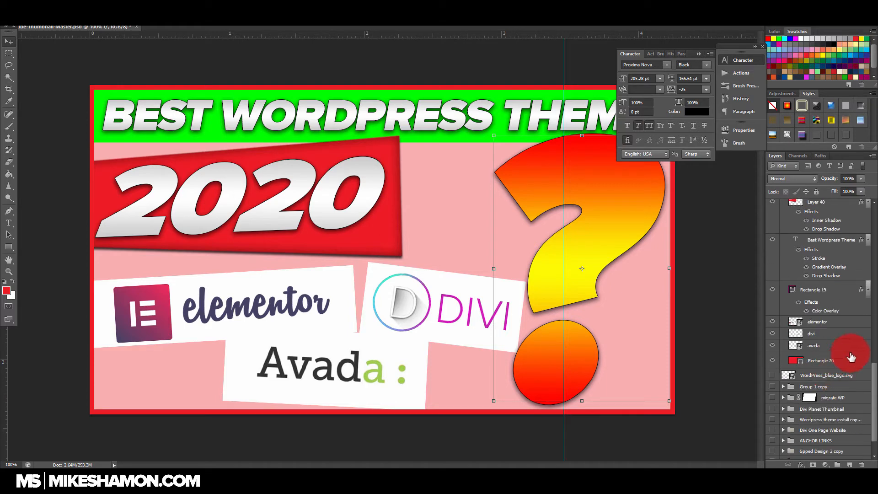
double_click(855, 322)
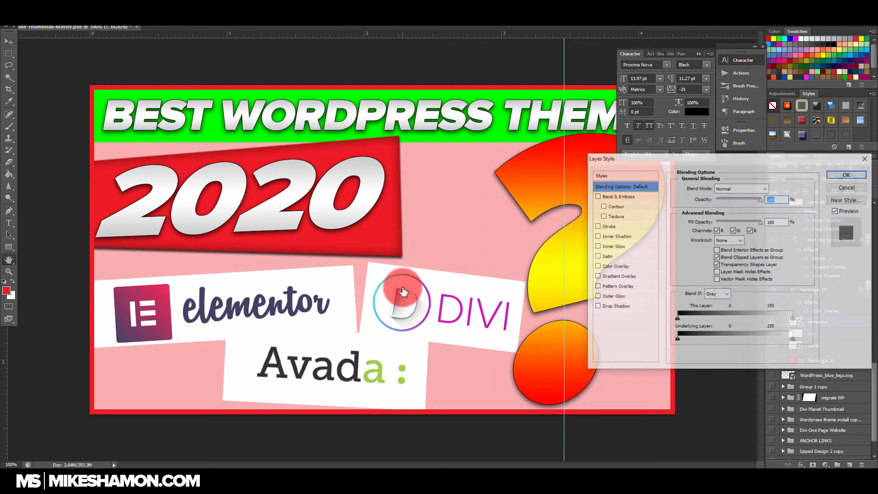
left_click(615, 306)
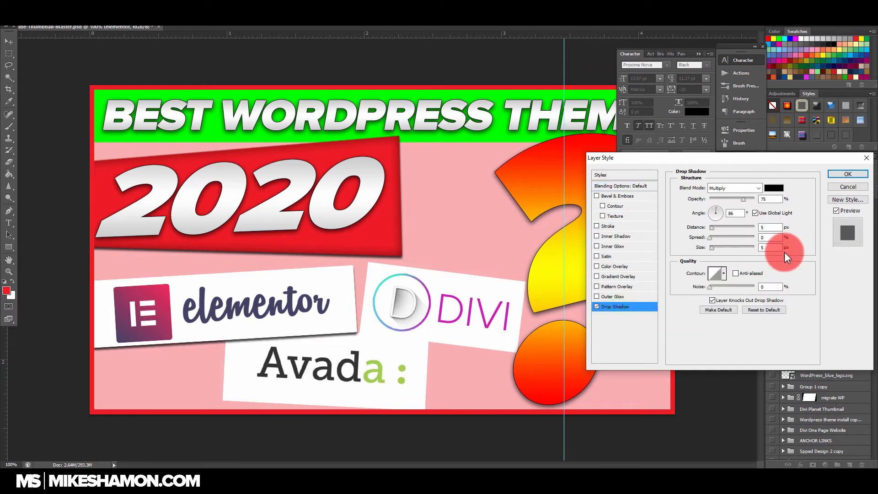
left_click_drag(718, 219, 720, 211)
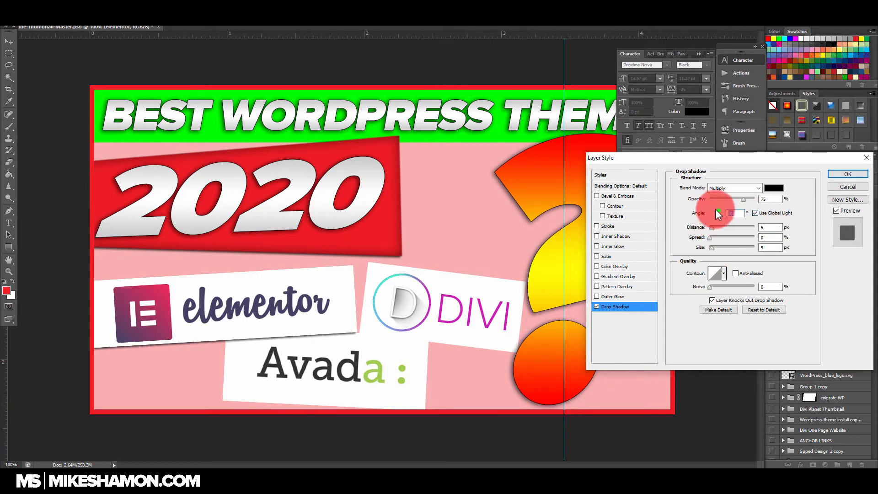
left_click_drag(715, 210, 712, 209)
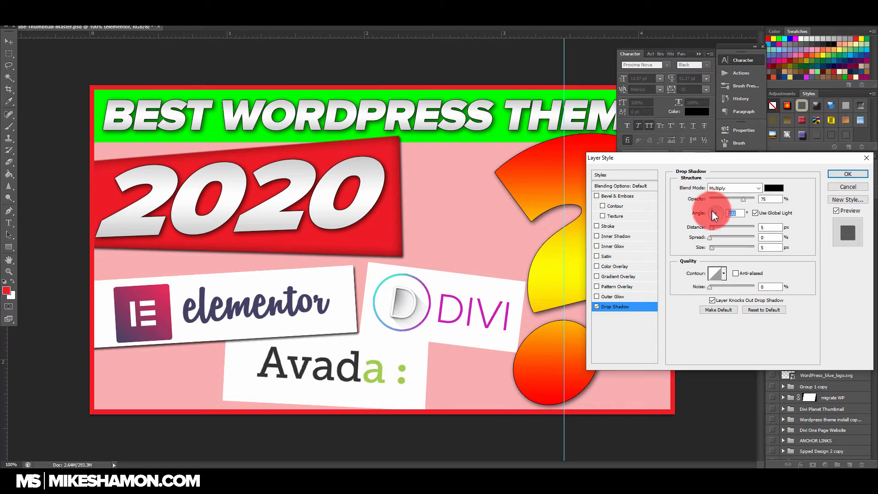
left_click_drag(713, 235, 712, 236)
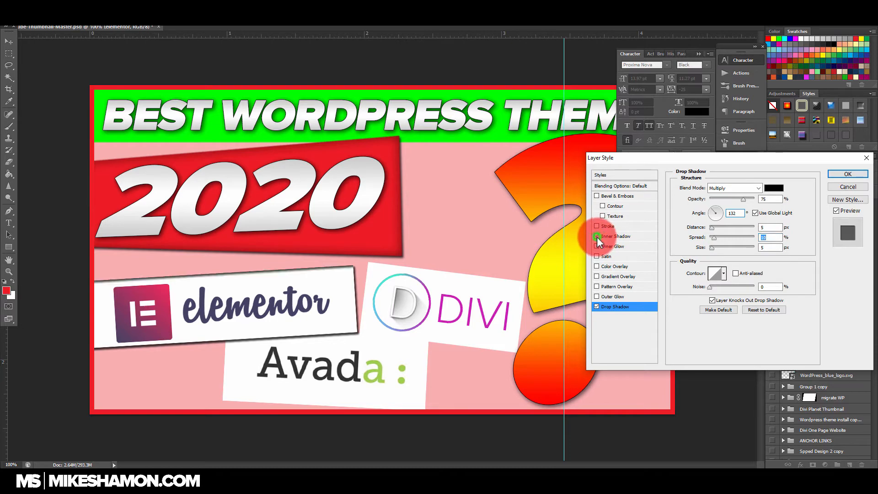
Step: Add a 6 px bright red outside stroke to the elementor layer, leaving inner shadow off
left_click(626, 237)
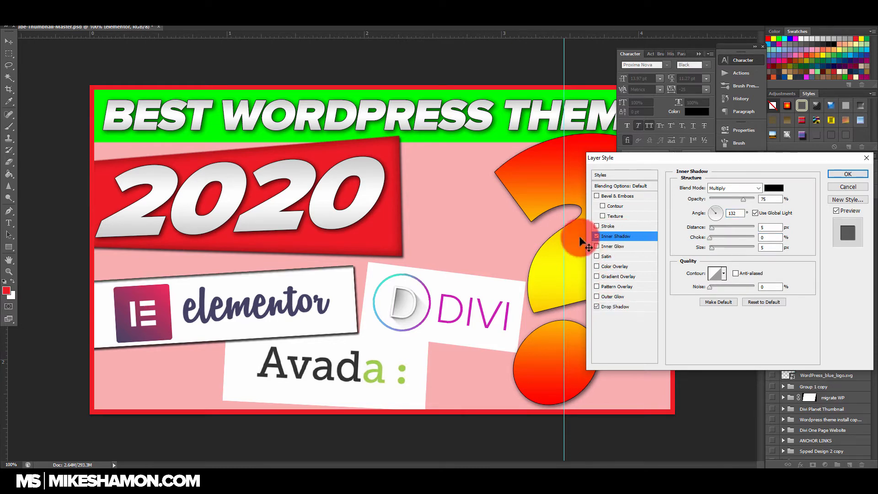
left_click(596, 236)
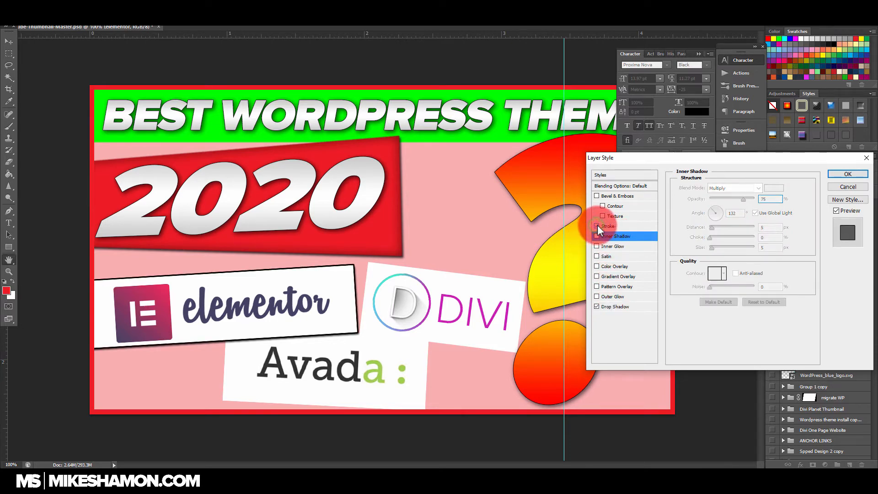
left_click(597, 225)
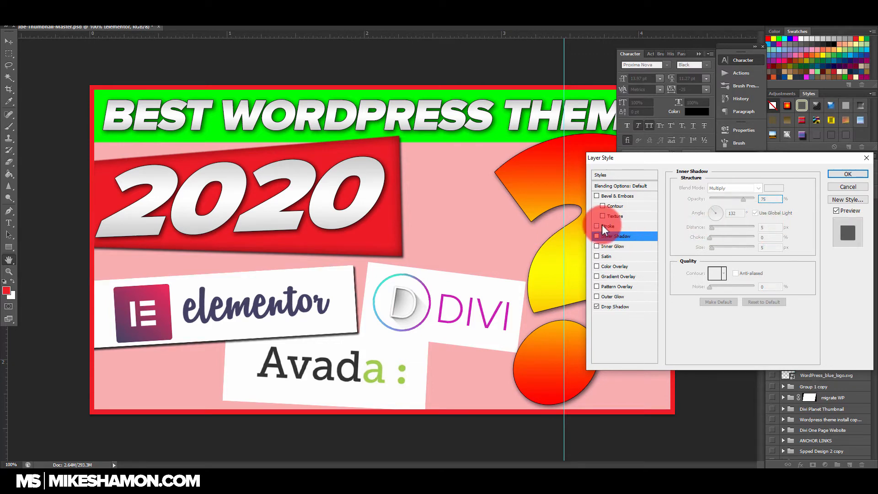
left_click(647, 227)
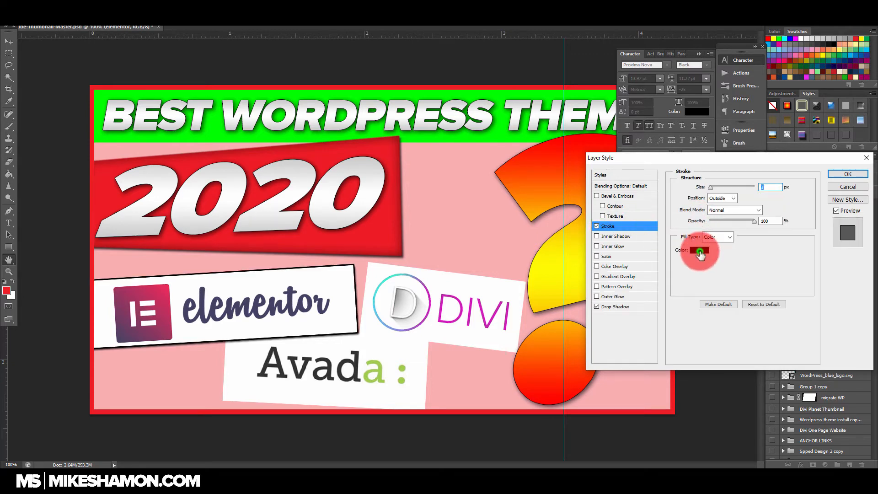
left_click(699, 251)
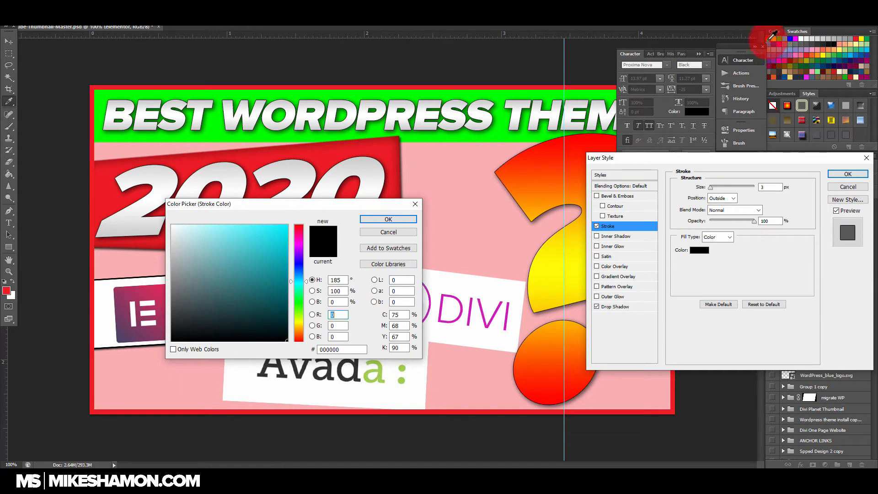
left_click(770, 40)
left_click(388, 219)
left_click(630, 187)
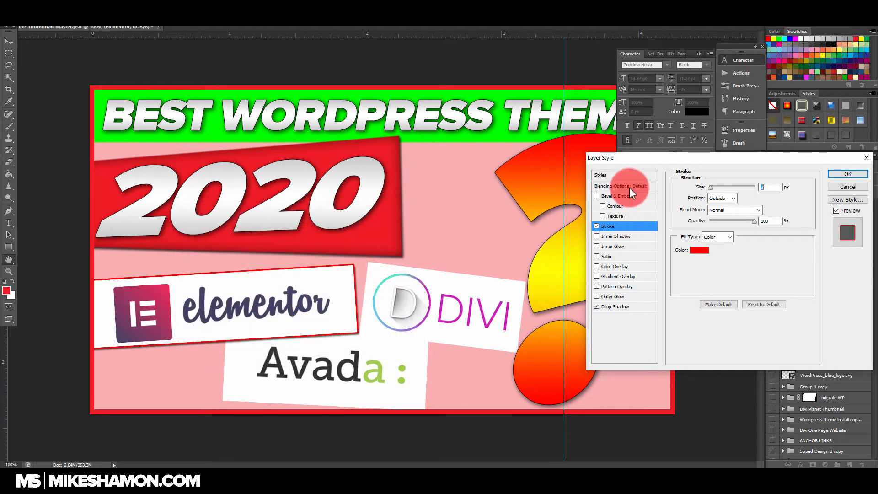
left_click_drag(711, 188, 712, 190)
left_click(854, 176)
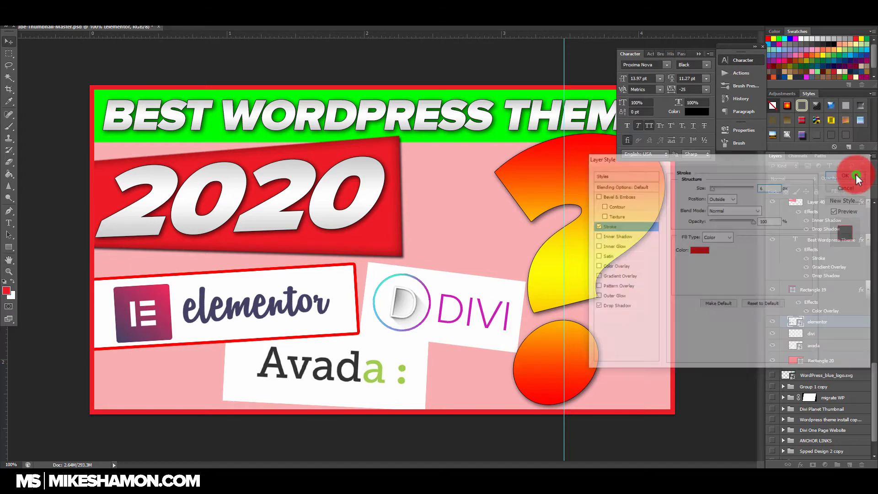
Step: Set the elementor layer's drop shadow to distance 12 px, spread 11% and size 24 px
left_click(860, 322)
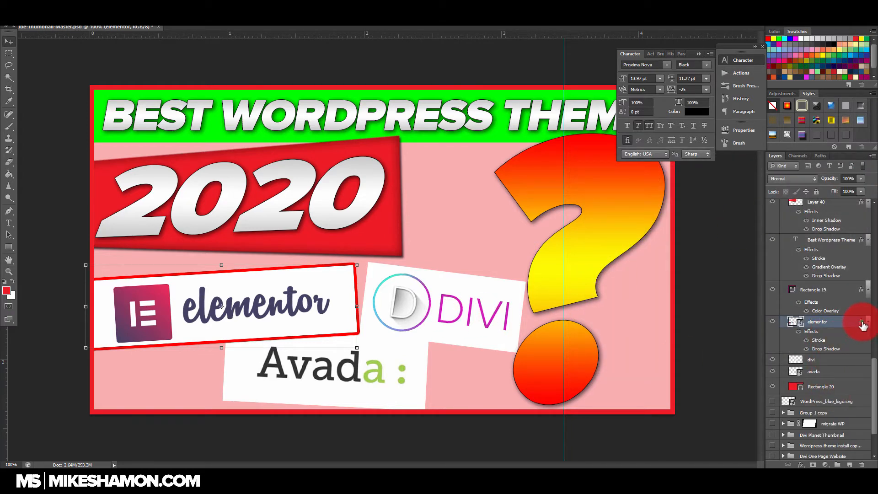
double_click(861, 321)
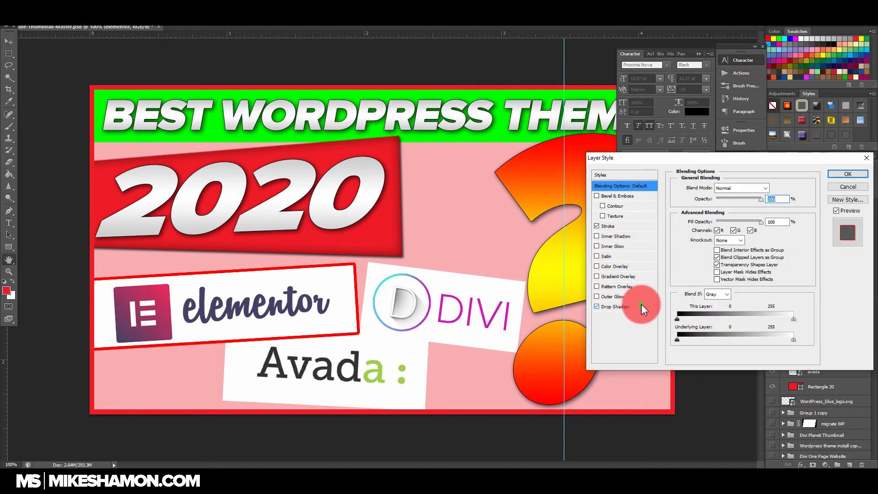
left_click(641, 304)
left_click_drag(712, 247, 715, 236)
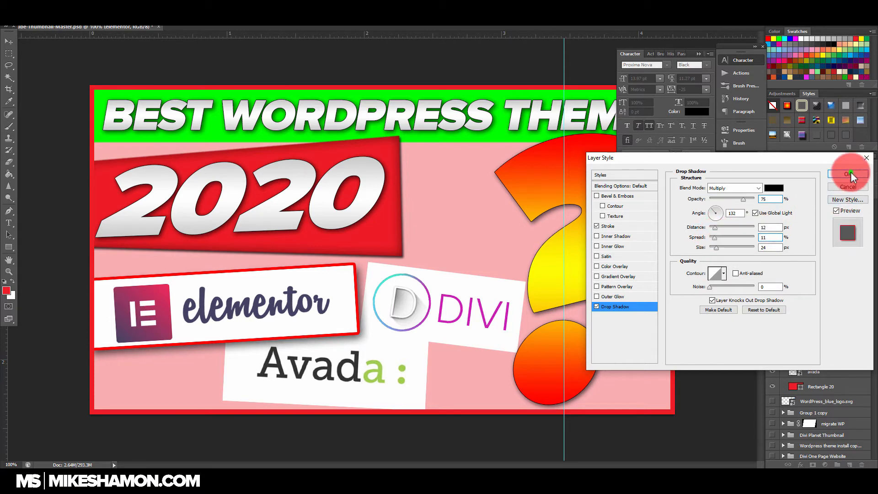
left_click(848, 174)
Step: Copy the elementor layer's style and paste it onto the divi and avada layers
right_click(853, 320)
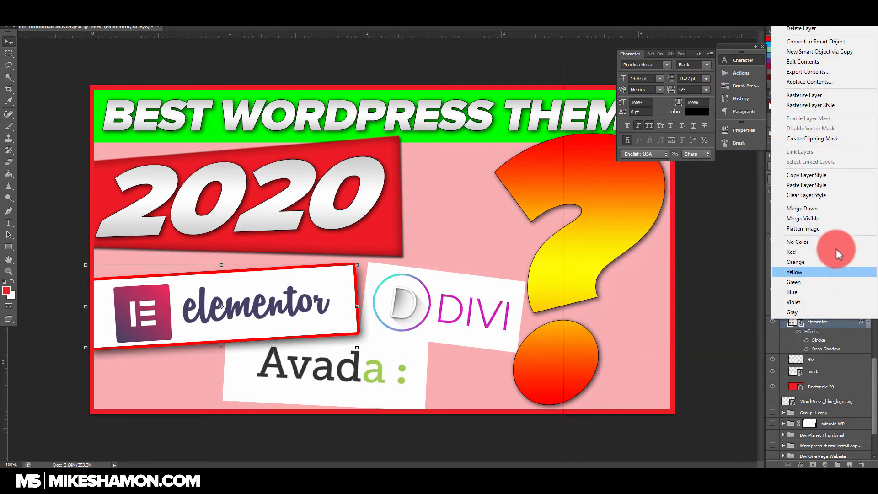
left_click(832, 175)
left_click(849, 366)
left_click(849, 370, "shift")
right_click(847, 359)
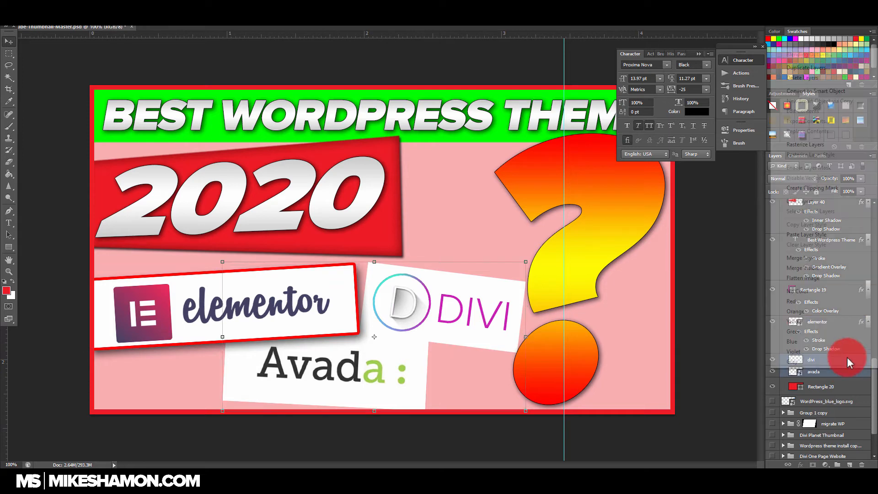
left_click(828, 234)
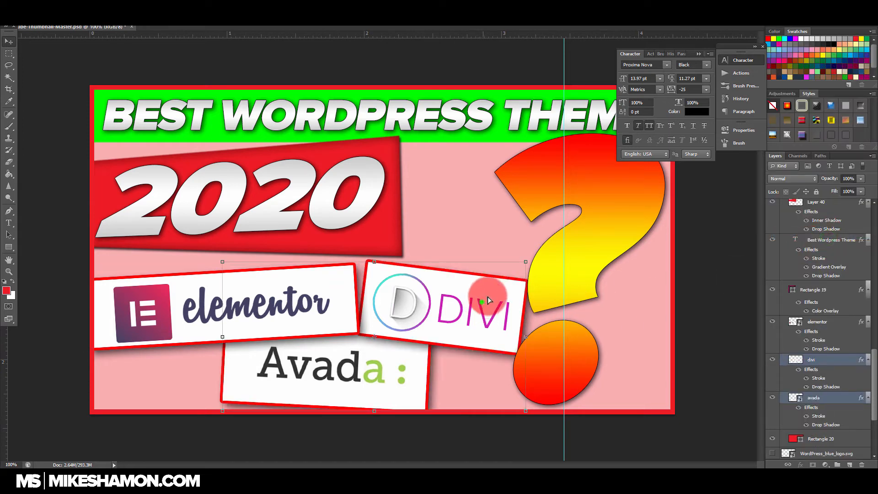
Step: Shift the divi and avada logos up and to the right together, scaling them down slightly
left_click_drag(487, 296, 487, 302)
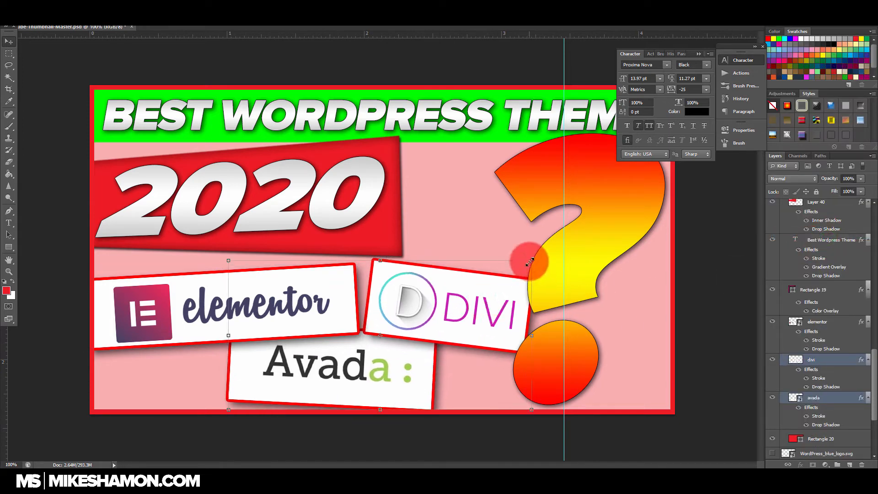
key("ctrl+t")
left_click_drag(510, 320, 491, 285)
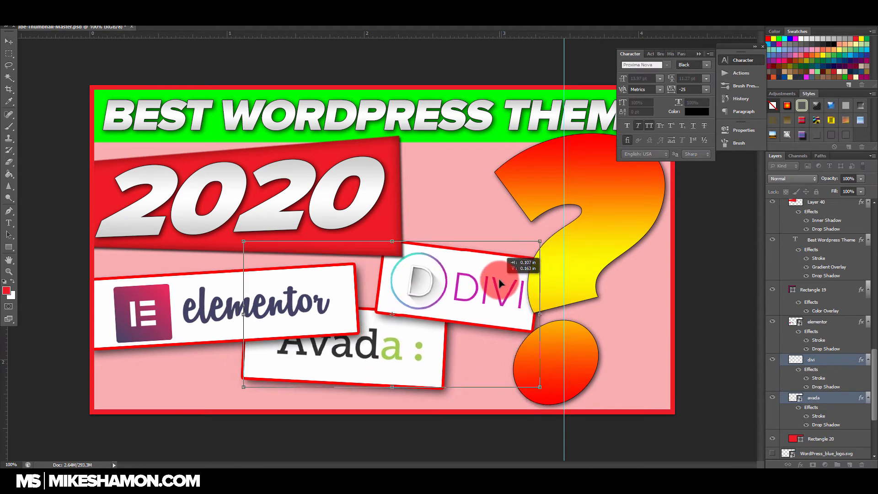
left_click(825, 368)
Step: Move the question mark further right so that its curve runs past the thumbnail's right edge
scroll(845, 242, "up", 2)
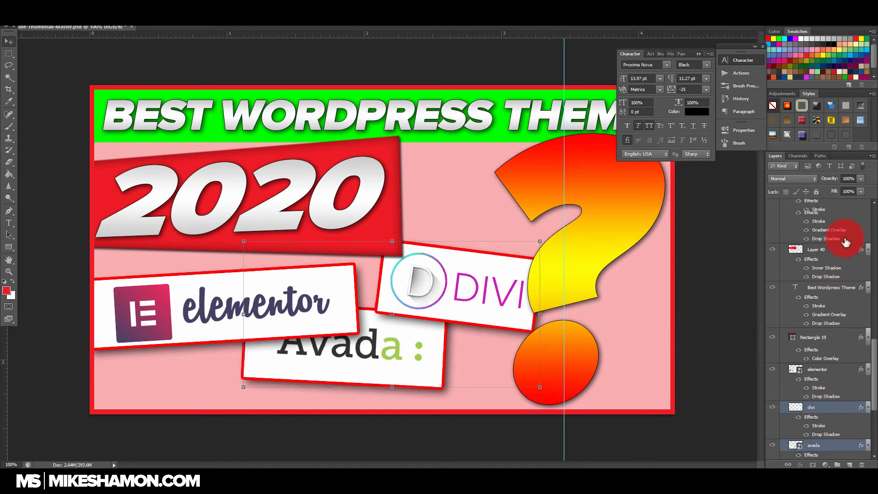
scroll(845, 242, "up", 4)
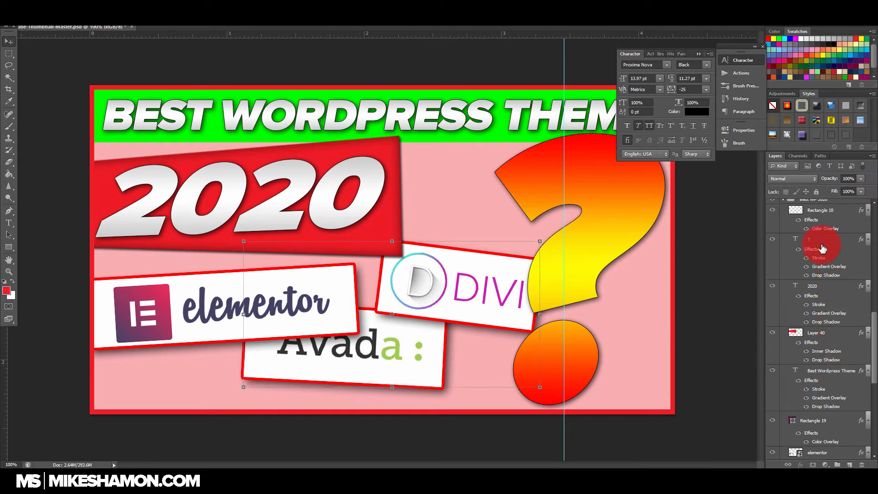
left_click(822, 249)
left_click_drag(604, 216, 631, 216)
Step: Increase the question mark layer's outside stroke size to 9 px
double_click(862, 239)
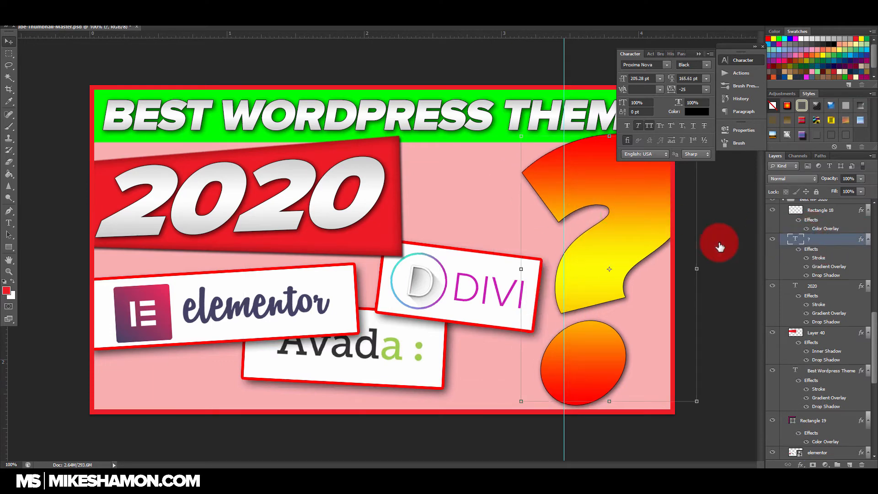
left_click(630, 226)
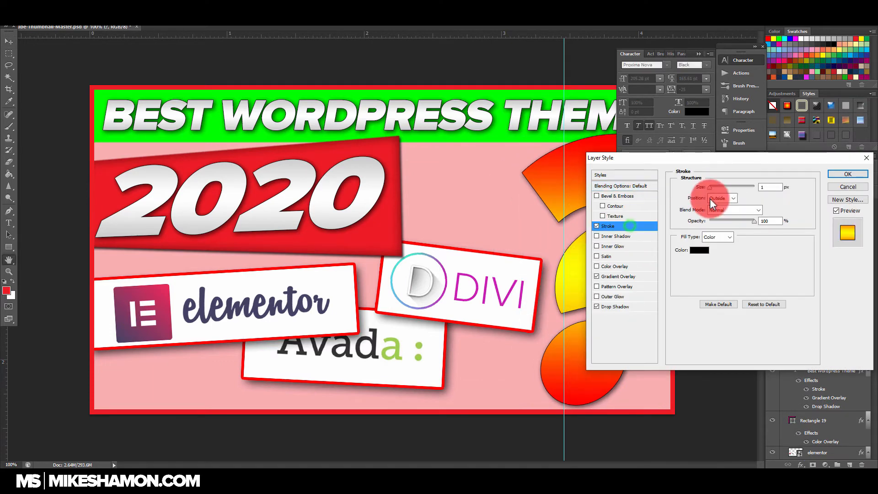
left_click_drag(713, 188, 713, 189)
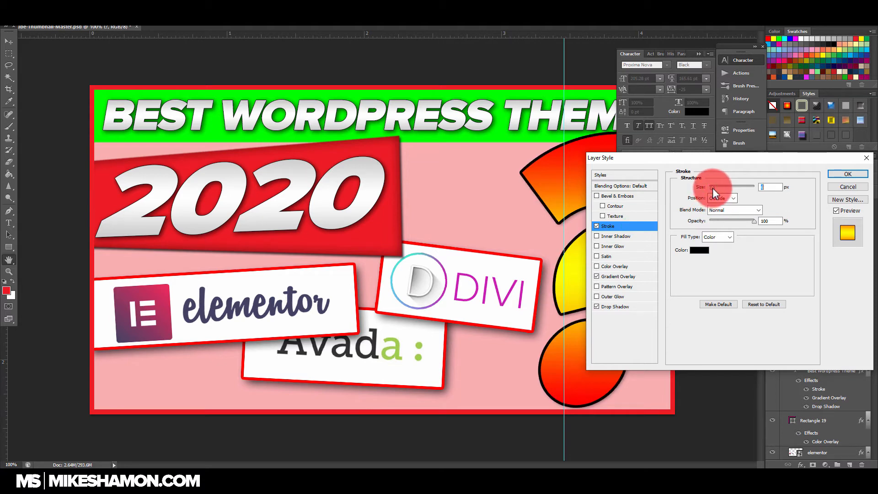
Step: Try the headline green and banner red as the question mark's stroke colour, settle on black (000000), and apply the layer style
left_click(699, 250)
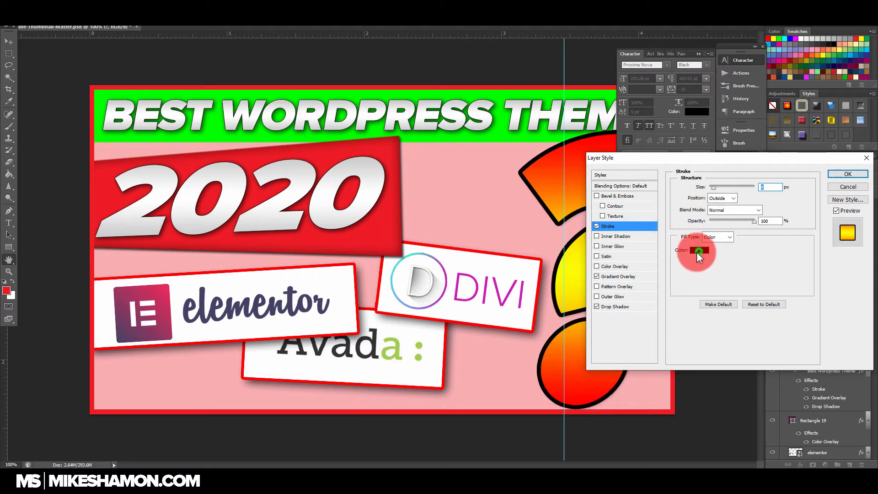
left_click(421, 133)
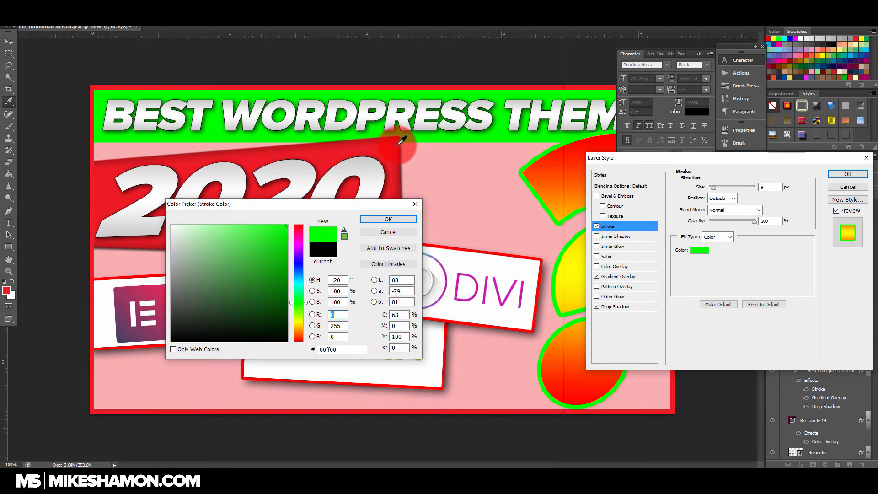
left_click(385, 142)
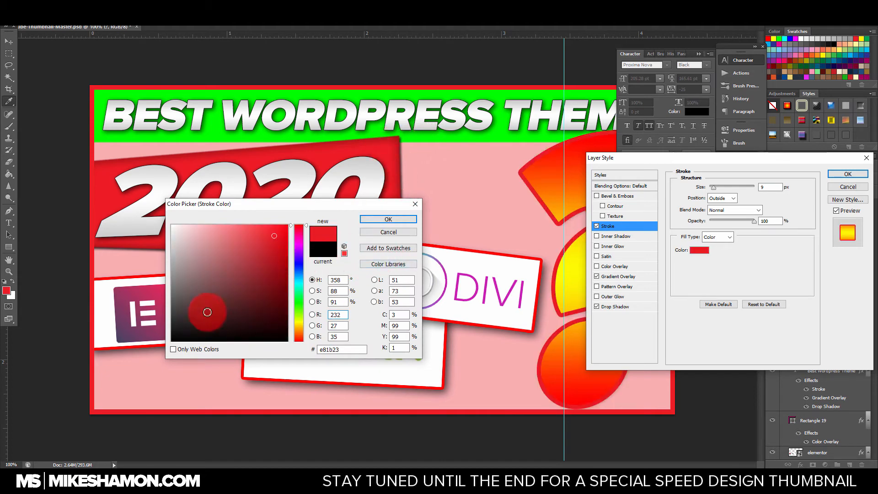
left_click_drag(207, 312, 112, 352)
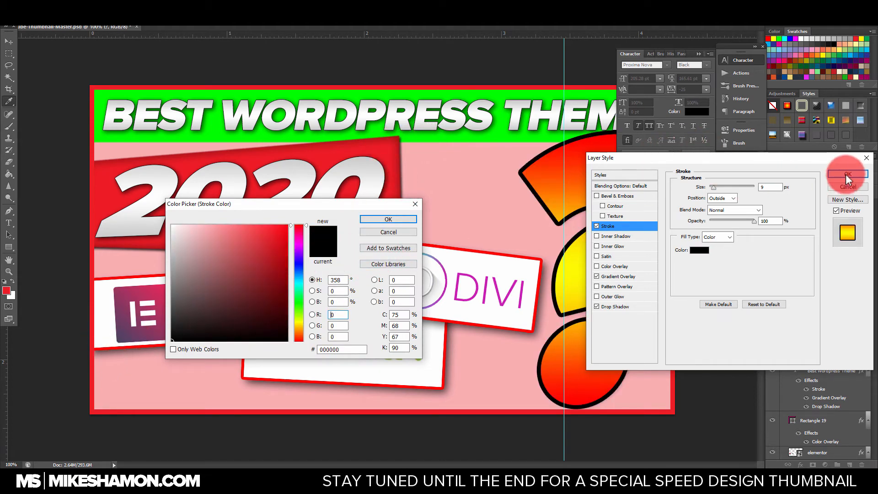
left_click(392, 219)
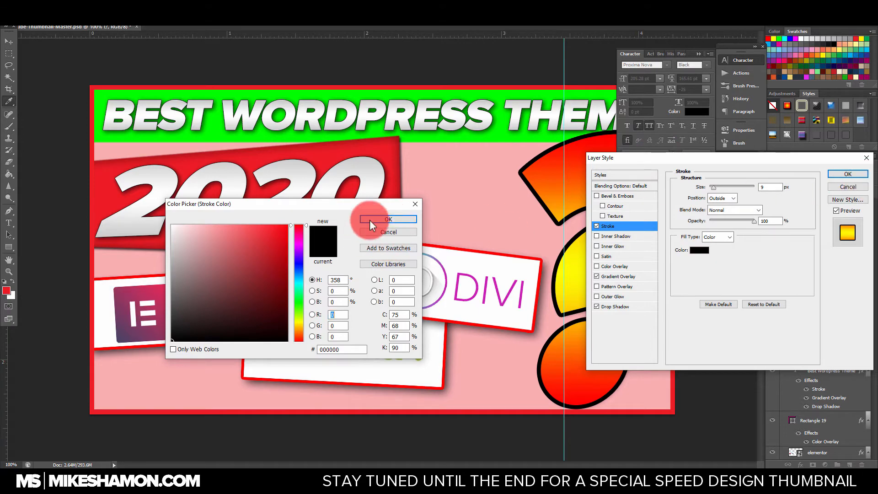
left_click(375, 221)
left_click(856, 176)
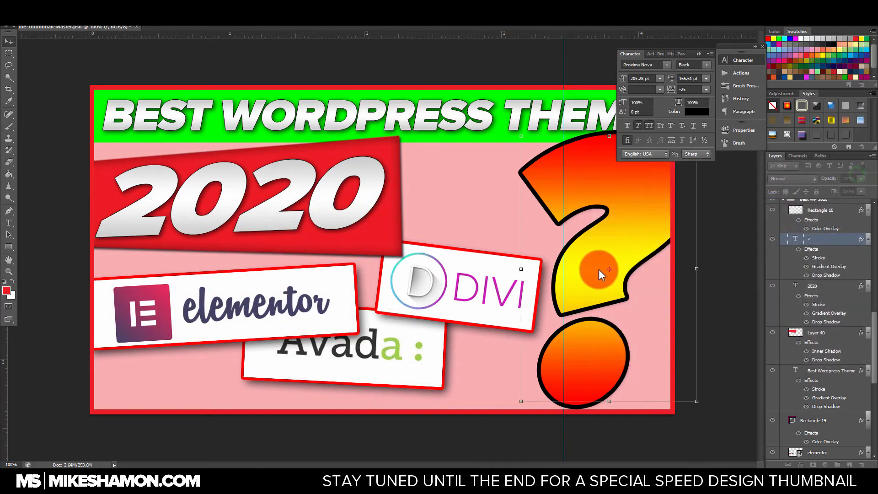
Step: Move the avada logo down and right, below the divi logo, and enlarge it towards the question mark
left_click(840, 288)
scroll(827, 361, "down", 5)
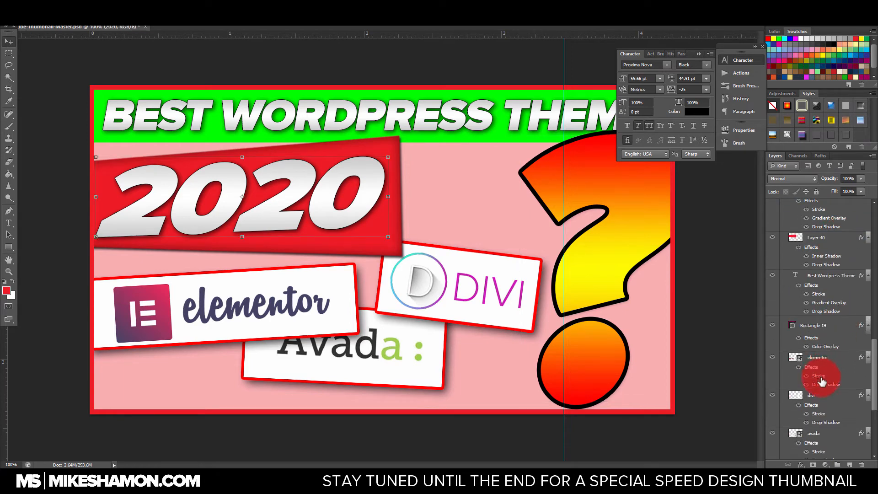
scroll(832, 367, "down", 3)
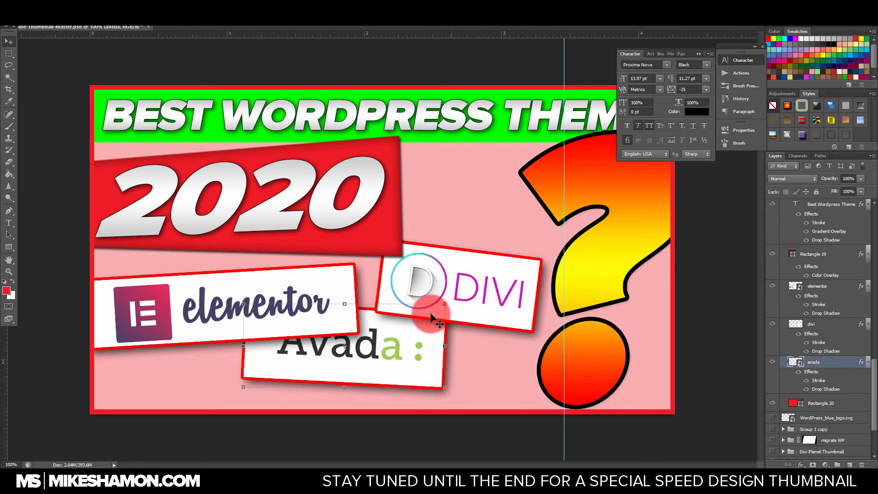
left_click_drag(440, 353, 474, 368)
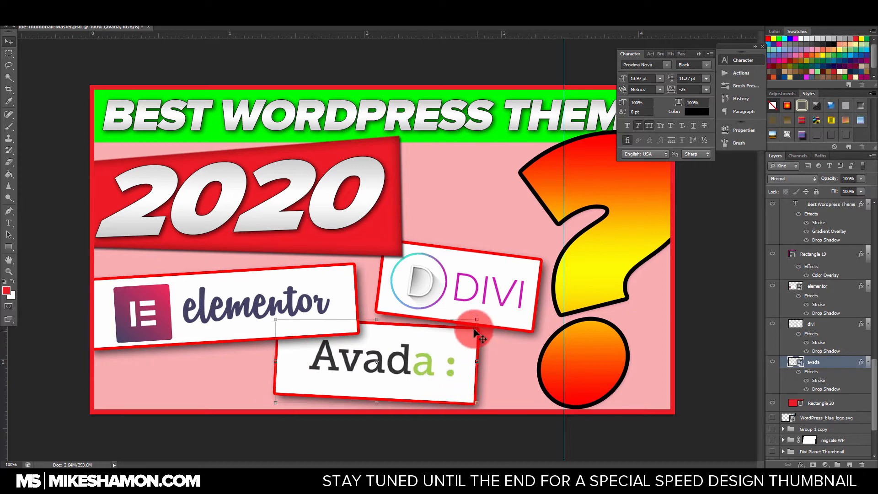
left_click_drag(479, 318, 524, 313)
mouse_move(494, 345)
left_mouse_down()
mouse_move(478, 347)
mouse_move(491, 342)
left_mouse_up()
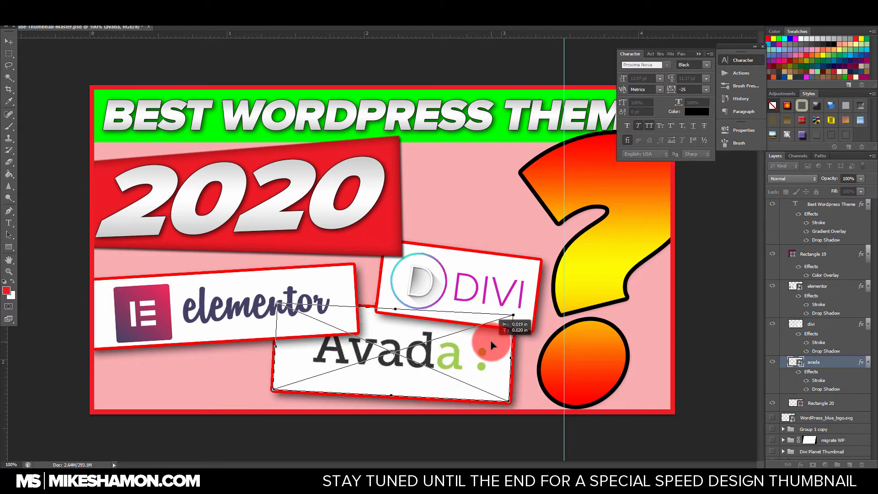
key("Return")
Step: Enlarge the divi logo and move it up beside the 2020 banner, partly behind the question mark
left_click(836, 324)
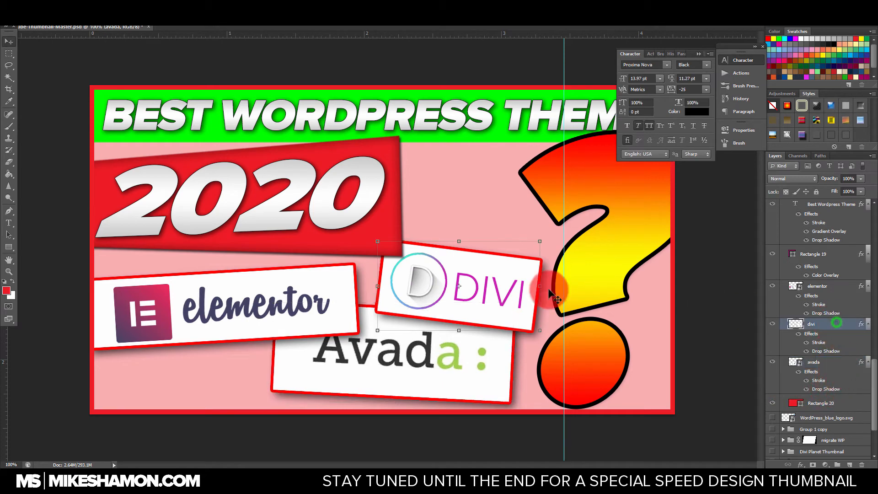
left_click_drag(544, 244, 583, 191)
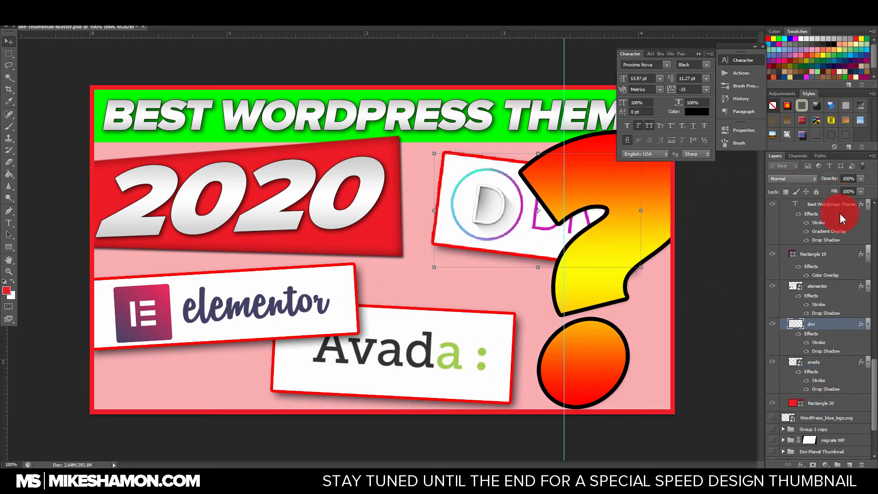
scroll(837, 306, "up", 8)
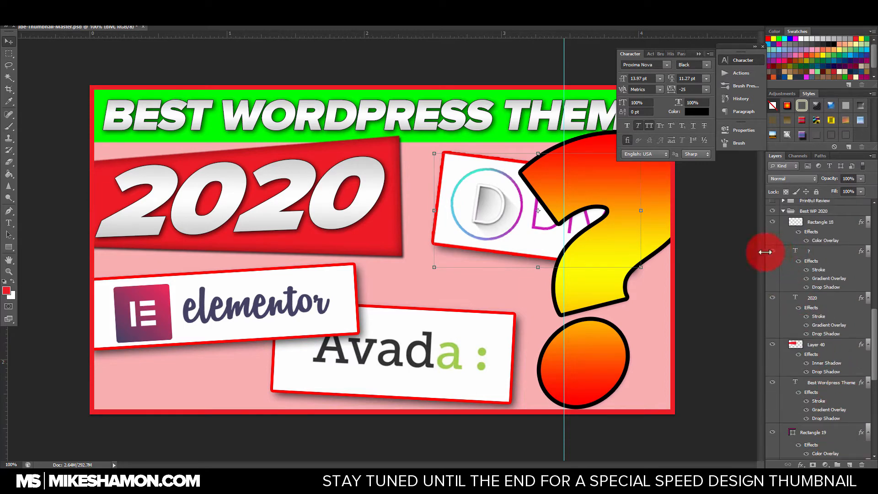
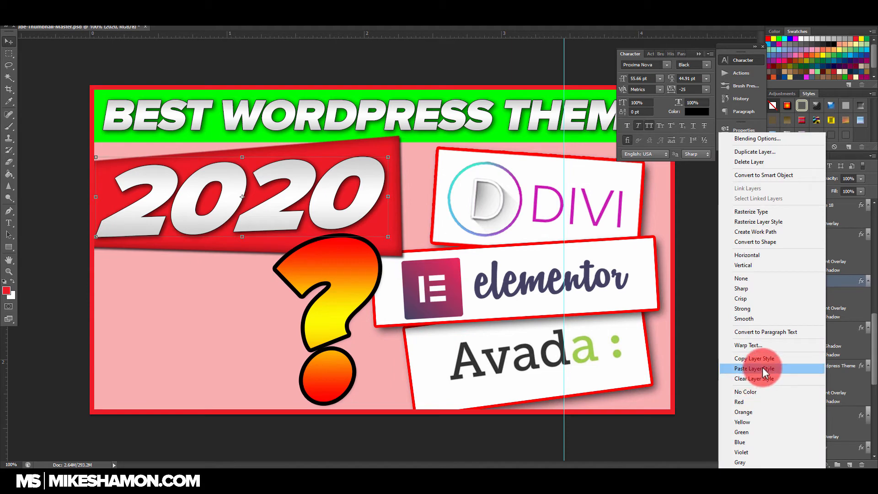
Step: Paste the 2020 text's layer style onto the question mark layer and nudge the question mark slightly right
left_click(853, 238)
right_click(853, 233)
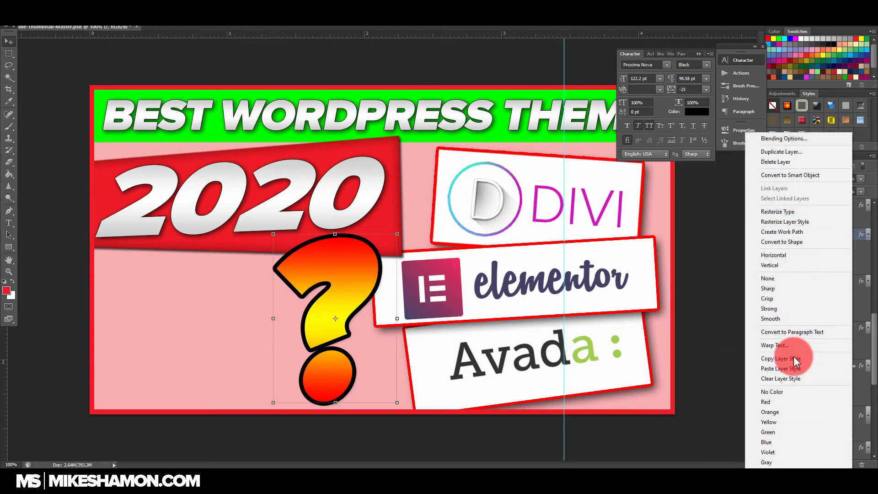
left_click(792, 368)
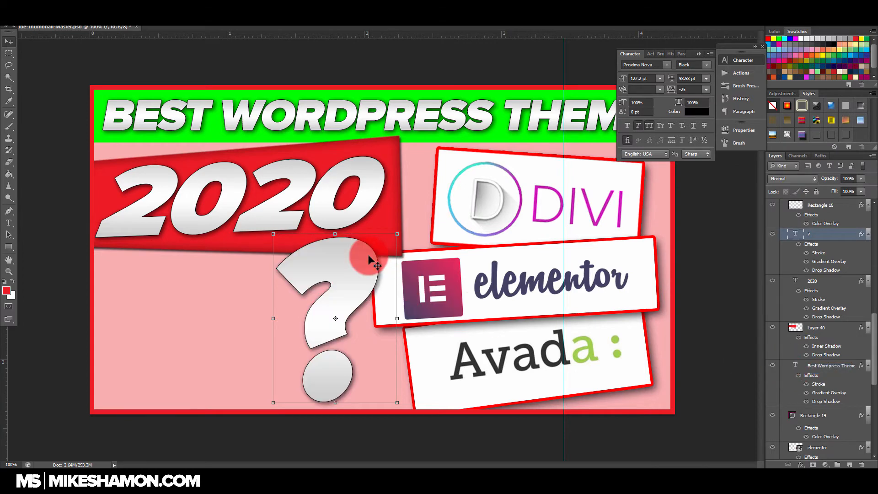
left_click_drag(399, 234, 395, 235)
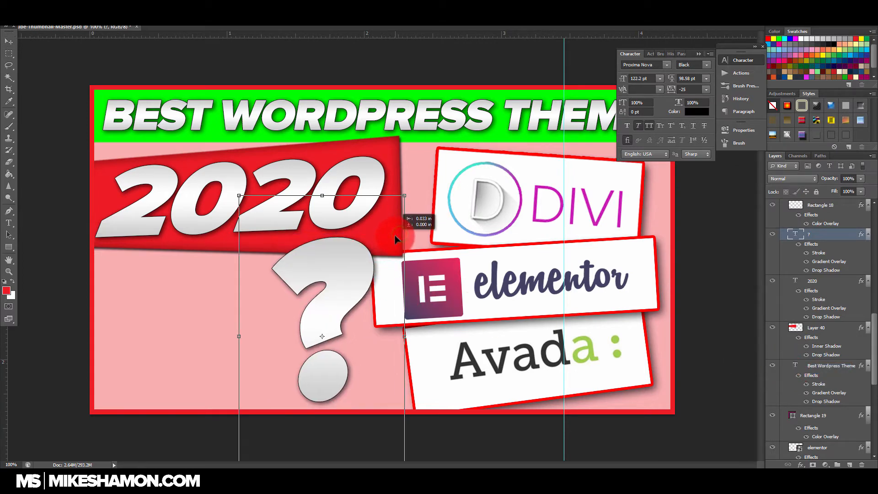
mouse_move(362, 260)
left_mouse_down()
mouse_move(401, 257)
mouse_move(373, 257)
left_mouse_up()
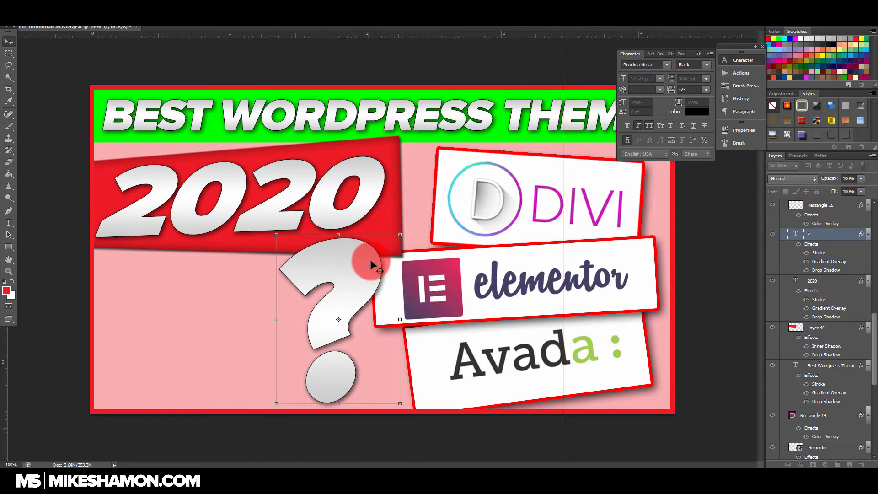
Step: Show the Face copy 3 layer with the capped, bearded face in the thumbnail's lower left corner
left_click_drag(868, 363, 823, 297)
left_click(772, 305)
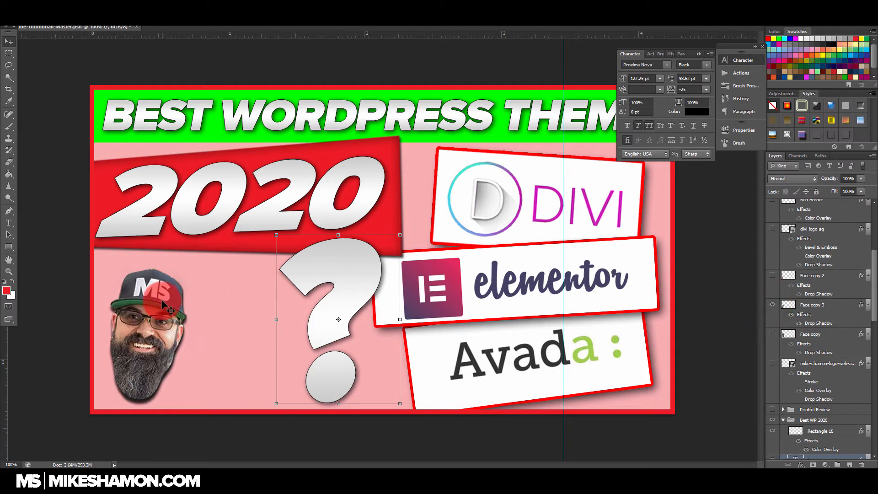
Step: Place the Believe Tall T-Shirt PNG from the _Y_Images_for_Videos folder into the thumbnail
left_click(50, 479)
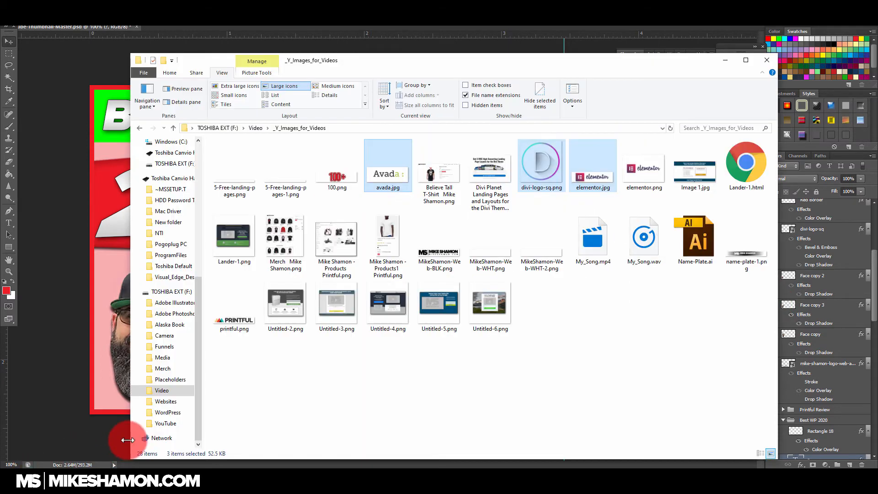
left_click(446, 175)
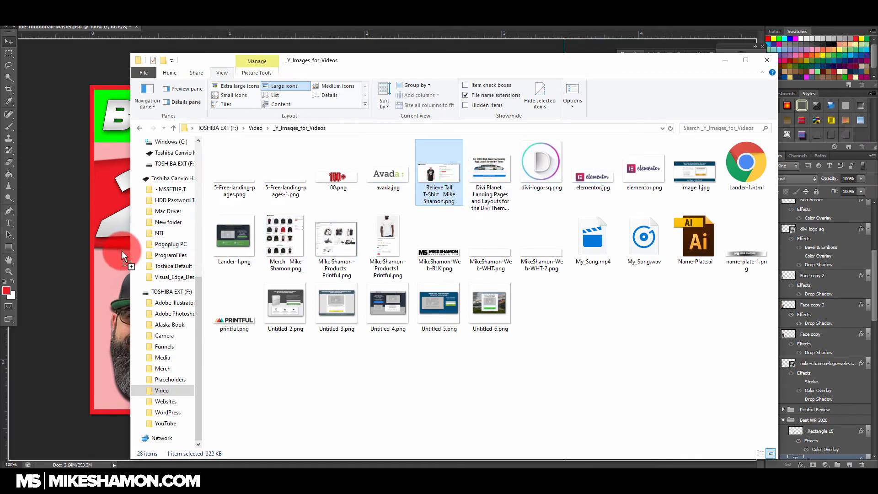
left_click(123, 251)
left_click_drag(292, 231, 289, 235)
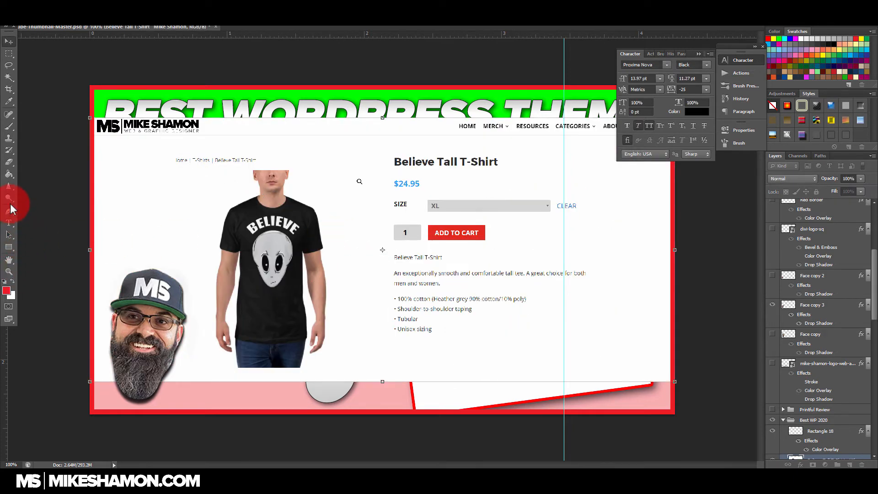
Step: Select the white background of the T-shirt screenshot with the Magic Wand and rasterize its smart object layer
left_click(10, 72)
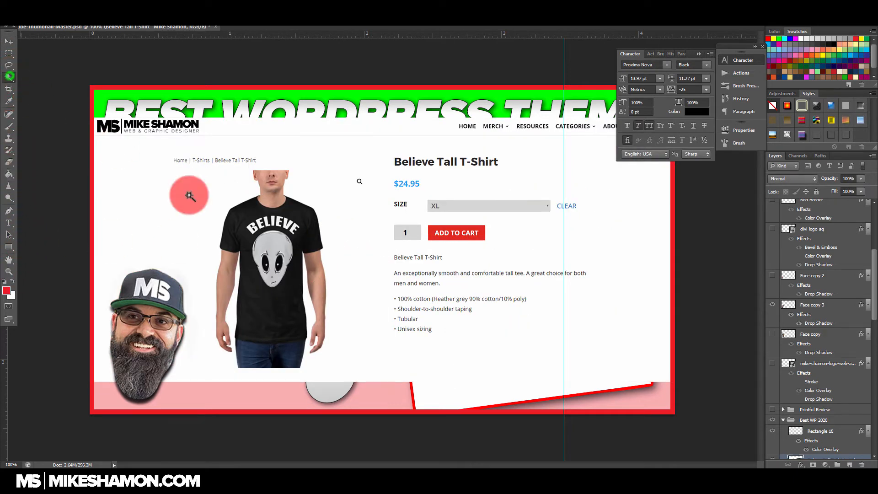
left_click(232, 315)
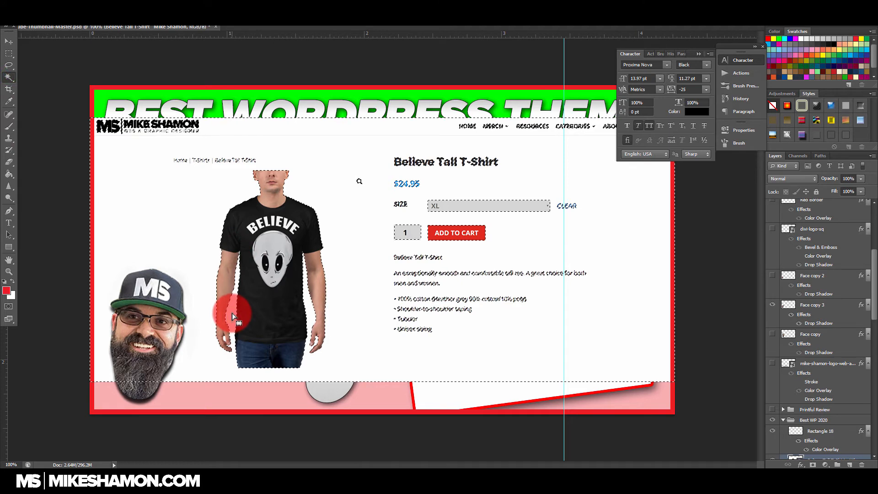
key("Delete")
left_click(430, 176)
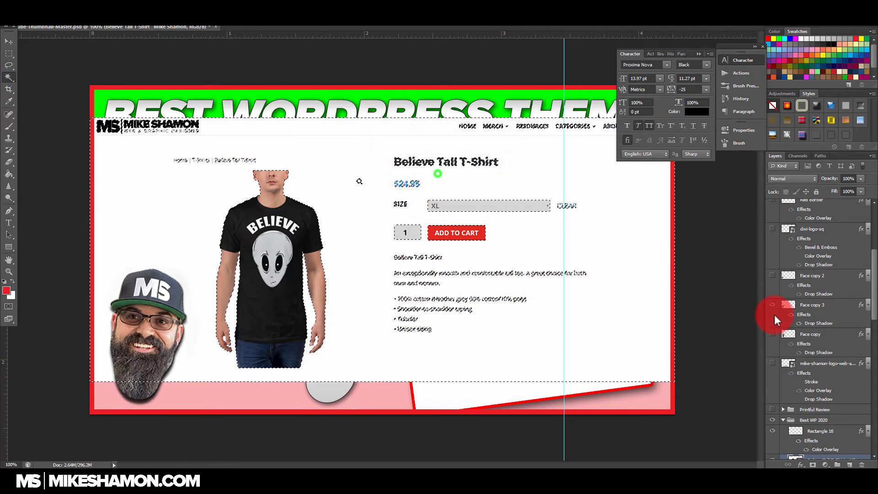
scroll(819, 352, "down", 3)
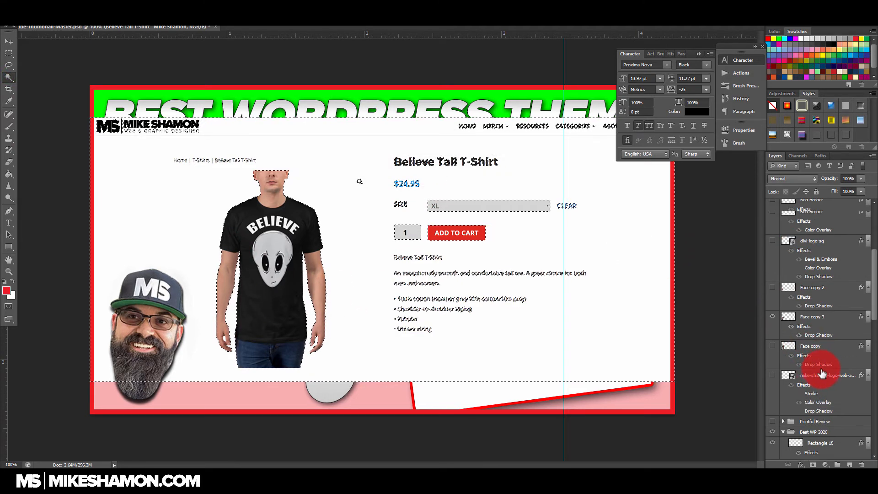
left_click(795, 423)
key("e")
left_click(267, 207)
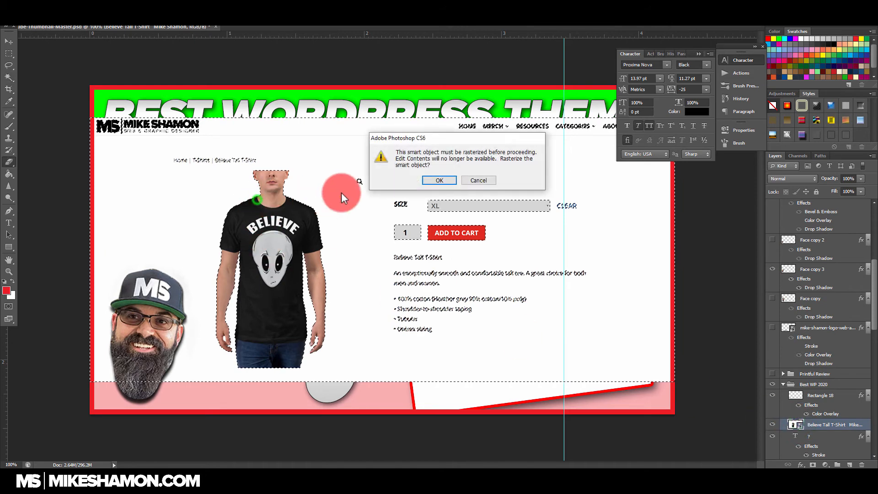
left_click(435, 182)
Step: Try deleting the selected white background around the shirt model, and undo the deletion
left_click(9, 76)
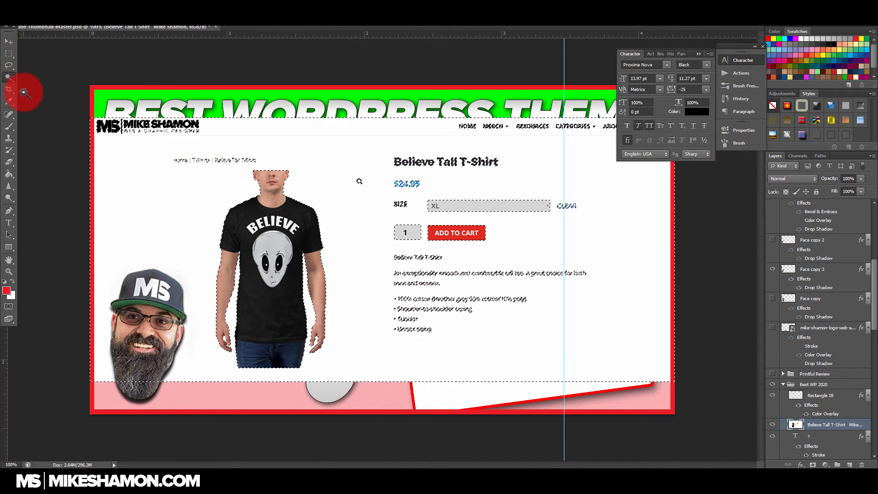
key("Delete")
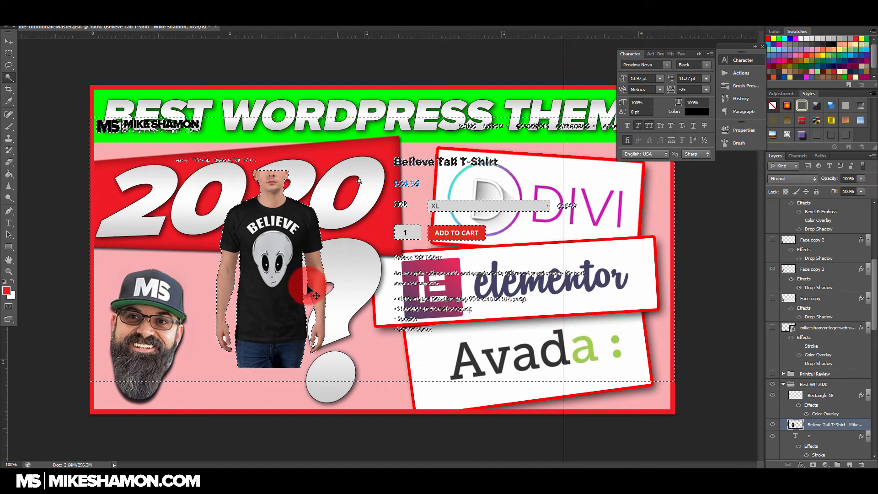
key("ctrl+z")
Step: Clear the selection and trace a closed Pen path along the outer edge of the model's arm below the sleeve
left_click(8, 41)
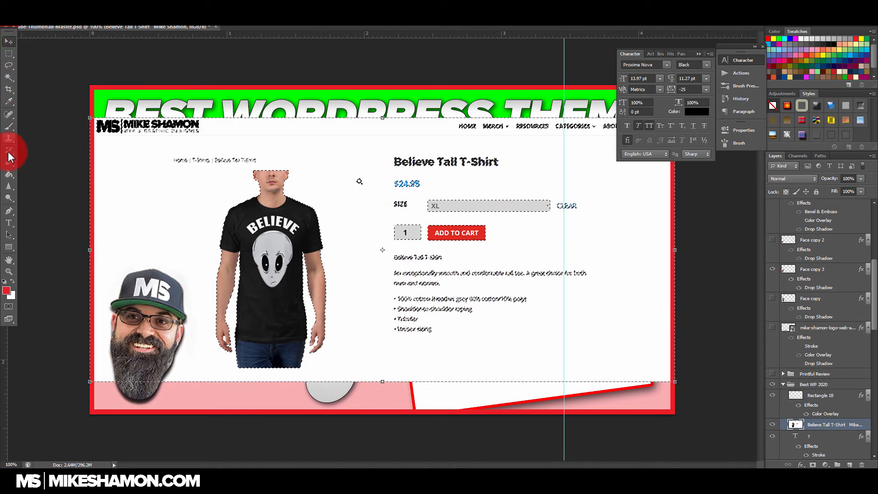
left_click(8, 211)
key("ctrl+d")
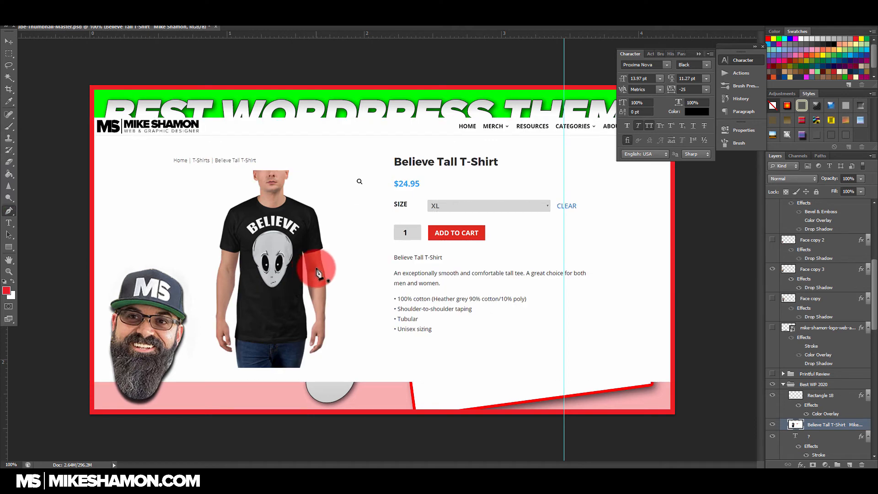
scroll(294, 264, "up", 2)
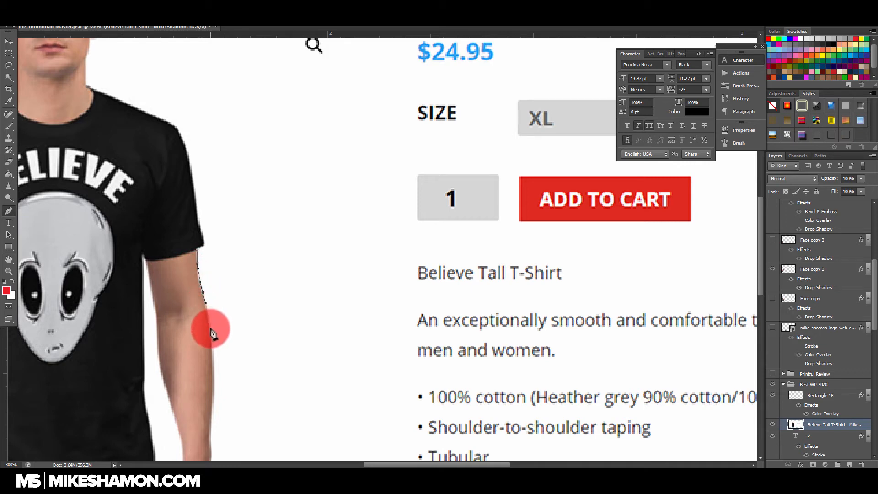
left_click(234, 330)
left_click(255, 291)
left_click_drag(243, 228, 238, 218)
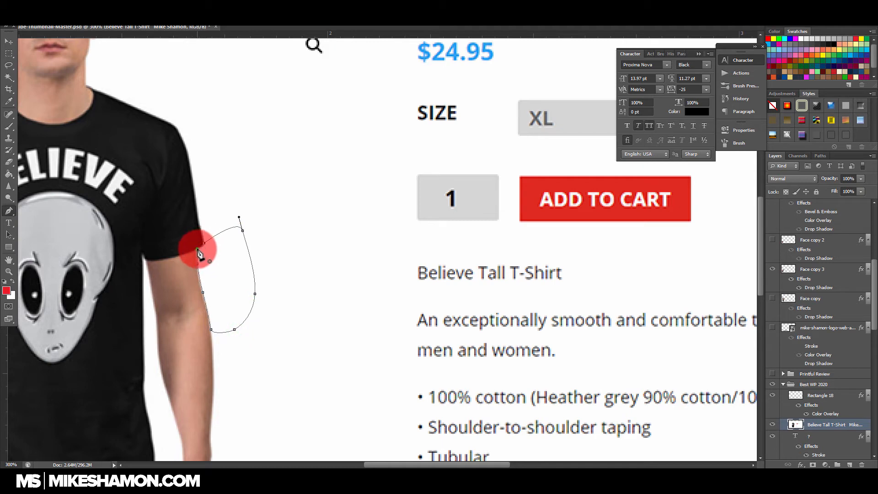
Step: Convert the path beside the arm to a selection, delete the white area inside it, and deselect
right_click(214, 260)
left_click(244, 293)
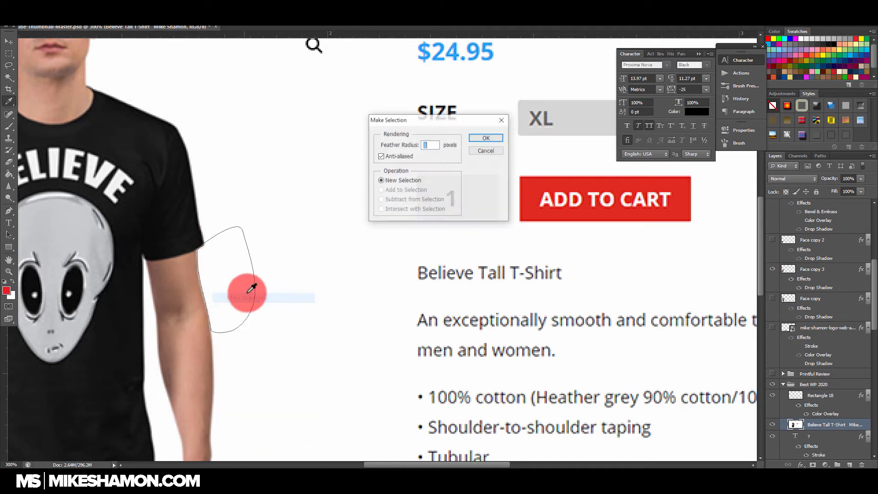
left_click(497, 136)
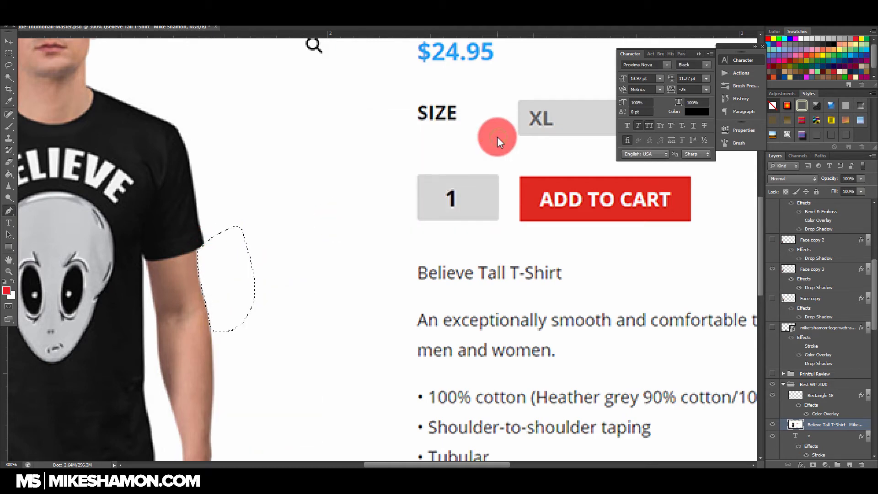
key("Delete")
key("ctrl+d")
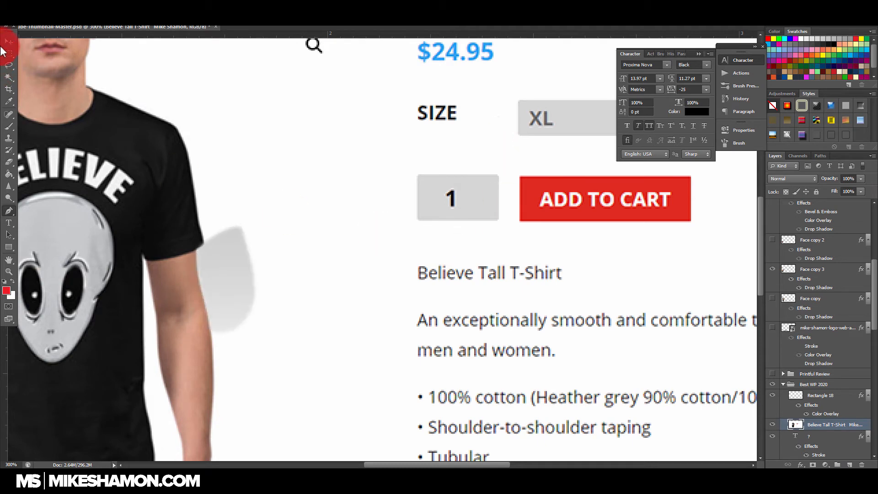
Step: Hide and delete the Believe Tall T-Shirt layer
key("ctrl+minus")
key("ctrl+minus")
key("ctrl+minus")
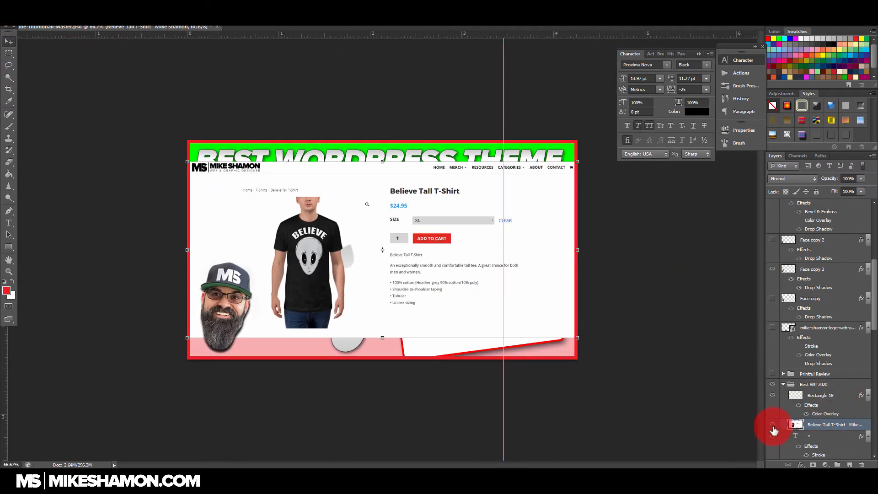
left_click(772, 426)
left_click_drag(834, 424, 861, 465)
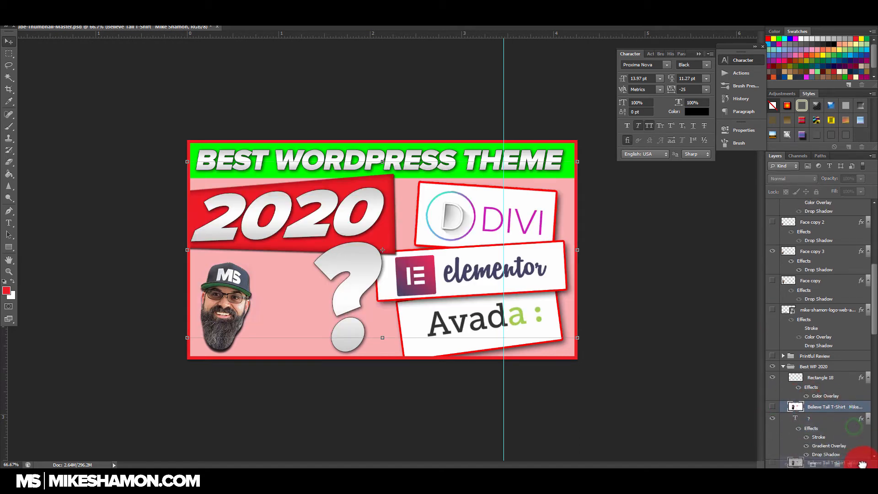
Step: Show the white MS web designer logo layer beside the face at the thumbnail's lower edge
scroll(840, 302, "up", 3)
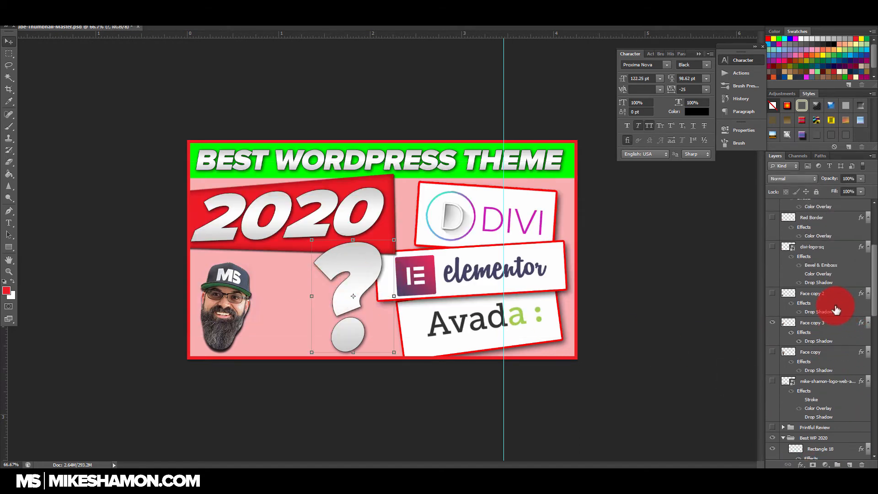
scroll(836, 311, "down", 2)
left_click(773, 334)
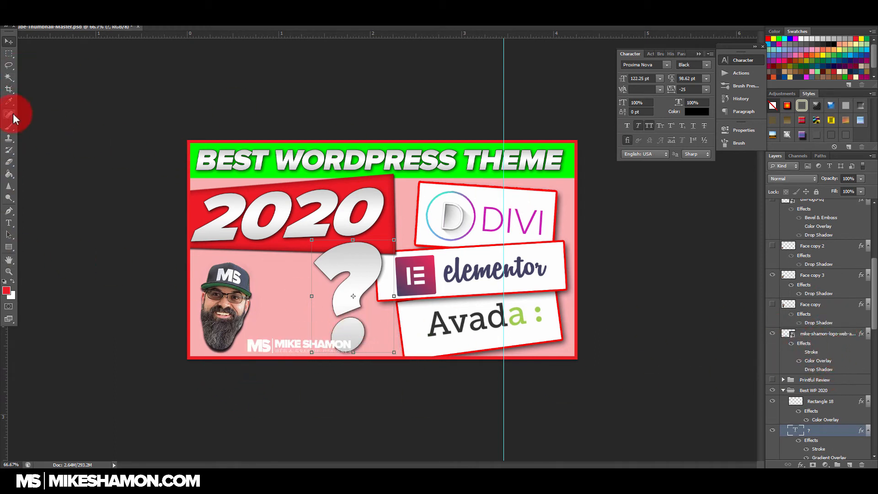
Step: Try a red rectangle behind the logo along the thumbnail's lower edge, make it slightly shorter and about 2.3 in wide, and delete it
left_click(9, 247)
left_click_drag(178, 331, 583, 362)
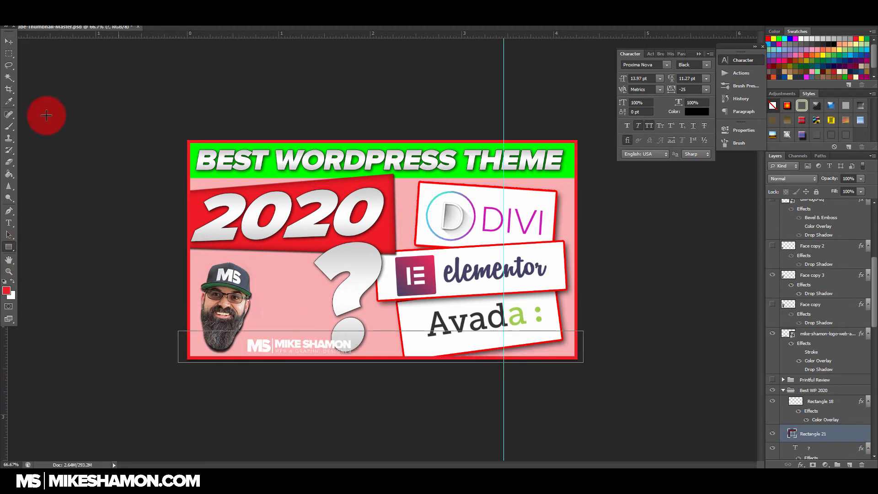
left_click(9, 44)
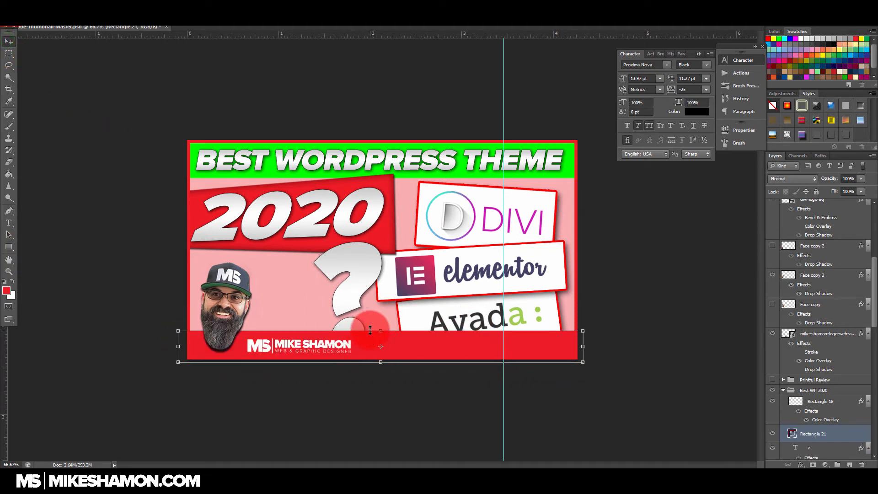
left_click_drag(382, 331, 382, 336)
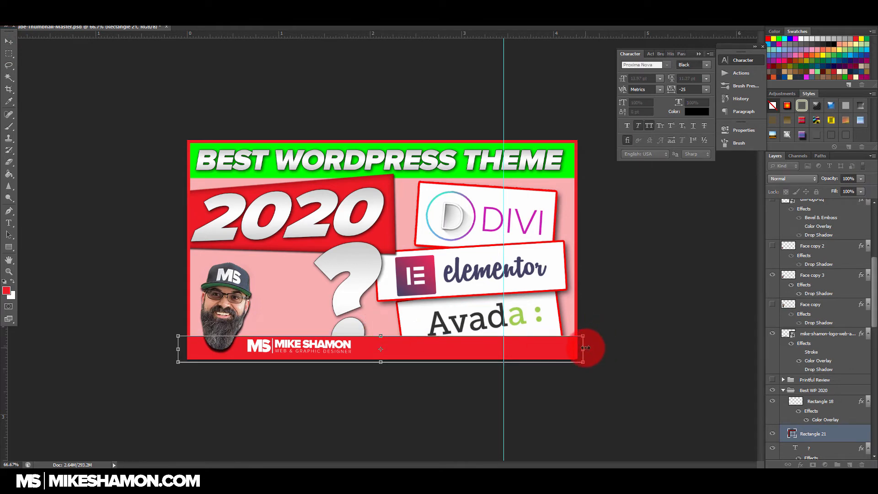
left_click_drag(510, 348, 390, 348)
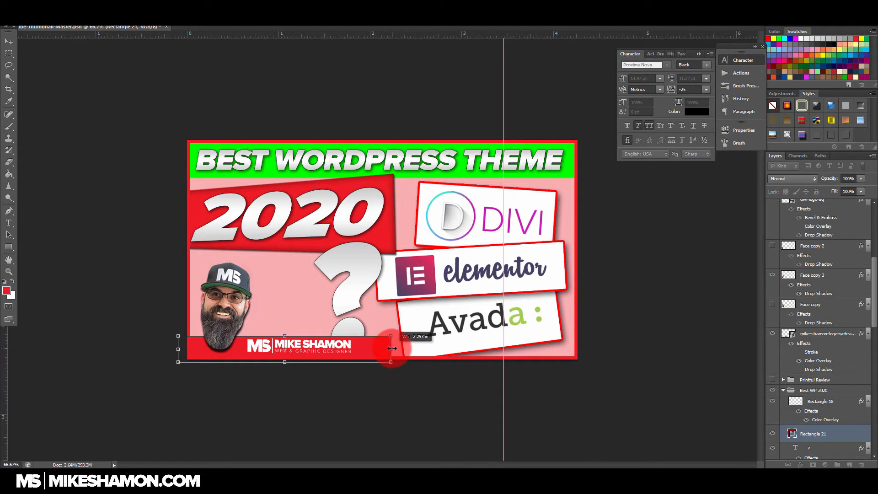
key("Return")
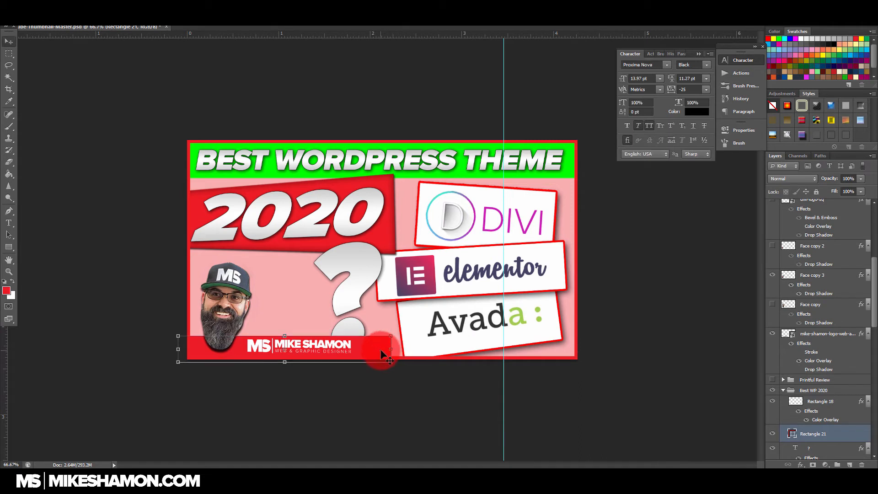
key("Delete")
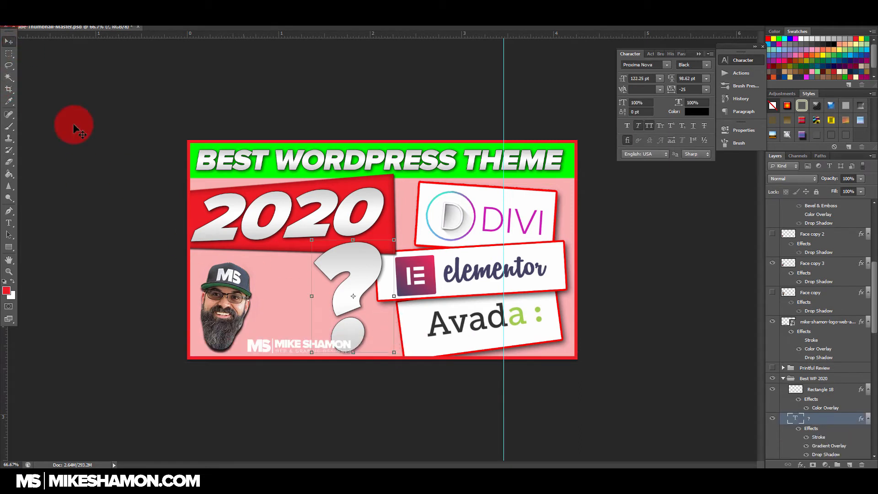
Step: Draw a closed path around the logo and the thumbnail's lower-left edge with a slanted right end, and convert it to a selection
key("p")
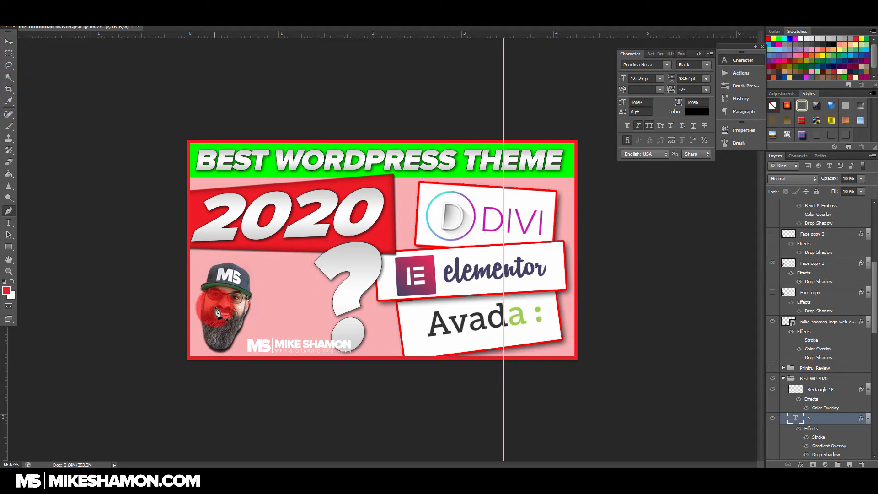
left_click(182, 336)
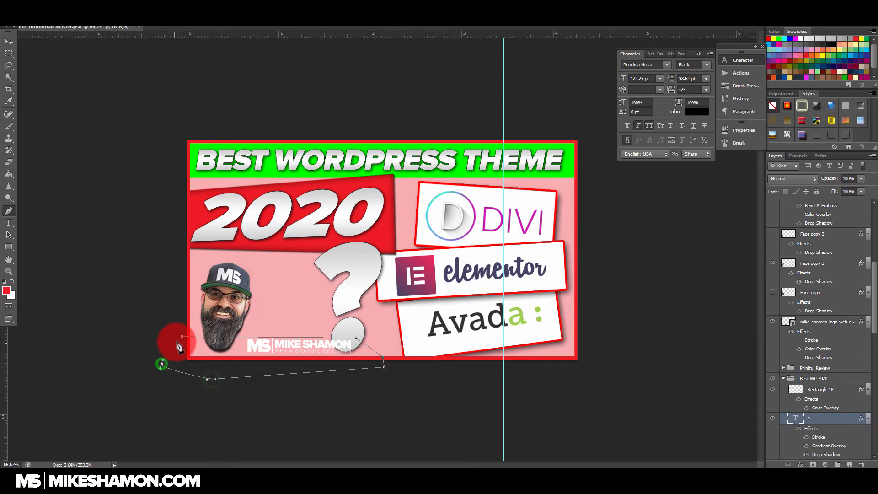
right_click(201, 346)
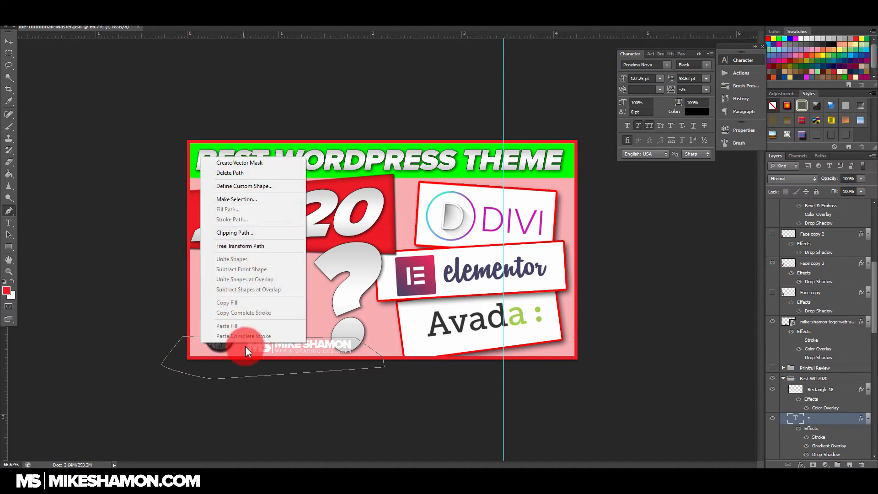
left_click(242, 200)
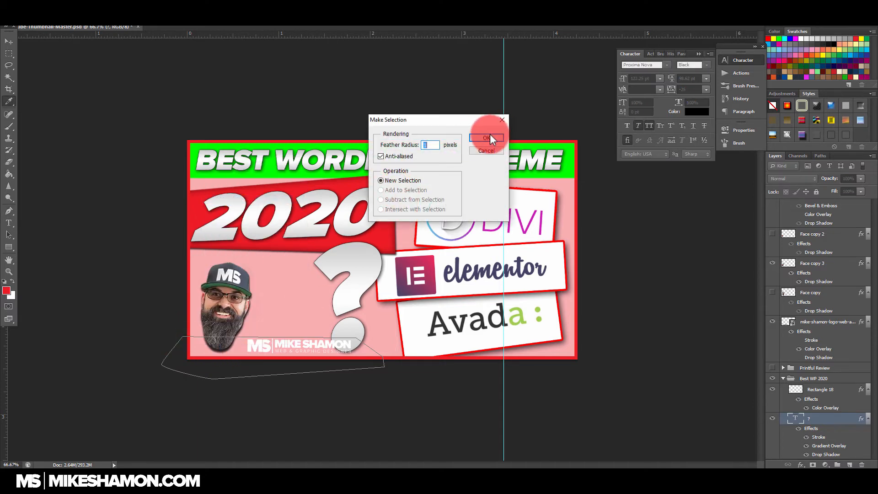
left_click(489, 133)
left_click(207, 352)
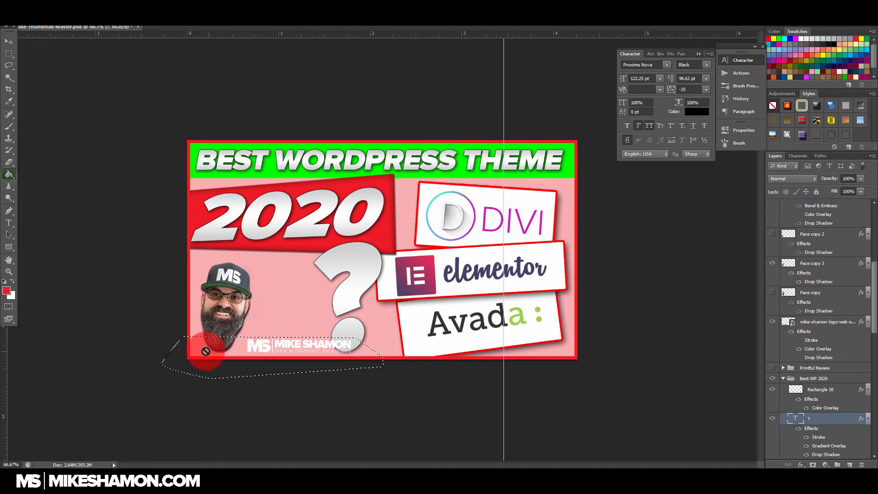
left_click(211, 347)
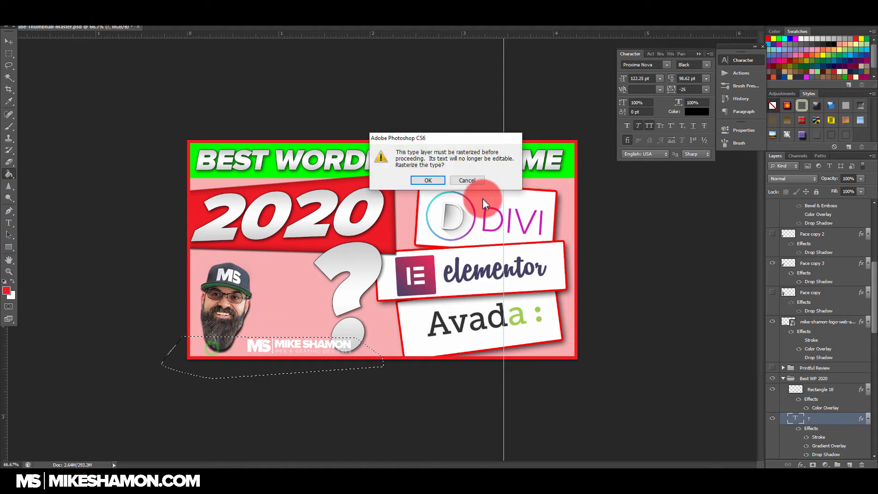
left_click(475, 180)
left_click(451, 214)
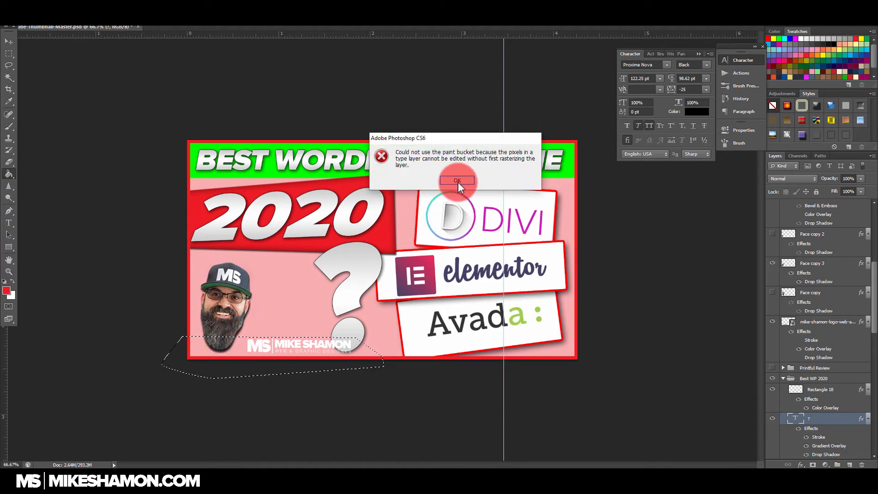
left_click(457, 180)
Step: Fill the selection with orange on a new layer, deselect, and stretch the resulting strip slightly taller
left_click(849, 464)
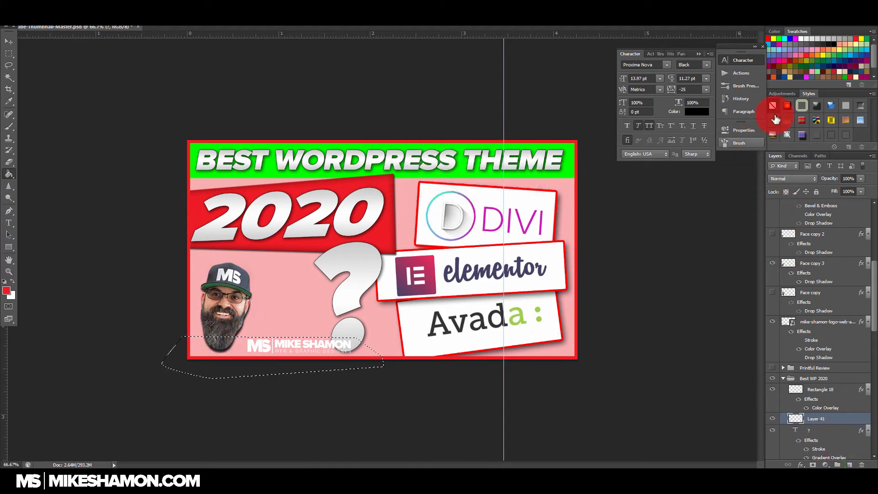
left_click(821, 52)
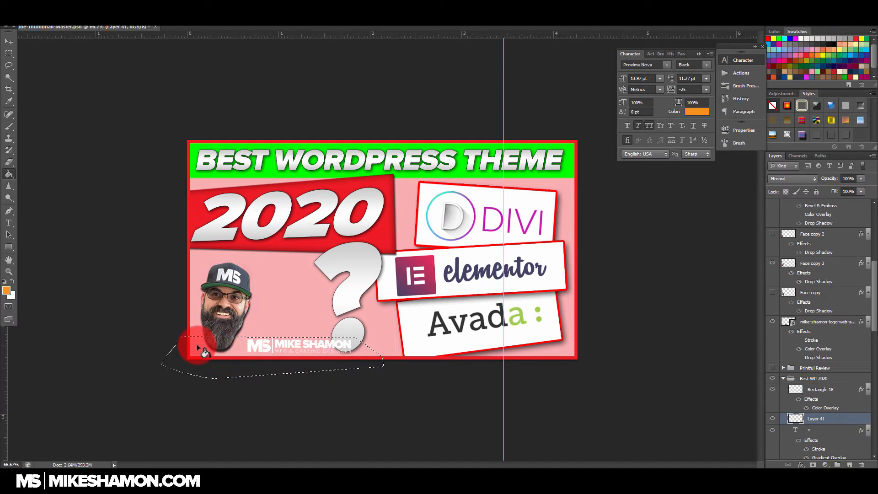
left_click(247, 349)
left_click(10, 44)
key("ctrl+d")
left_click(366, 361)
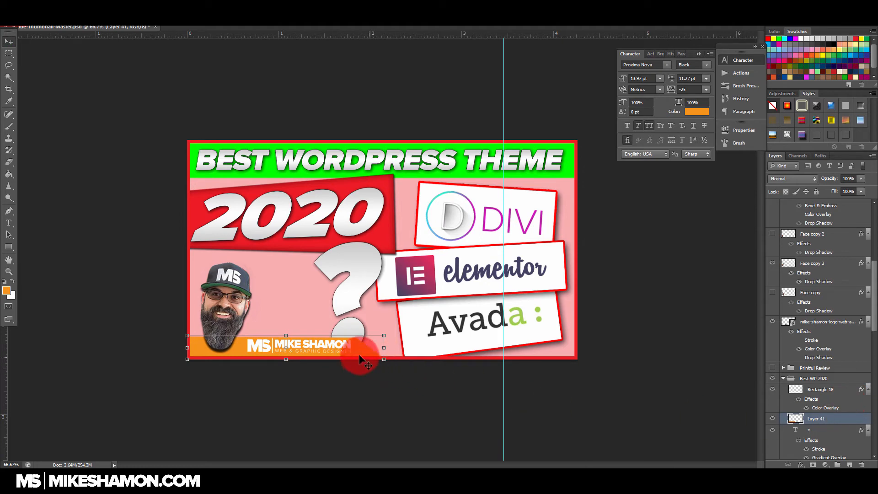
left_click_drag(286, 335, 287, 332)
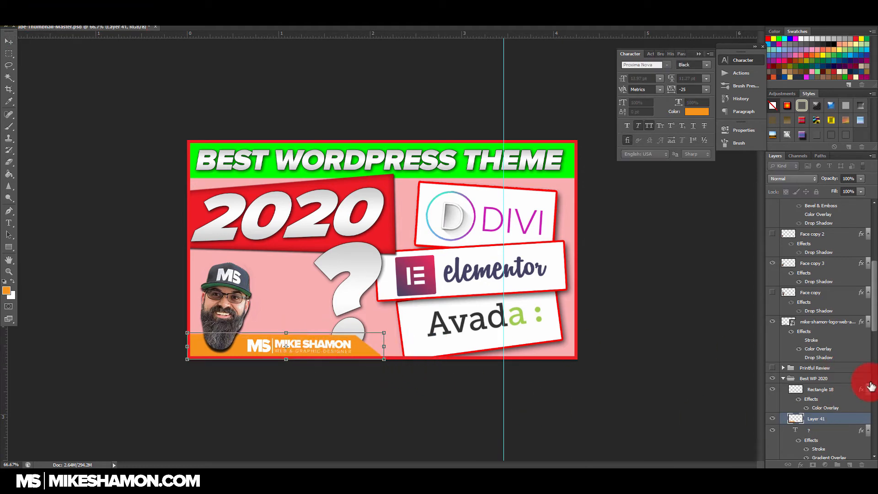
Step: Add a drop shadow to the orange logo strip
left_click(849, 420)
double_click(850, 417)
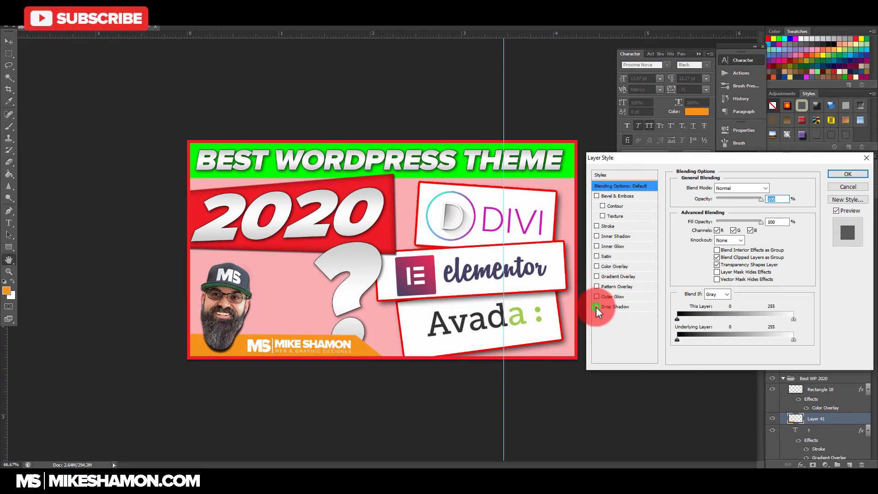
left_click(597, 306)
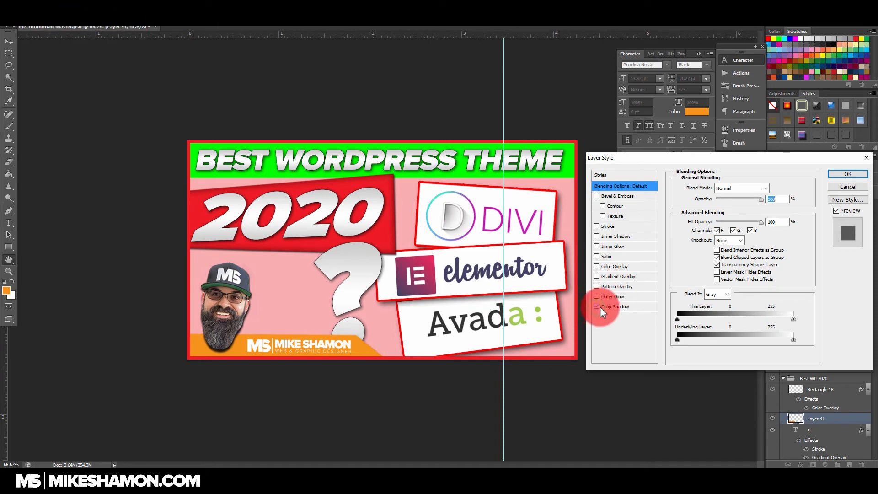
left_click(596, 226)
mouse_move(709, 187)
left_mouse_down()
mouse_move(693, 192)
mouse_move(705, 186)
left_mouse_up()
left_click(596, 225)
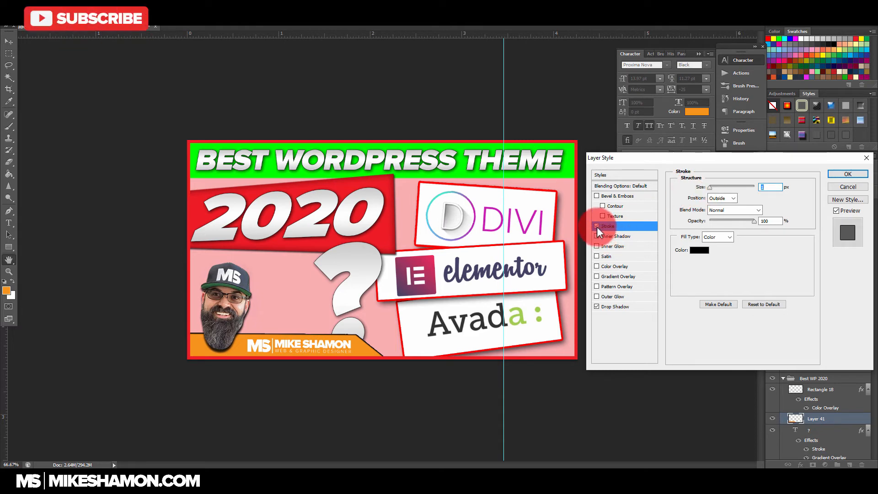
Step: Apply a red color overlay at 100% opacity to the logo strip
left_click(848, 174)
left_click(750, 201)
left_click(619, 268)
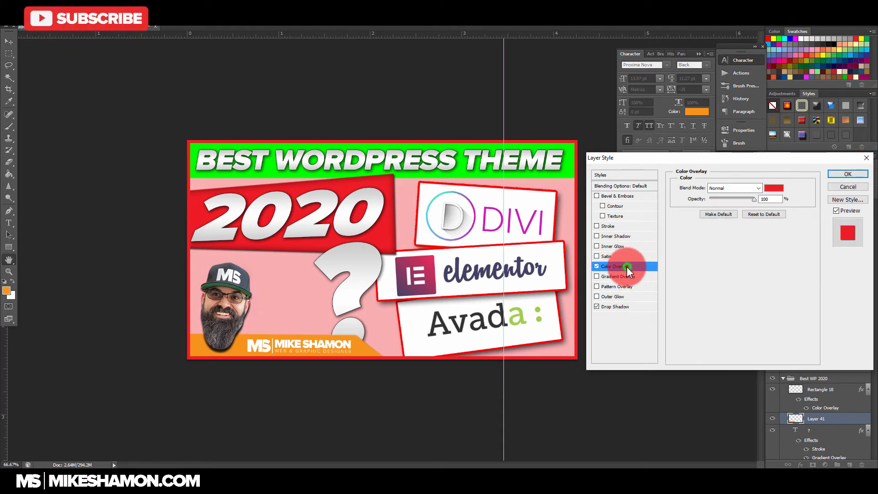
left_click(824, 75)
left_click(852, 174)
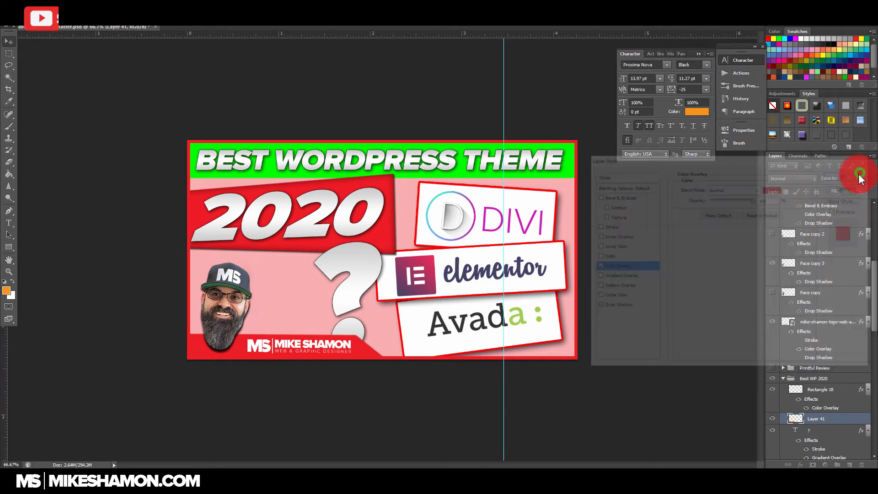
Step: Rotate the question mark clockwise, shift it toward the face, and stack its layer above the red logo strip
scroll(831, 304, "up", 5)
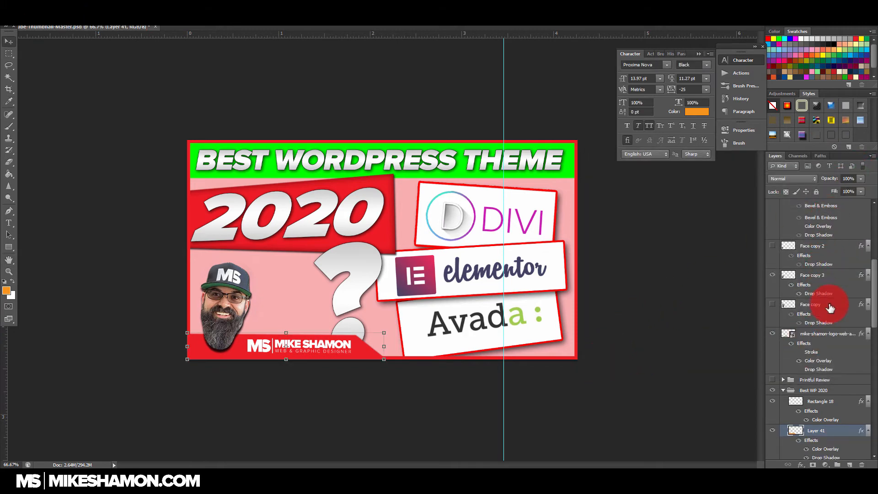
scroll(837, 290, "up", 3)
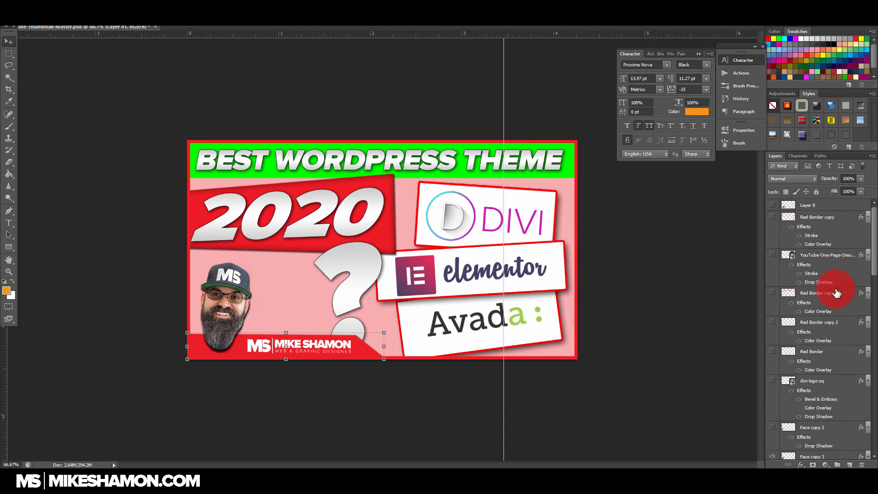
scroll(835, 303, "down", 10)
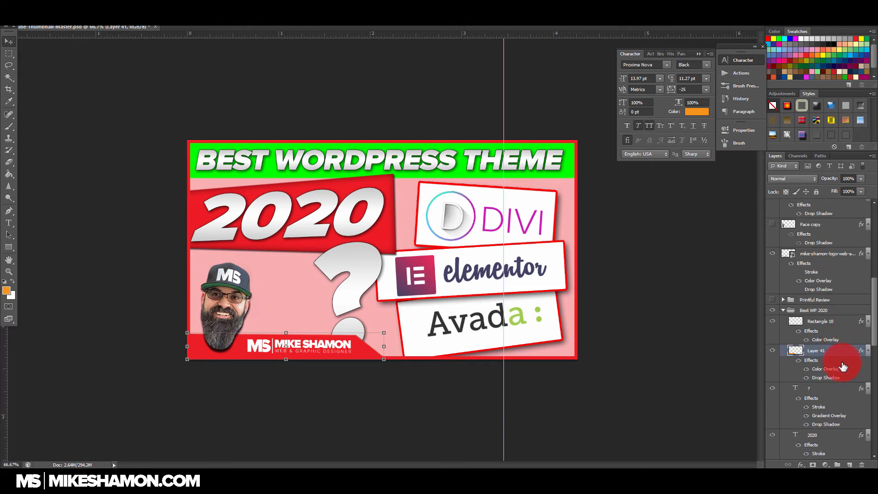
left_click(828, 346)
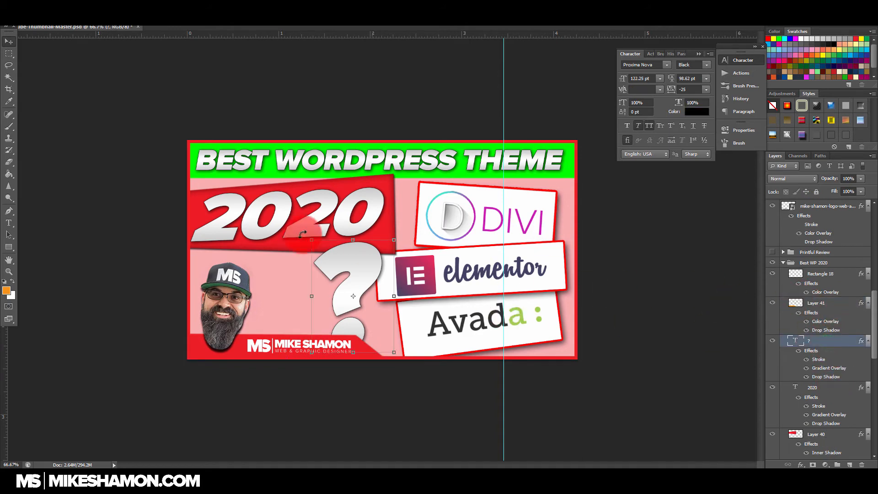
left_click_drag(395, 241, 433, 235)
left_click_drag(371, 264, 346, 271)
key("Return")
left_click_drag(832, 341, 832, 299)
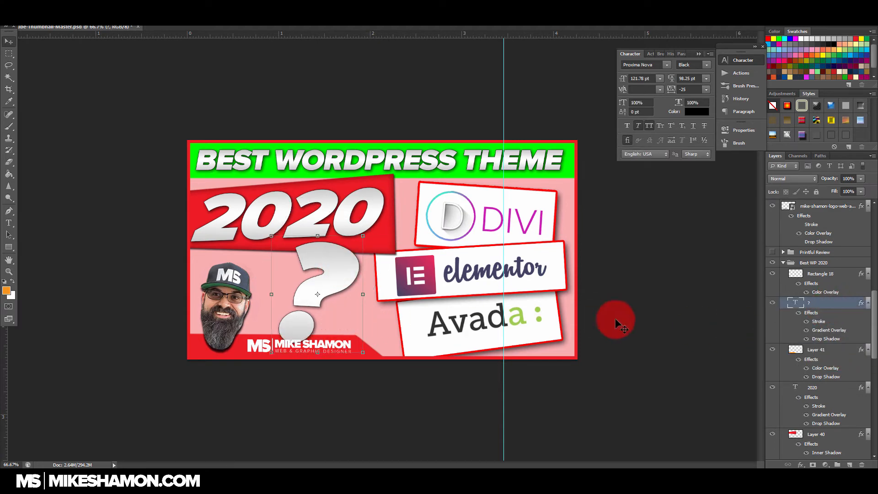
Step: Tilt the visible face, Face copy 3, slightly counterclockwise and nudge it toward the thumbnail's left edge
scroll(842, 290, "up", 3)
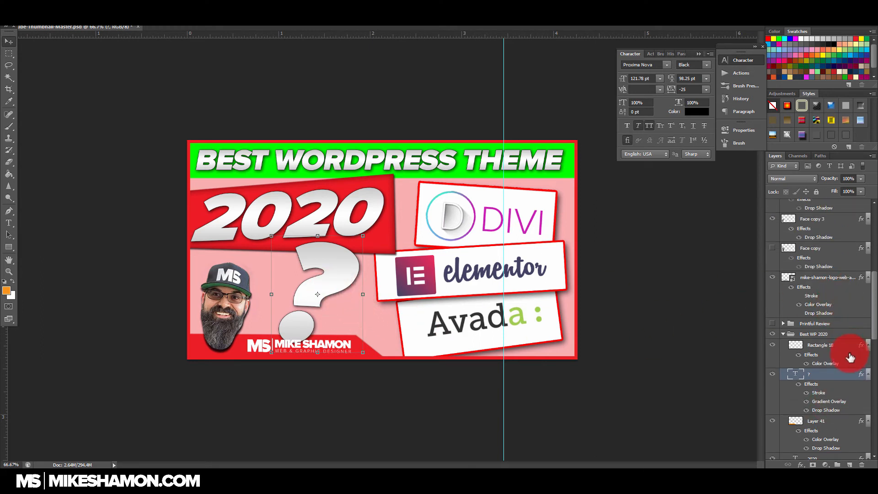
scroll(845, 341, "up", 3)
left_click(811, 305)
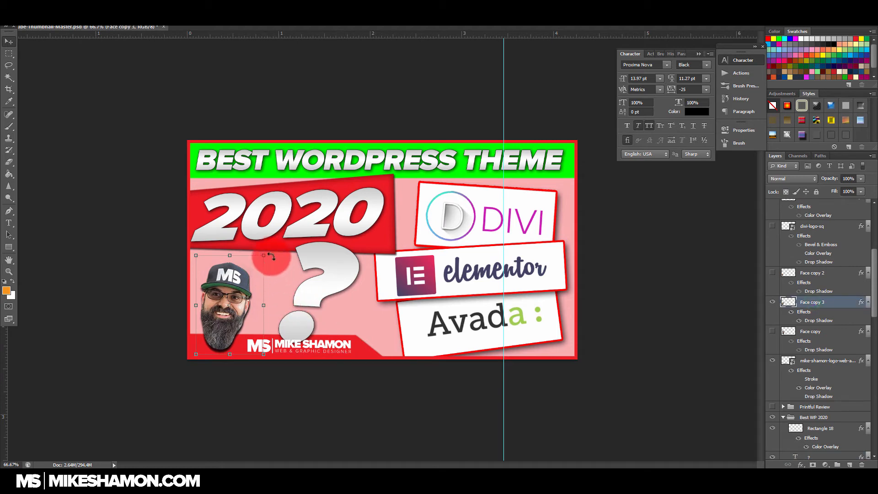
left_click_drag(265, 256, 266, 240)
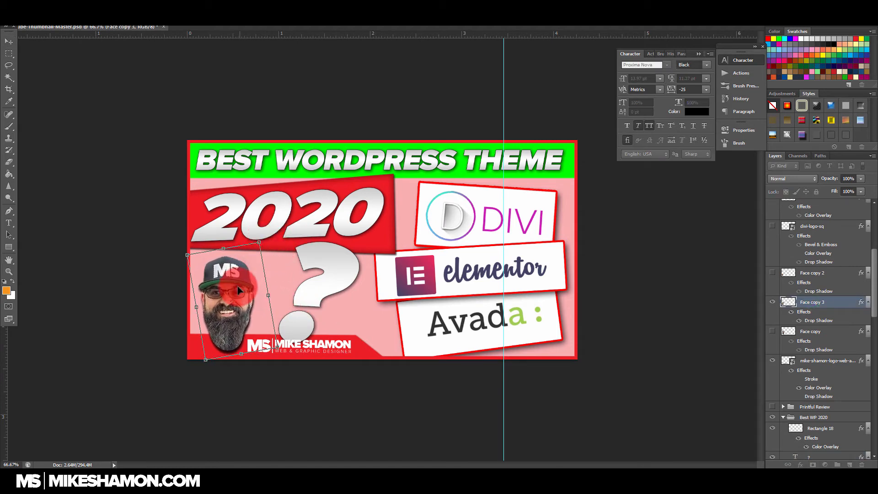
key("Escape")
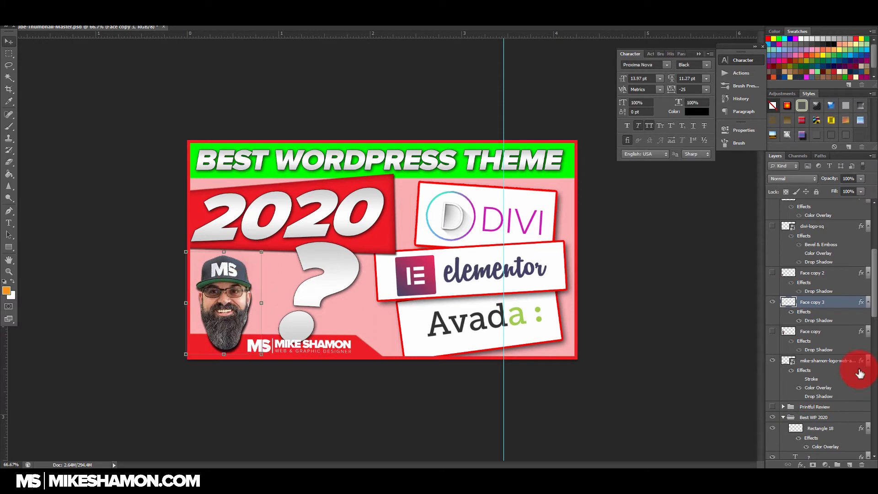
Step: Duplicate the question mark, shrink the copy to 81 pt, and place it rotated clockwise at the lower right of the large one
scroll(823, 343, "down", 5)
left_click(832, 294)
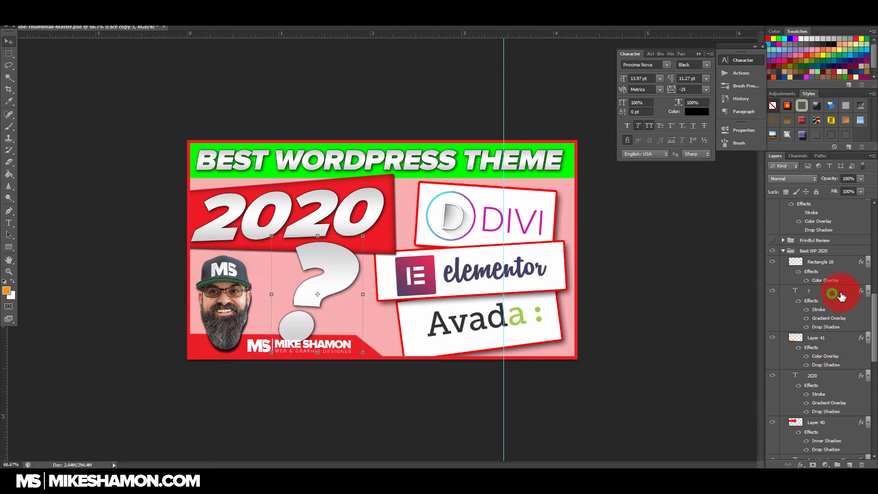
left_click_drag(845, 297, 849, 465)
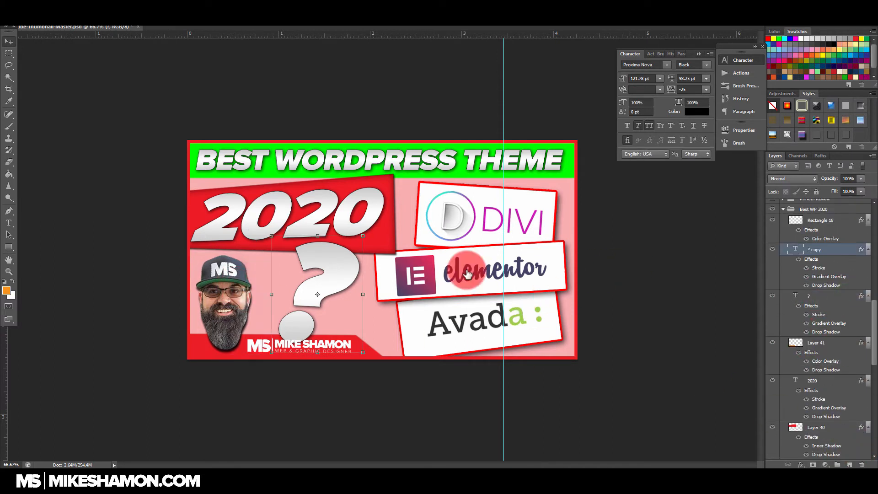
left_click_drag(336, 274, 378, 277)
left_click_drag(402, 234, 380, 305)
left_click_drag(325, 331, 374, 297)
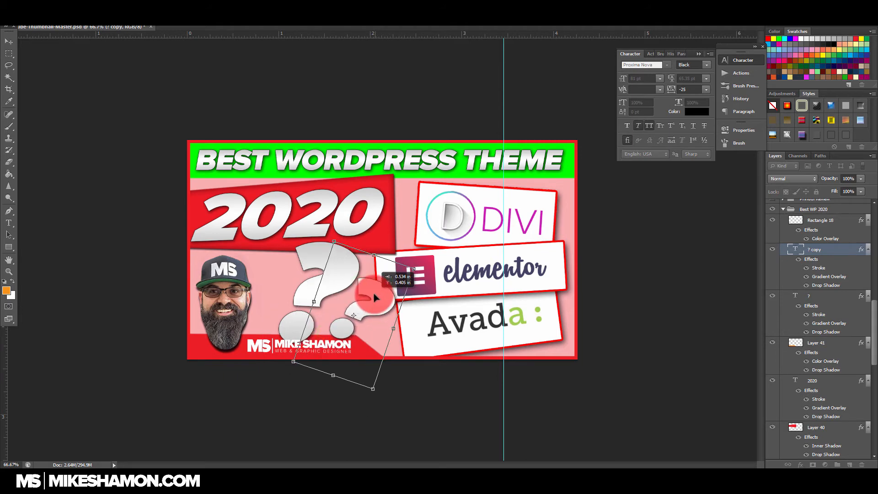
key("Return")
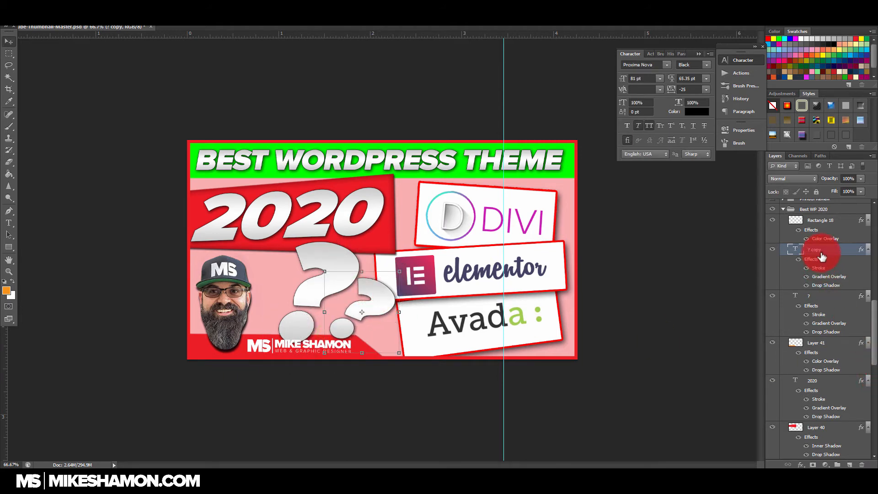
Step: Duplicate the small question mark and place the copy, rotated counterclockwise, between the face and the large question mark
left_click_drag(824, 250, 854, 466)
left_click_drag(366, 297, 281, 295)
key("ctrl+t")
left_click_drag(329, 260, 245, 206)
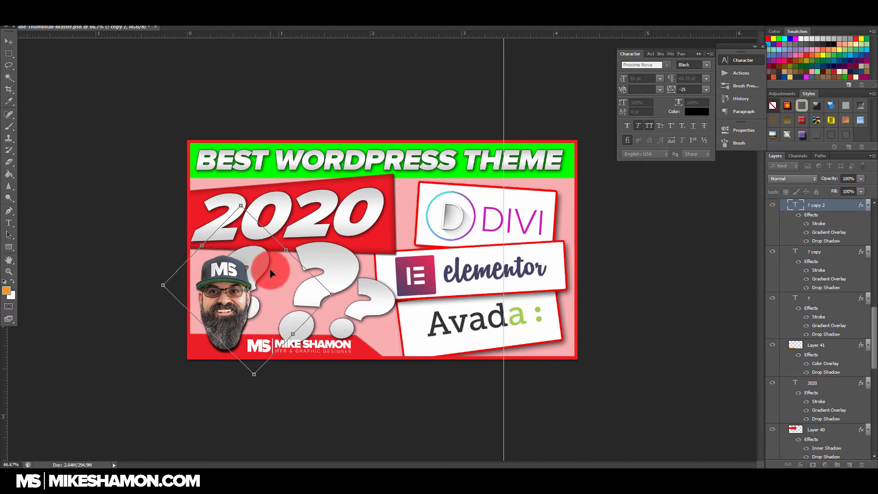
left_click_drag(274, 274, 279, 271)
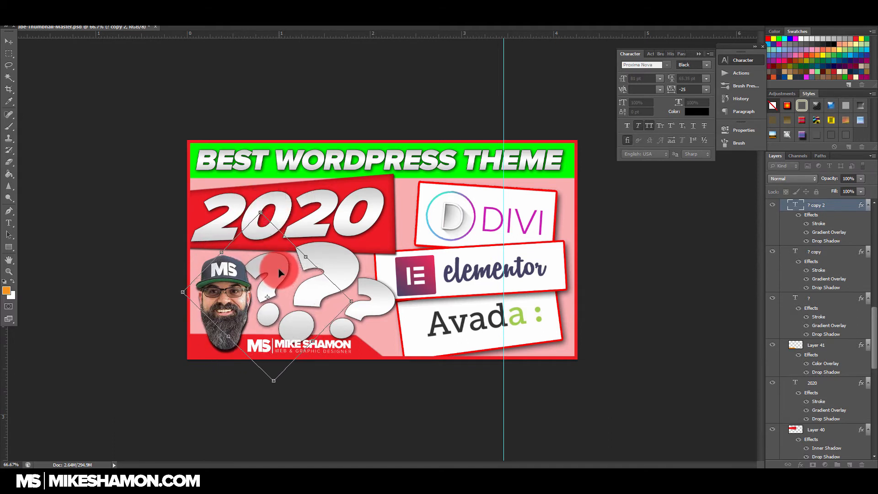
key("Return")
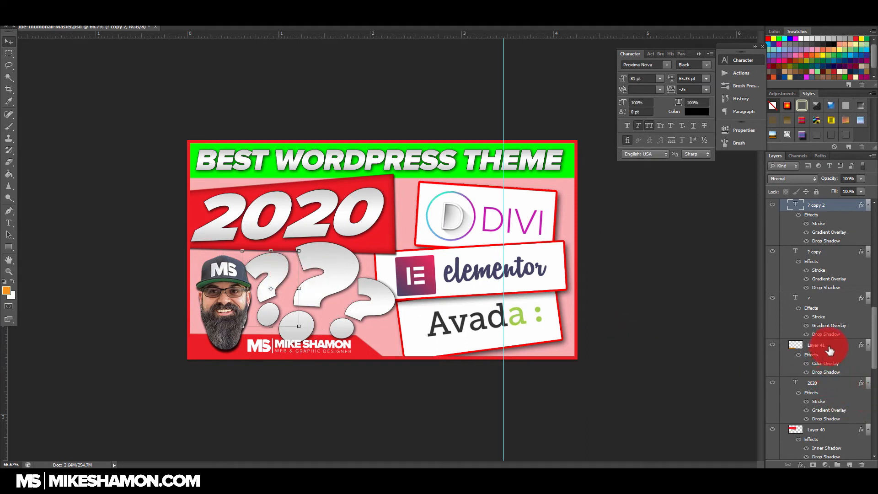
Step: Change the headline bar's color overlay (Rectangle 19) to pure red, ff0000
scroll(828, 384, "down", 5)
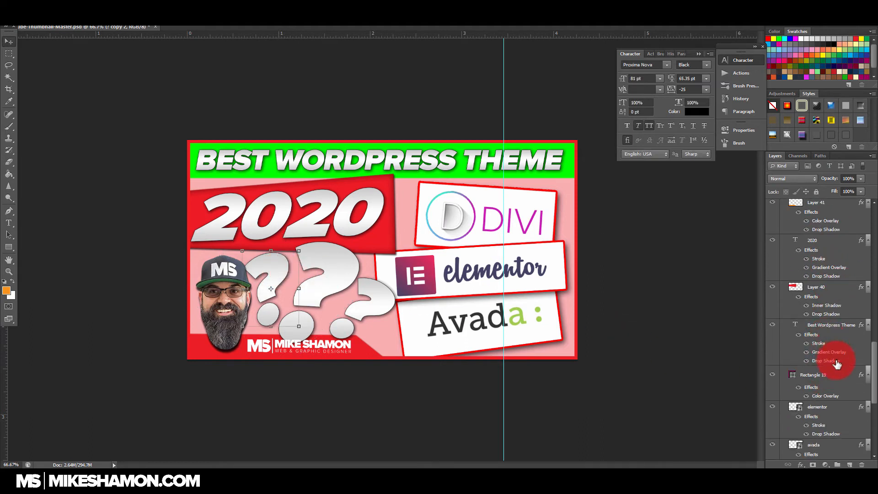
scroll(836, 365, "down", 1)
left_click(837, 362)
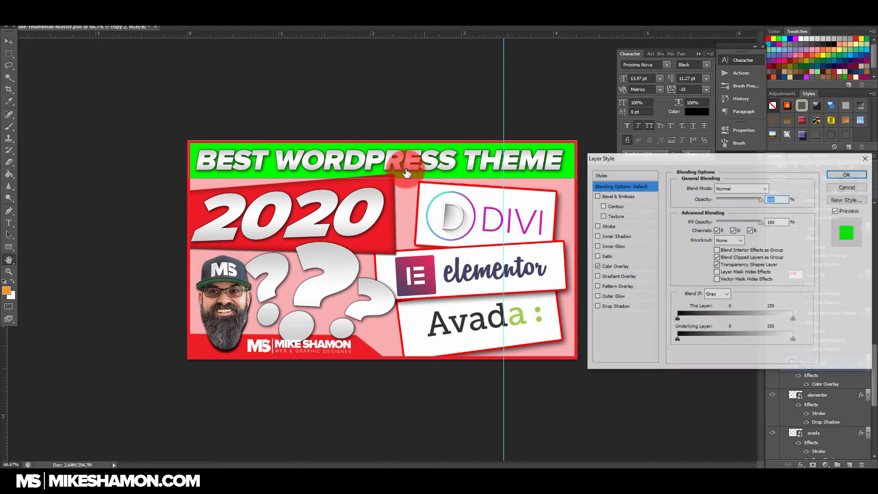
left_click(626, 266)
left_click(773, 188)
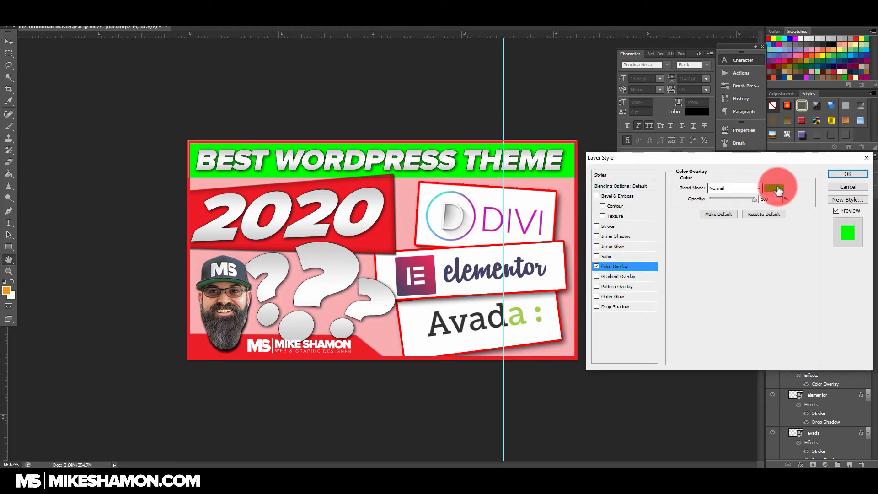
left_click(770, 39)
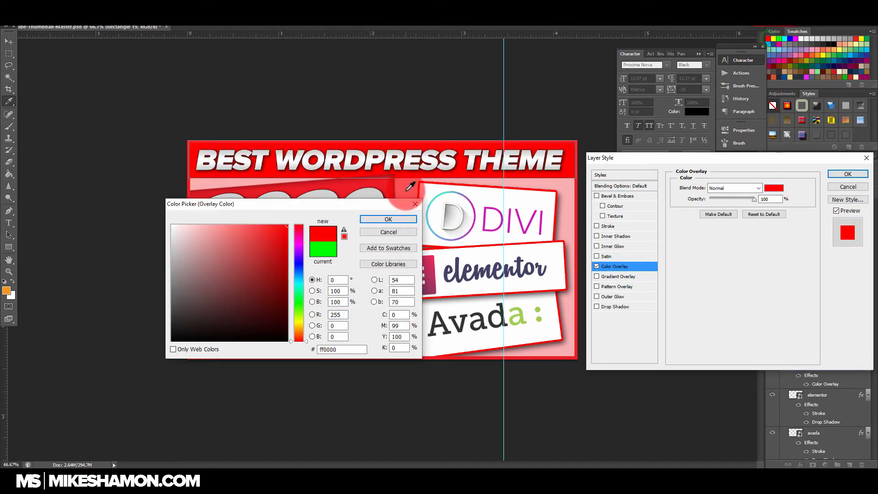
left_click(408, 219)
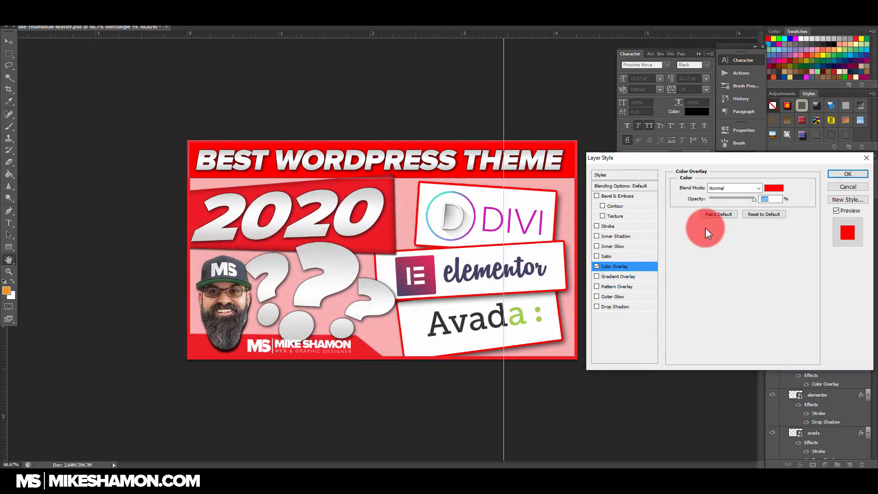
left_click(850, 173)
Step: Give the background Rectangle 20 a yellow ffff00 color overlay and set its layer opacity to 87%
scroll(815, 320, "up", 5)
scroll(815, 324, "down", 10)
scroll(818, 375, "down", 3)
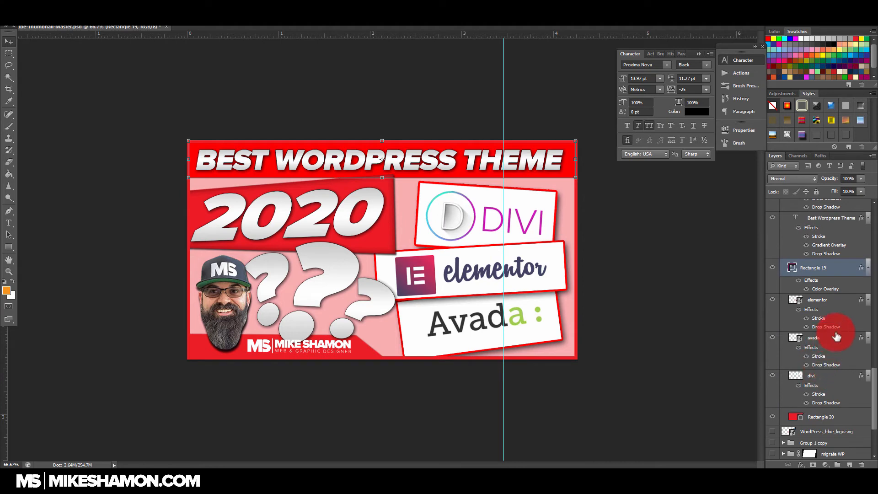
double_click(854, 417)
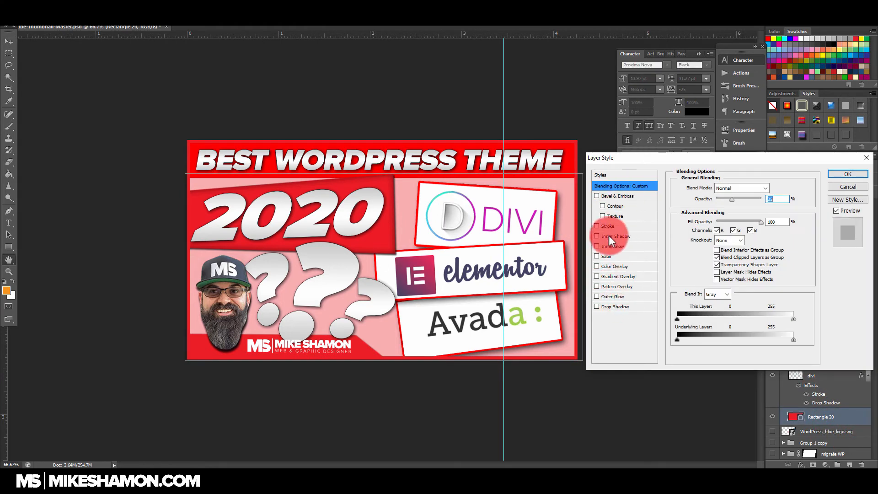
left_click(596, 266)
left_click(636, 266)
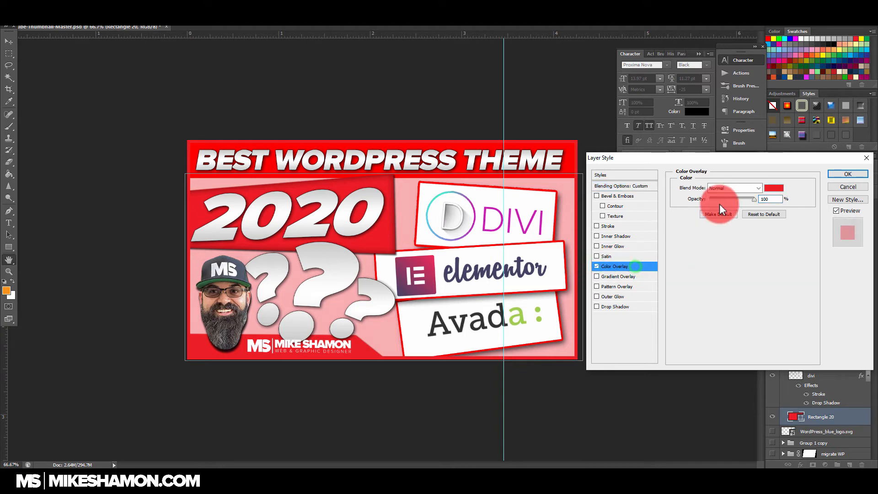
left_click(768, 191)
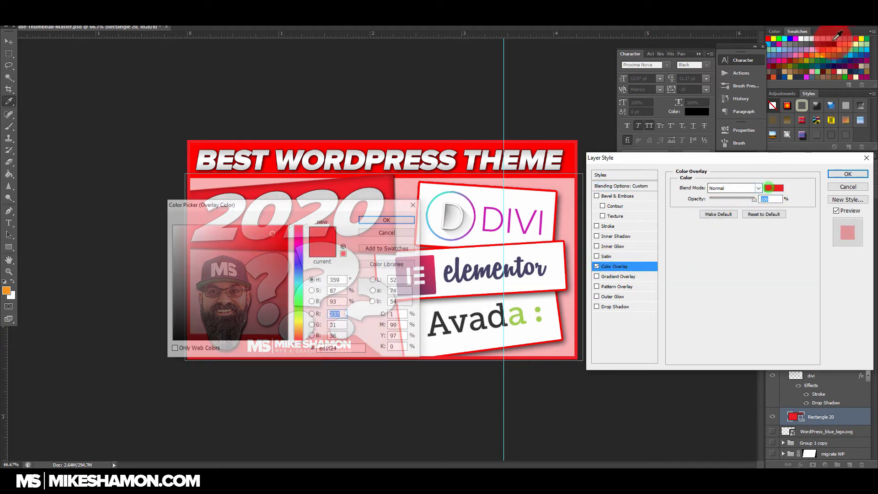
left_click(773, 38)
left_click(789, 37)
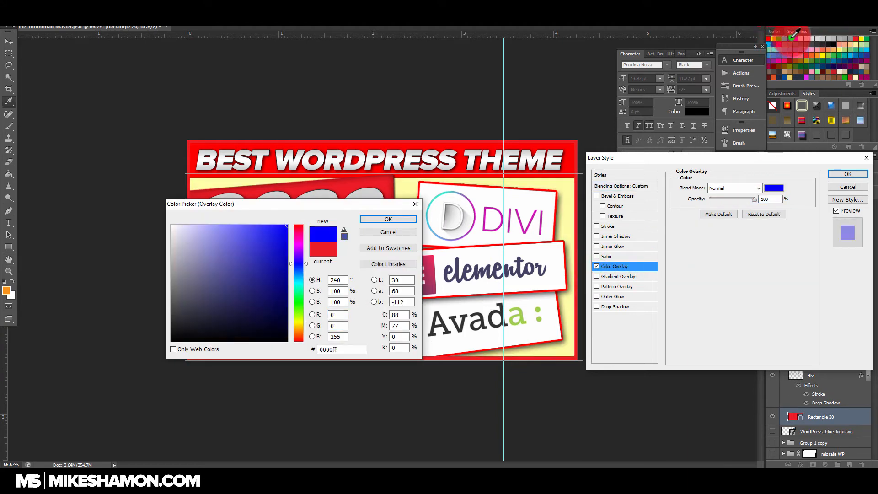
left_click(800, 37)
left_click(797, 38)
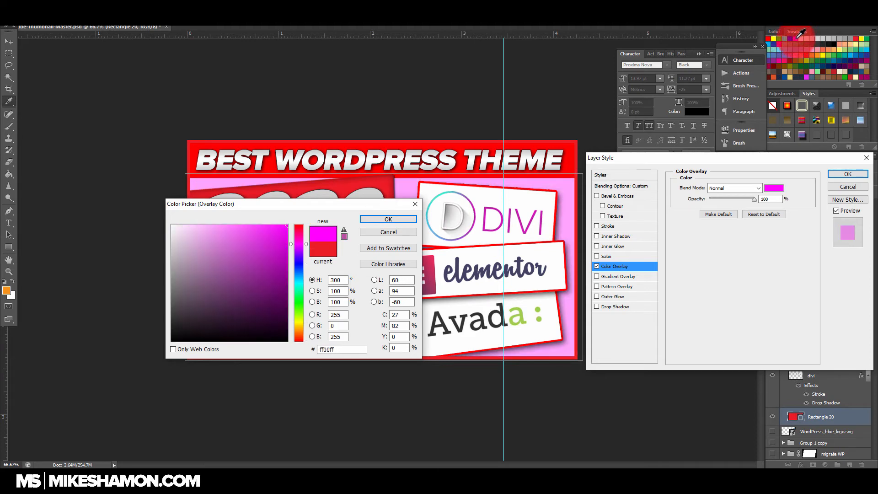
left_click(773, 38)
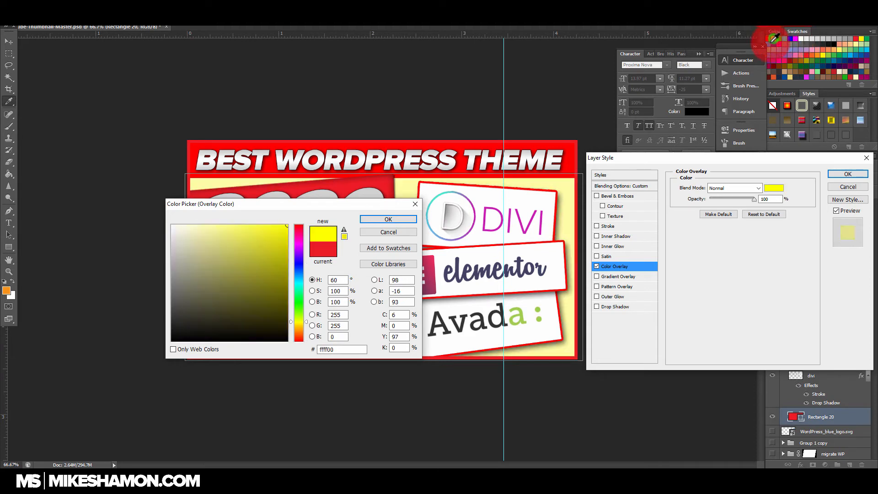
left_click(387, 219)
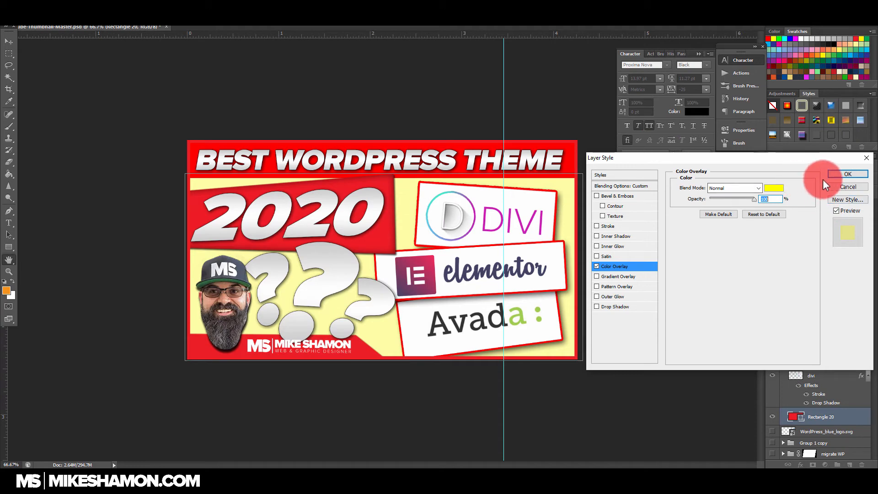
left_click(837, 174)
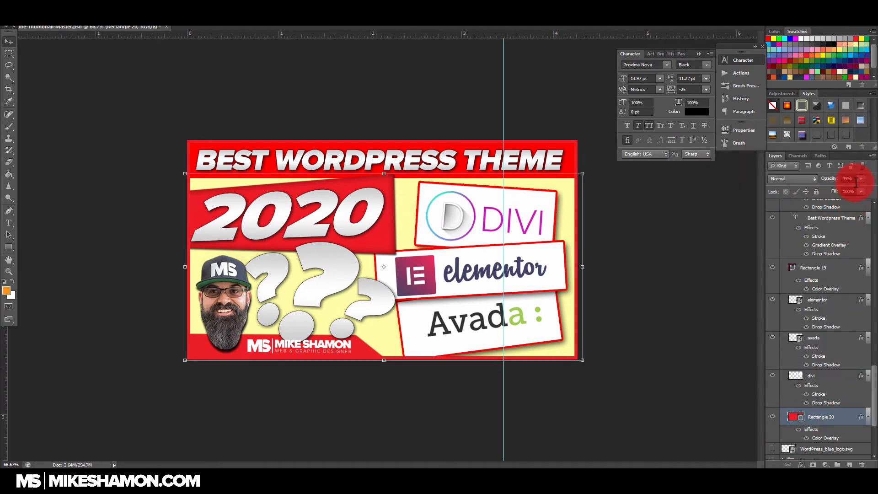
left_click_drag(843, 188, 844, 188)
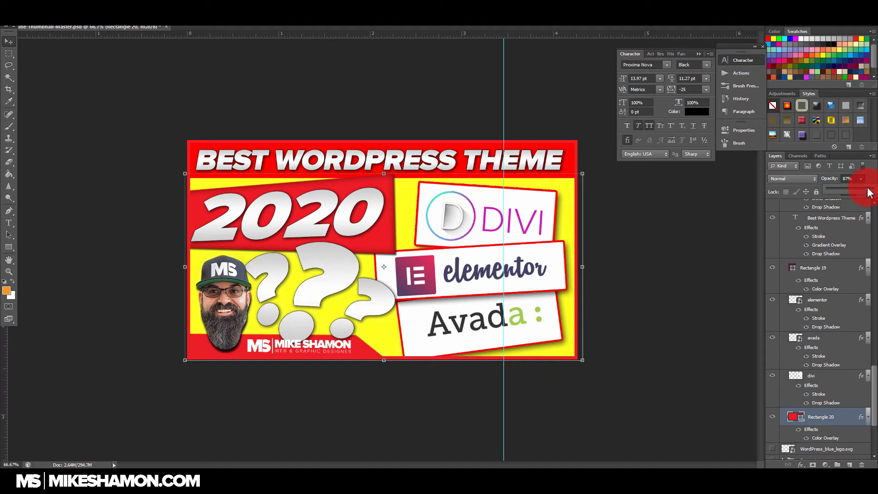
left_click(684, 338)
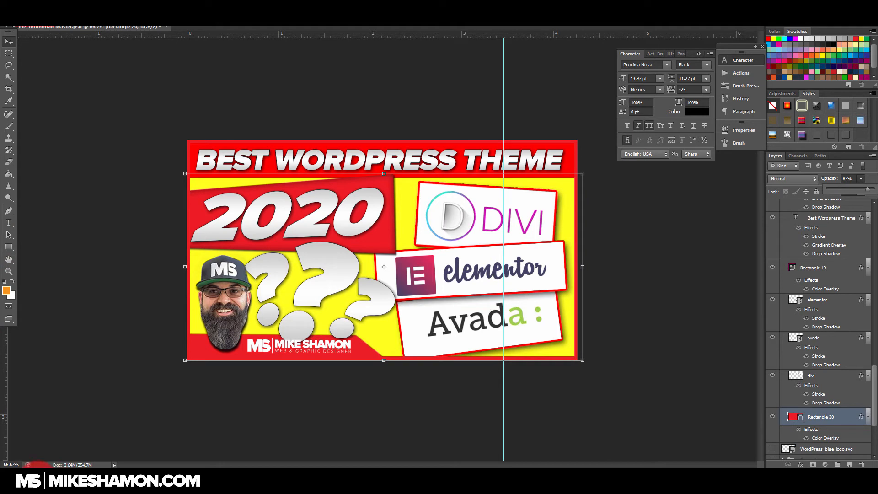
Step: Place Untitled-2.png through Untitled-6.png from the _Y_Images_for_Videos folder into the thumbnail above the background rectangle
mouse_move(41, 466)
left_click(69, 455)
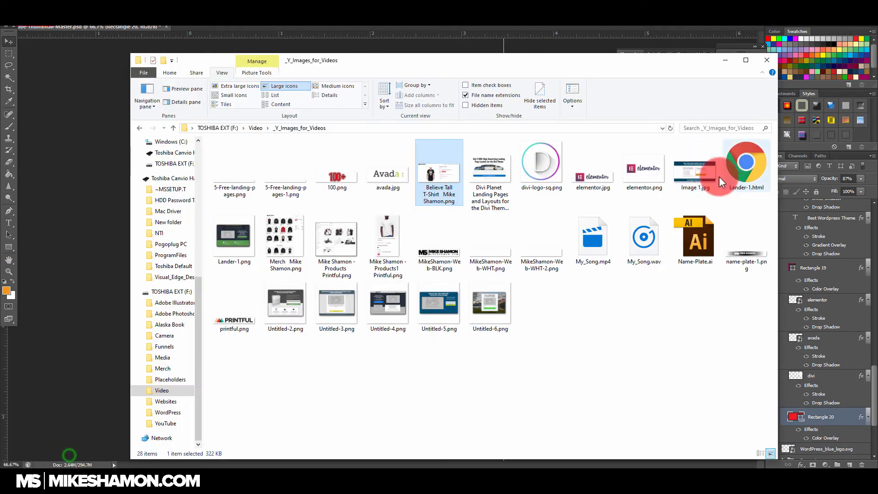
left_click(487, 309)
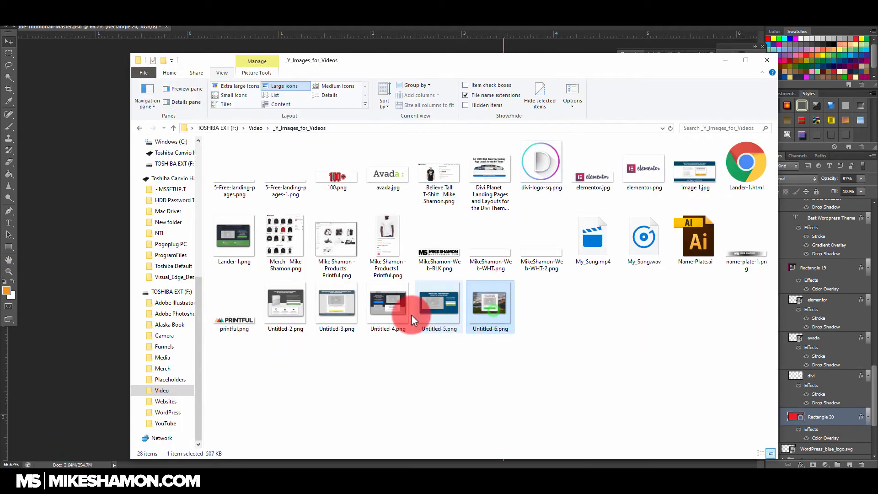
left_click(284, 303, "shift")
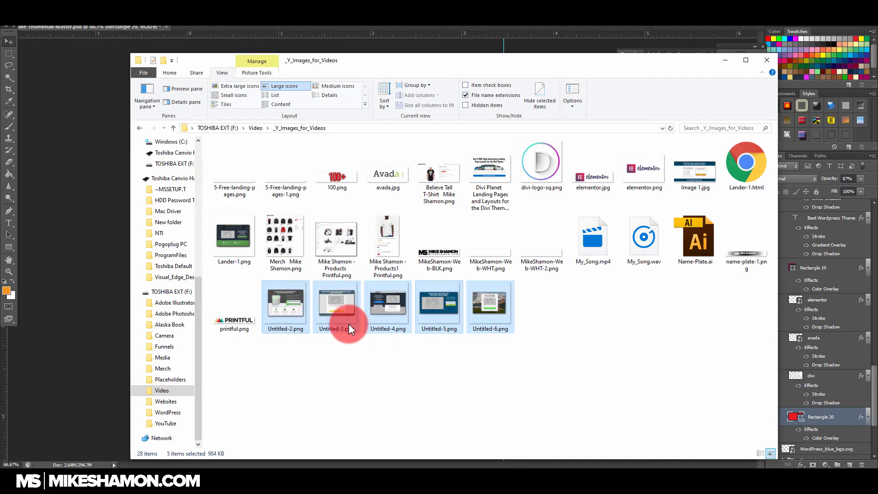
left_click(98, 289)
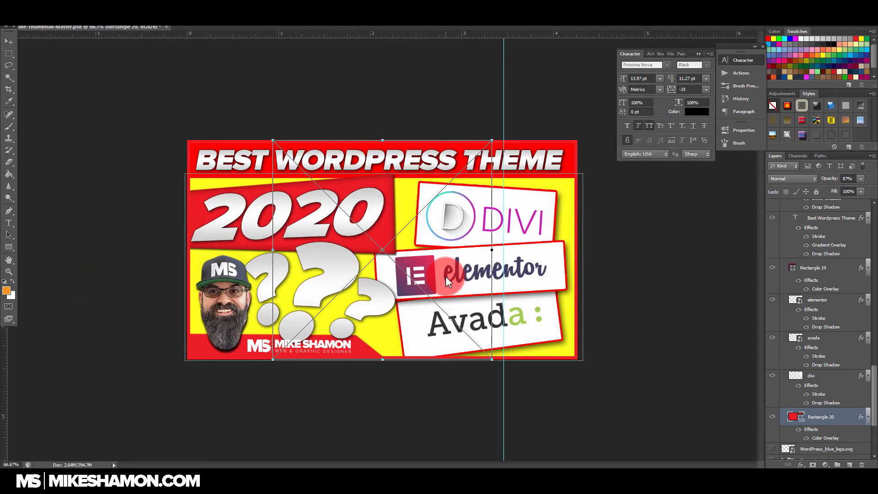
key("Return")
key("Return")
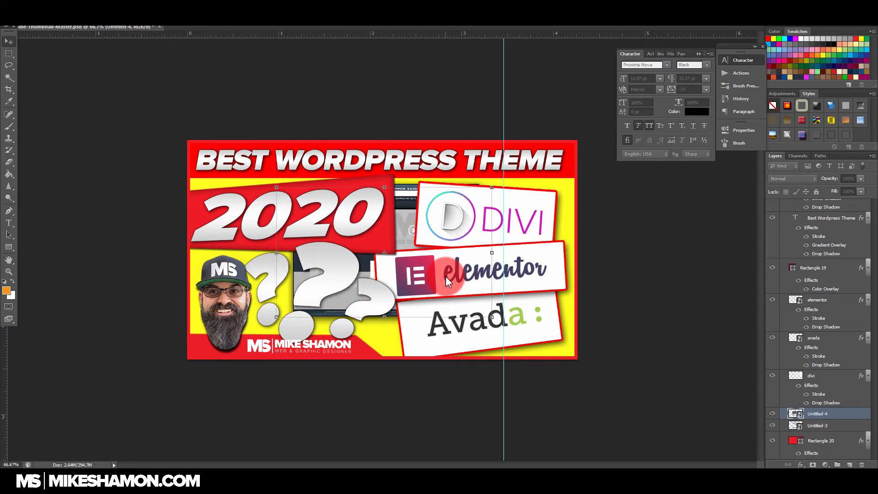
key("Return")
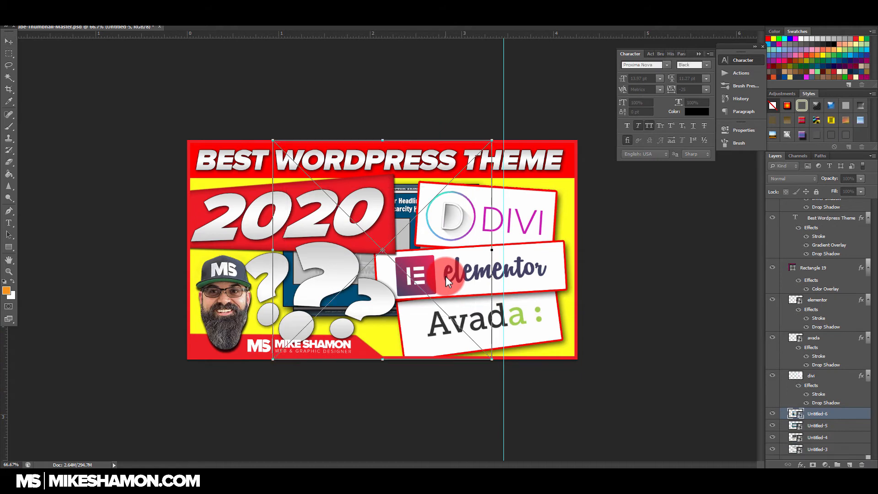
key("Return")
key("Return")
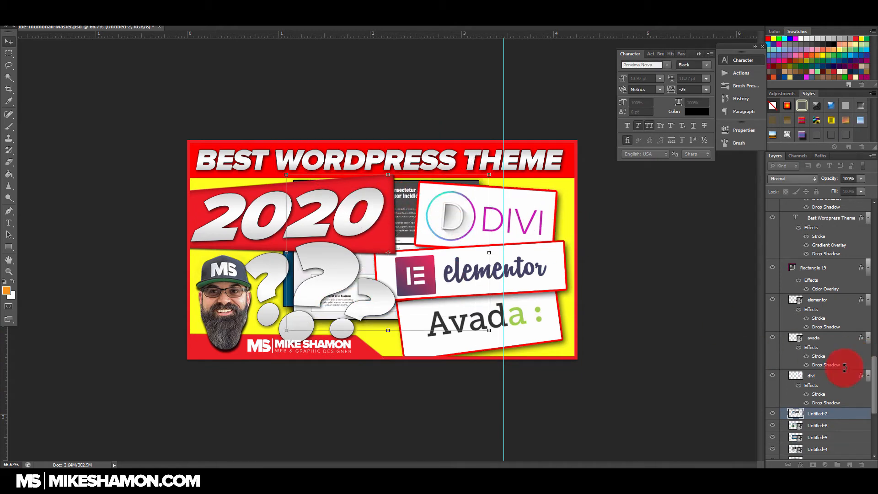
Step: Create a layer group below the divi layer and move the five placed website screenshots into it
scroll(864, 412, "down", 2)
left_click(837, 464)
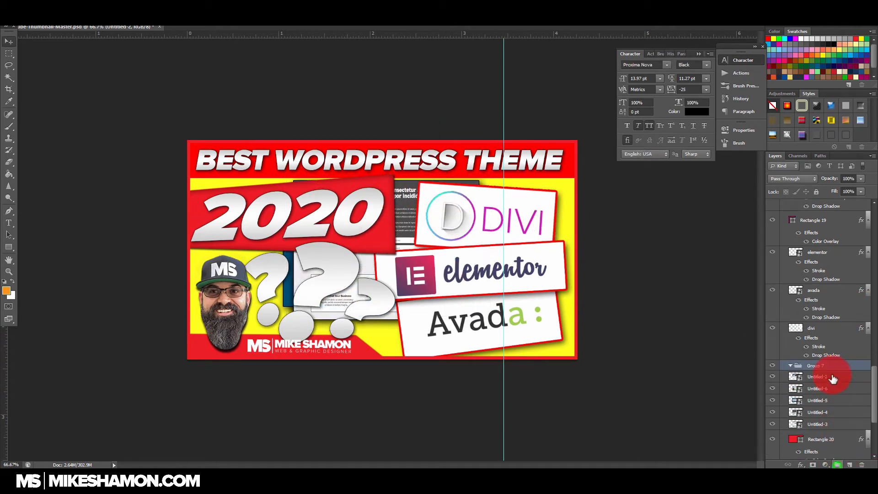
left_click(843, 377)
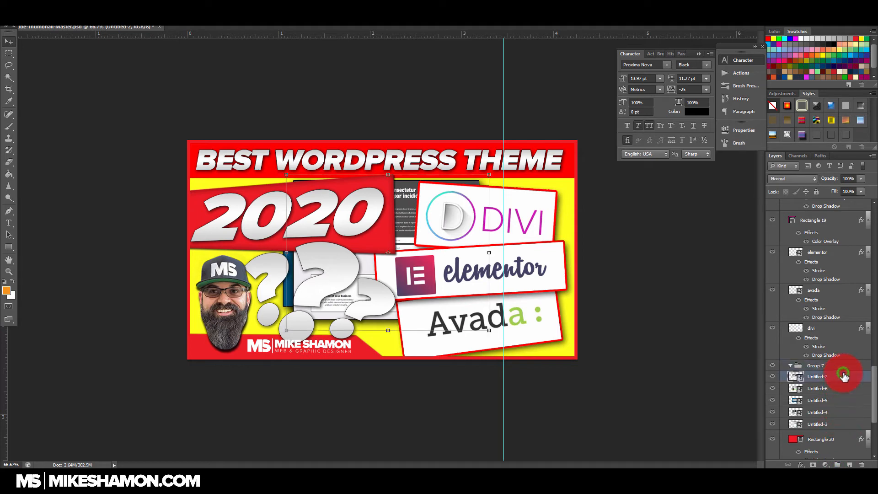
left_click(834, 424, "shift")
left_click_drag(831, 366, 831, 368)
Step: Move Untitled-2 behind the Divi and Elementor cards on the thumbnail's right side and rotate it slightly clockwise
left_click_drag(413, 197, 485, 204)
left_click_drag(567, 176, 588, 169)
left_click_drag(389, 193, 475, 187)
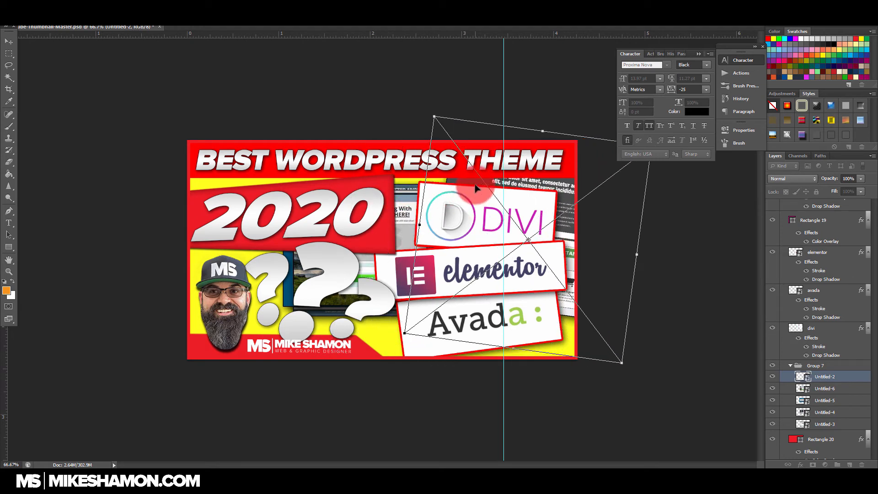
key("Return")
Step: Position Untitled-6 behind the face and question marks in the thumbnail's lower-left area, tilting it slightly
left_click(858, 388)
left_click_drag(398, 205, 293, 245)
key("ctrl+t")
left_click(382, 221)
mouse_move(381, 215)
left_mouse_down()
mouse_move(373, 208)
mouse_move(379, 216)
left_mouse_up()
left_click_drag(399, 167, 367, 142)
left_click(344, 295)
left_click_drag(343, 296, 336, 301)
key("Return")
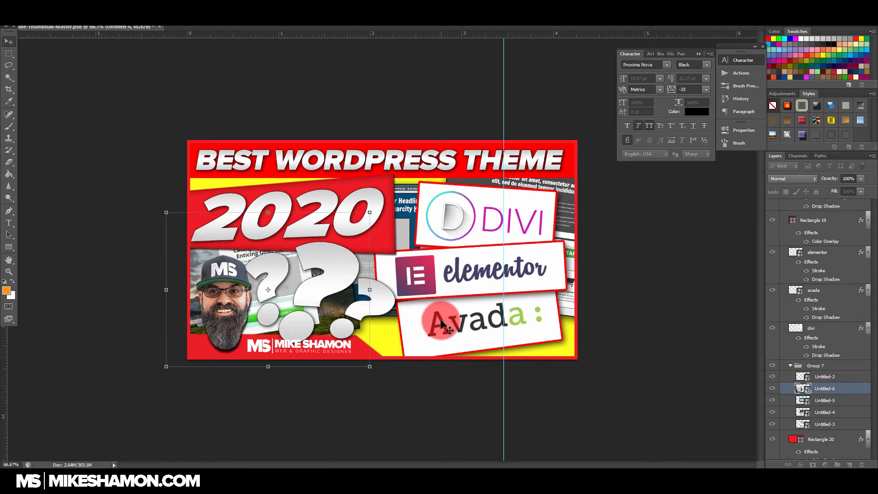
Step: Tilt Untitled-5 slightly and place it behind the Avada card in the thumbnail's lower-right corner
left_click(832, 401)
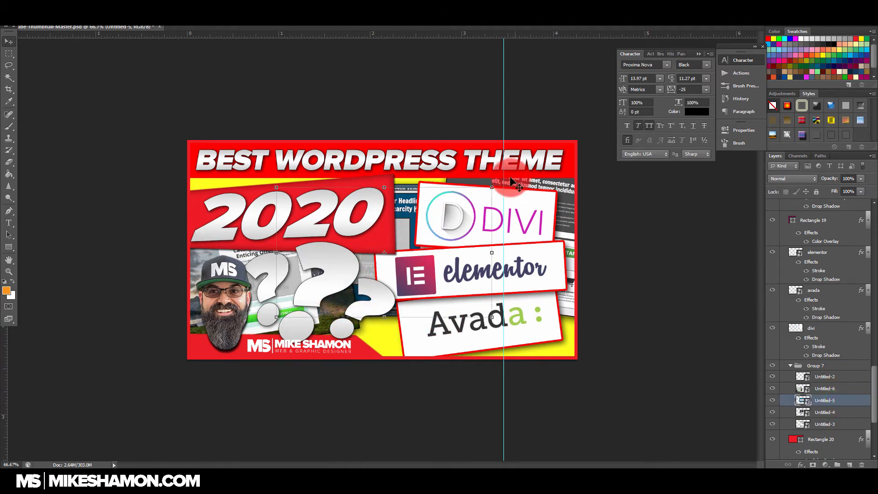
left_click_drag(502, 185, 508, 203)
left_click(421, 258)
left_click_drag(420, 258, 503, 304)
key("Return")
Step: Move Untitled-4 to the thumbnail's lower middle, behind the question marks, and rotate it slightly counterclockwise
left_click(834, 412)
left_click(450, 249)
left_click_drag(449, 249, 396, 299)
key("ctrl+t")
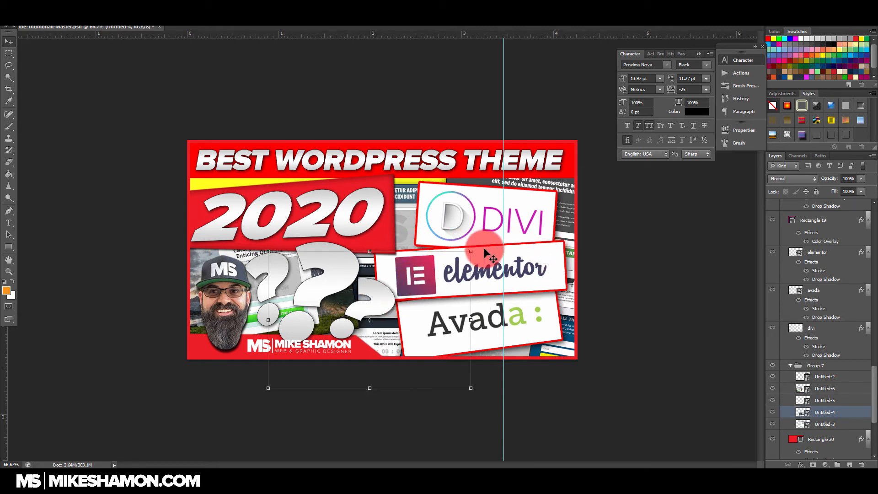
left_click_drag(477, 251, 468, 192)
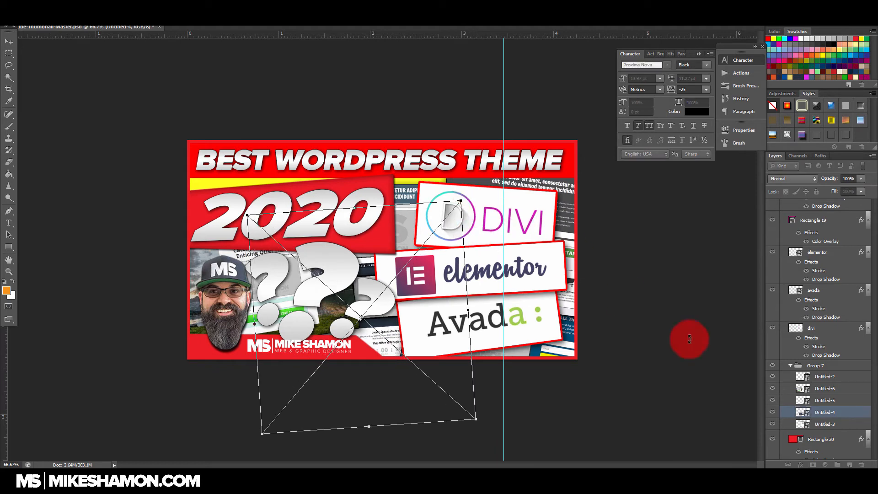
key("Return")
Step: Rotate Untitled-3 slightly clockwise, enlarge it, and move it behind the 2020 banner to cover the upper-left background
left_click(838, 429)
left_click_drag(403, 203, 400, 188)
key("ctrl+t")
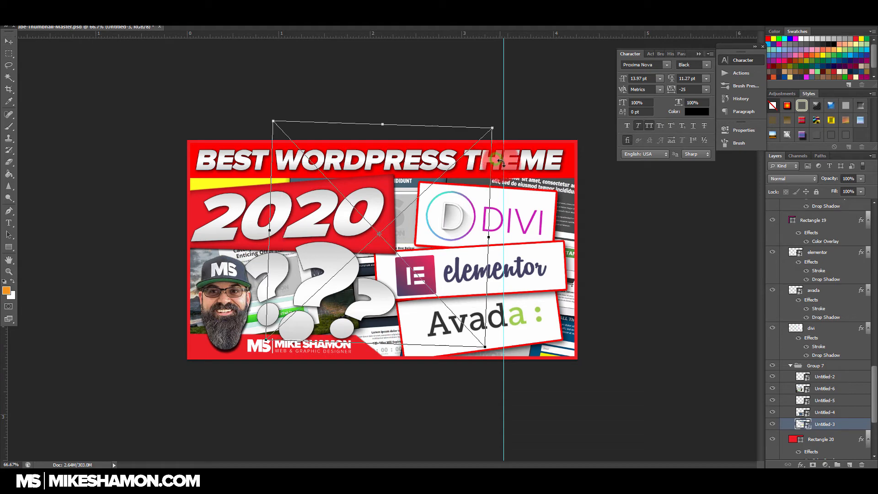
left_click(397, 207)
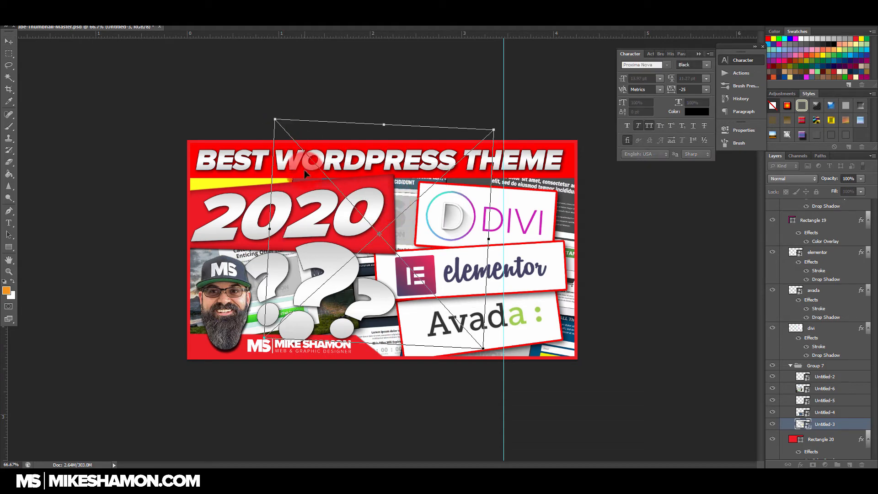
left_click_drag(274, 119, 224, 103)
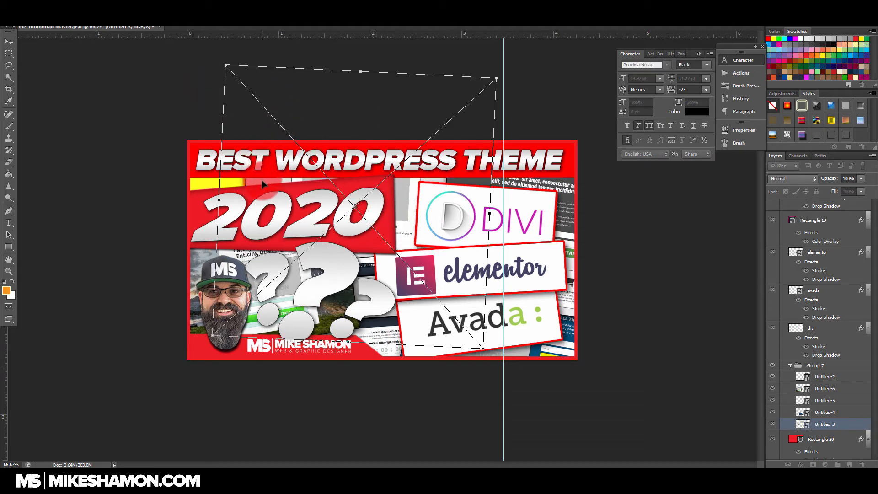
left_click_drag(263, 183, 207, 174)
key("Return")
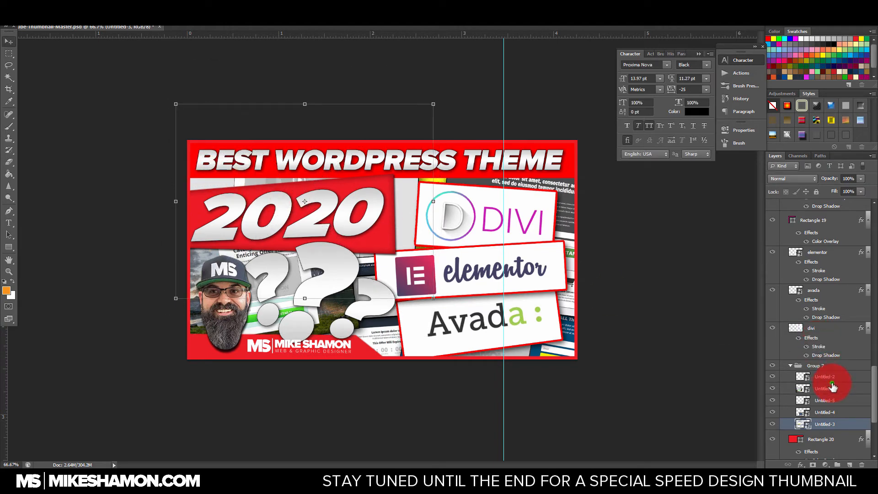
Step: Shift Untitled-2 behind the Divi card further toward the middle of the thumbnail
left_click(832, 388)
left_click(835, 401)
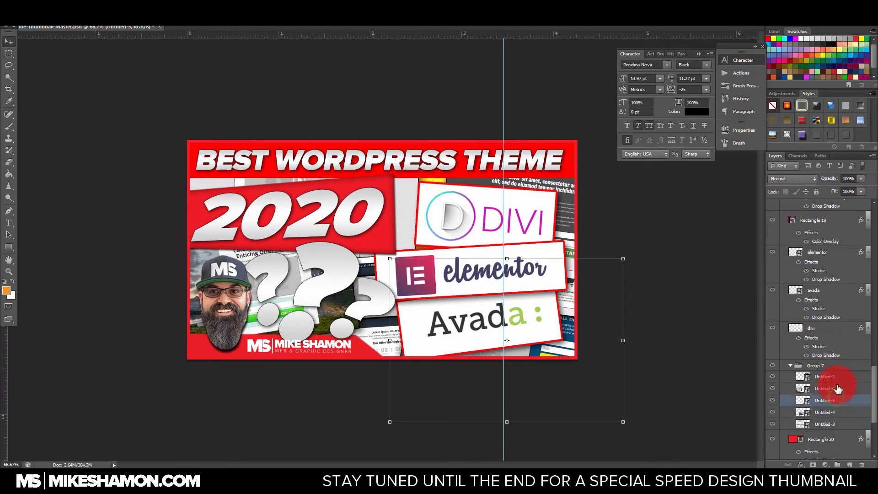
left_click(840, 376)
left_click_drag(512, 185, 518, 177)
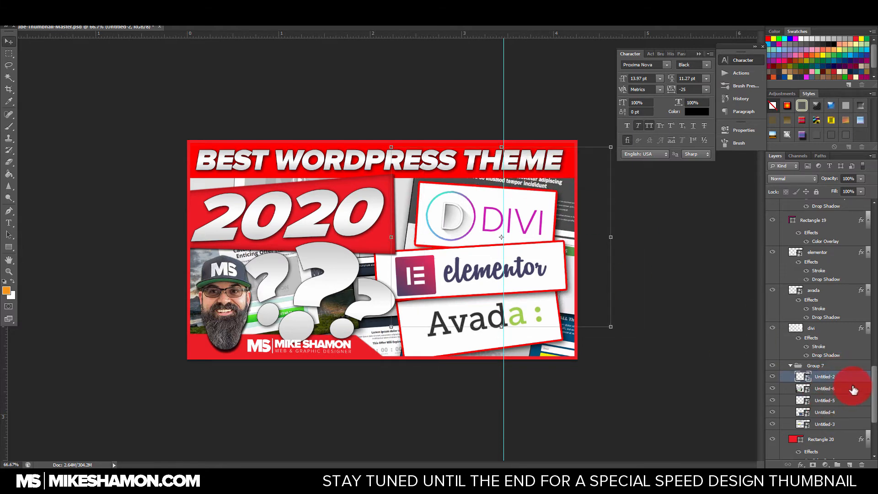
Step: Move Group 7 beneath Rectangle 20 in the layer order and set Rectangle 20's opacity to 92%
scroll(845, 373, "down", 3)
left_click(791, 318)
left_click_drag(823, 317, 829, 352)
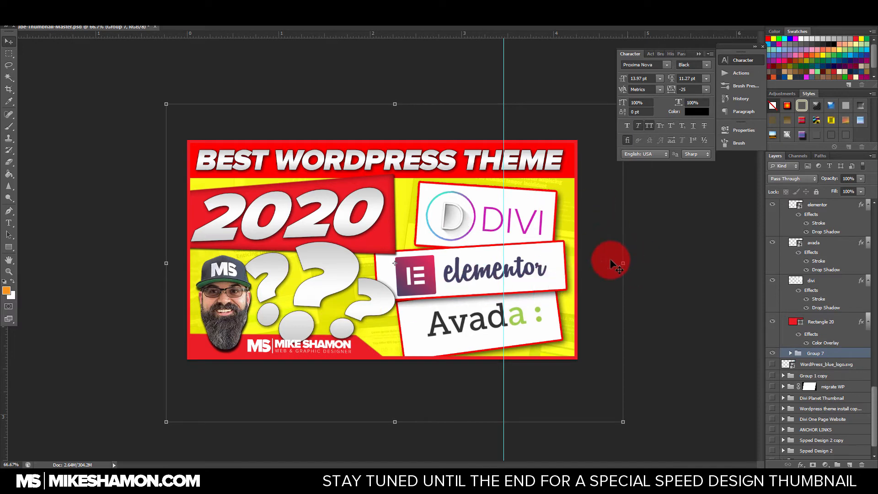
left_click(846, 322)
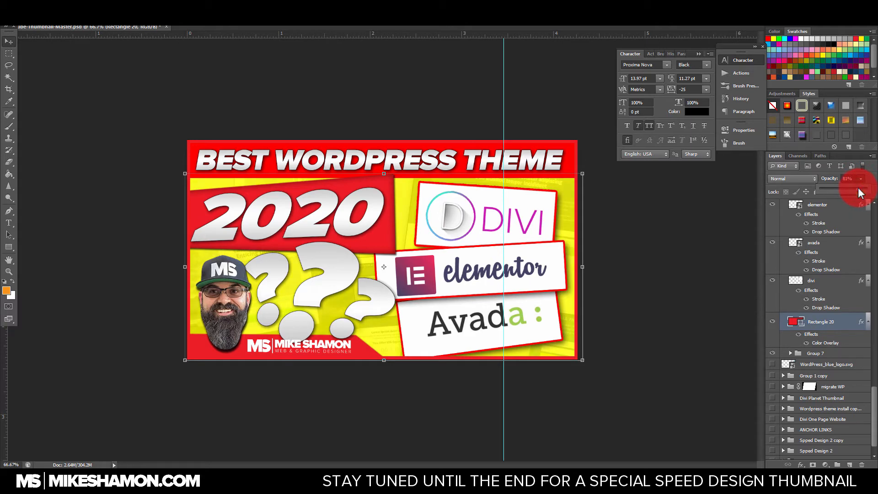
left_click_drag(863, 192, 865, 193)
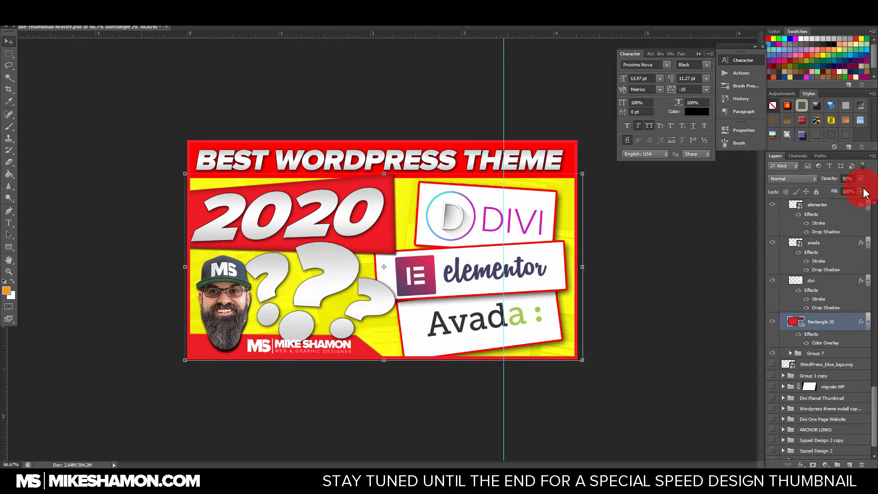
Step: Review the Save for Web export's JPEG format, image size and save location, closing it without exporting
key("ctrl+alt+shift+s")
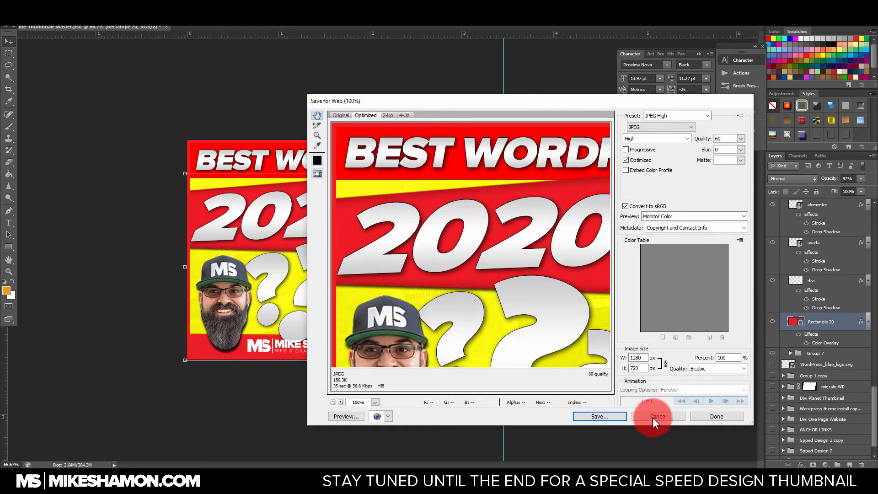
left_click(602, 414)
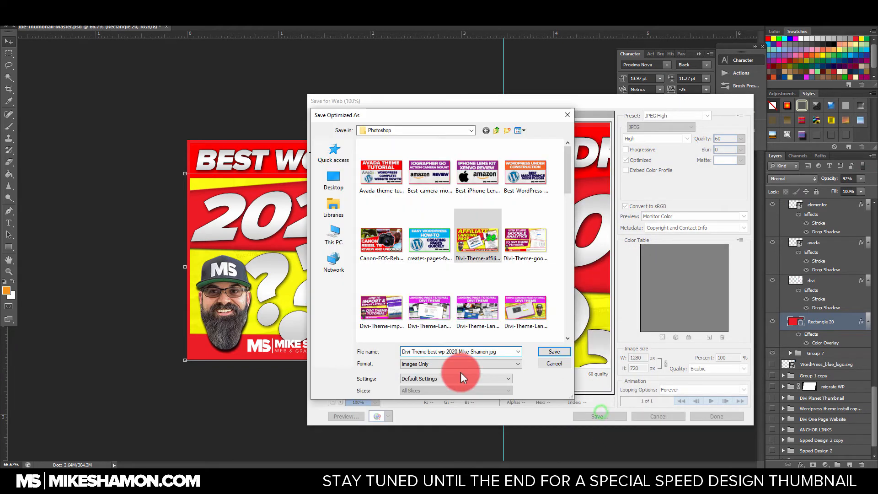
key("Escape")
key("Escape")
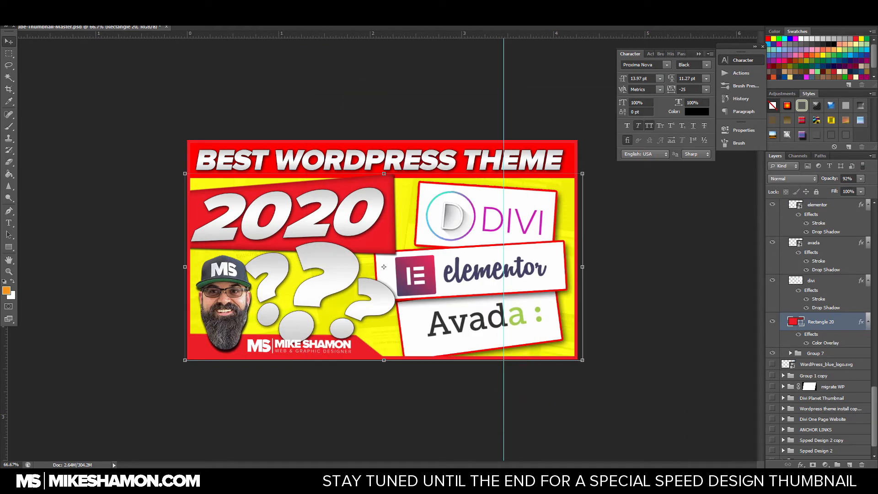
left_click(24, 5)
left_click(36, 126)
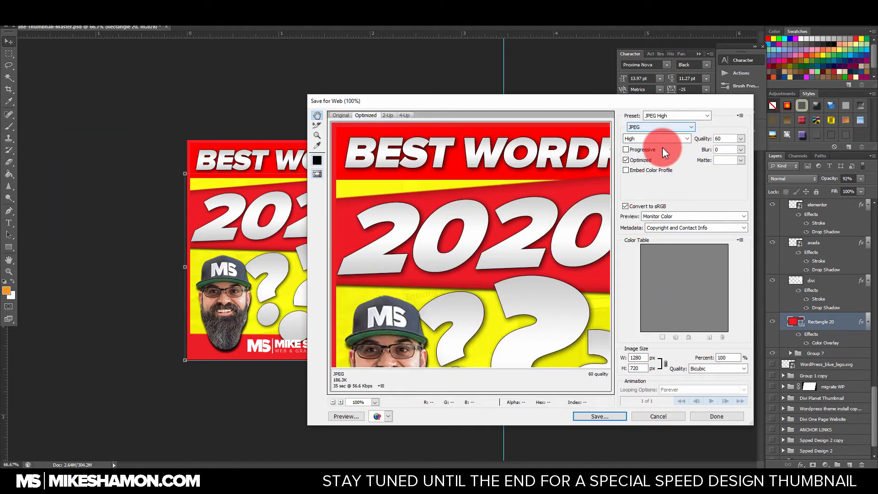
left_click_drag(643, 357, 637, 368)
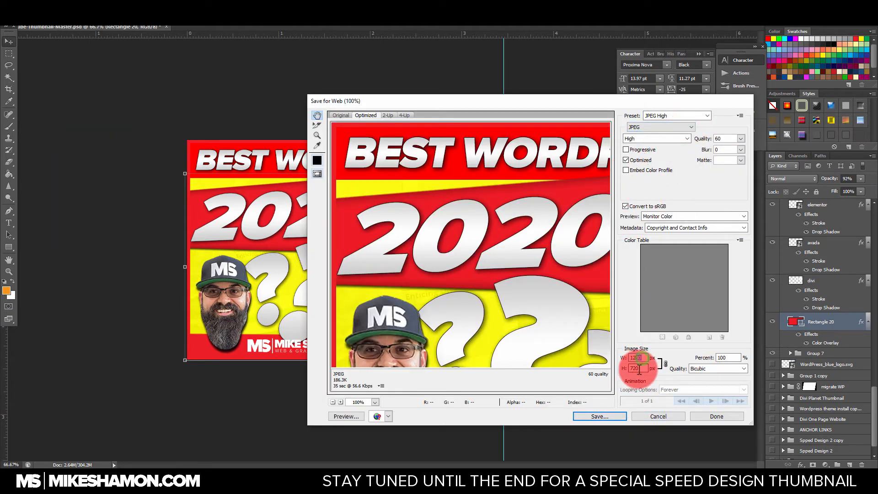
left_click(658, 416)
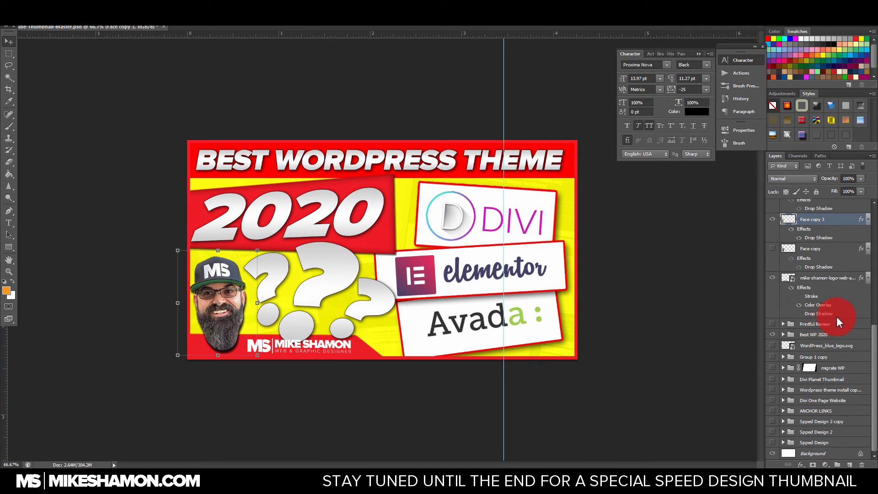
Step: Replace the "BEST WORDPRESS THEME" headline text with "LEAD GENERTATION"
left_click(8, 224)
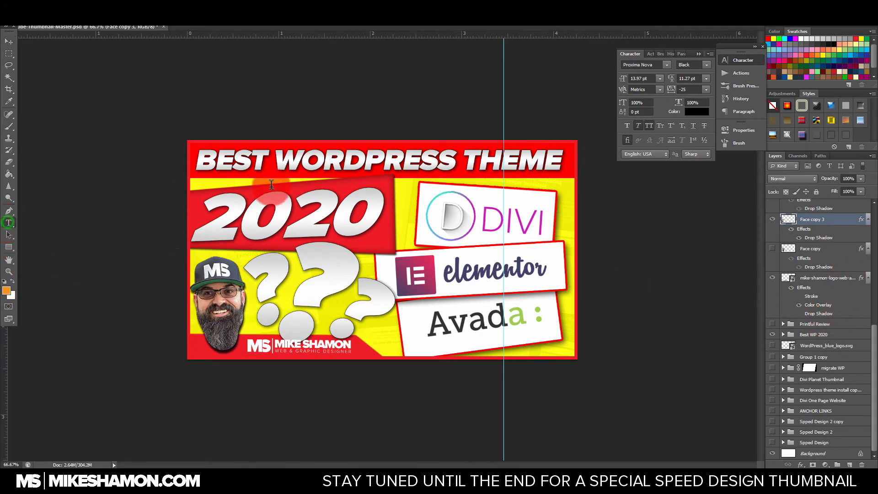
left_click(385, 160)
key("ctrl+a")
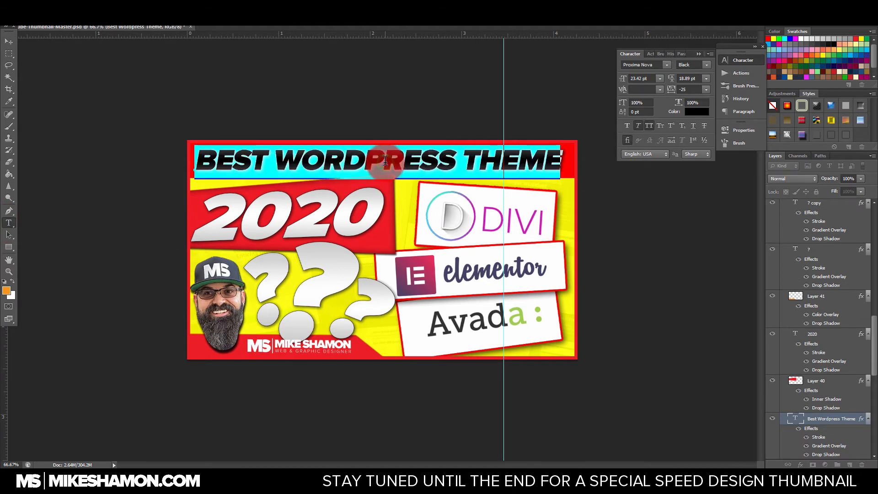
type("LEAD GENERT")
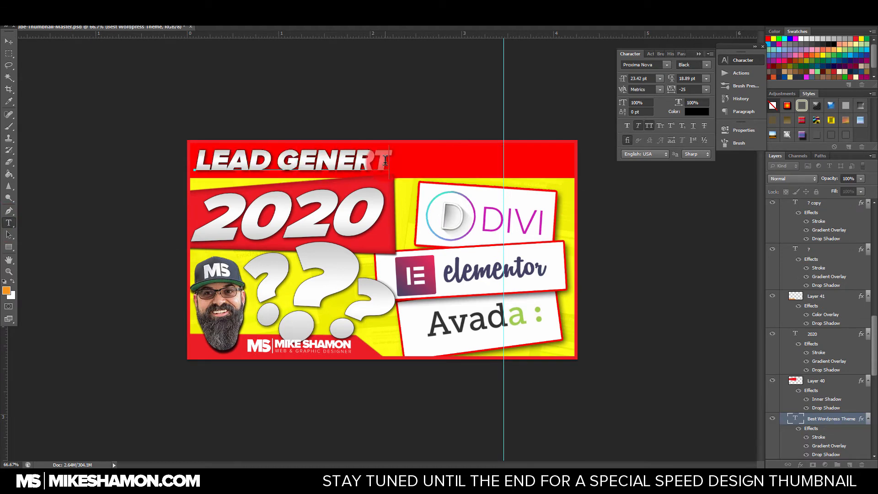
type("ATION")
left_click(151, 89)
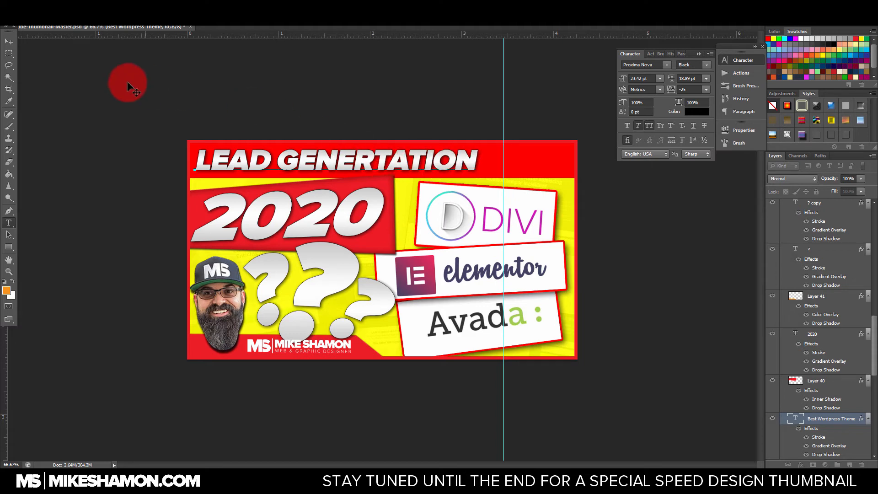
Step: Enlarge the "LEAD GENERTATION" headline so it spans nearly the full width of the red bar
left_click(9, 43)
left_click_drag(475, 169, 531, 192)
left_click_drag(502, 158, 401, 153)
key("ctrl+z")
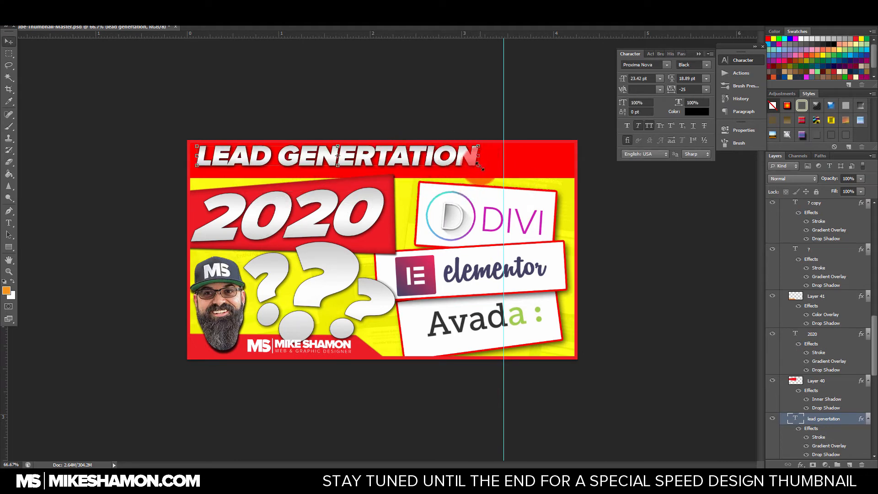
left_click_drag(483, 167, 557, 189)
key("Return")
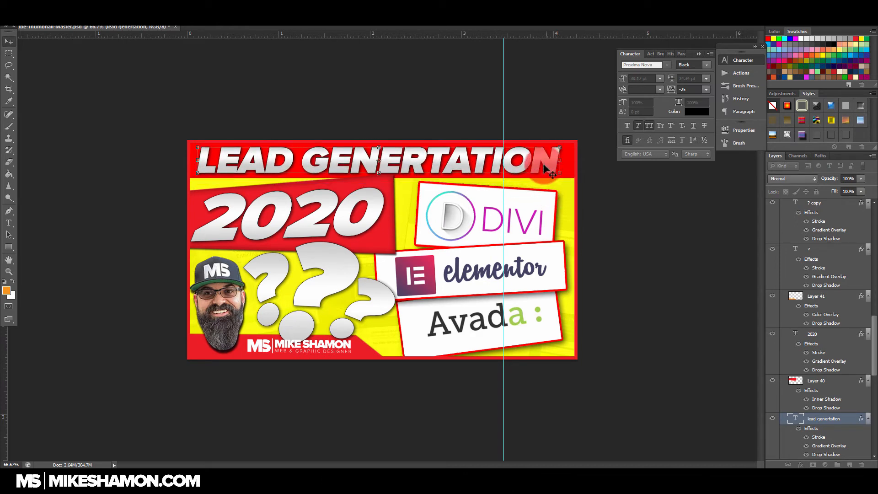
Step: Replace the tilted "2020" text with "LANDING PAGE"
double_click(331, 224)
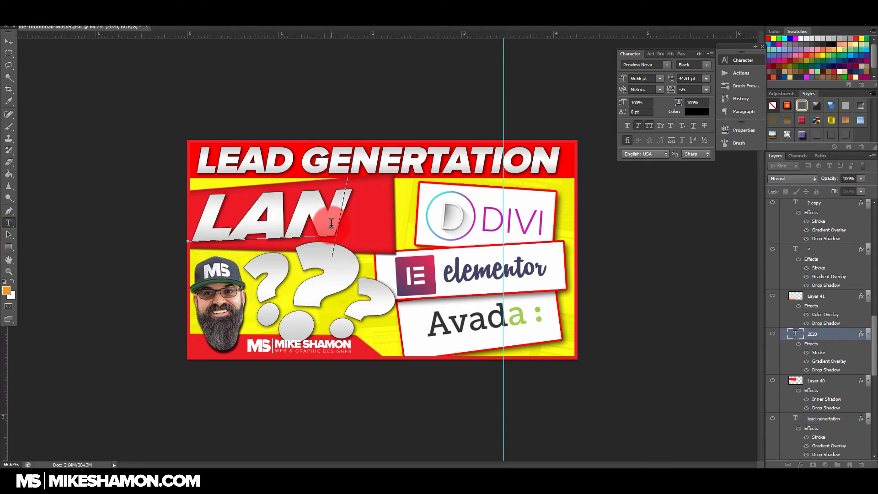
type("LANDING")
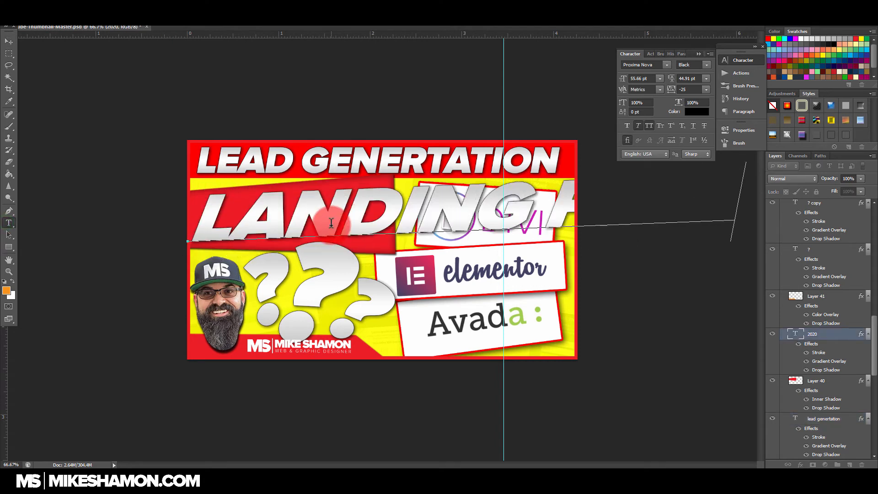
left_click(9, 41)
Step: Shrink and straighten the "LANDING PAGE" text and position it as a second line centered beneath the headline
left_click_drag(208, 238, 301, 216)
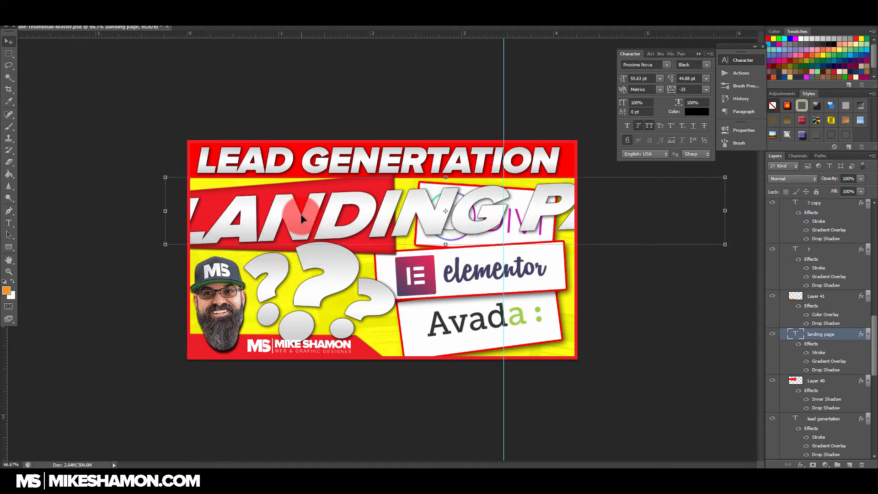
left_click_drag(211, 249, 416, 199)
left_click_drag(496, 193, 225, 197)
left_click_drag(584, 195, 582, 203)
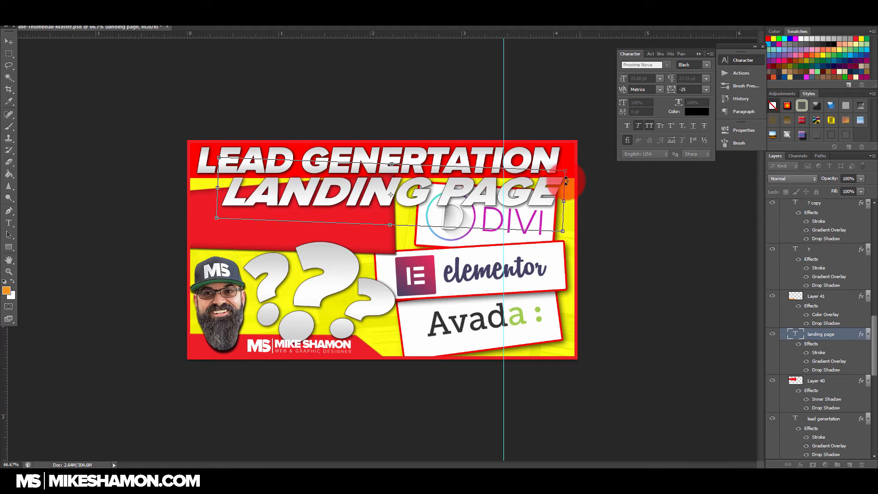
left_click_drag(565, 173, 514, 181)
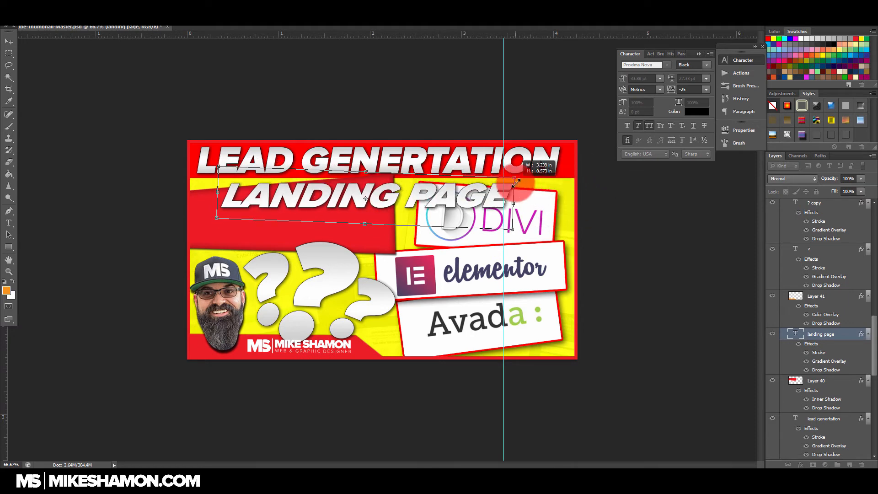
left_click_drag(463, 200, 447, 200)
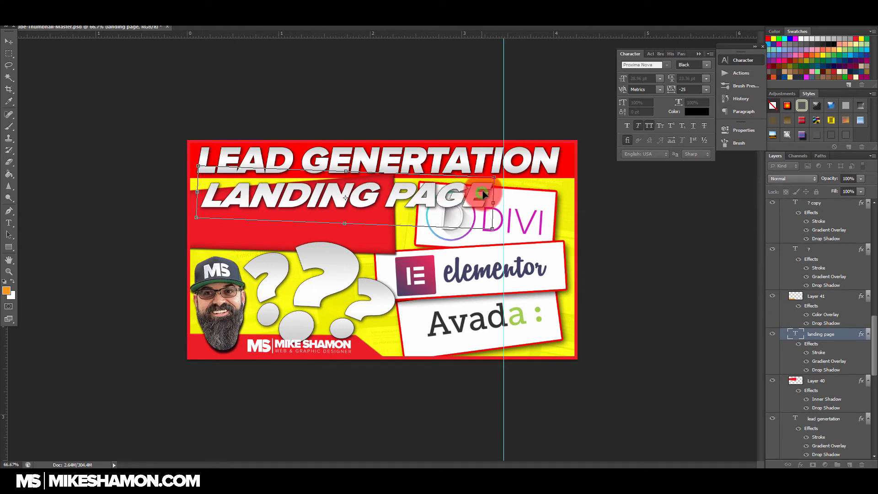
mouse_move(498, 192)
left_mouse_down()
mouse_move(508, 195)
mouse_move(499, 197)
left_mouse_up()
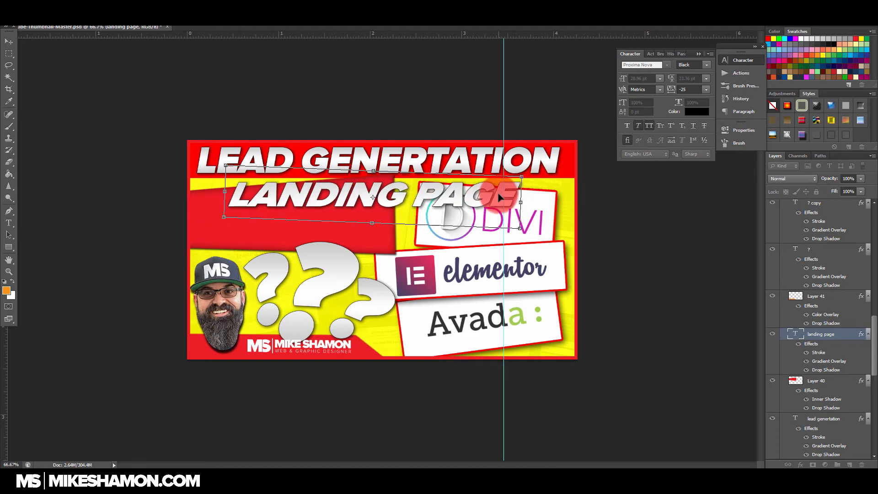
key("Return")
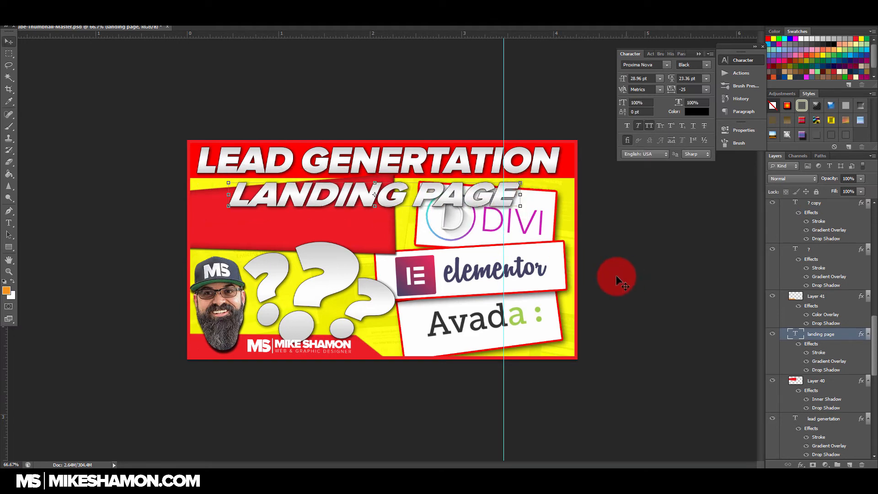
left_click_drag(446, 194, 447, 195)
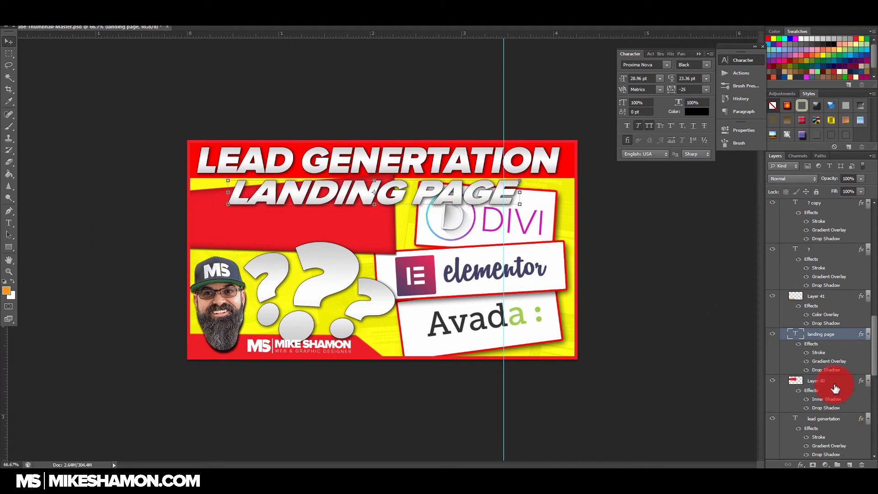
Step: Stretch Rectangle 19, the red headline bar, downward so it sits behind both lines of text
scroll(842, 389, "down", 5)
left_click(839, 350)
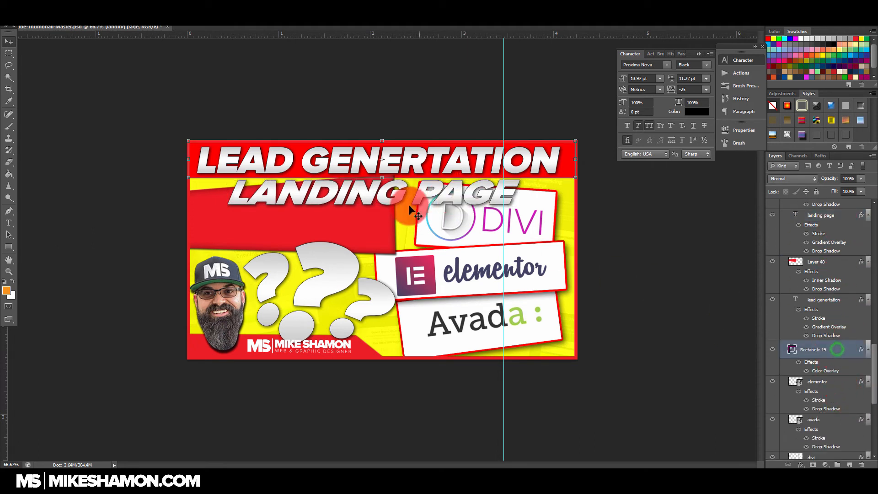
left_click_drag(383, 179, 377, 211)
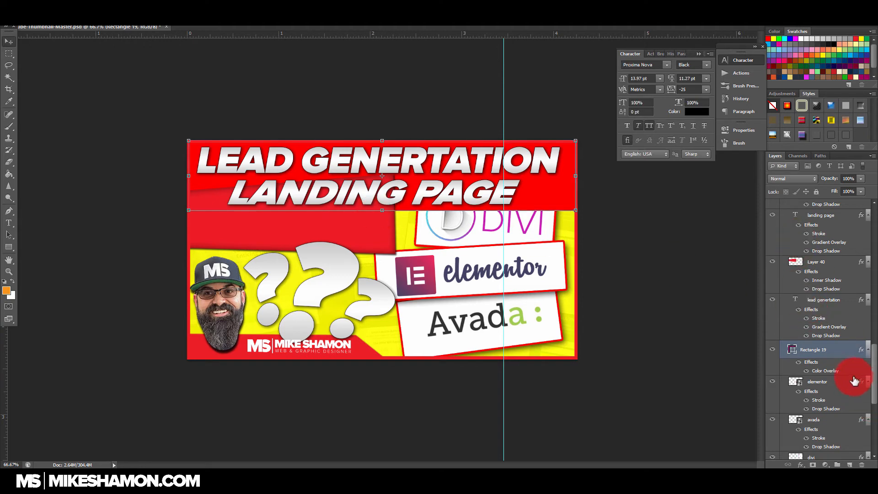
Step: Delete the elementor, avada and divi logo card layers
scroll(835, 384, "down", 5)
left_click(831, 311)
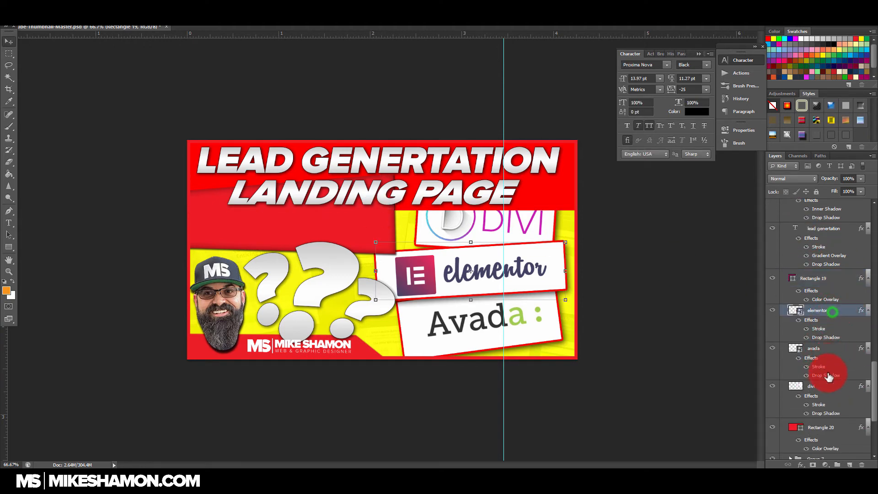
left_click(829, 387, "shift")
left_click_drag(846, 388, 861, 464)
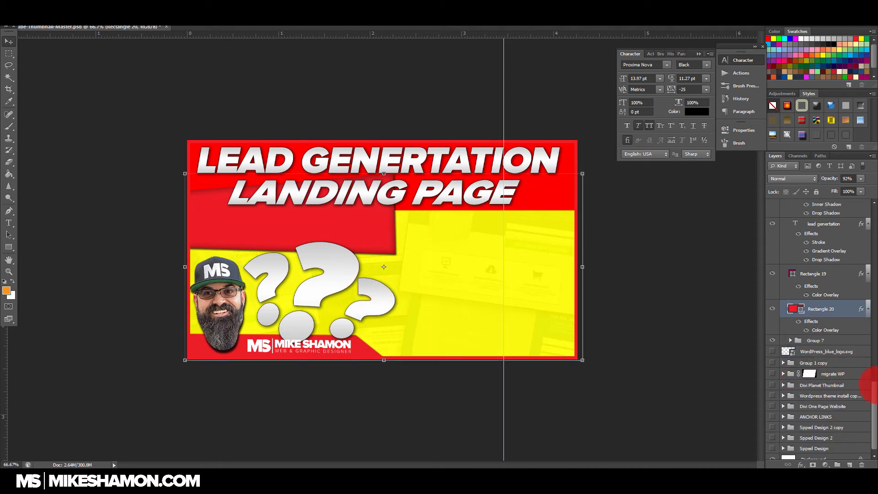
Step: Hide all three question mark layers and move the slanted red banner down below the headline bar
scroll(853, 374, "up", 15)
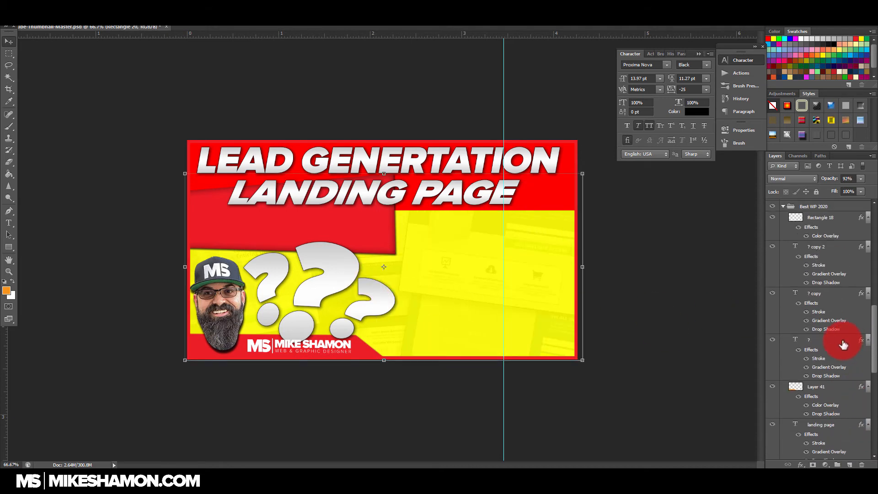
left_click(817, 343)
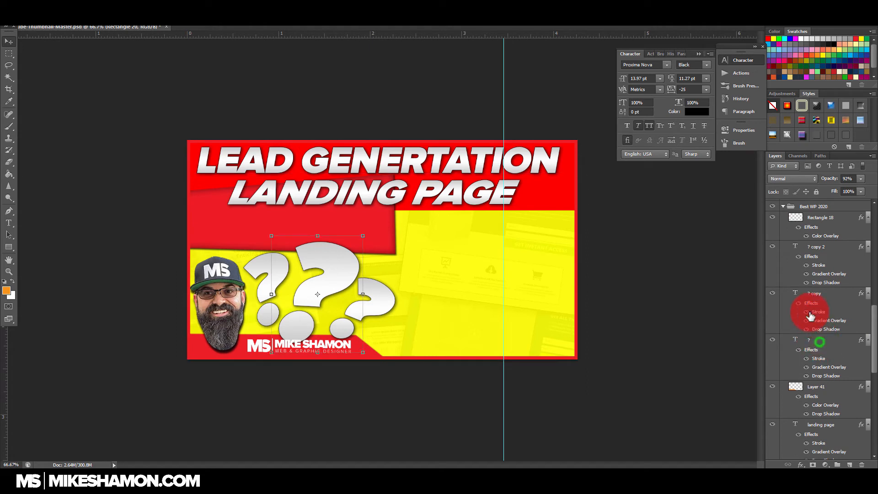
left_click(825, 247, "shift")
left_click_drag(772, 247, 797, 351)
scroll(803, 366, "down", 2)
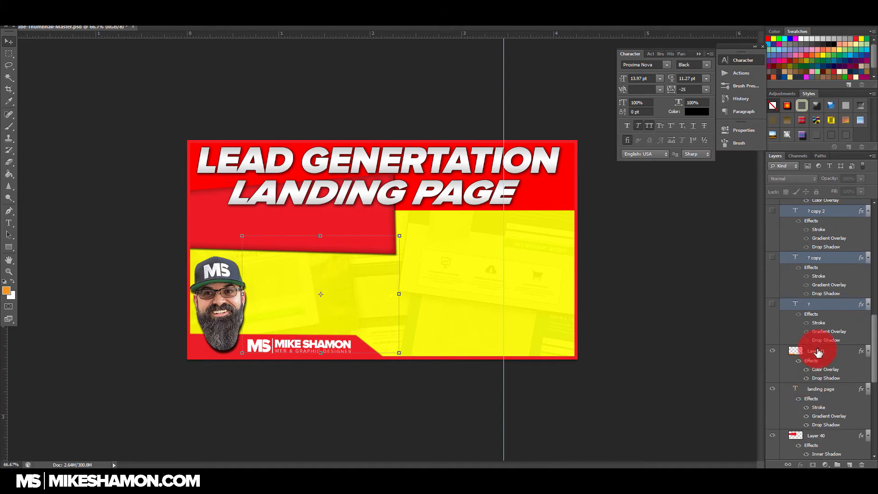
left_click_drag(363, 235, 364, 284)
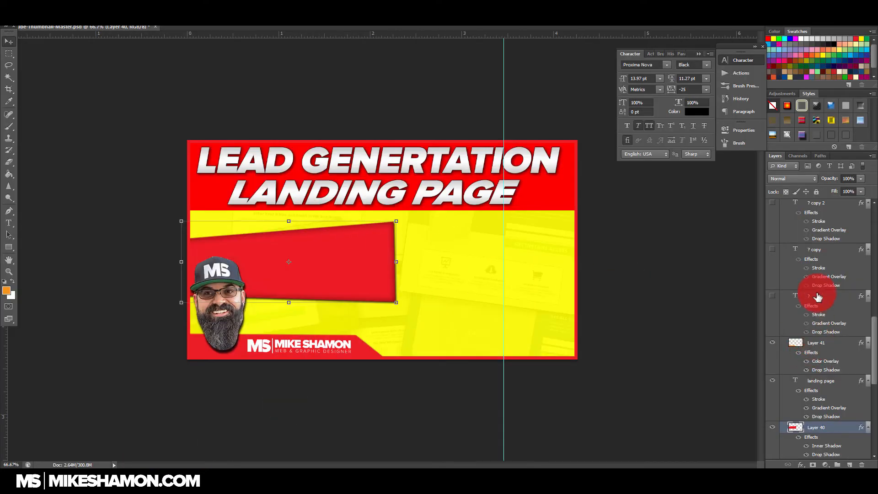
left_click(828, 295)
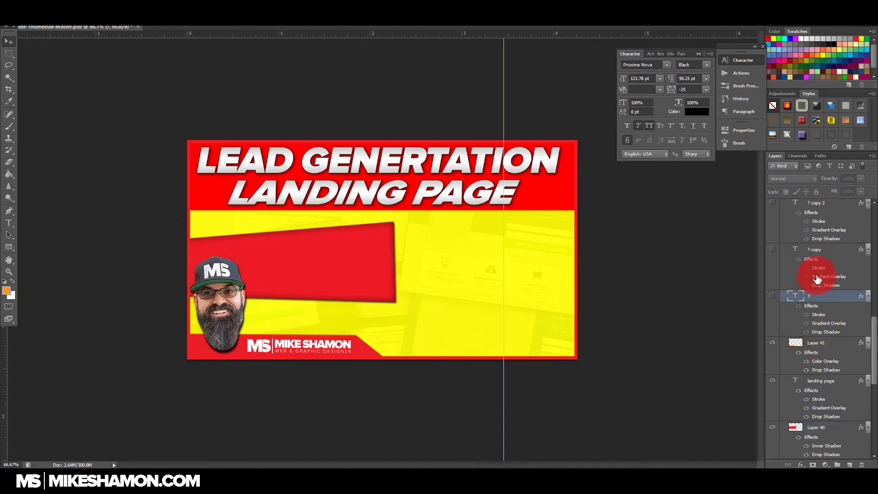
left_click(773, 249)
left_click(814, 250)
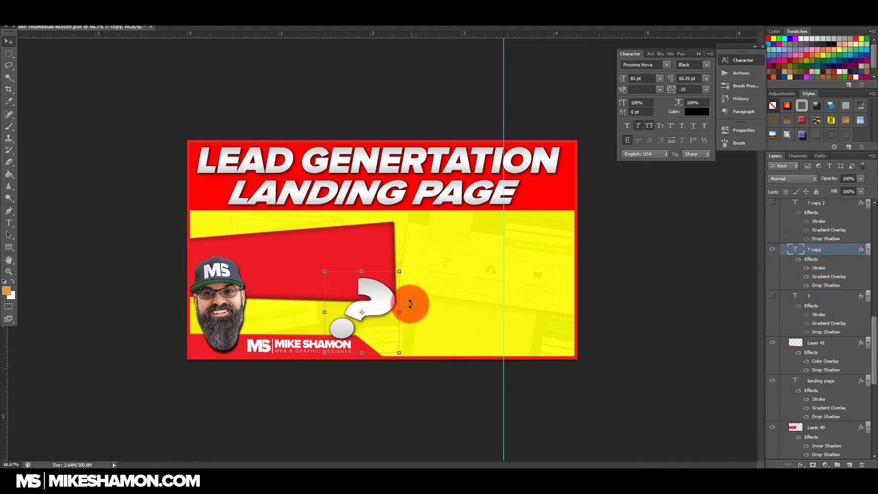
left_click_drag(399, 258, 322, 185)
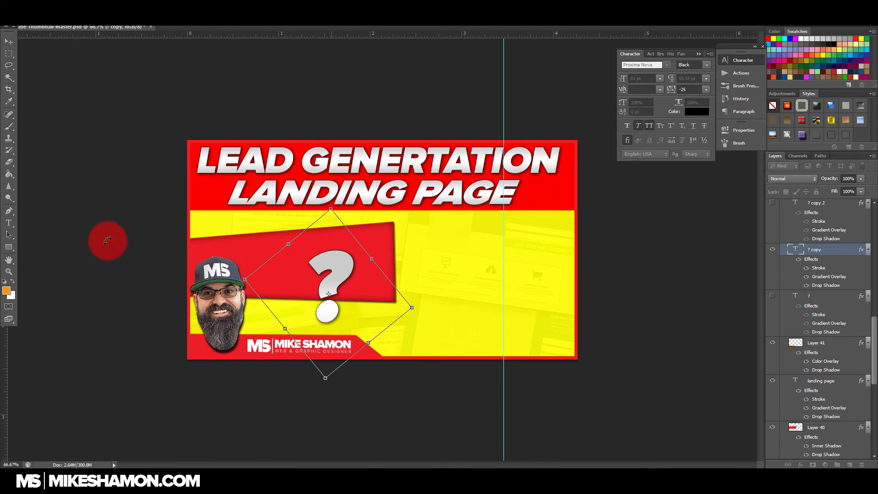
key("Escape")
left_click(772, 249)
Step: Duplicate the "lead genertation" text layer, move the copy down onto the yellow area and stack it above Layer 40
scroll(831, 246, "up", 6)
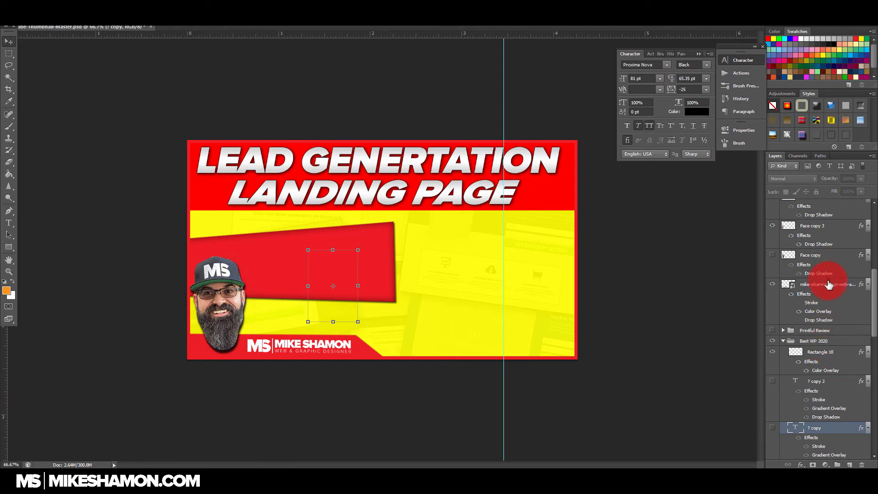
scroll(829, 288, "up", 6)
scroll(830, 297, "down", 10)
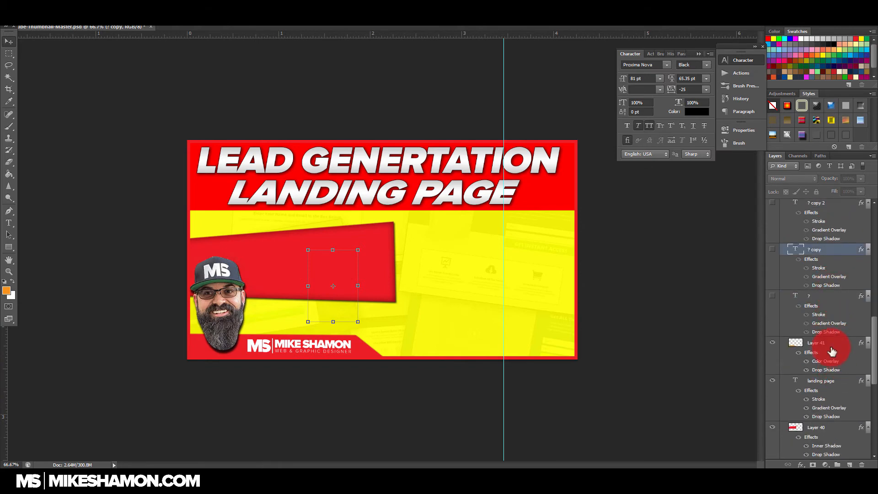
scroll(832, 344, "down", 8)
left_click(846, 339)
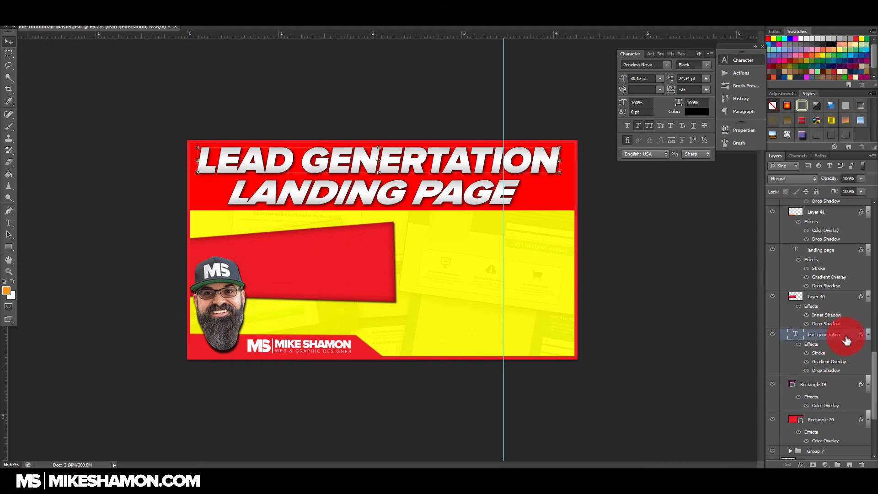
left_click_drag(851, 341, 849, 464)
left_click_drag(453, 162, 456, 275)
left_click(200, 232)
left_click_drag(817, 328, 830, 286)
left_click_drag(438, 277, 437, 287)
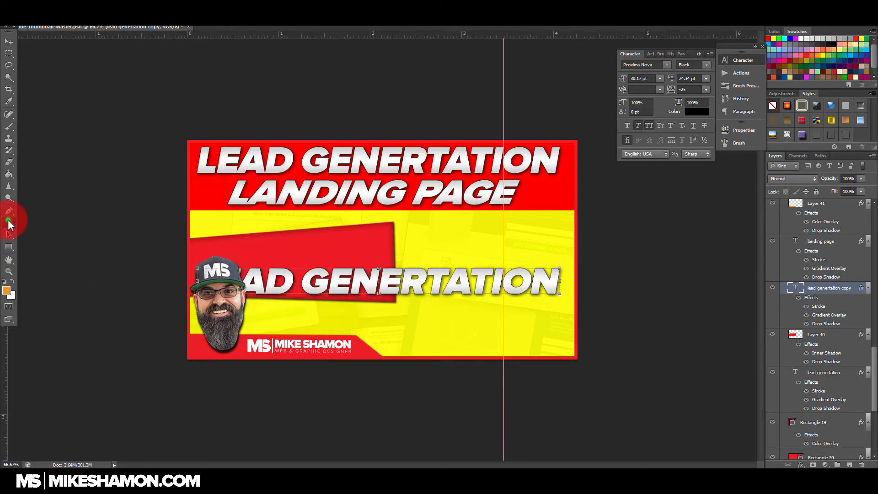
Step: Replace the duplicated headline's text with "DIVI THEME TUTORIAL" on two lines, breaking before "TUTORIAL"
triple_click(440, 278)
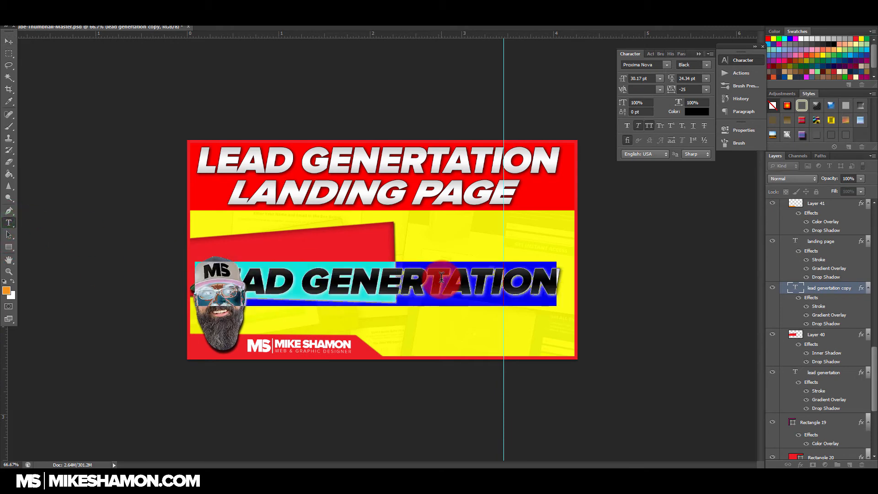
type("vi them")
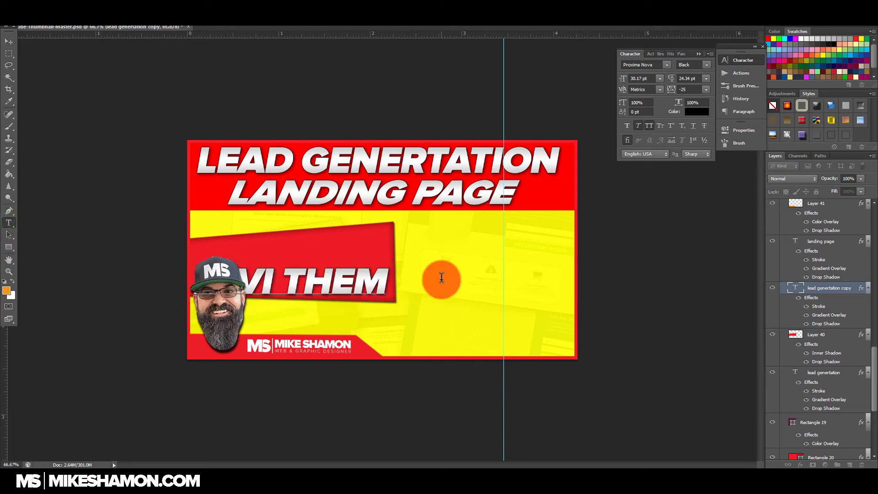
type("e")
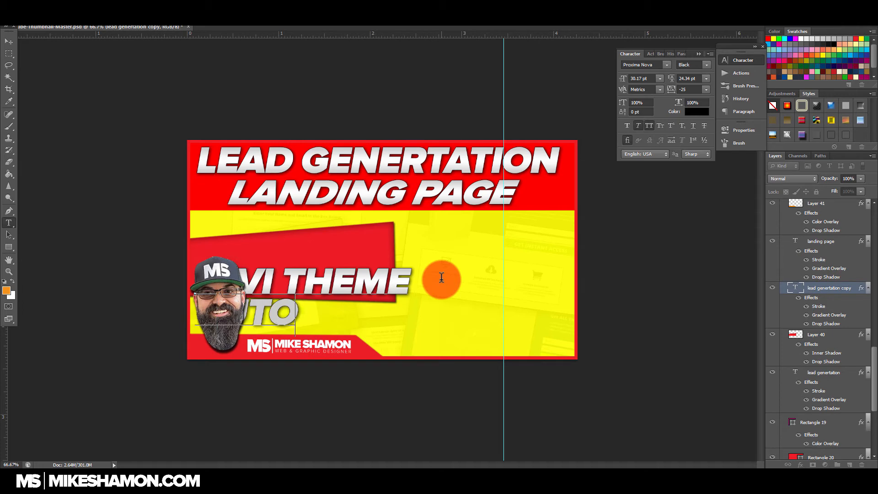
left_click(8, 41)
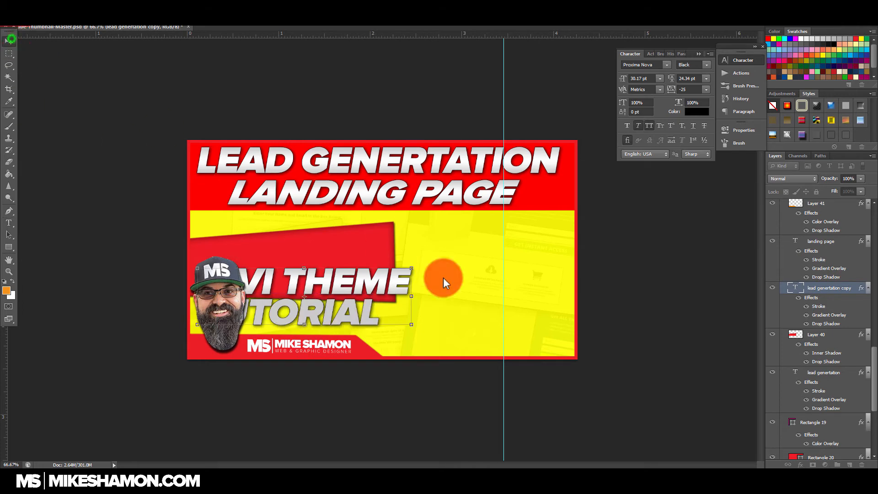
Step: Tilt the "DIVI THEME TUTORIAL" text upward to the right, shrink it and place it on the slanted red banner
left_click_drag(390, 282, 459, 263)
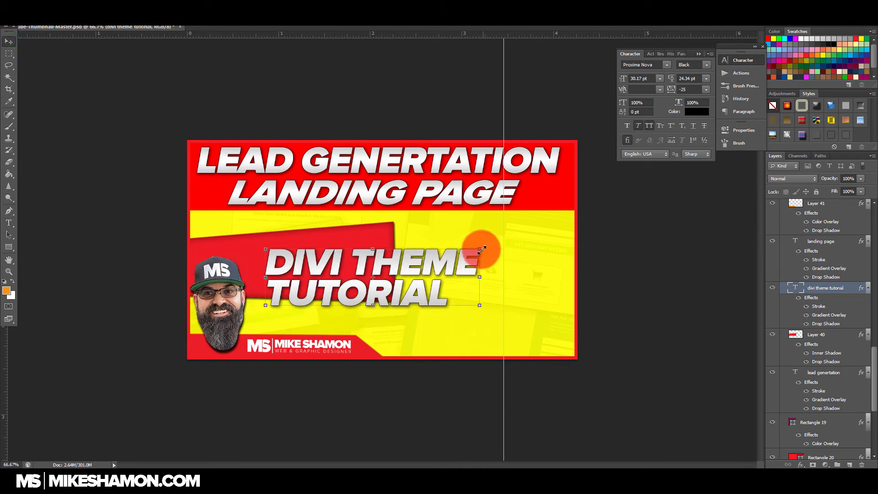
key("ctrl+t")
left_click_drag(474, 247, 483, 235)
left_click_drag(265, 245, 273, 242)
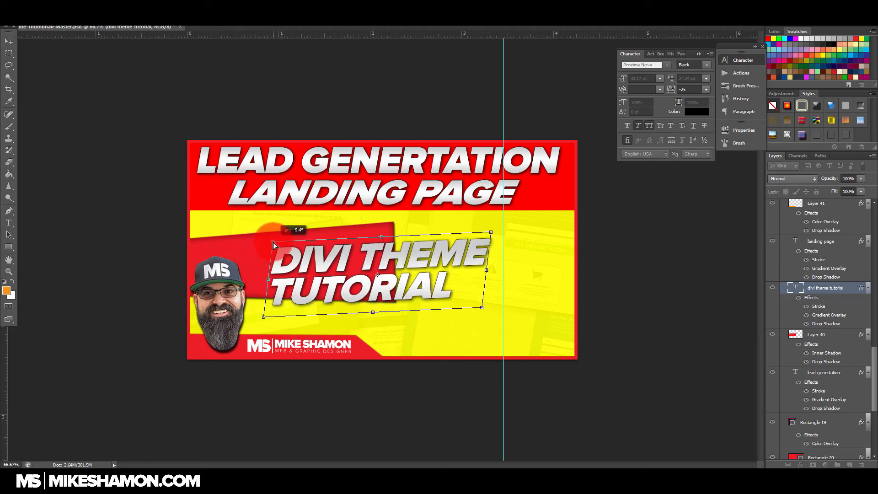
left_click_drag(481, 310, 483, 302)
key("Return")
left_click_drag(447, 251, 364, 241)
key("ctrl+t")
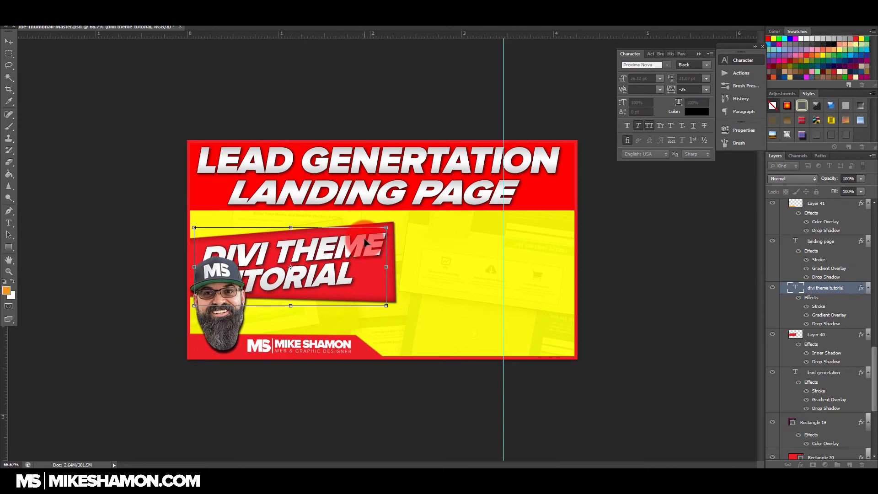
key("Return")
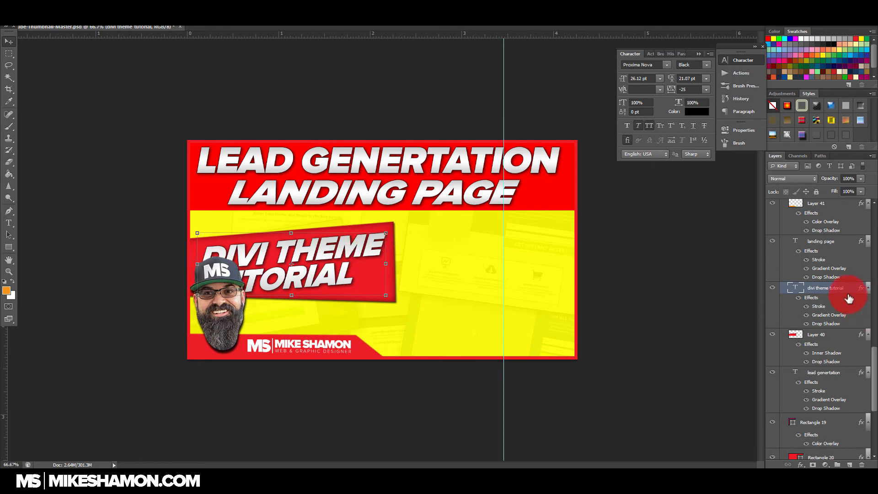
Step: Rotate the banner and its text together clockwise just below the headline bar, and hide the visible Face copy 3 layer
left_click(841, 337, "ctrl")
mouse_move(382, 272)
left_mouse_down()
mouse_move(381, 260)
mouse_move(411, 258)
mouse_move(402, 255)
mouse_move(385, 278)
mouse_move(385, 267)
left_mouse_up()
key("Return")
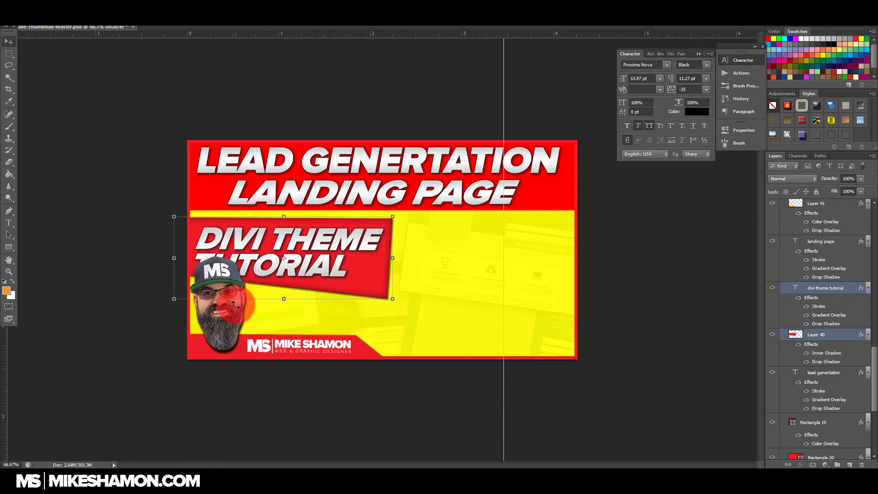
scroll(825, 262, "down", 10)
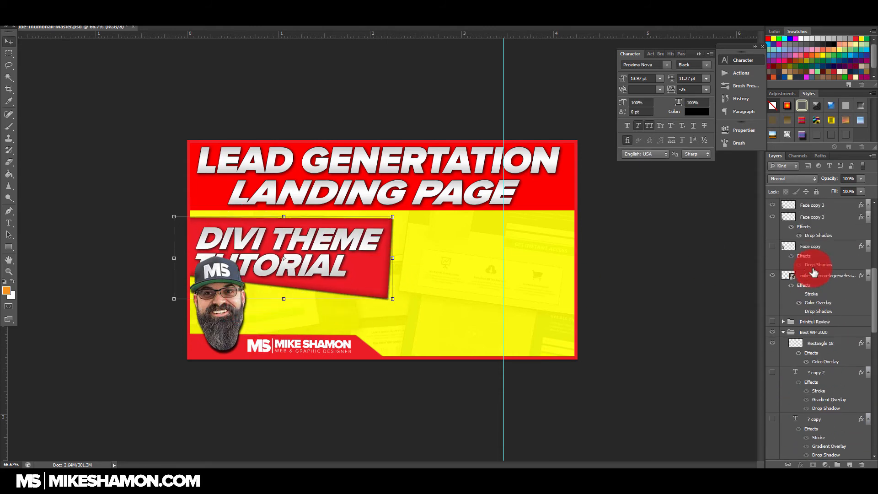
left_click(772, 300)
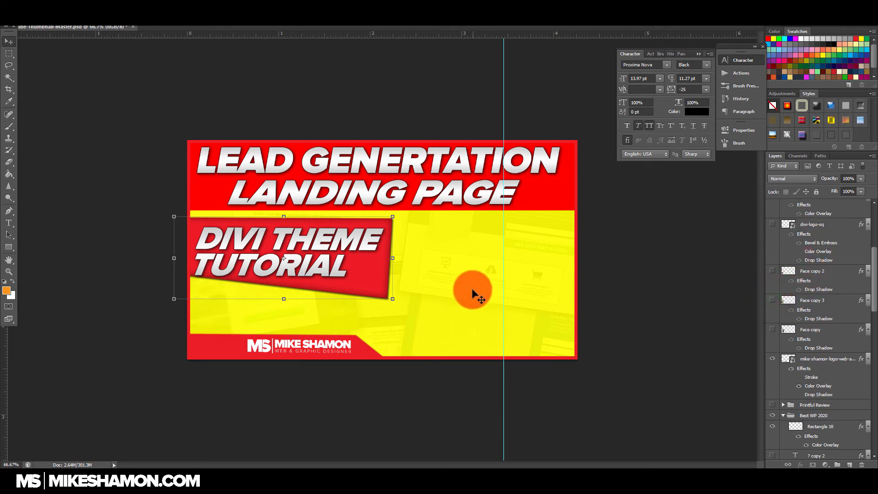
Step: Rotate only the "DIVI THEME TUTORIAL" text slightly clockwise and center it within the red banner
scroll(846, 396, "down", 6)
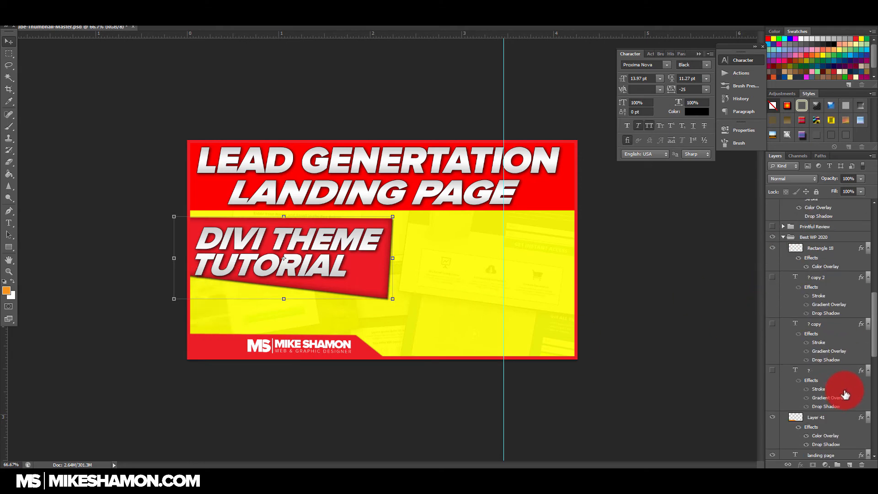
scroll(845, 394, "down", 5)
left_click(835, 232)
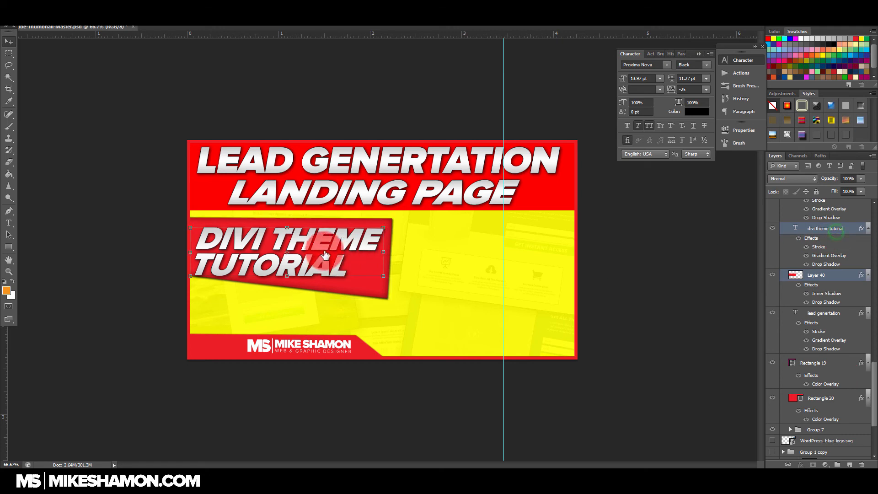
left_click_drag(328, 250, 326, 246)
left_click_drag(392, 222, 359, 244)
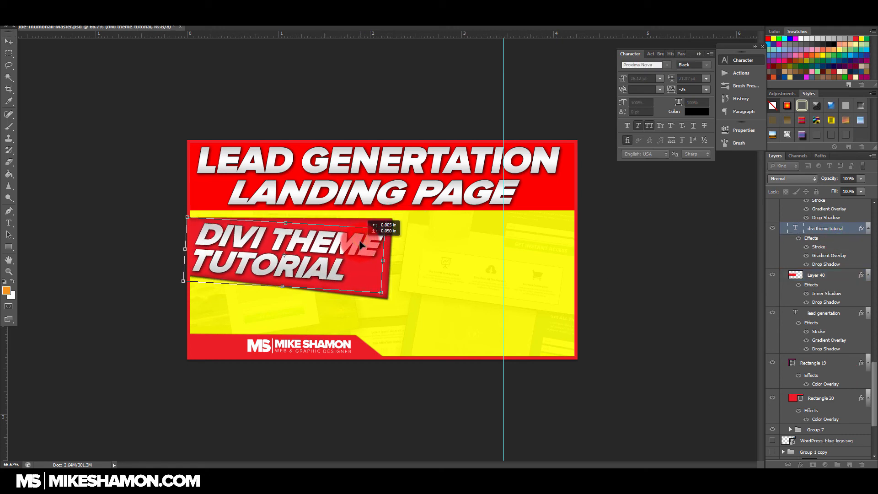
key("Return")
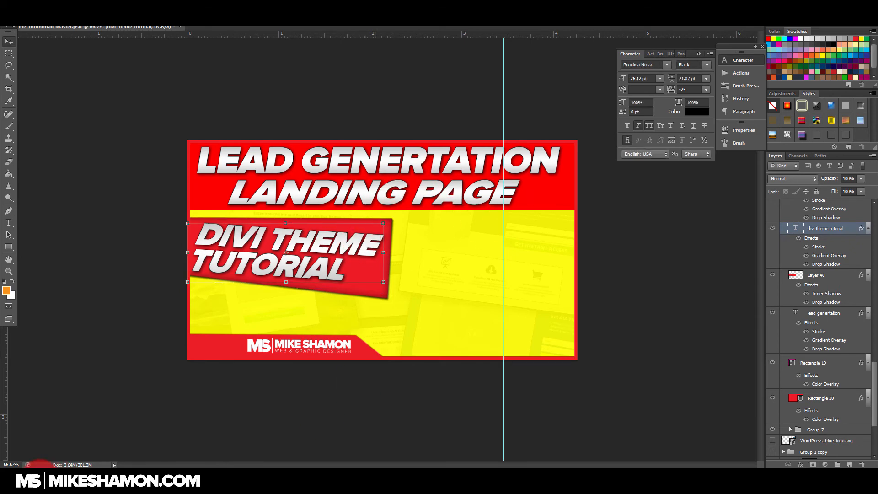
Step: Place the landing page screenshot from the file browser into the thumbnail and move it down below the headline
left_click(40, 479)
left_click_drag(702, 174, 114, 223)
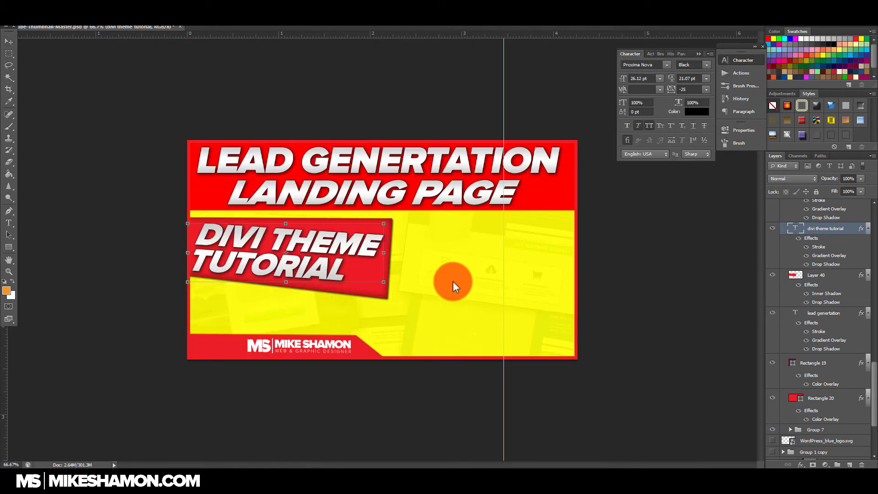
key("Return")
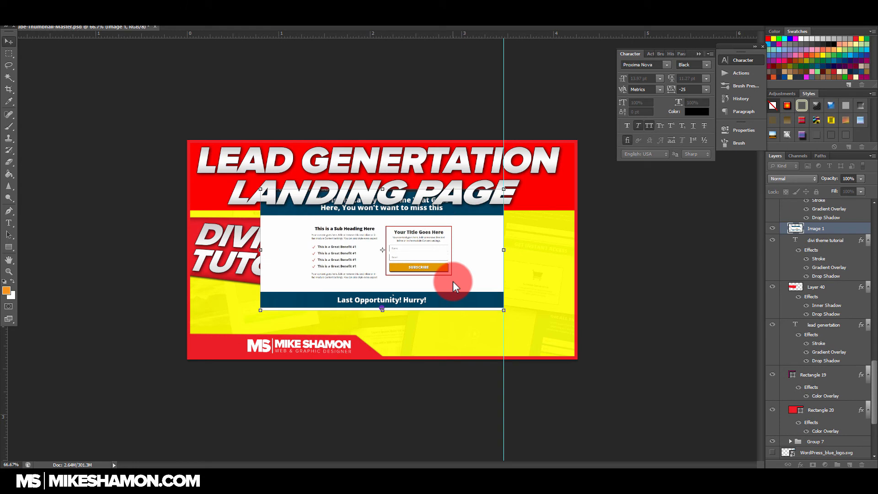
left_click_drag(473, 260, 481, 292)
Step: Slightly enlarge the landing page screenshot, tilt it counterclockwise and move it toward the thumbnail's right side
key("ctrl+t")
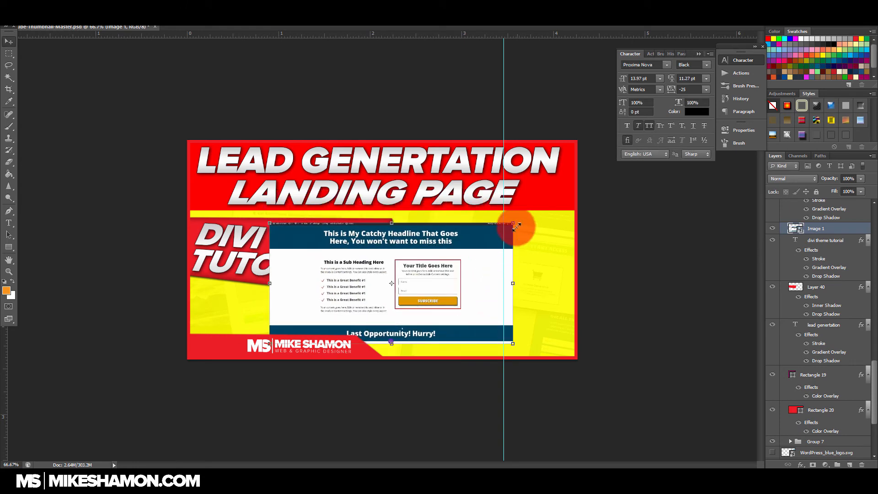
left_click_drag(513, 222, 528, 207)
left_click_drag(494, 249, 523, 240)
left_click_drag(566, 194, 563, 173)
left_click_drag(513, 232, 513, 241)
key("Return")
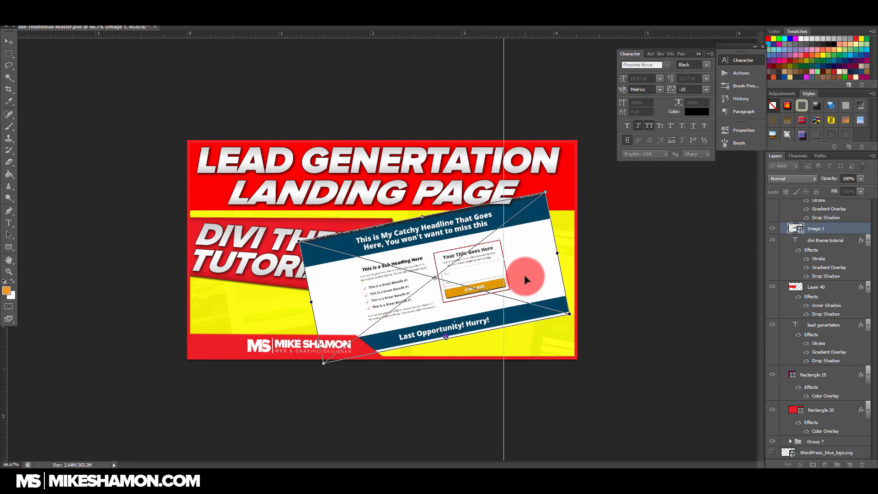
mouse_move(306, 465)
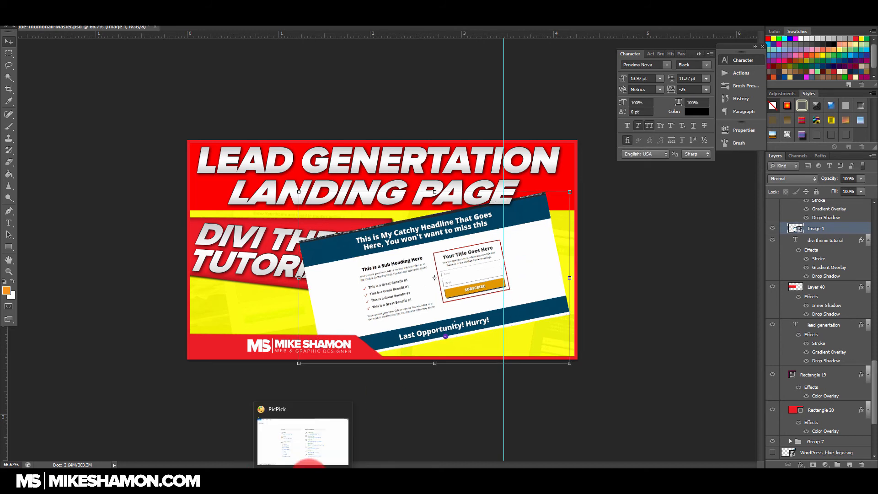
mouse_move(305, 449)
left_click(286, 412)
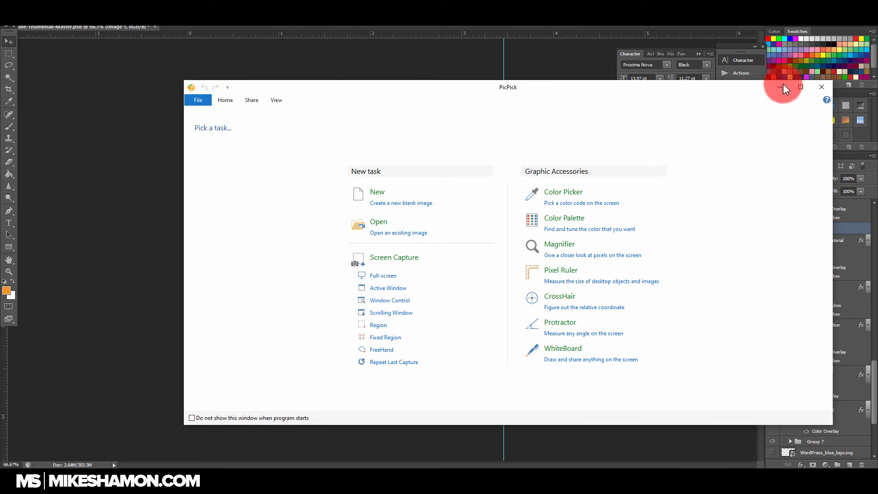
left_click(783, 89)
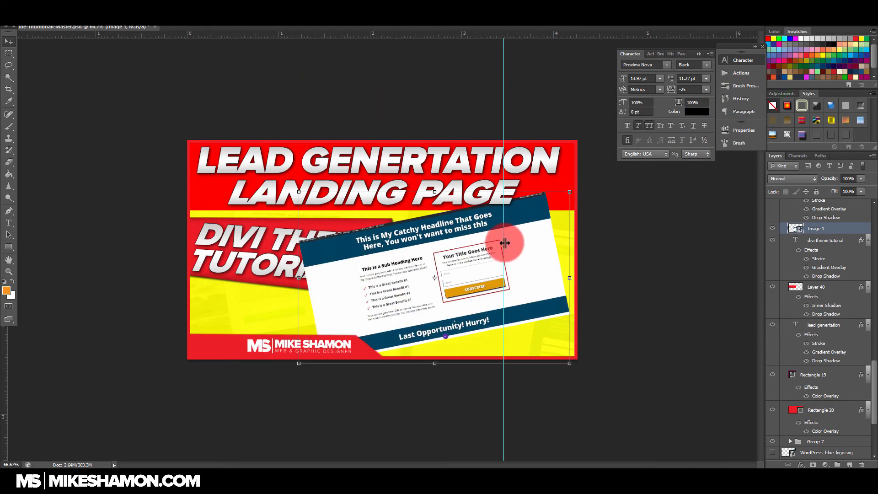
Step: Shift the tilted landing page screenshot slightly farther right
left_click_drag(506, 245, 536, 257)
key("ctrl+z")
left_click_drag(577, 196, 568, 197)
key("Return")
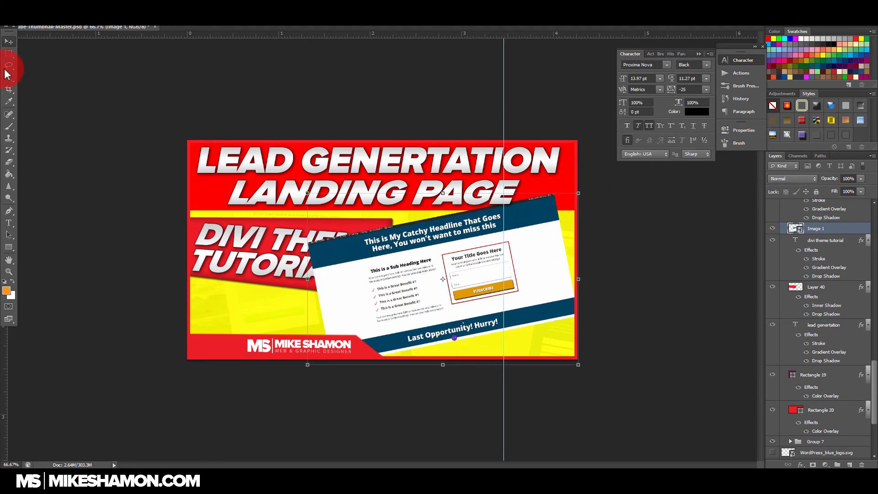
Step: Straighten the landing page screenshot to horizontal and move it directly beneath the headline bar
left_click(9, 54)
left_click(9, 41)
left_click_drag(438, 255, 391, 242)
left_click_drag(548, 261, 504, 297)
key("Return")
Step: Rasterize the Image 1 layer and trim the thin strips along the landing page screenshot's top and bottom edges
left_click(9, 54)
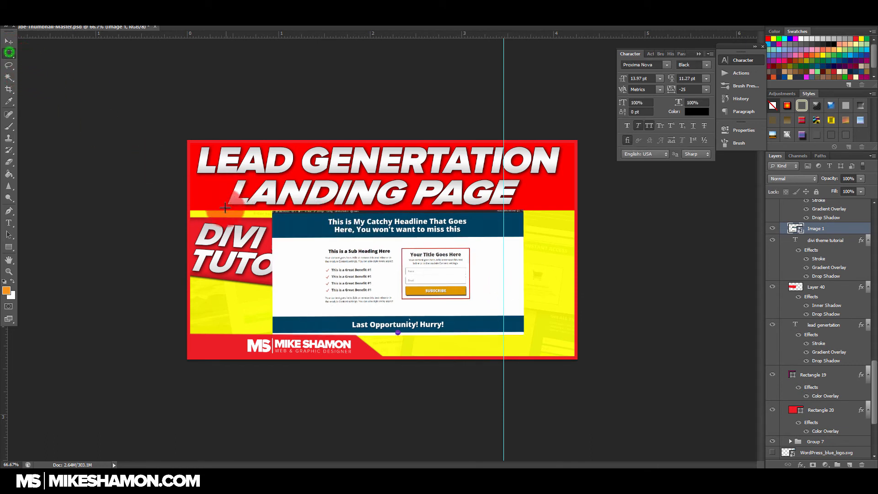
left_click_drag(270, 209, 527, 213)
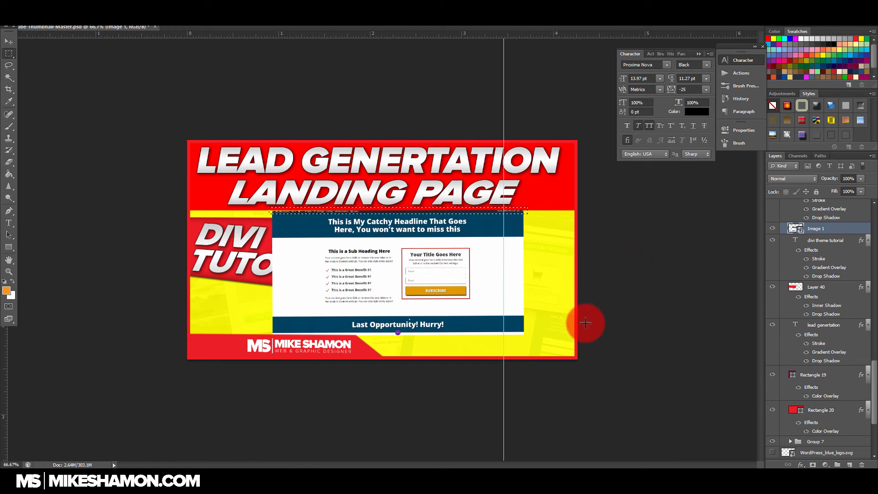
key("e")
left_click(377, 274)
key("Return")
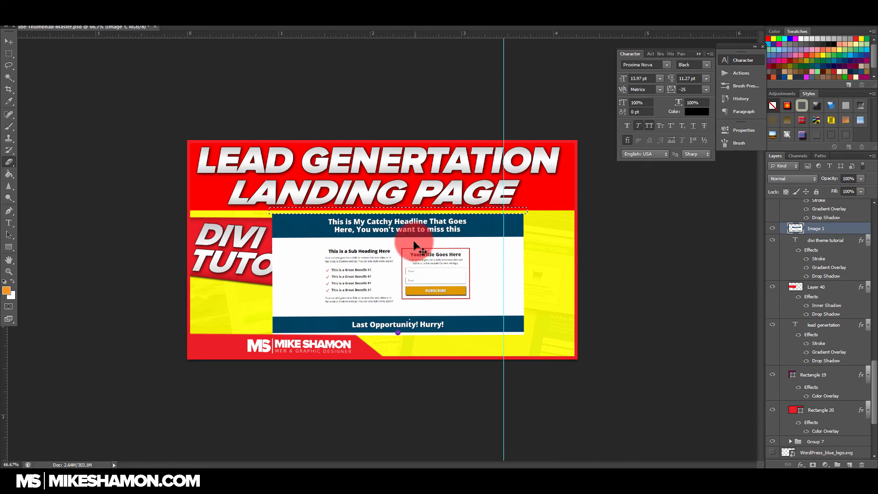
key("ctrl+d")
key("m")
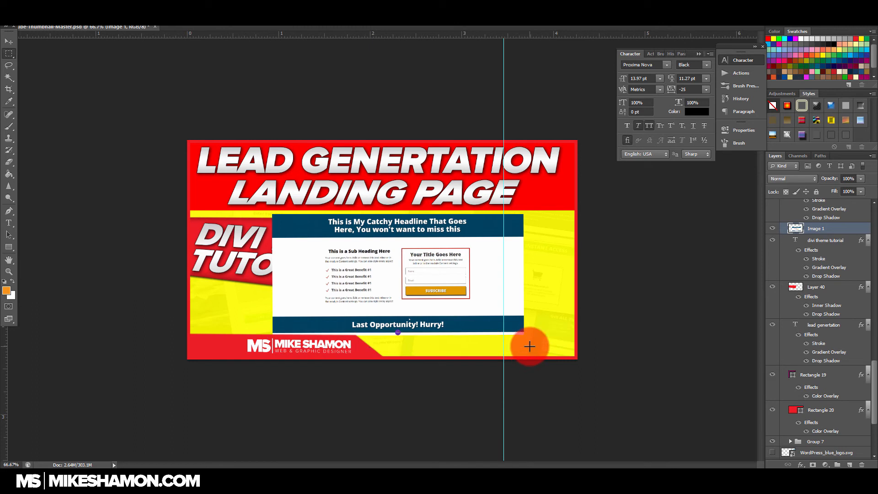
key("Delete")
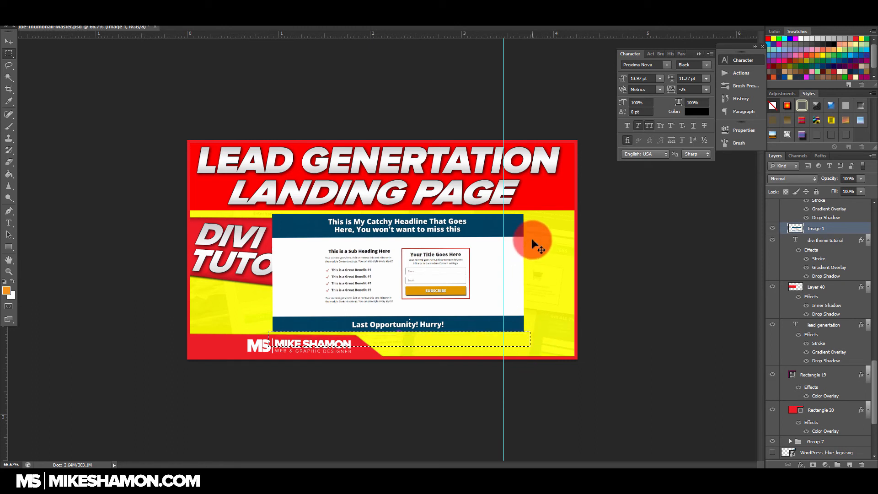
Step: Trim the blank side margins off the landing page screenshot, cutting closer to its sub-heading and form content
left_click_drag(532, 207, 495, 349)
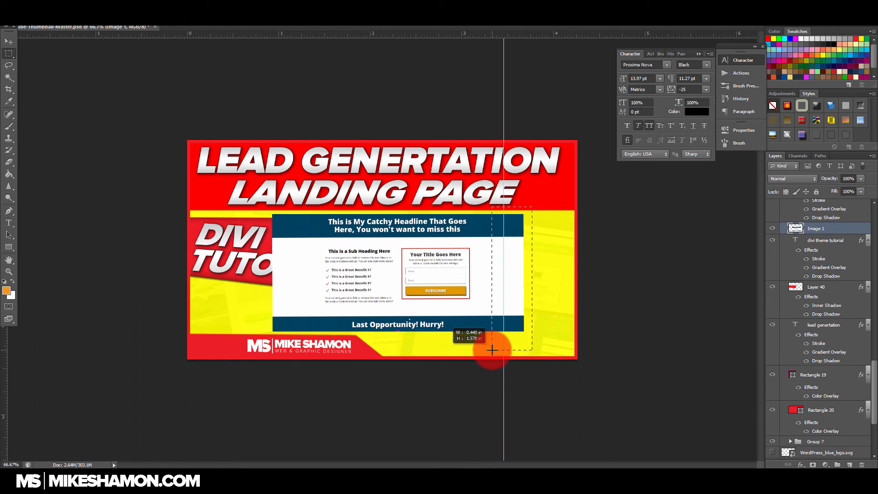
key("Delete")
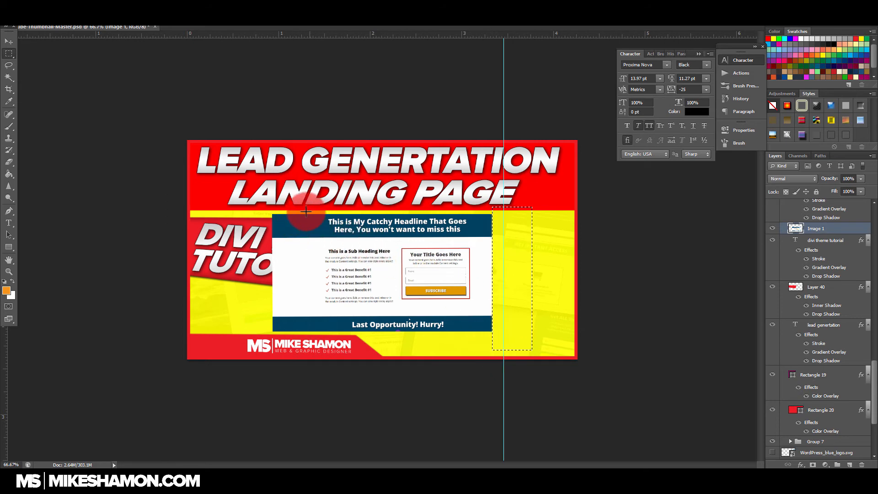
left_click_drag(310, 207, 268, 339)
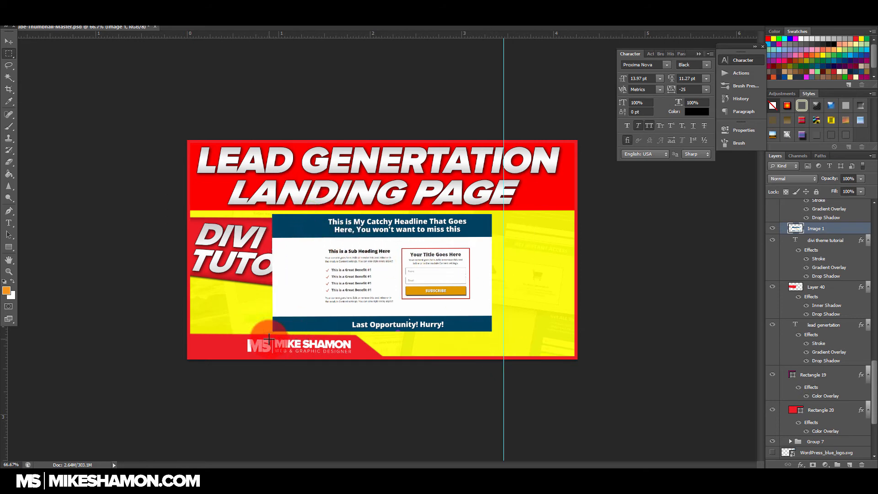
key("Delete")
Step: Enlarge the trimmed landing page screenshot, tilt it slightly counterclockwise and fit it into the thumbnail's lower-right area
left_click(8, 41)
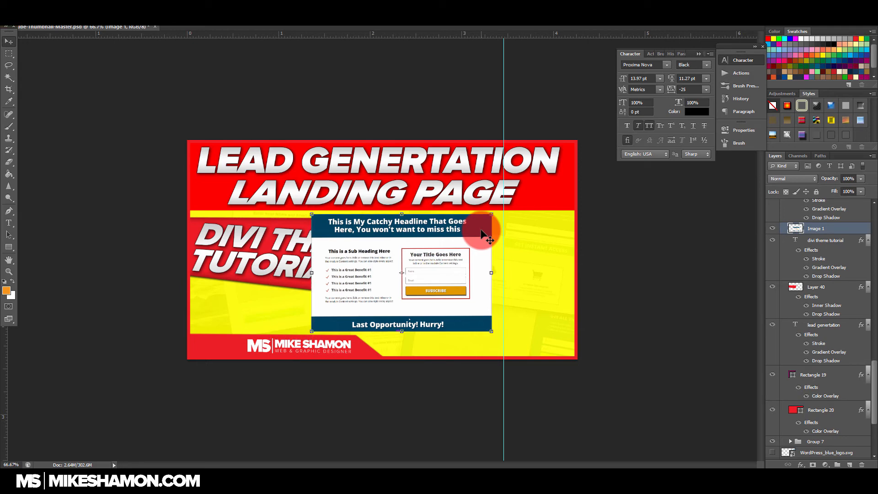
left_click_drag(492, 214, 544, 171)
left_click_drag(484, 250, 513, 264)
left_click_drag(555, 199, 565, 186)
left_click_drag(528, 236, 524, 245)
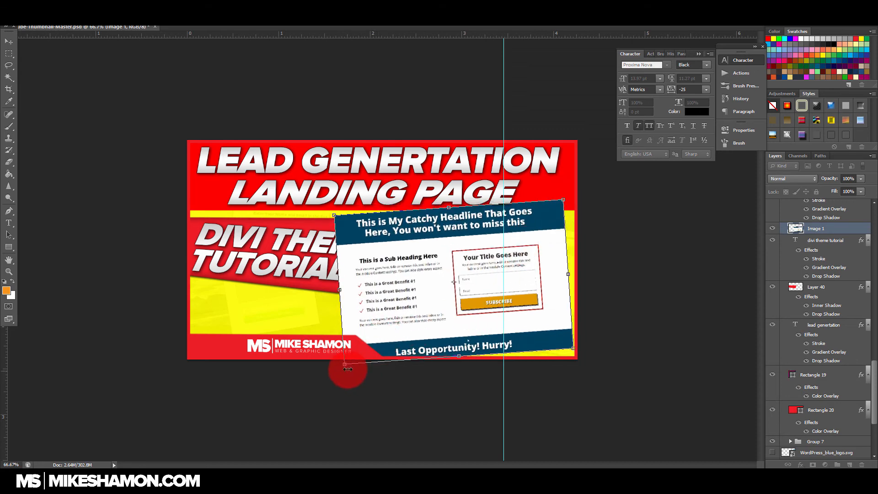
left_click_drag(346, 365, 356, 356)
mouse_move(416, 318)
left_mouse_down()
mouse_move(420, 323)
mouse_move(417, 313)
left_mouse_up()
double_click(421, 321)
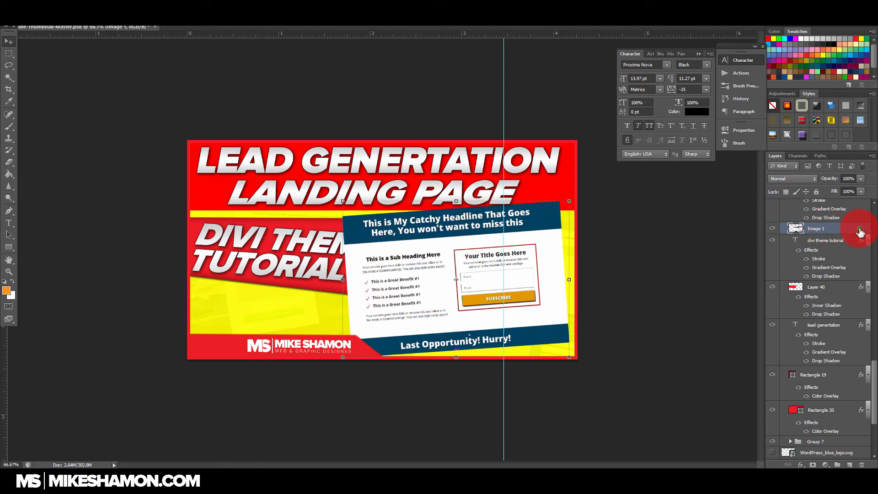
Step: Add a white 8 px outside stroke to the Image 1 layer
double_click(860, 231)
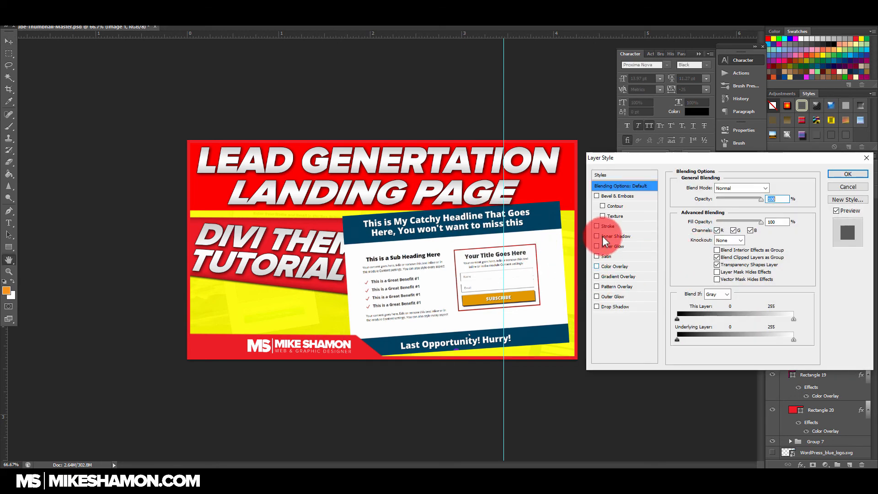
left_click(596, 226)
left_click(653, 225)
left_click_drag(720, 188, 712, 189)
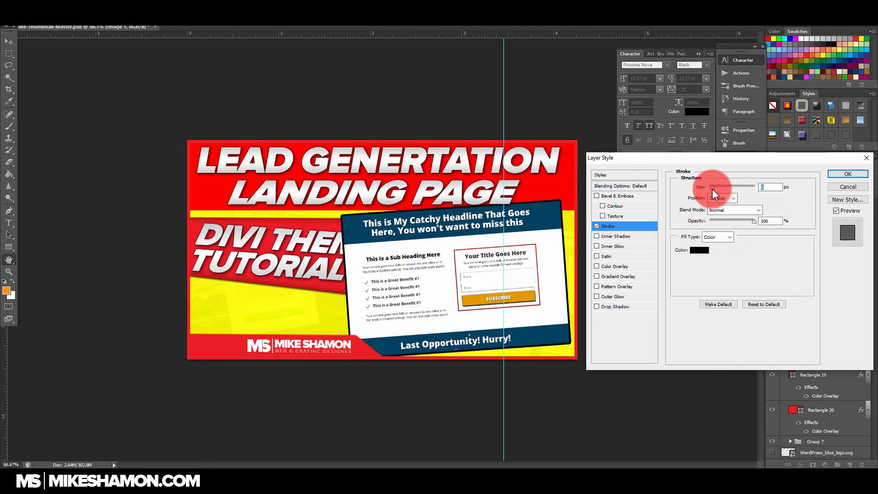
left_click(700, 251)
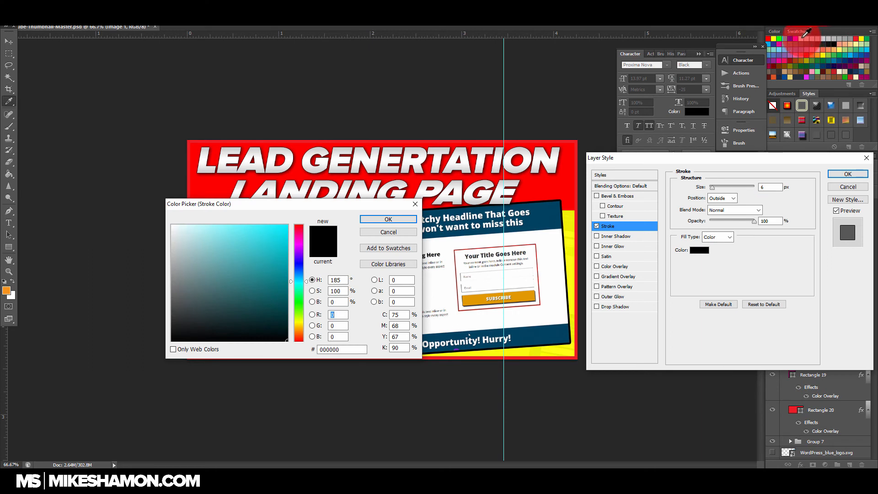
left_click(801, 39)
left_click(374, 218)
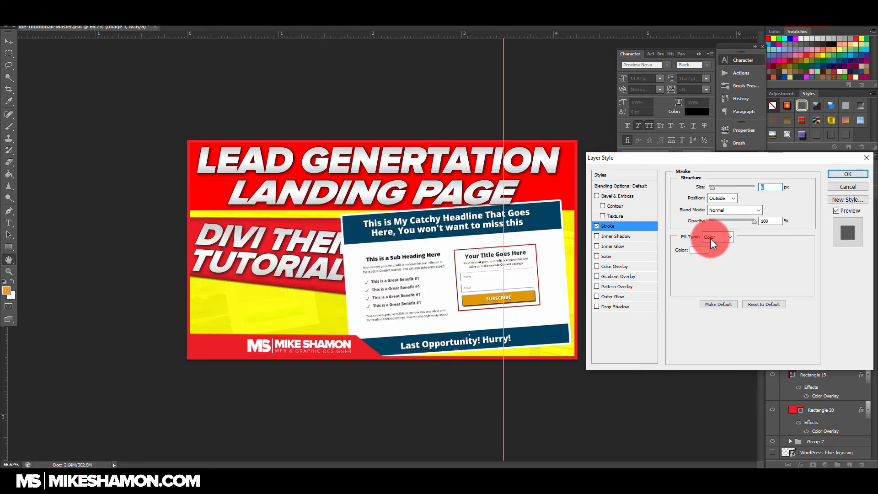
left_click_drag(711, 187, 712, 187)
left_click(847, 175)
Step: Duplicate the Image 1 layer and give the original beneath a thicker red (ff0000) outside stroke
left_click_drag(856, 233, 850, 465)
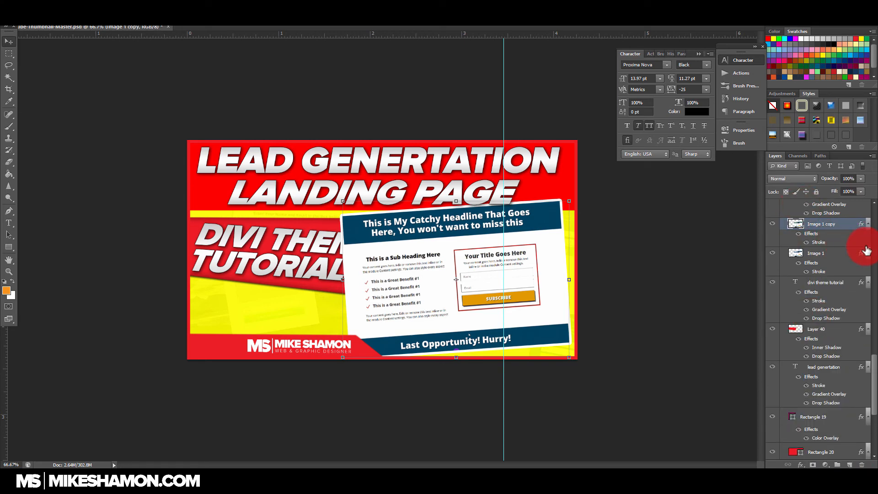
double_click(856, 257)
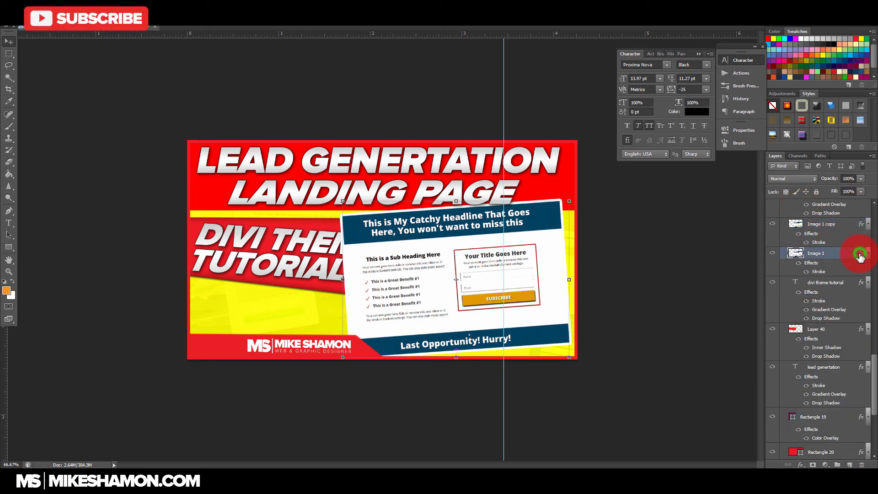
left_click(626, 228)
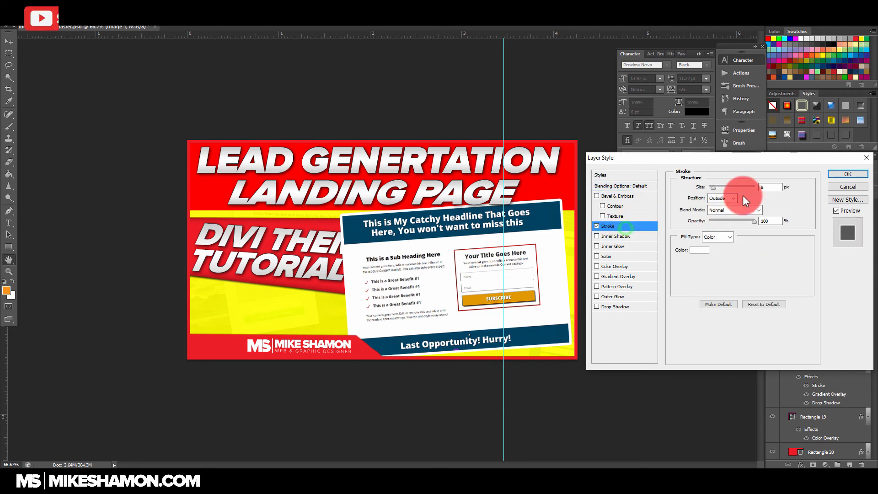
left_click(699, 250)
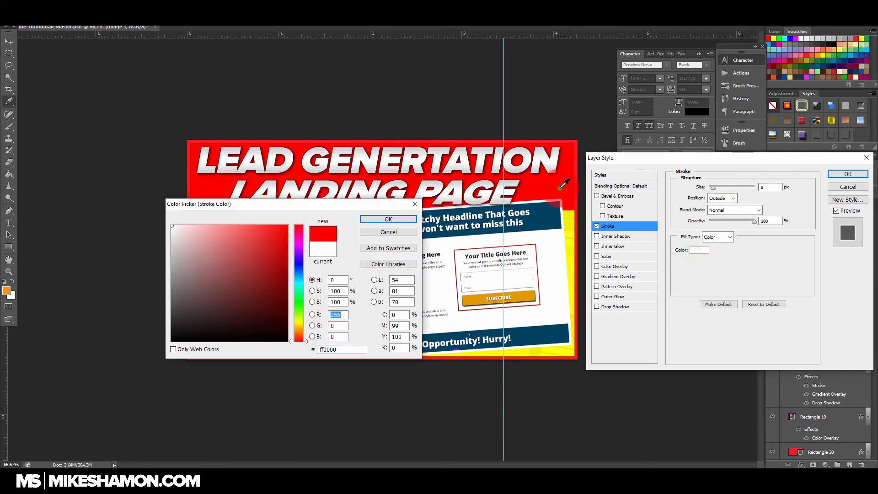
left_click(408, 217)
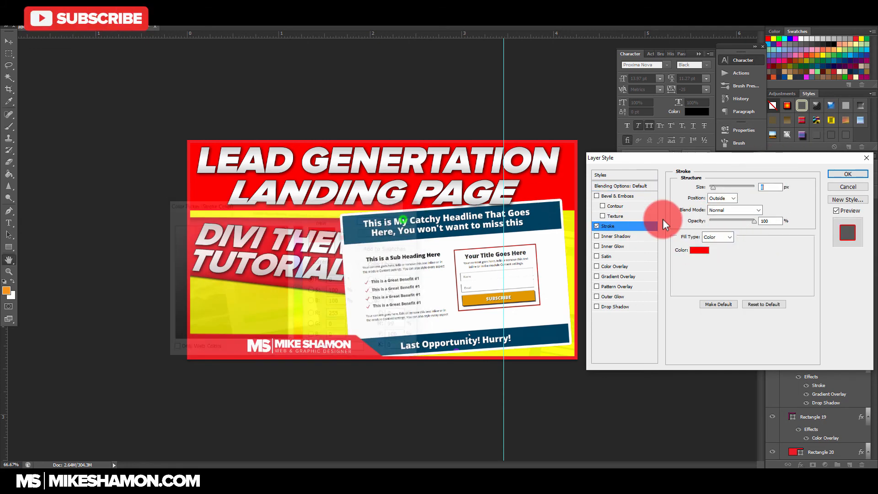
left_click(713, 188)
left_click_drag(712, 188, 715, 188)
left_click(857, 175)
Step: Add a drop shadow to the Image 1 layer with 12 px distance, 16% spread and an increased size
left_click(863, 259)
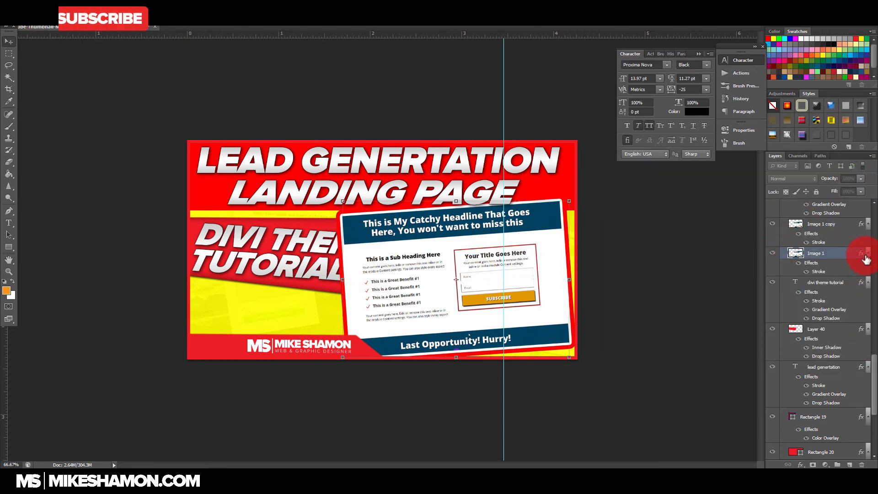
double_click(862, 257)
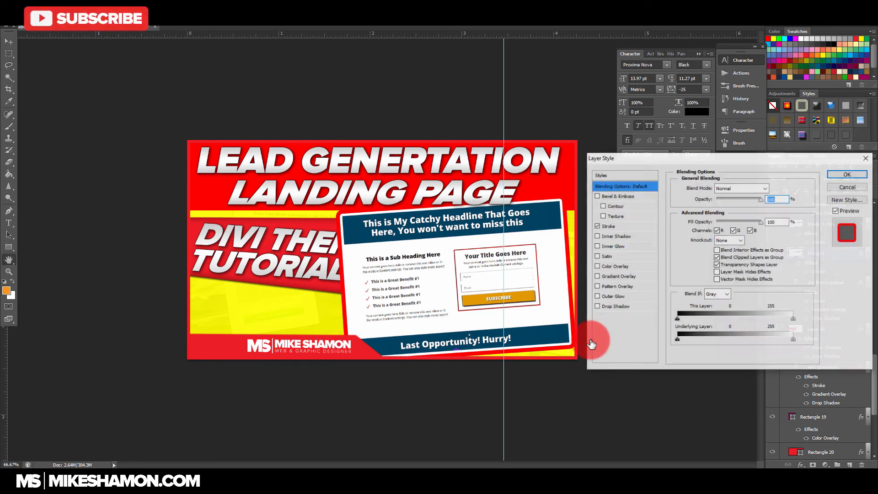
left_click(630, 306)
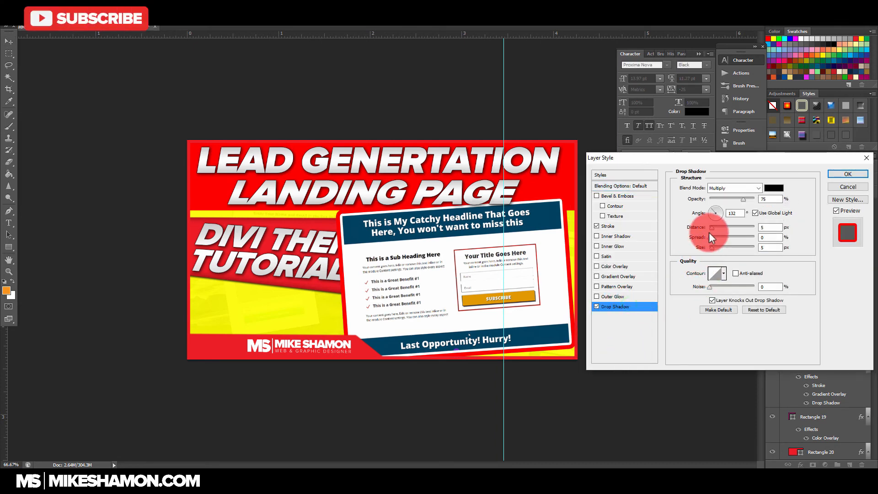
left_click_drag(713, 228, 722, 249)
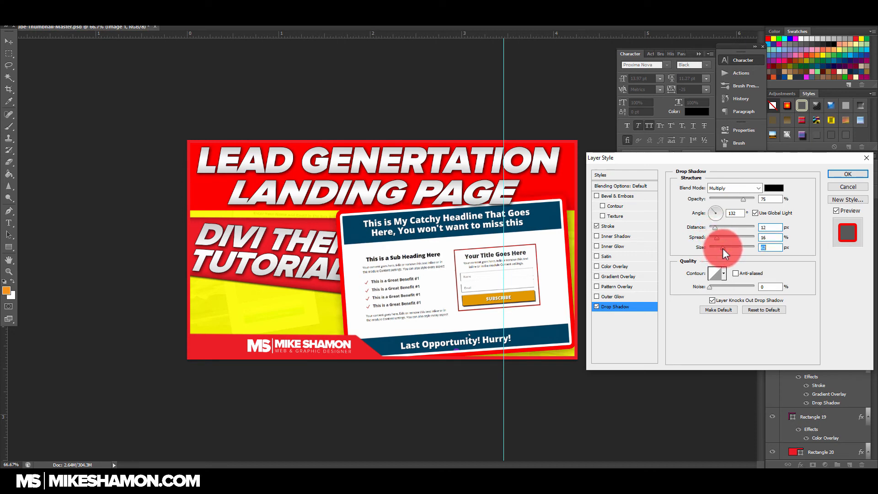
left_click(845, 174)
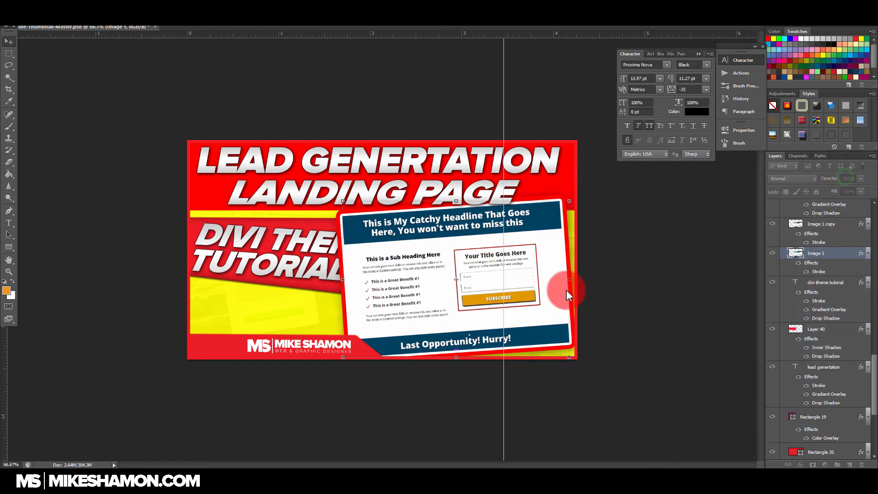
Step: Scale Image 1 and its copy down slightly together, shift them toward the right edge and tilt them further counterclockwise
left_click_drag(569, 202, 557, 209)
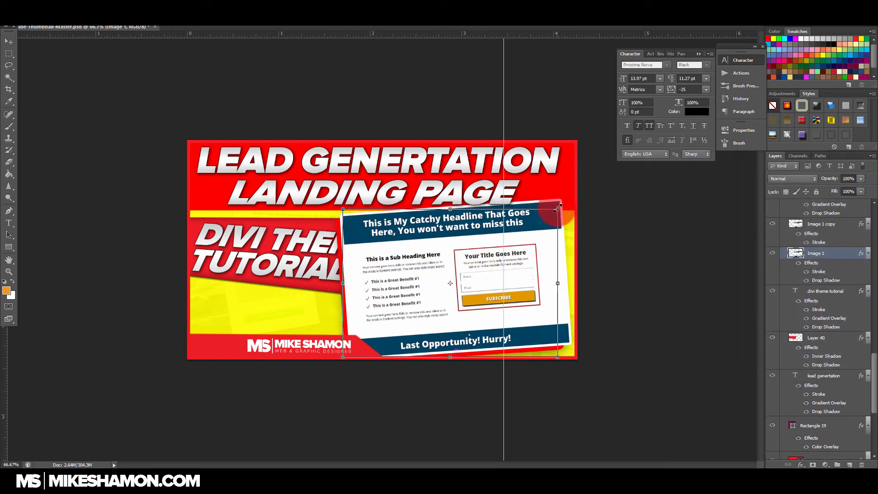
key("ctrl+z")
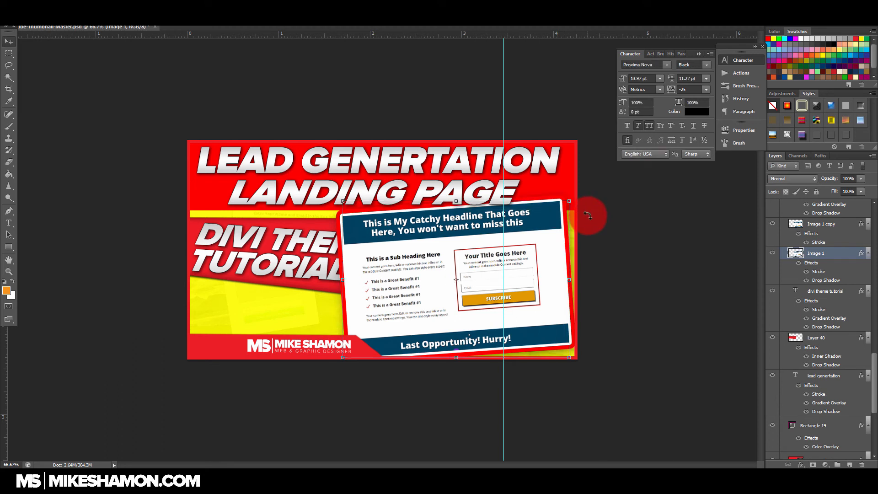
left_click(812, 223, "shift")
left_click_drag(574, 203, 570, 204)
key("Return")
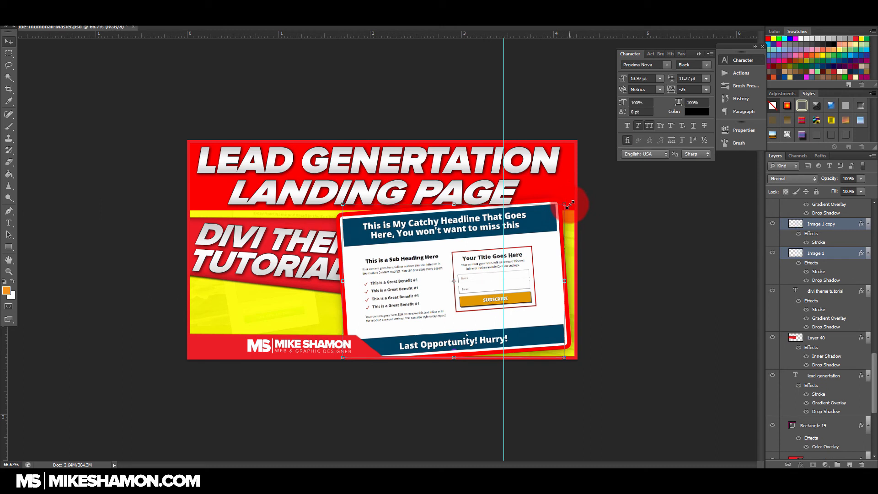
left_click_drag(541, 242, 562, 247)
left_click_drag(593, 207, 553, 213)
key("Return")
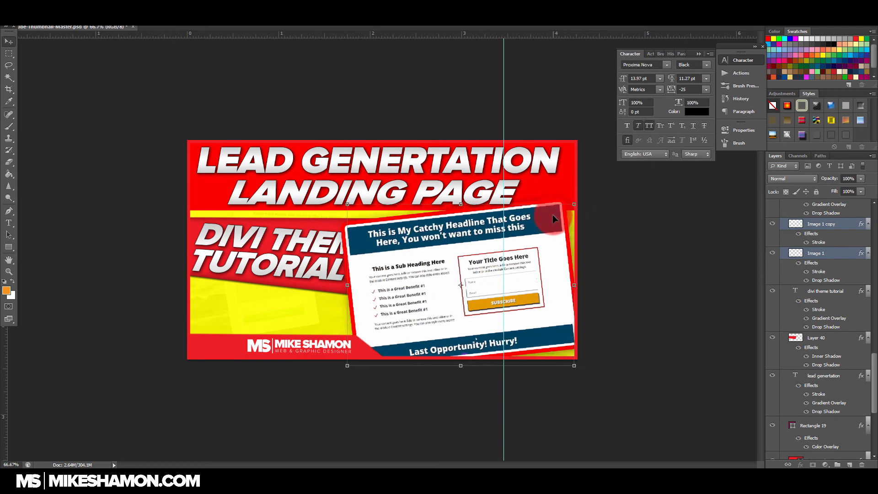
Step: Identify the yellow background rectangle by toggling layer visibility and open the Color Overlay settings of Rectangle 20
scroll(803, 348, "down", 5)
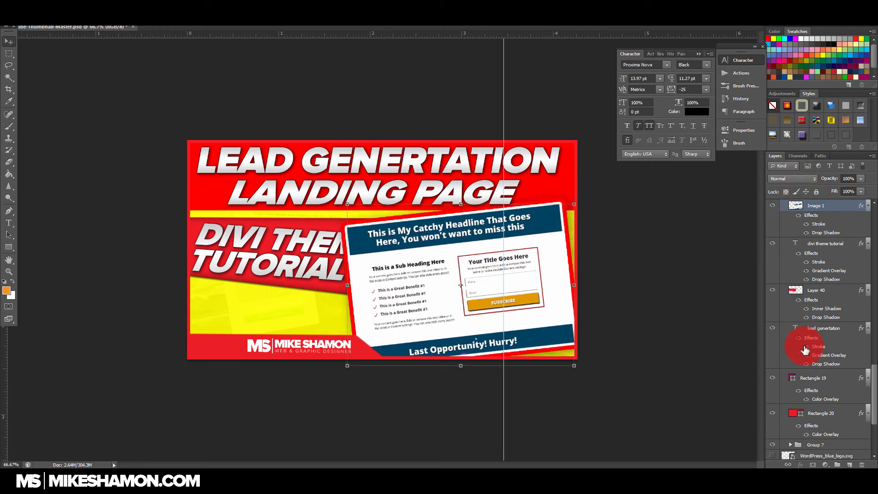
left_click(773, 331)
left_click(773, 331)
left_click(859, 330)
double_click(858, 331)
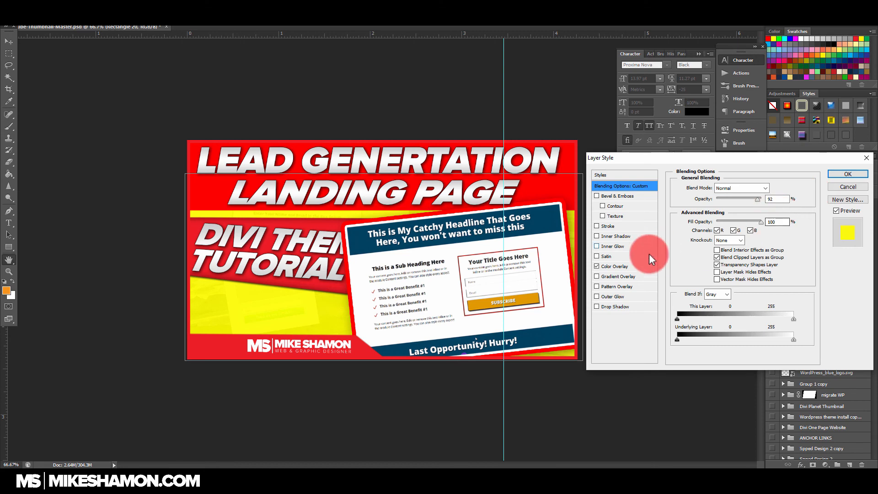
left_click(648, 270)
Step: Try bright green (00ff00) as the color overlay of the background rectangle
left_click(774, 188)
left_click(779, 39)
left_click(388, 219)
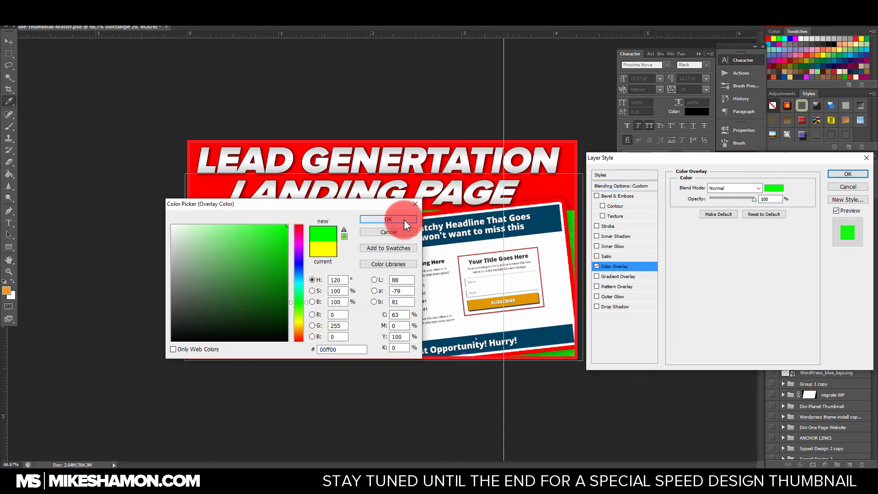
left_click(646, 270)
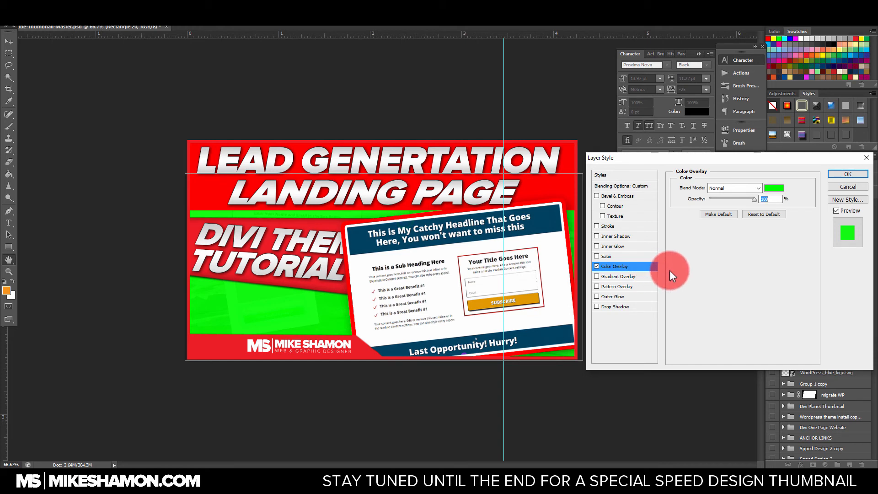
left_click(847, 187)
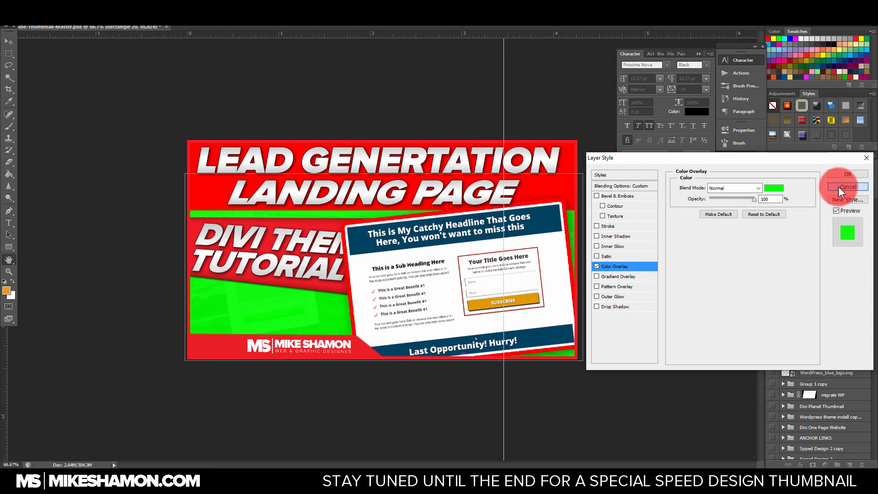
Step: Try pure blue (0000ff) as the color overlay of the background rectangle
left_click(774, 188)
left_click(789, 39)
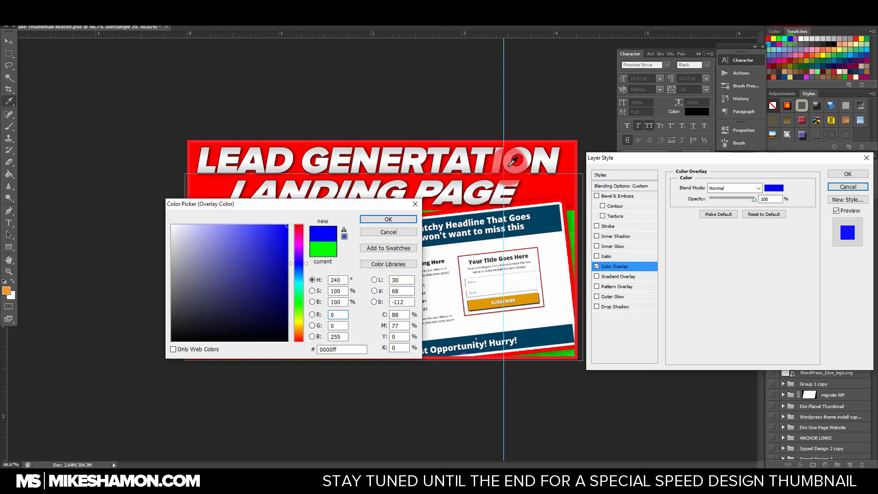
left_click(408, 221)
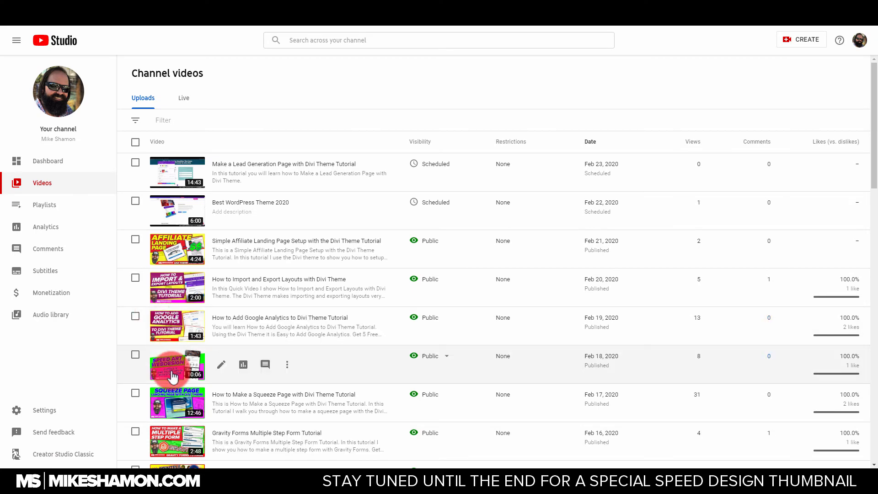
scroll(206, 387, "down", 1)
scroll(206, 386, "down", 3)
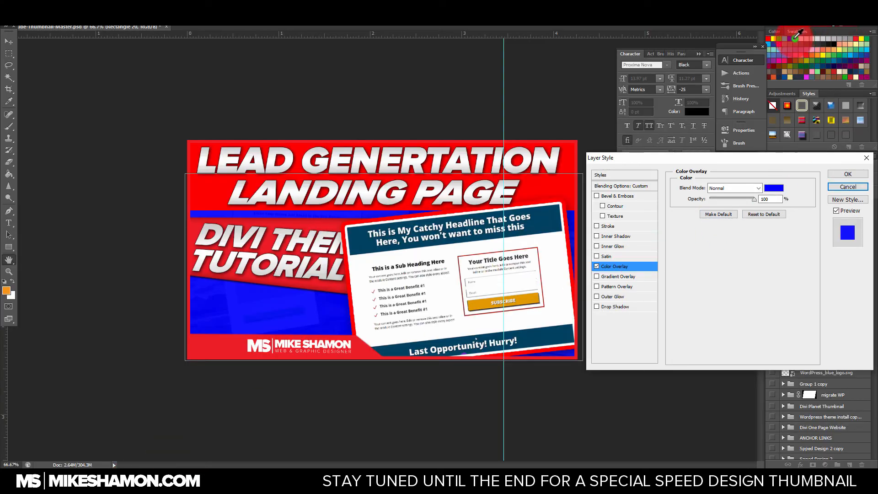
Step: Set the color overlay of Rectangle 20 to magenta (ff00ff) and apply the layer style
left_click(773, 188)
left_click(795, 39)
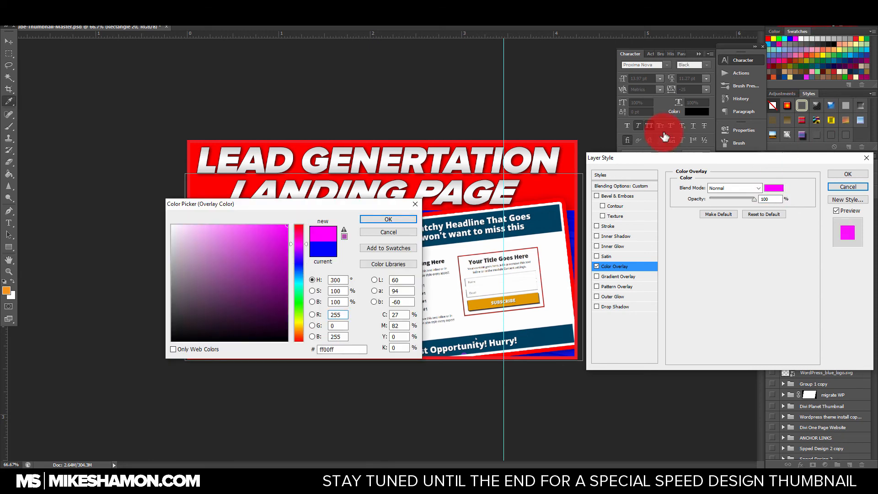
left_click(404, 221)
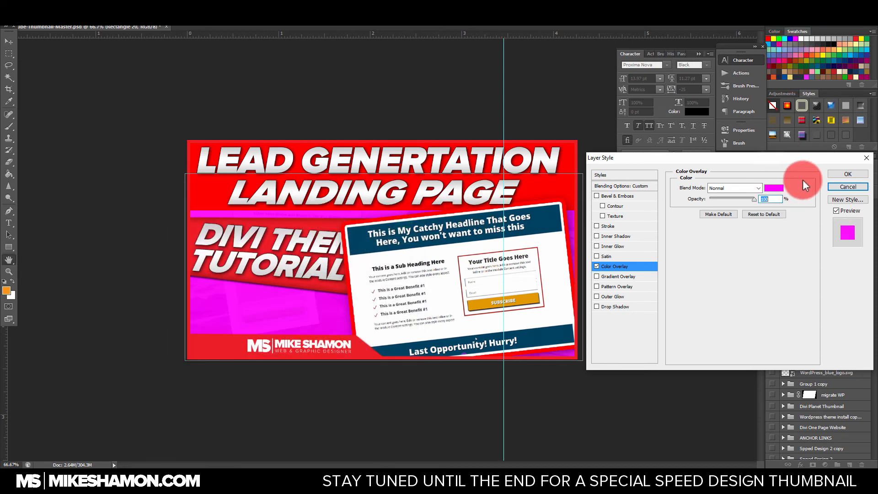
left_click(840, 174)
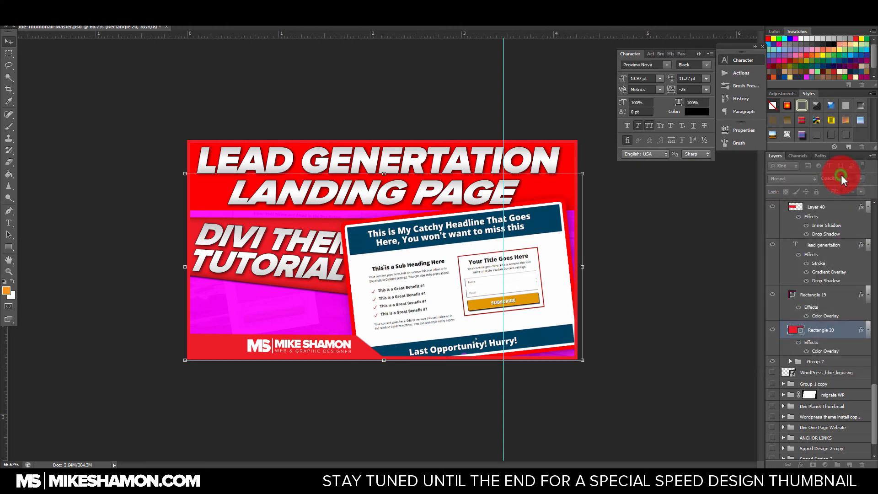
Step: Scale down the "Divi Theme Tutorial" text together with its red banner (Layer 40) and place them clear of the landing page screenshot
scroll(810, 339, "up", 10)
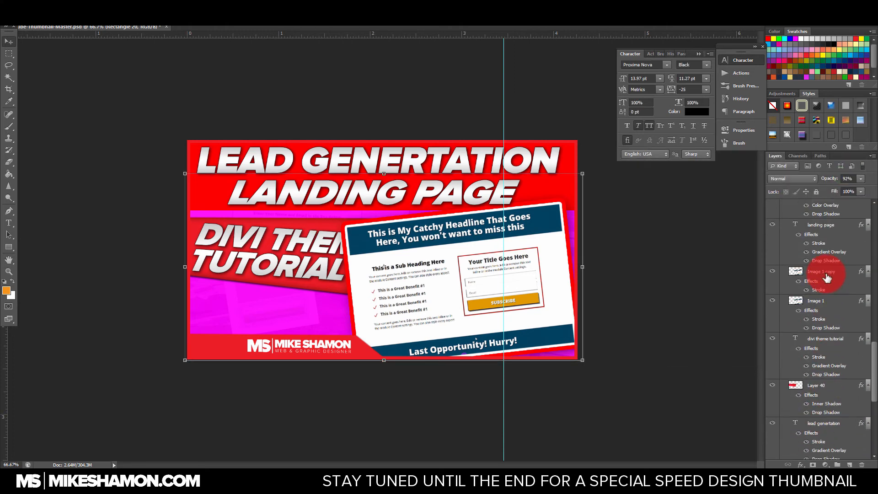
scroll(827, 275, "down", 4)
left_click(828, 340)
left_click(772, 338)
left_click(772, 338)
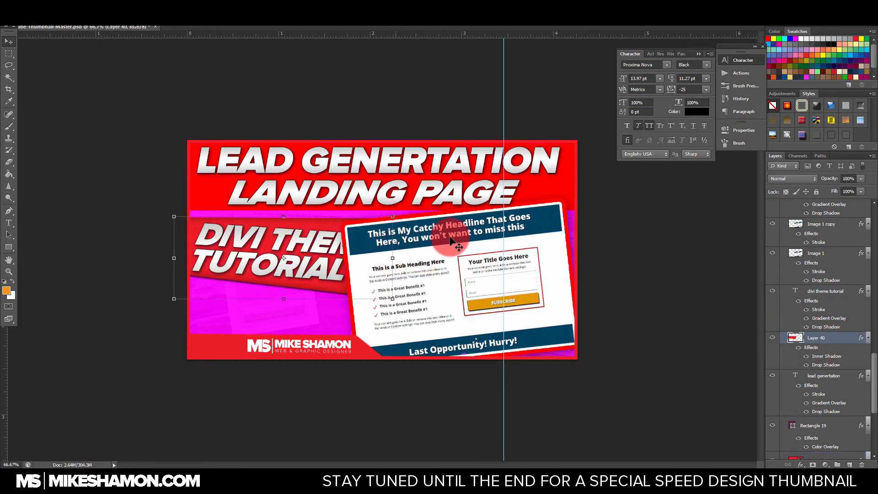
left_click(846, 291, "ctrl")
left_click_drag(391, 216, 370, 220)
mouse_move(333, 257)
left_mouse_down()
mouse_move(333, 245)
mouse_move(328, 273)
left_mouse_up()
left_click_drag(369, 228, 336, 259)
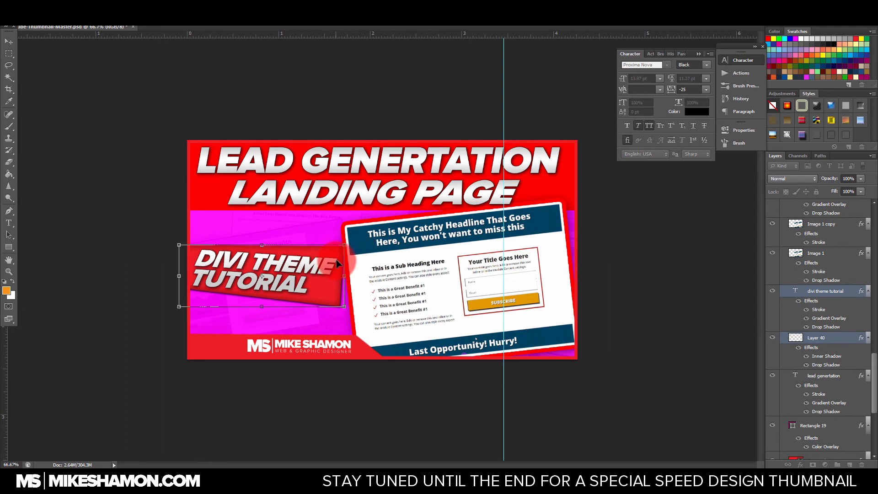
Step: Toggle layer visibility to identify which layers hold the outer border, the logo strip and the banner shapes
scroll(832, 275, "up", 10)
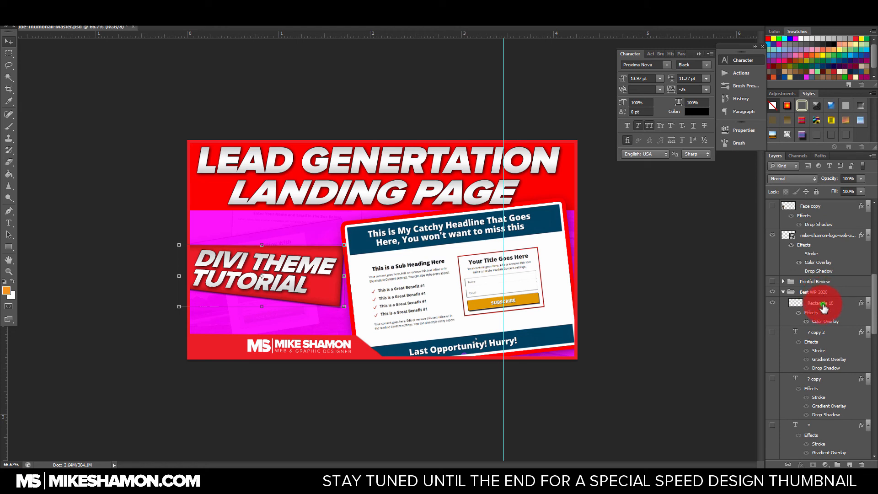
left_click(823, 307)
left_click(772, 304)
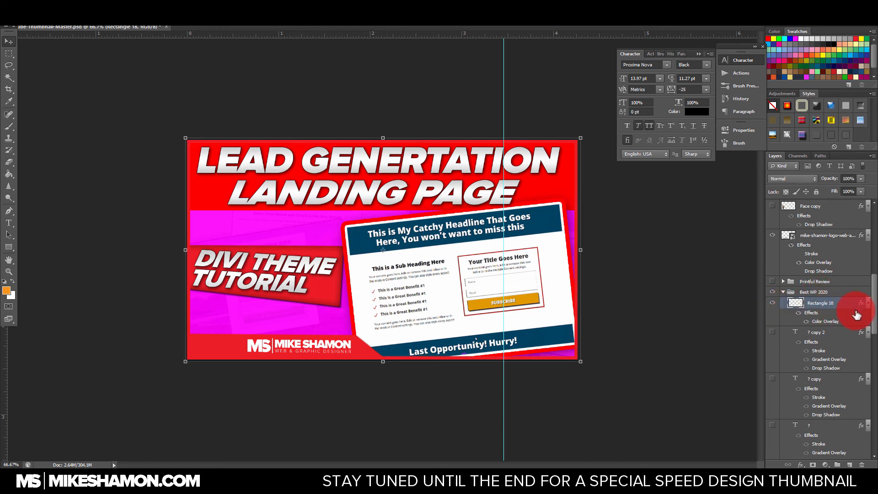
scroll(847, 320, "down", 2)
scroll(847, 319, "down", 7)
left_click(832, 262)
left_click(774, 270)
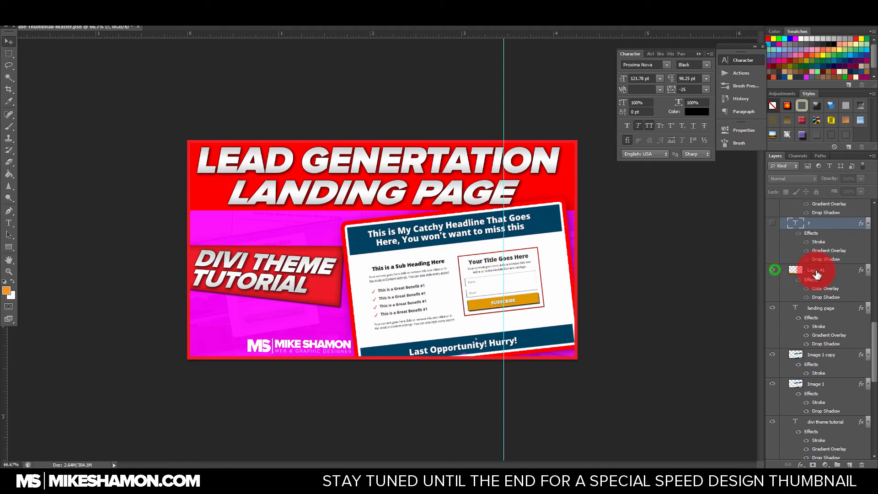
left_click(846, 274)
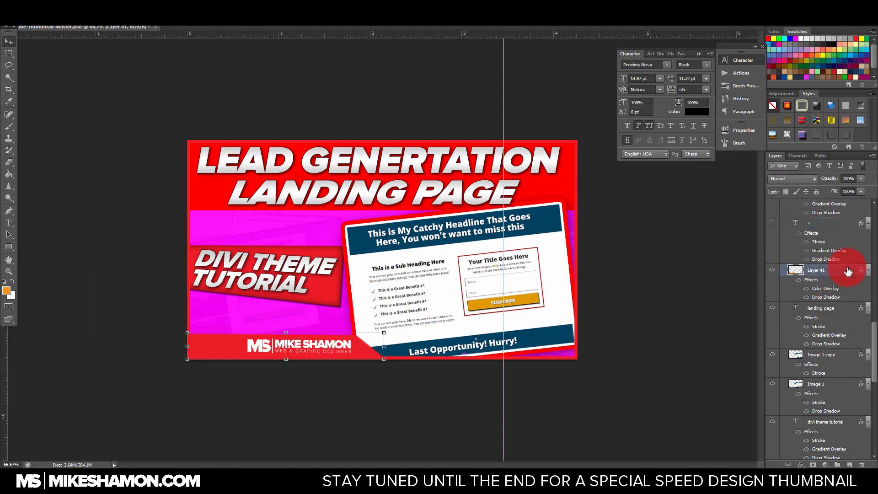
left_click(846, 357)
scroll(800, 357, "down", 5)
left_click(834, 327)
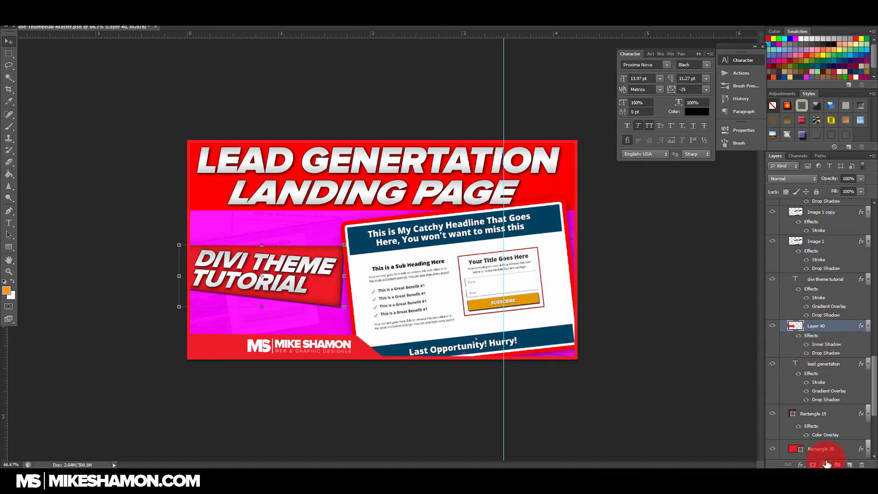
Step: Set the color overlay of Rectangle 19 behind the main title to bright green (00ff00) and apply the layer style
double_click(838, 414)
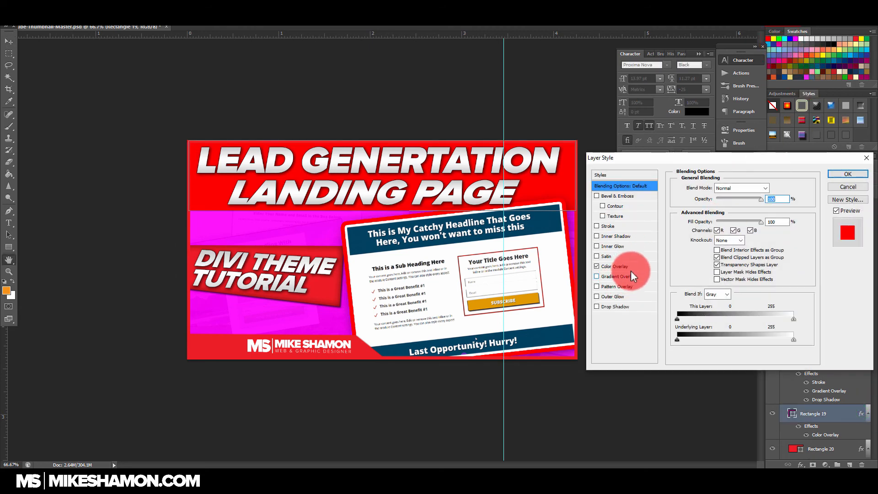
left_click(639, 268)
left_click(781, 188)
left_click(779, 44)
left_click(779, 40)
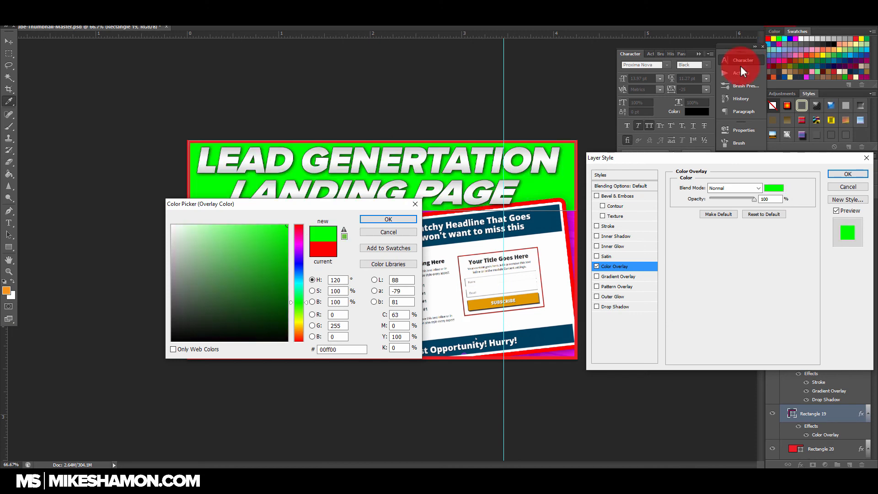
left_click(402, 219)
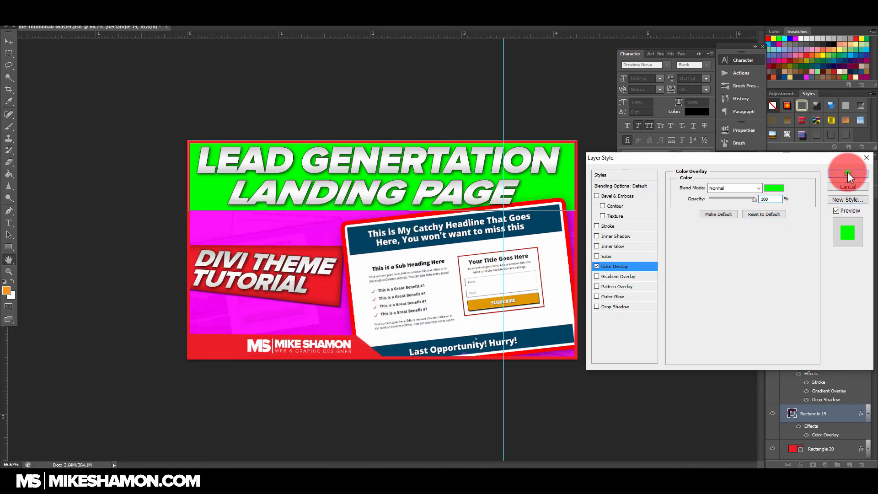
left_click(847, 173)
Step: Add a bright green (00ff00) color overlay to Layer 40, the banner behind "Divi Theme Tutorial"
scroll(833, 310, "up", 10)
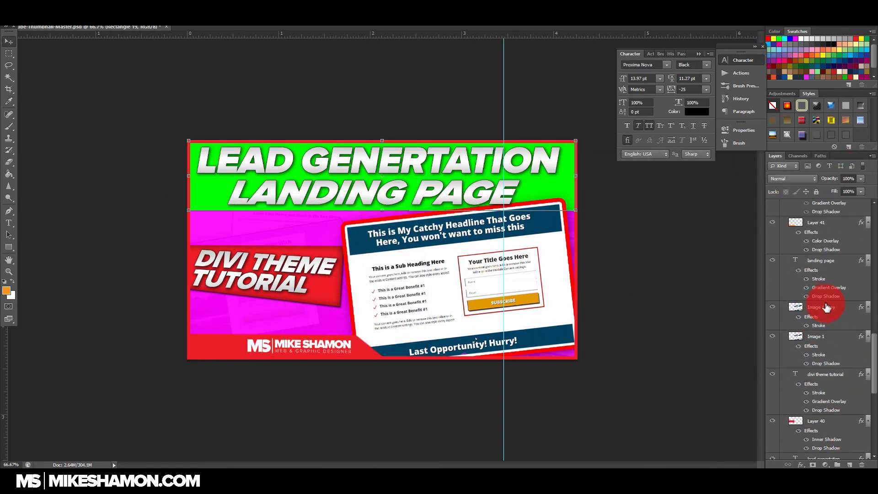
scroll(835, 315, "down", 8)
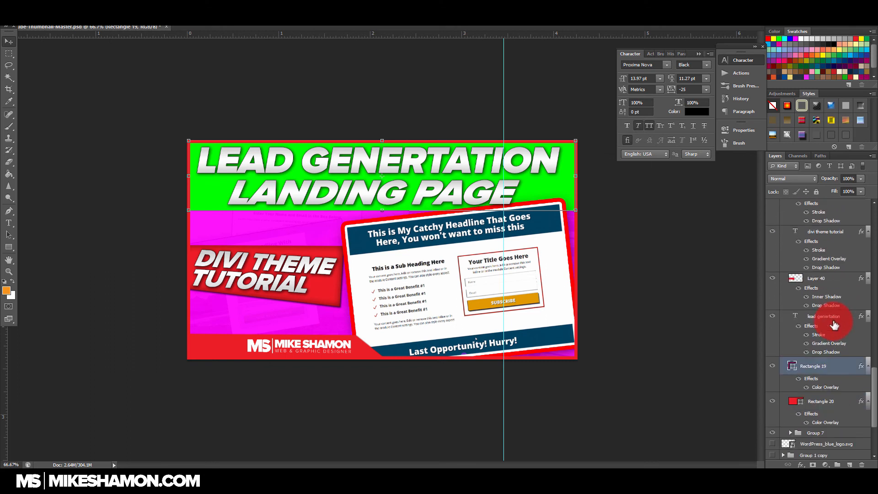
left_click(860, 280)
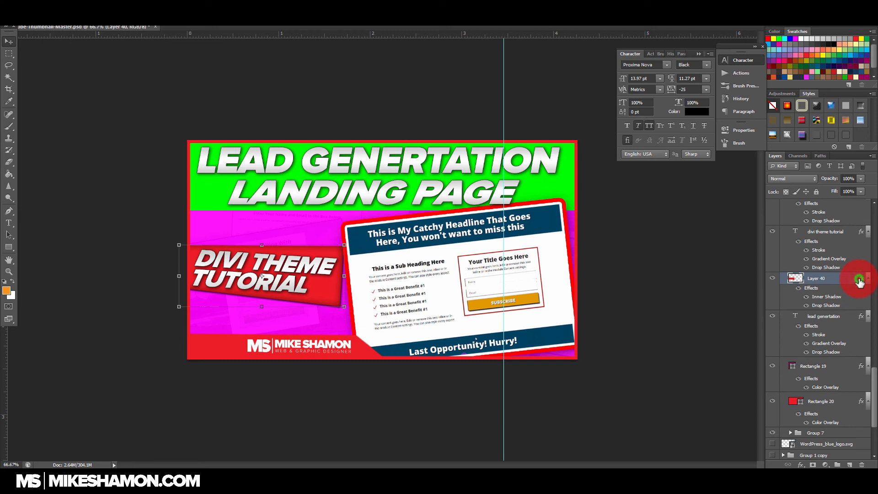
double_click(854, 287)
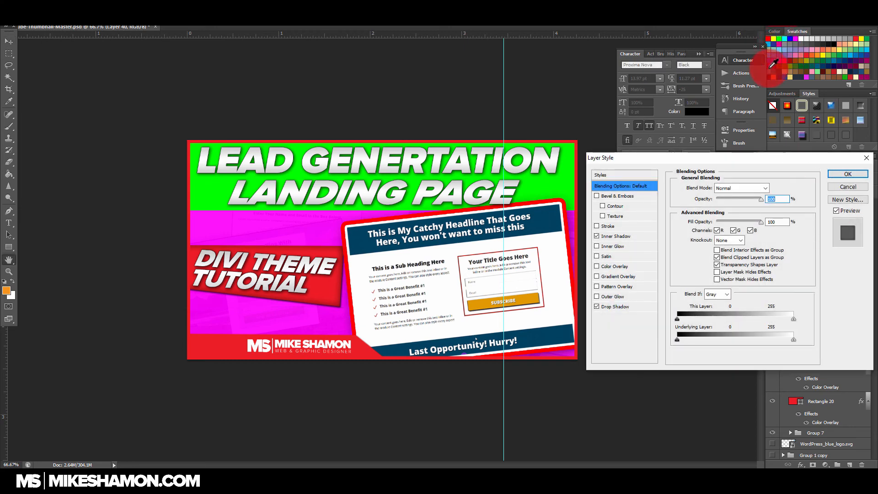
left_click(634, 305)
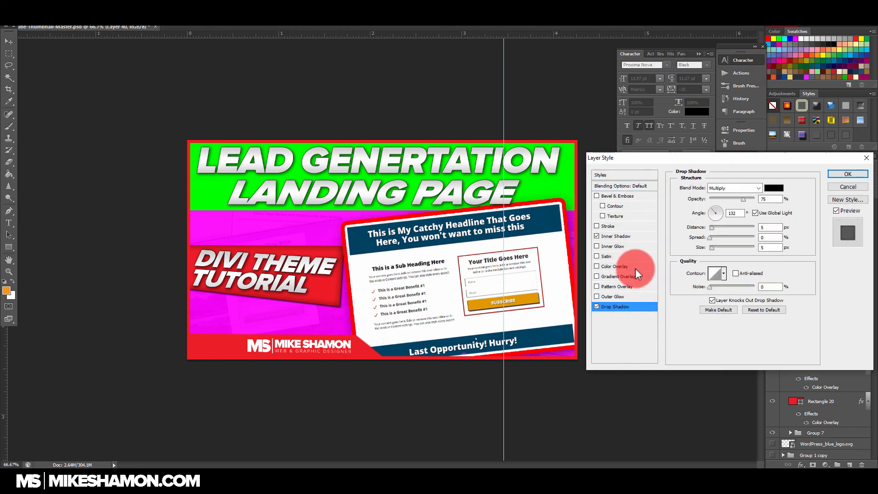
left_click(638, 265)
left_click(773, 188)
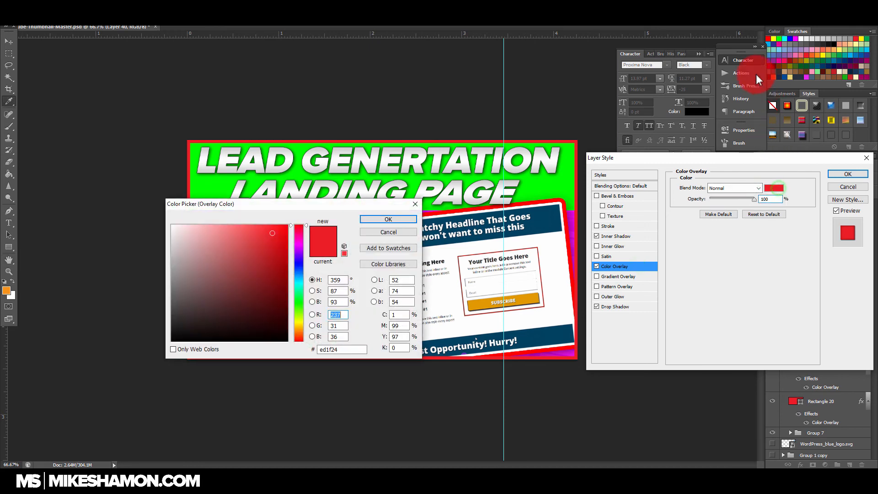
left_click(779, 36)
left_click(388, 219)
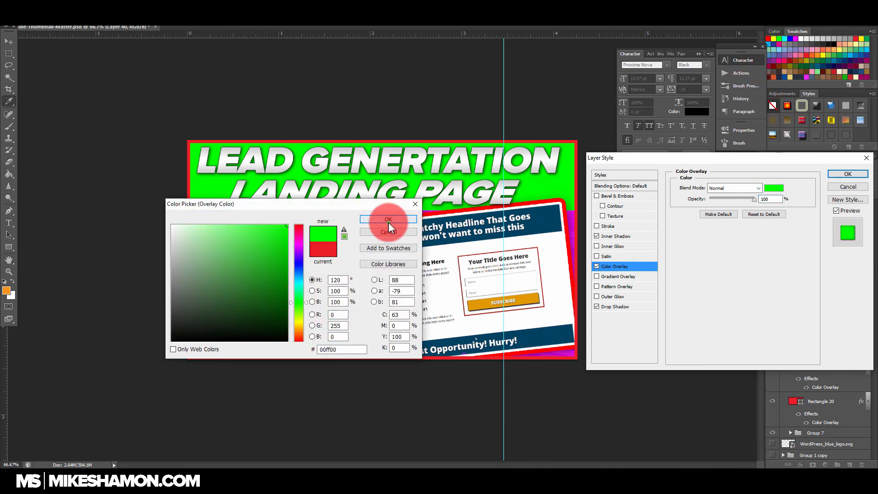
left_click(850, 176)
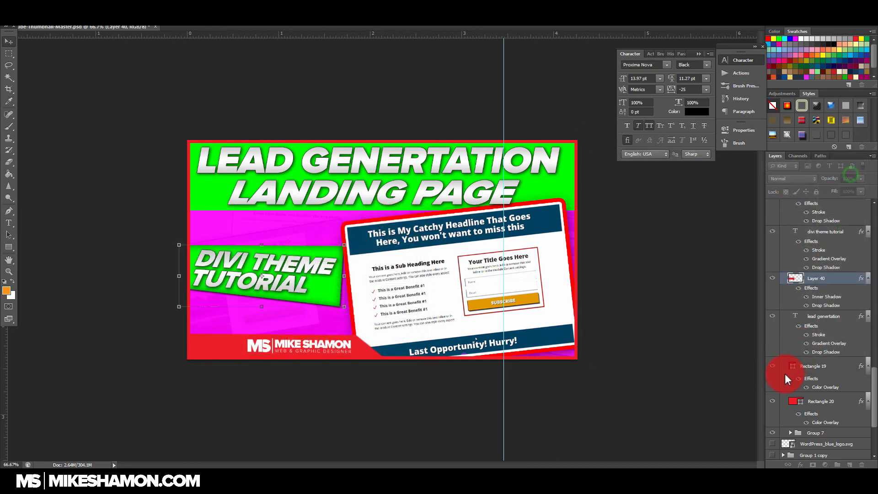
Step: Change the color overlay of Layer 41, the strip behind the logo, to bright green (00ff00)
scroll(800, 370, "up", 6)
left_click(862, 284)
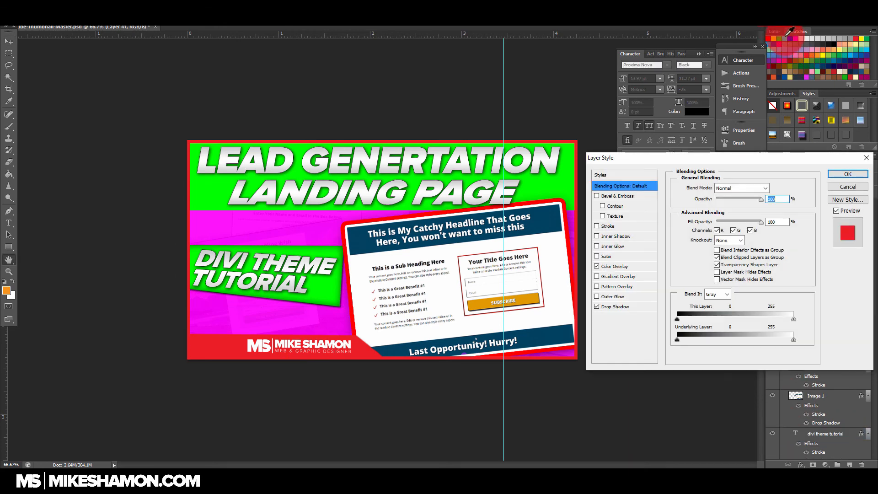
left_click(636, 266)
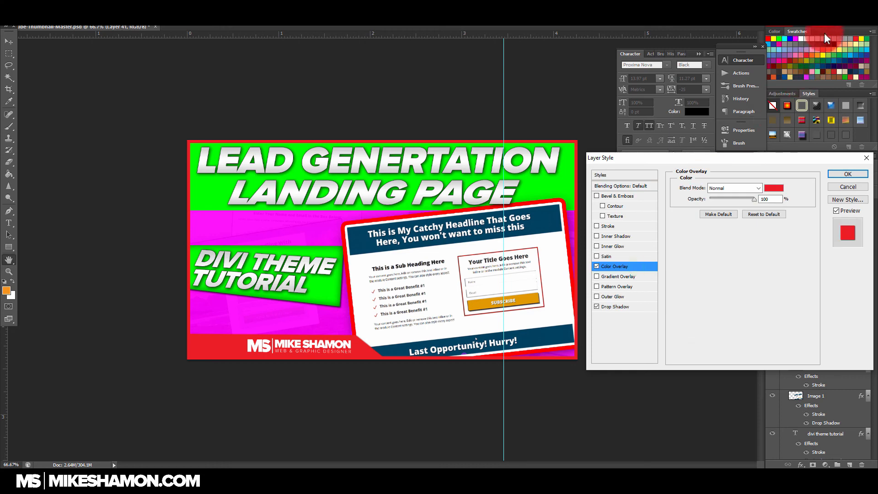
left_click(774, 188)
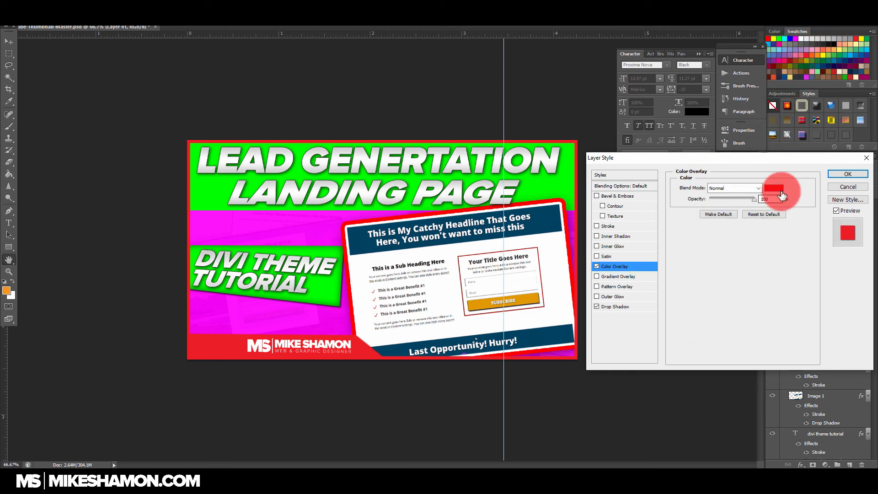
left_click(779, 38)
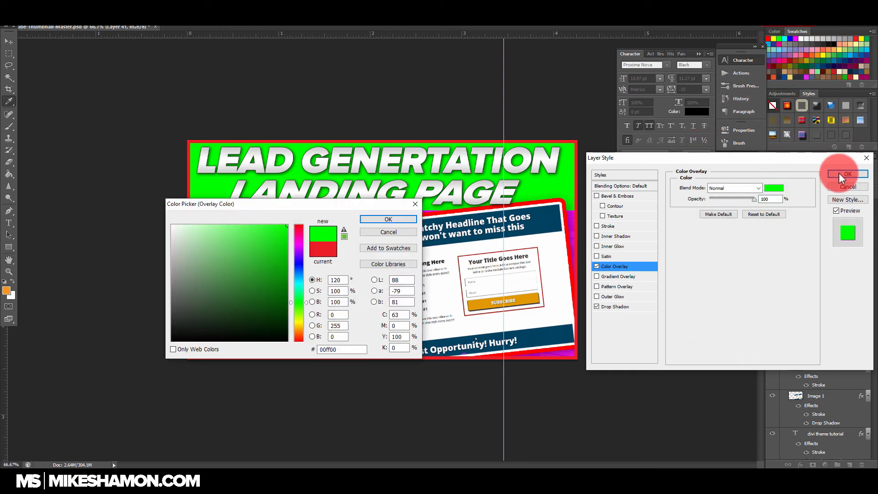
key("Tab")
left_click_drag(376, 206, 609, 59)
left_click(621, 72)
left_click(856, 174)
Step: Change the color overlay of Rectangle 18, the thumbnail's outer border, to the same bright green as the title background
scroll(820, 283, "up", 2)
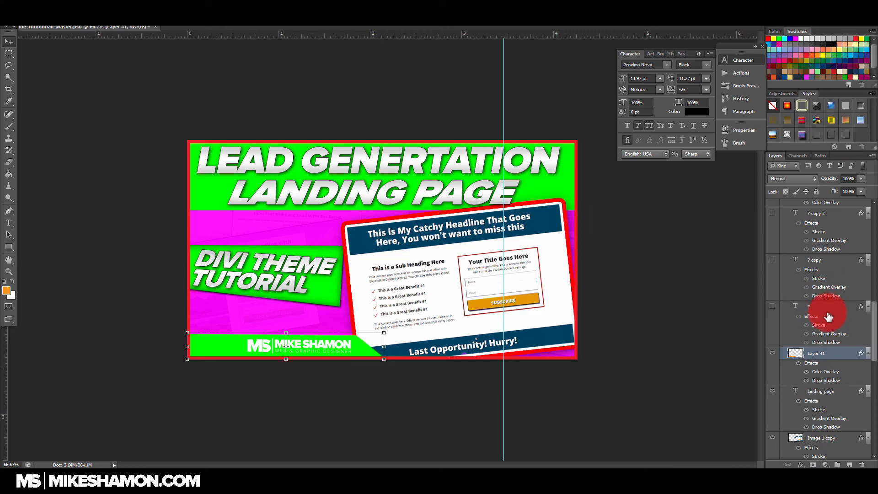
scroll(827, 311, "up", 2)
left_click(857, 259)
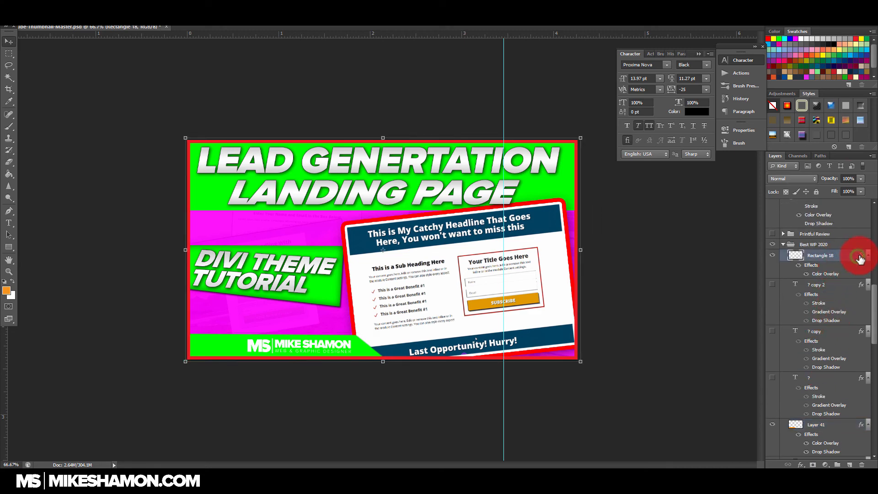
double_click(859, 258)
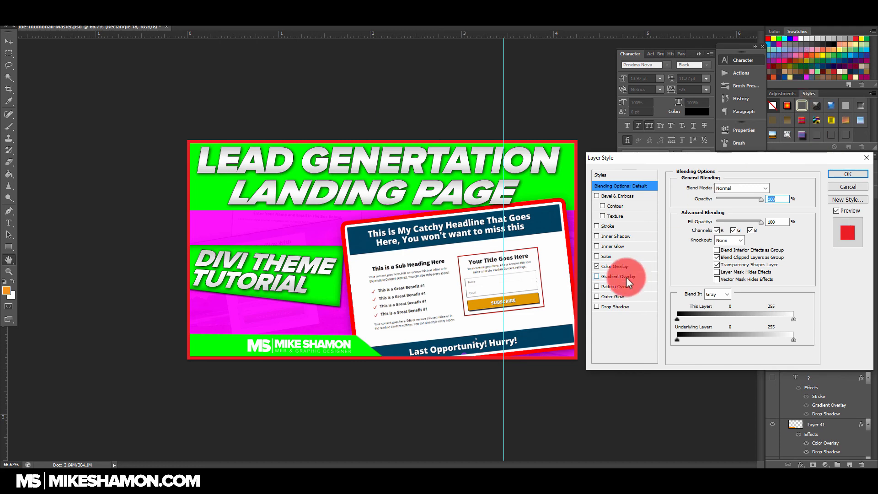
left_click(641, 269)
left_click(779, 188)
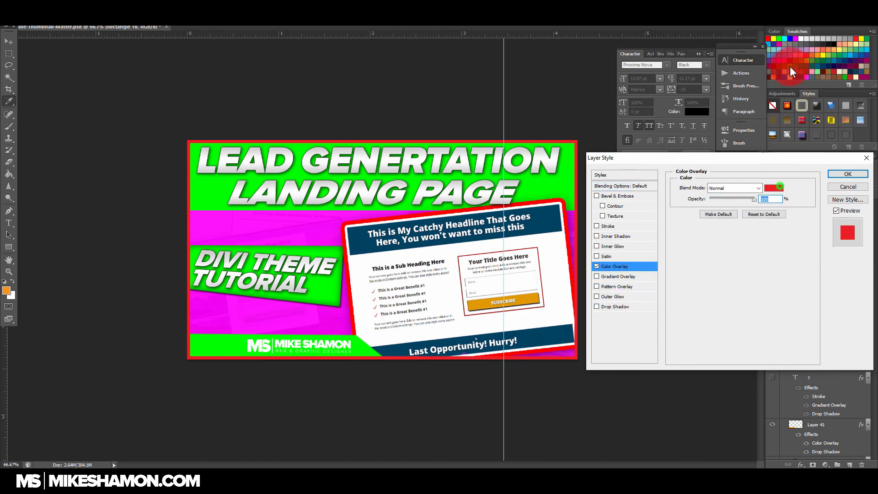
left_click(778, 38)
left_click(645, 72)
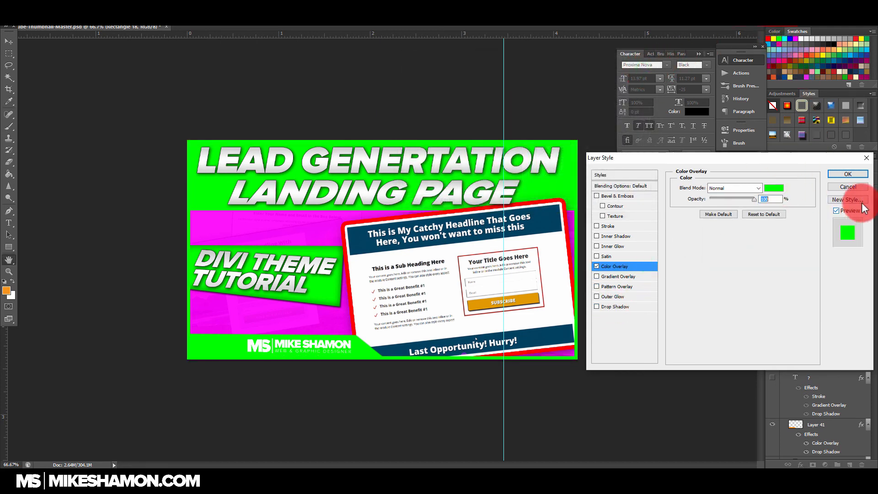
left_click(848, 175)
left_click(359, 244)
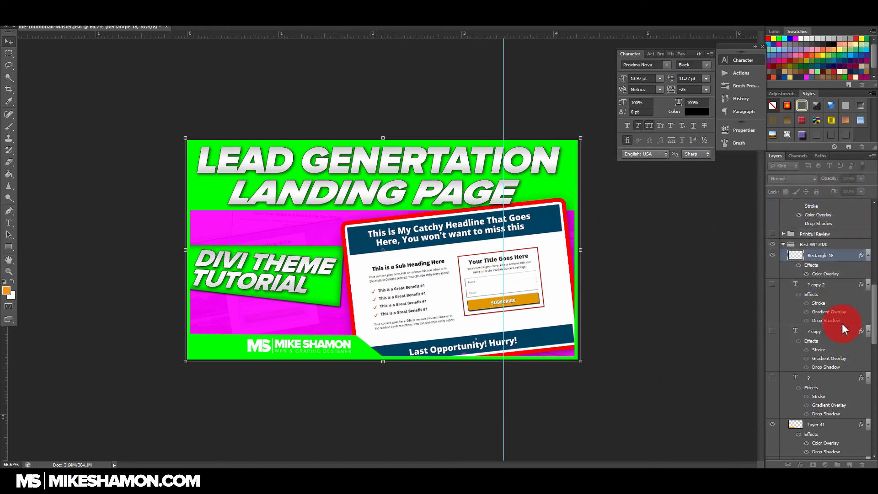
Step: Open the layer style settings of the "landing page" text layer
scroll(842, 322, "down", 5)
left_click(845, 296)
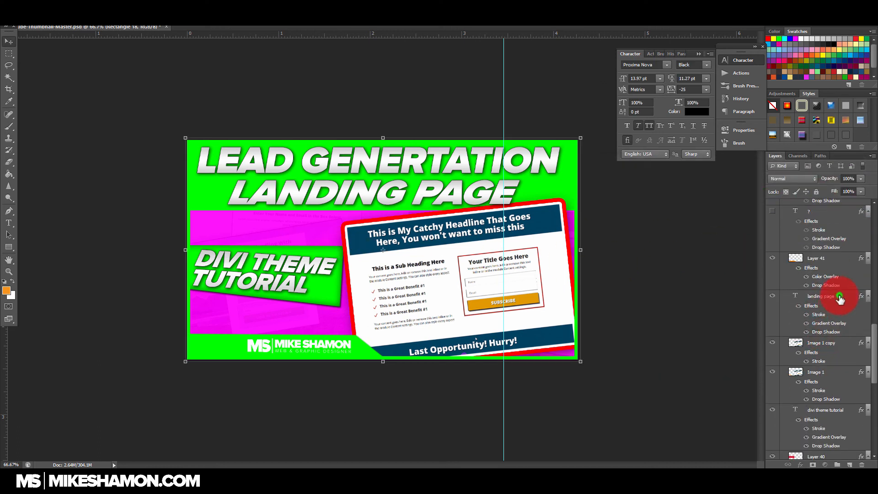
double_click(862, 298)
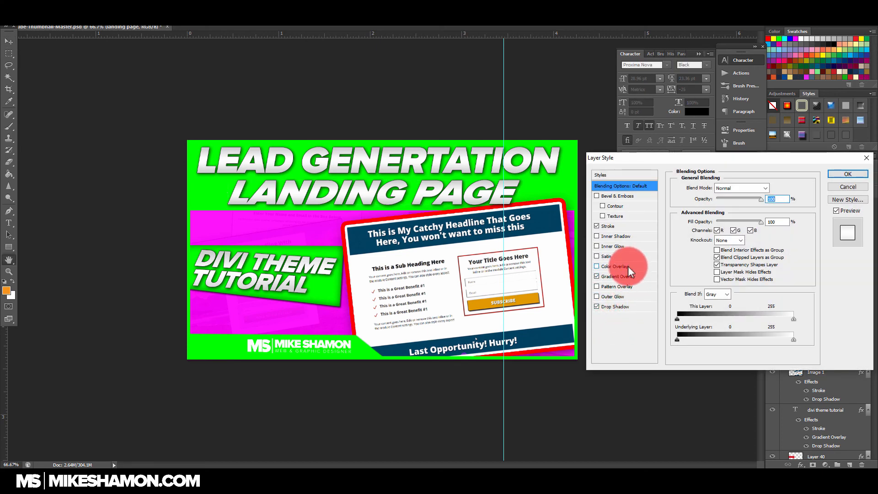
left_click(635, 277)
left_click(736, 210)
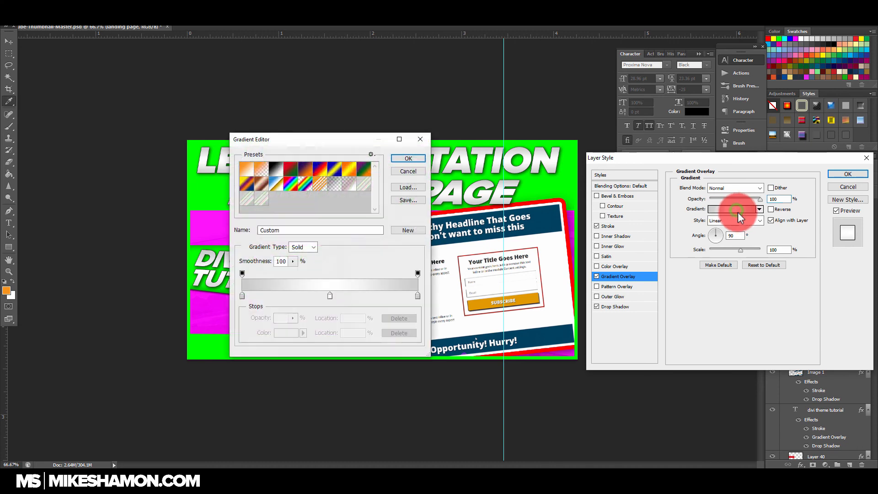
left_click_drag(352, 138, 731, 225)
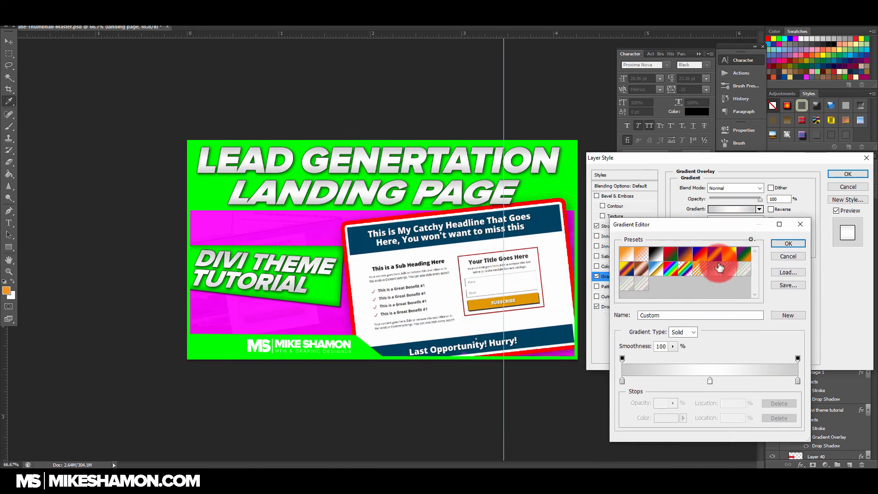
left_click(722, 269)
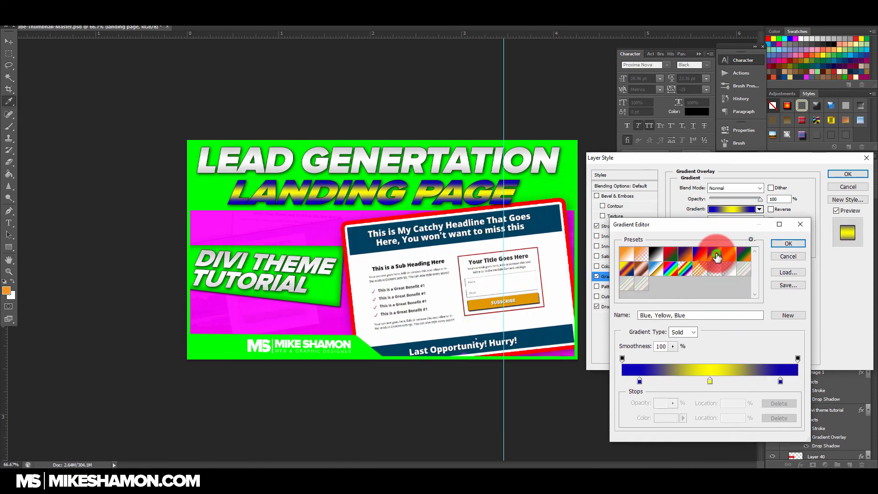
double_click(710, 382)
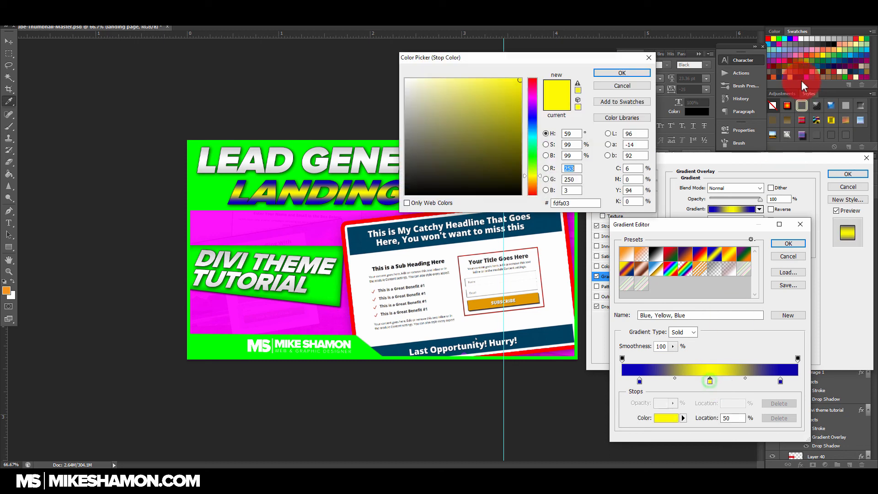
left_click(864, 48)
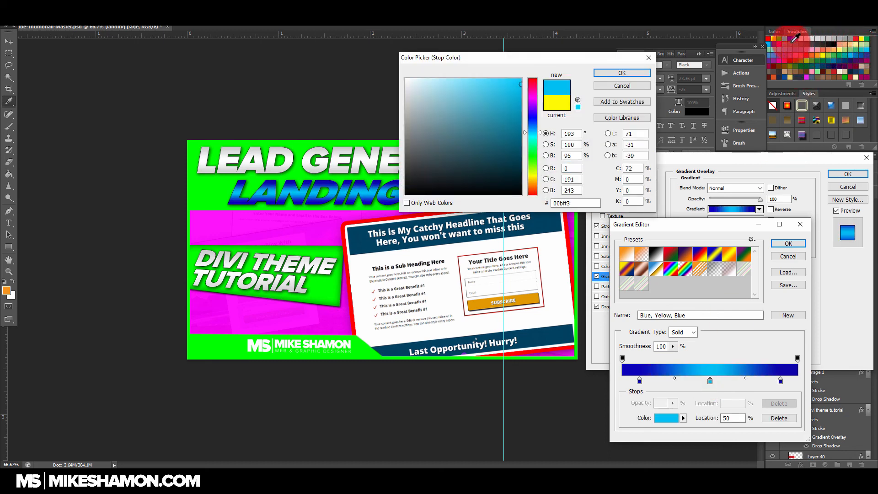
left_click(784, 38)
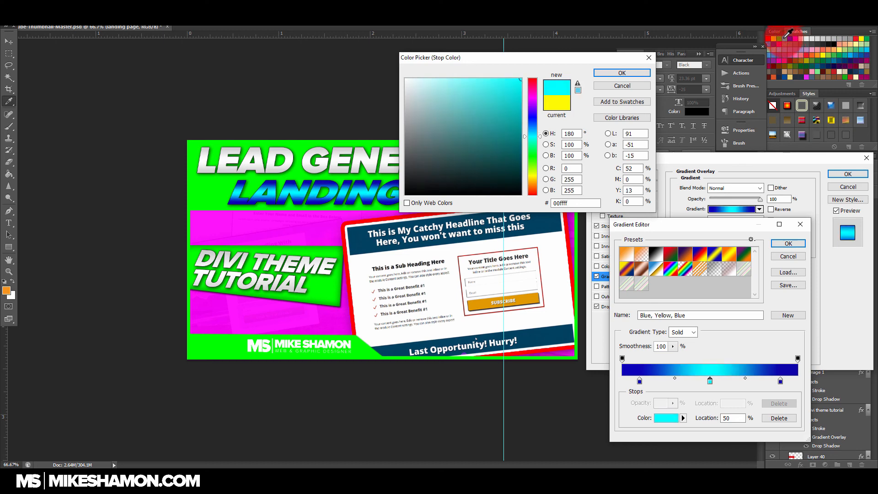
left_click(866, 50)
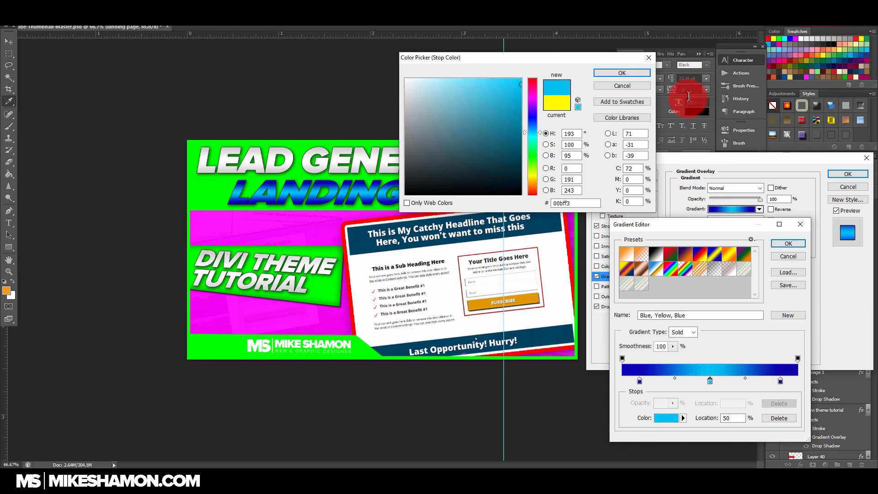
left_click(640, 76)
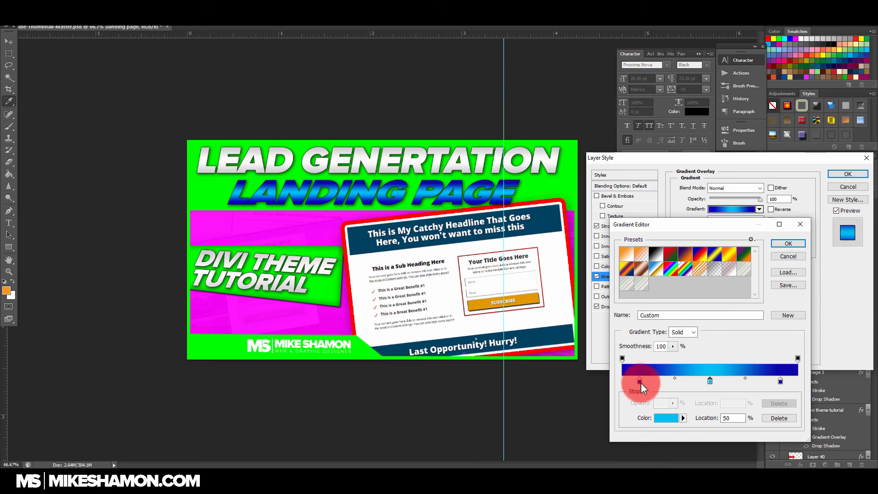
left_click_drag(639, 381, 582, 382)
left_click_drag(779, 381, 832, 380)
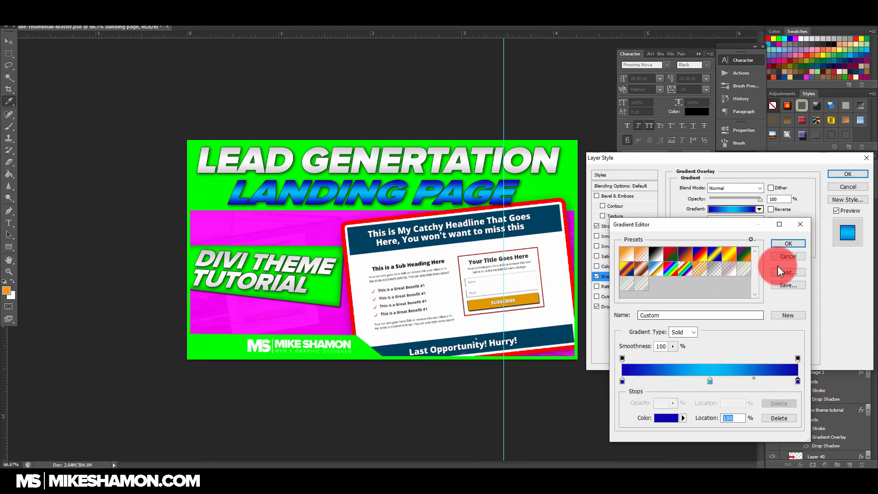
left_click(788, 256)
Step: Turn off the gradient overlay on the "landing page" text and give it a pure blue color overlay instead
left_click(606, 277)
left_click(597, 277)
left_click(596, 266)
left_click(635, 265)
left_click(772, 190)
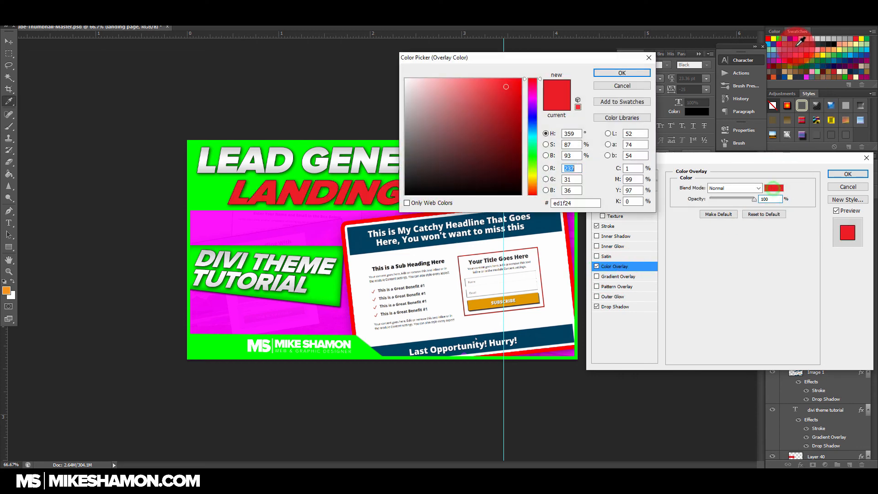
left_click(793, 40)
left_click(611, 73)
left_click(692, 203)
Step: Change the stroke of the "landing page" text to white (ffffff) and make it slightly thicker
left_click(632, 225)
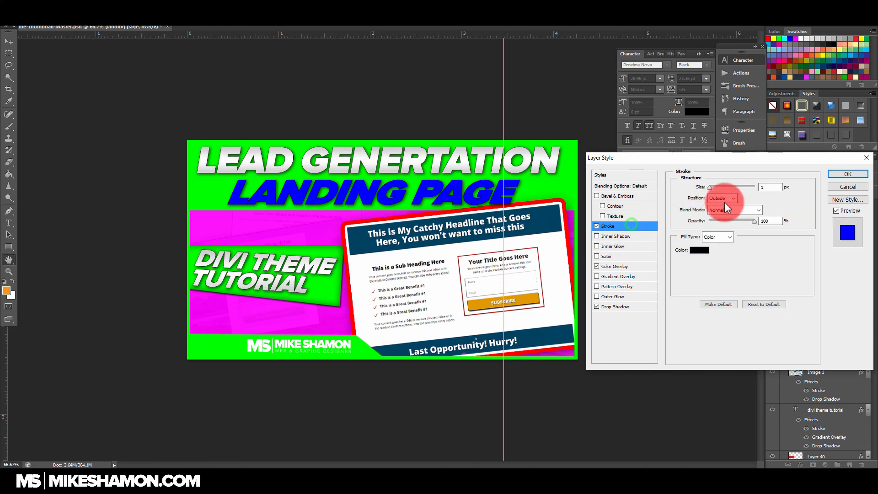
left_click(700, 250)
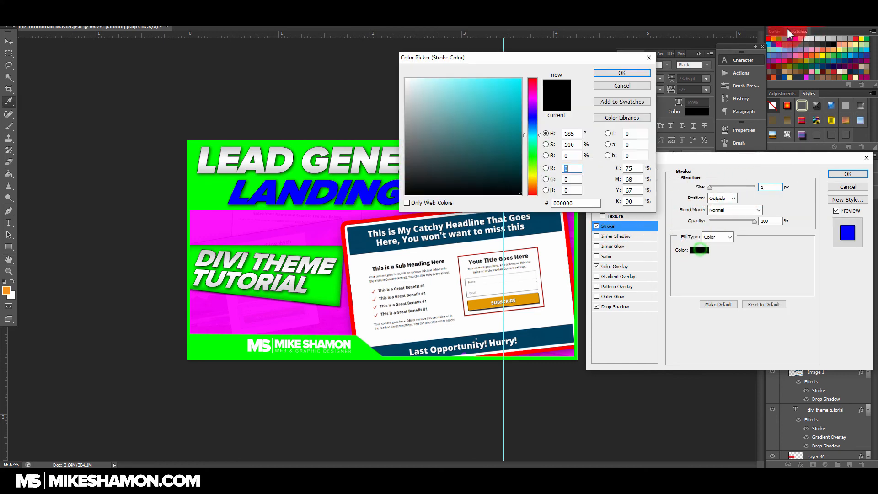
left_click(798, 38)
left_click(622, 72)
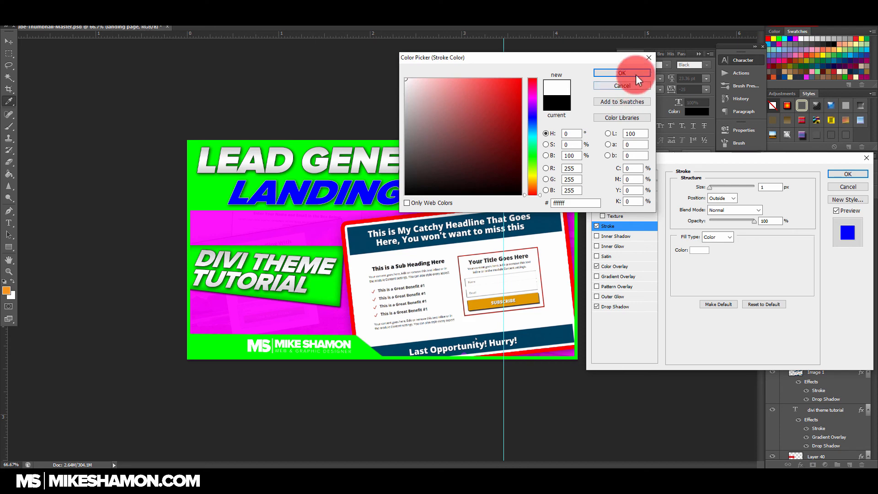
left_click(703, 218)
left_click(709, 188)
left_click_drag(709, 189, 710, 188)
Step: Increase the drop shadow size of the "landing page" text and apply the layer style
left_click(640, 305)
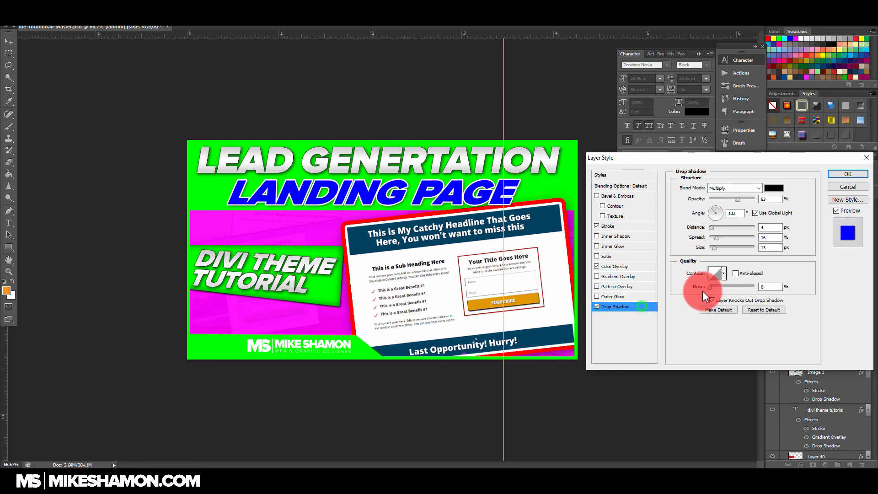
left_click_drag(714, 247, 717, 248)
left_click(848, 174)
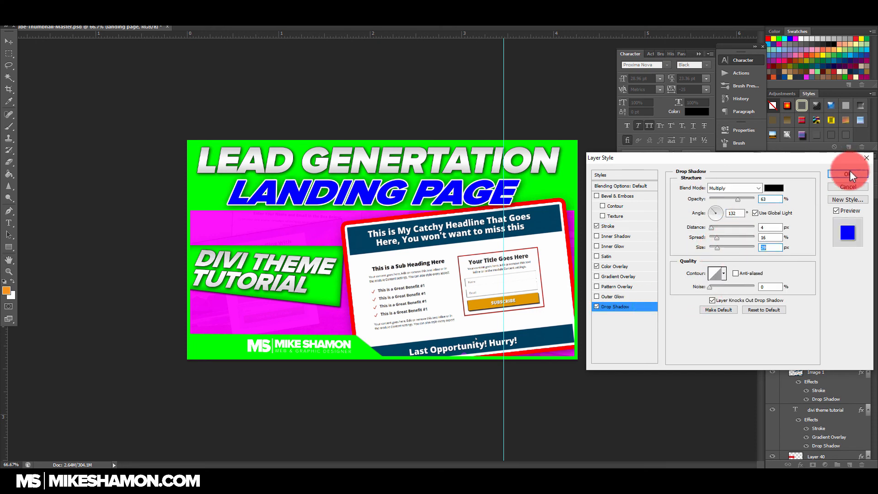
Step: Copy the layer style of the "landing page" text onto the "lead genertation" text layer
right_click(859, 294)
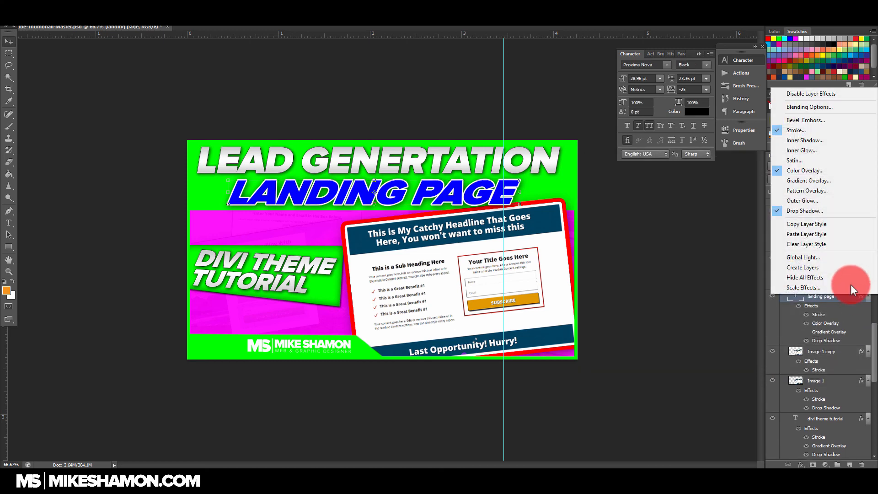
left_click(827, 224)
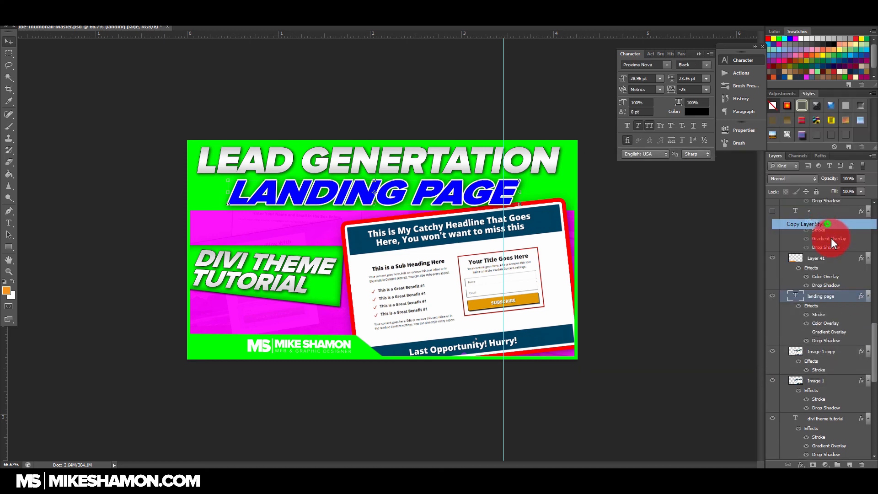
scroll(851, 263, "up", 5)
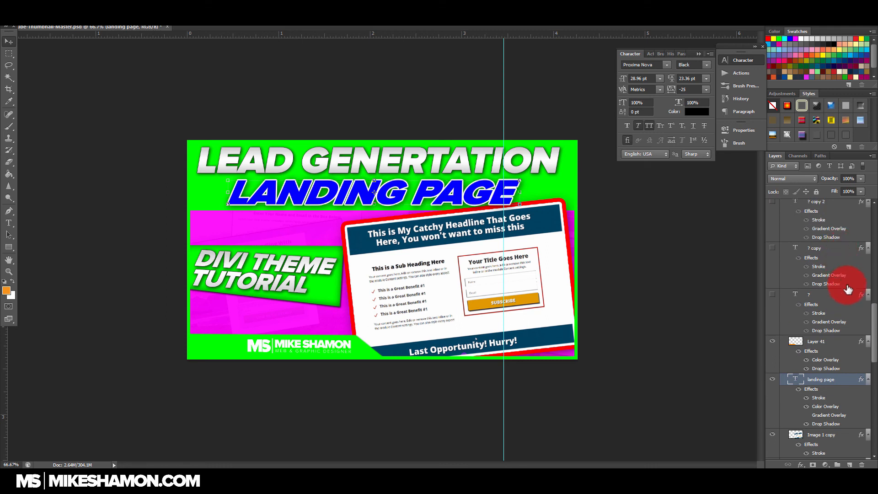
scroll(842, 278, "up", 2)
scroll(841, 286, "down", 10)
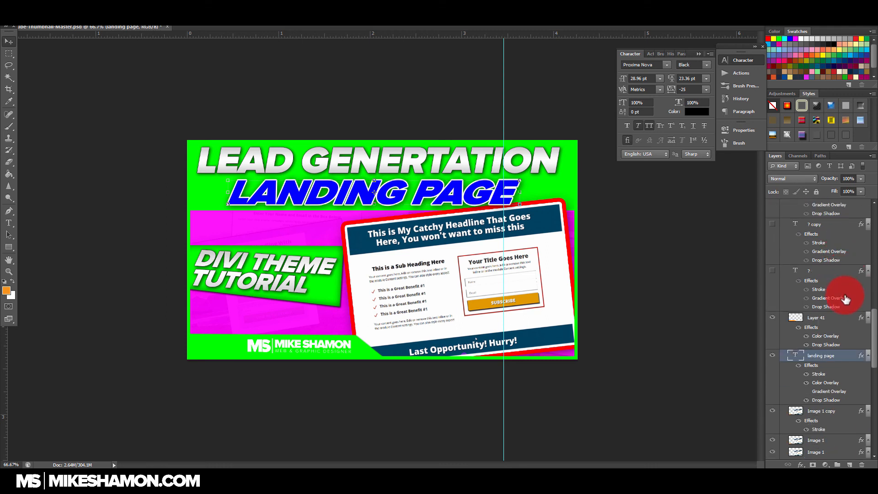
scroll(848, 311, "down", 5)
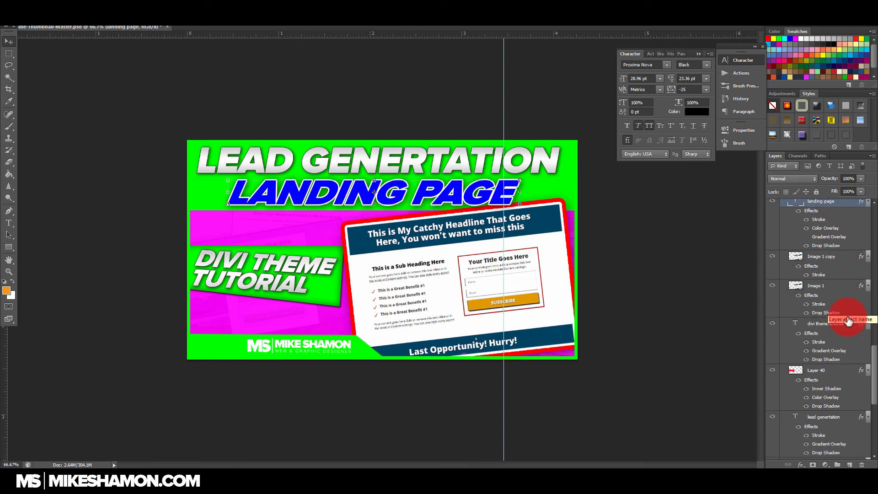
left_click(844, 357)
right_click(844, 357)
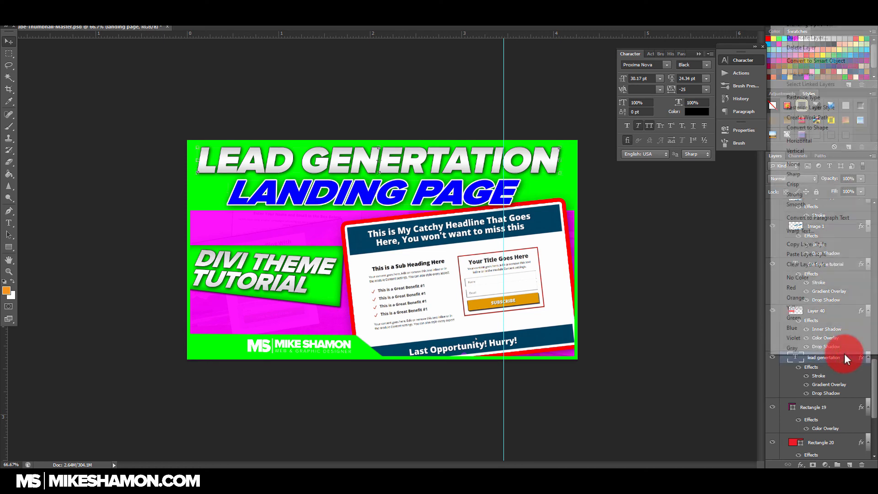
left_click(833, 253)
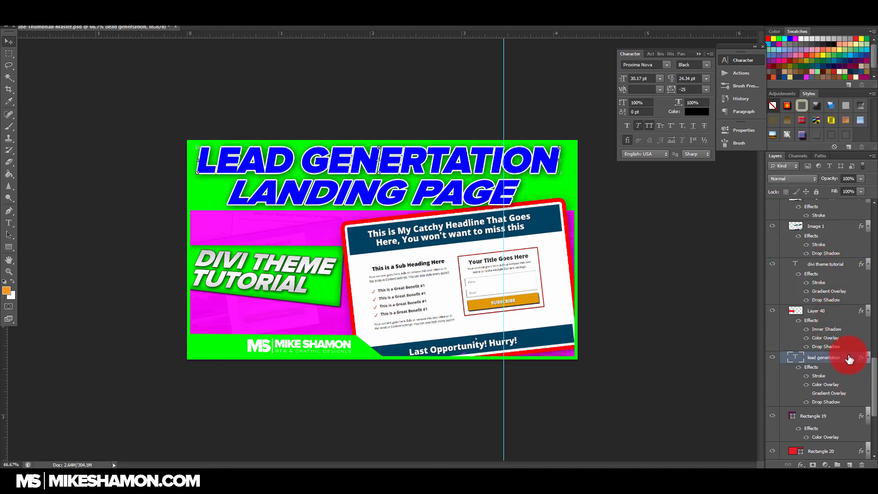
Step: Paste the copied blue text layer style onto the "divi theme tutorial" text layer
scroll(847, 289, "up", 2)
left_click(846, 299)
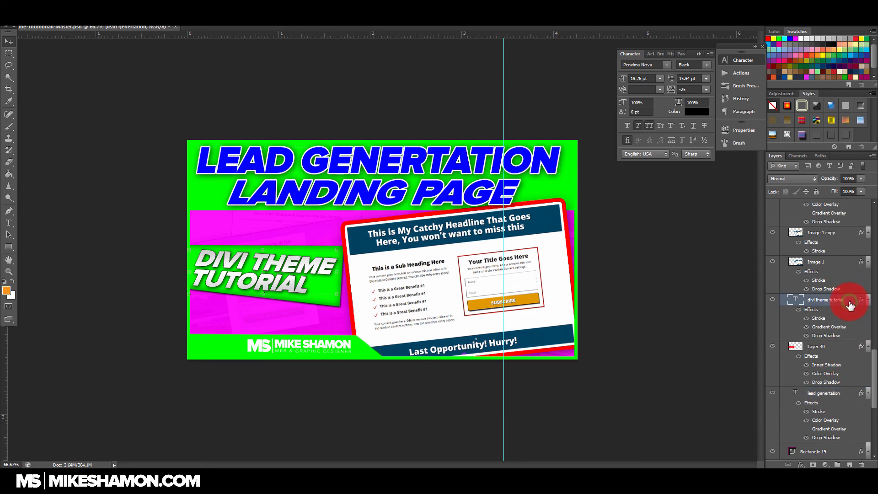
right_click(846, 300)
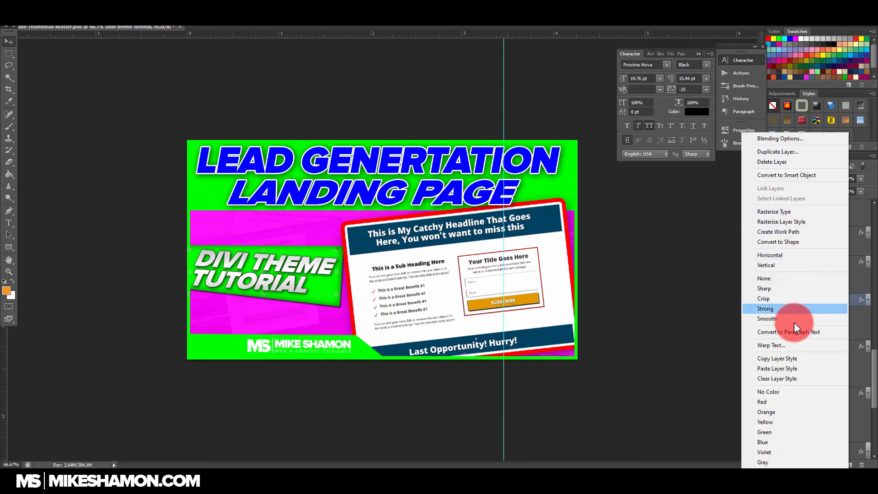
left_click(787, 367)
left_click(815, 298)
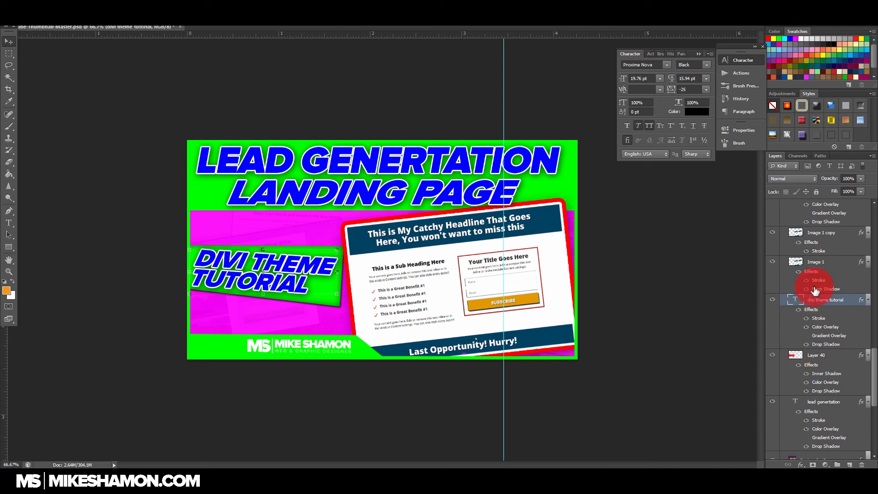
Step: Preview the Face copy 2 portrait, hide it again and show the larger Face copy 3 portrait instead
scroll(810, 288, "up", 10)
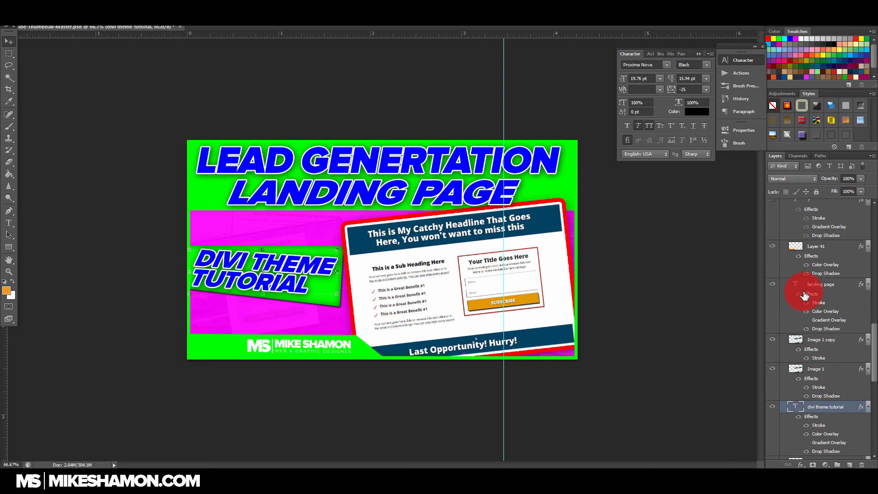
scroll(809, 270, "up", 1)
left_click(772, 314)
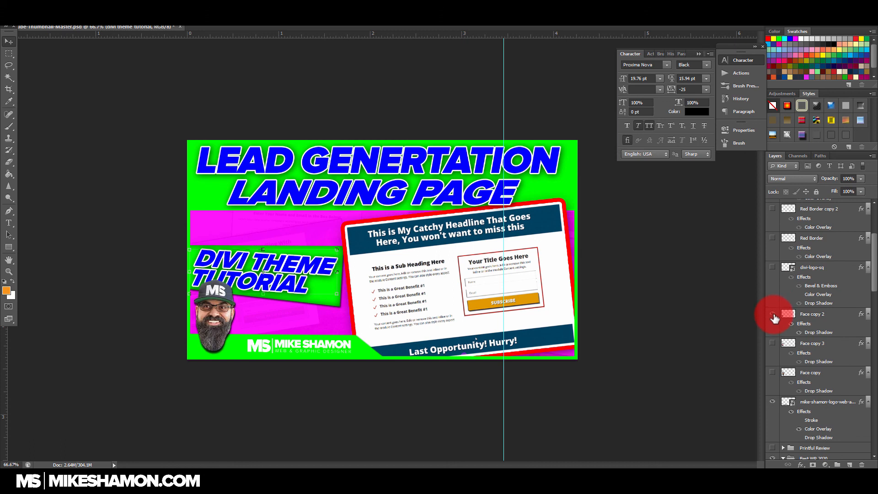
left_click(772, 314)
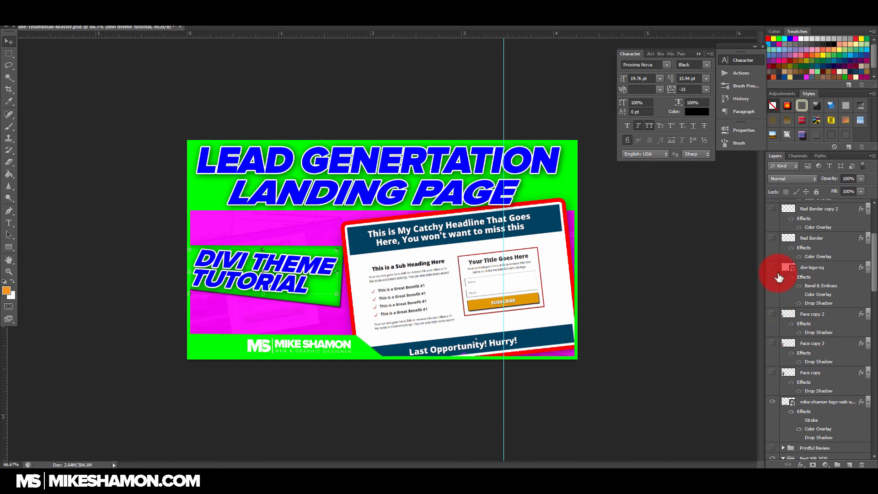
left_click(772, 343)
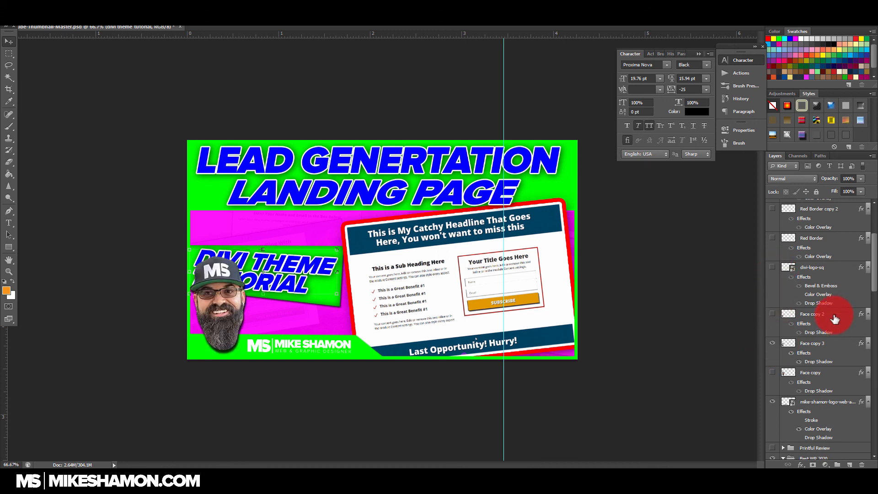
Step: Move the "divi theme tutorial" text together with its Layer 40 banner up below the main title and scale both down slightly
scroll(831, 347, "down", 5)
scroll(831, 352, "down", 5)
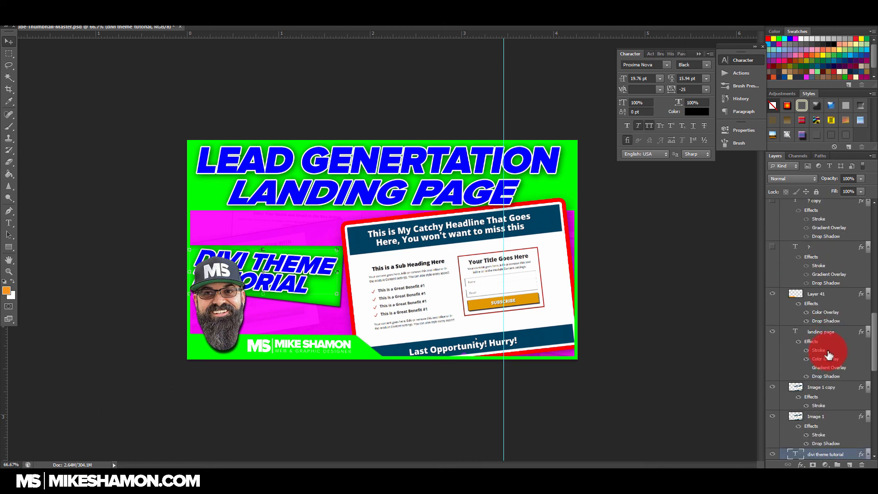
left_click(819, 295, "ctrl")
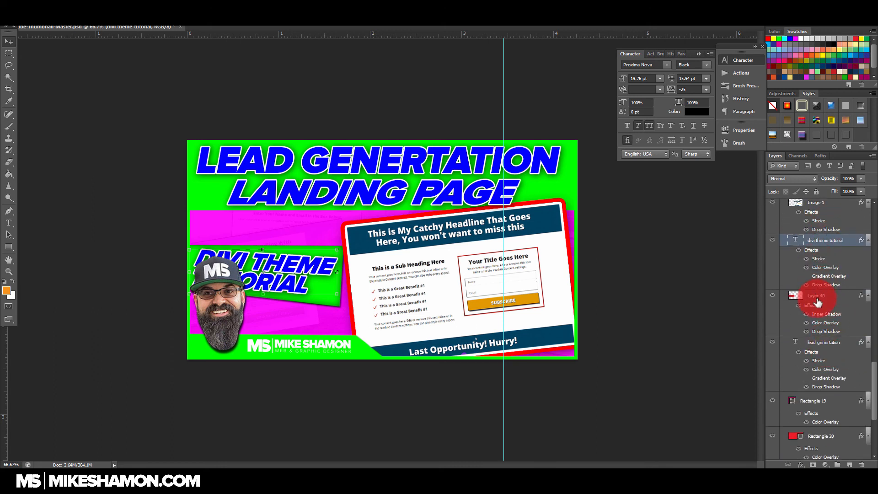
left_click_drag(323, 293, 356, 260)
key("ctrl+t")
left_click_drag(342, 291, 327, 253)
left_click_drag(345, 215, 324, 220)
left_click_drag(310, 255, 322, 249)
key("Return")
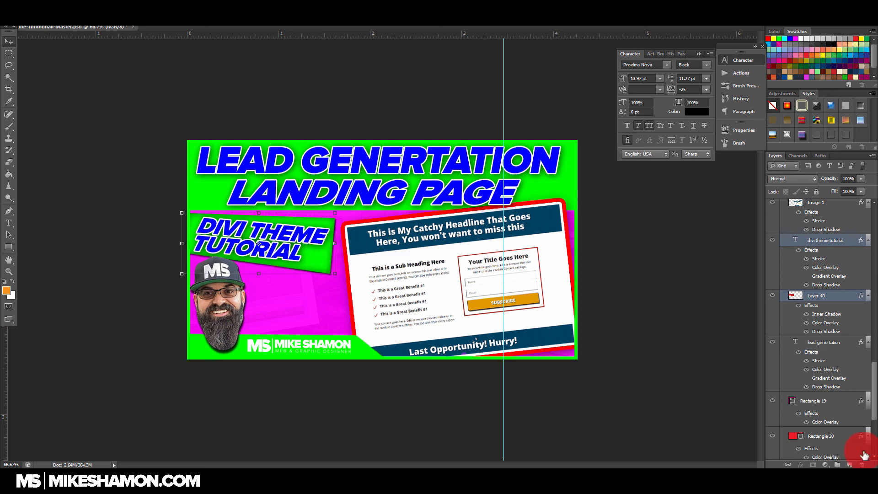
Step: Enlarge the "divi theme tutorial" text and its banner so they extend to the edge of the landing page screenshot
scroll(821, 372, "down", 5)
scroll(823, 381, "up", 5)
scroll(823, 382, "up", 4)
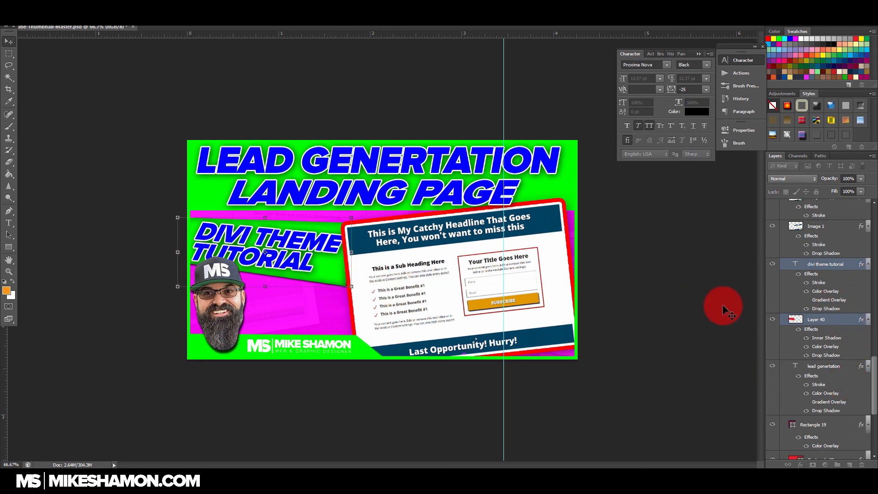
key("Return")
Step: Shift the Face copy 3 portrait down and tilt it clockwise, and swap its visibility with the smaller Face copy 2 portrait
scroll(843, 279, "up", 9)
scroll(822, 321, "up", 10)
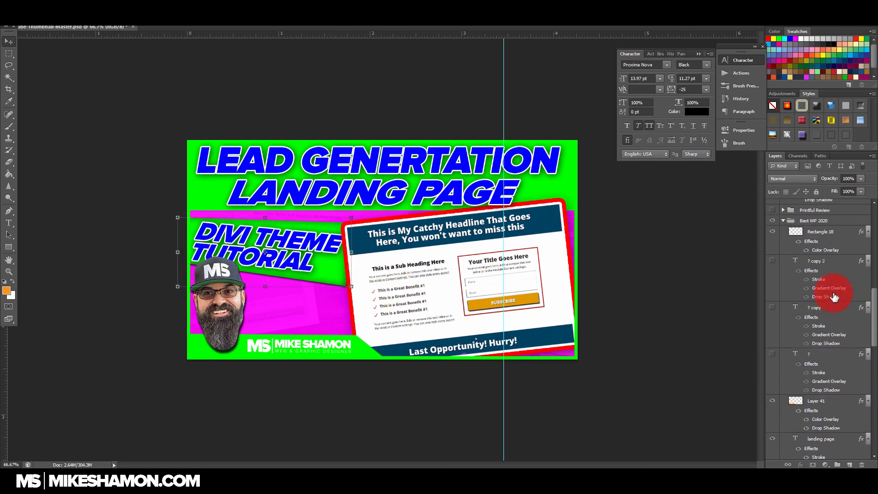
left_click(812, 355)
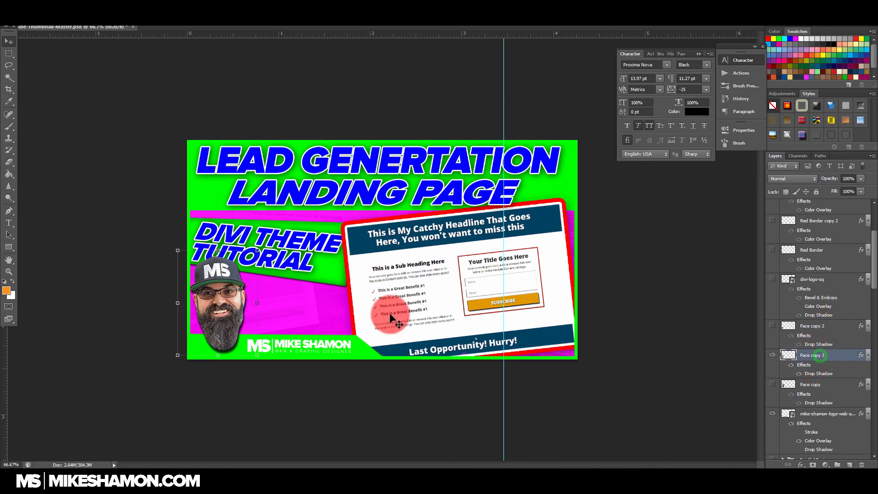
left_click_drag(235, 293, 238, 303)
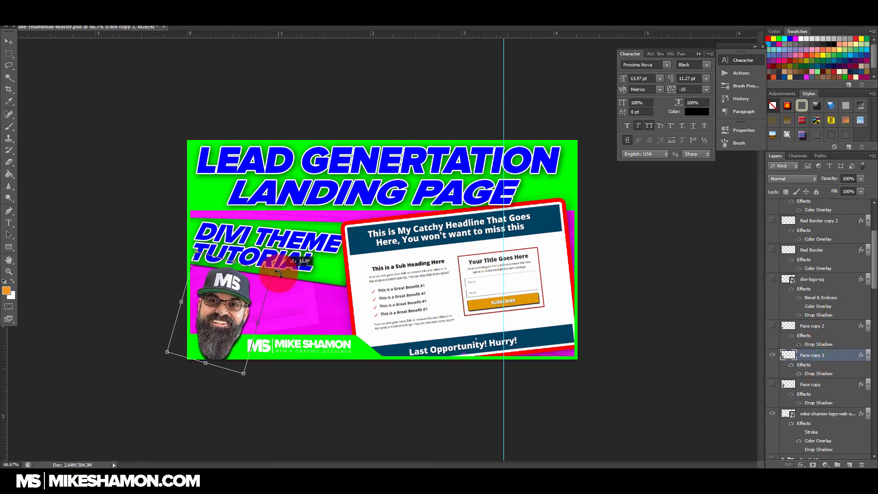
left_click_drag(279, 289, 299, 287)
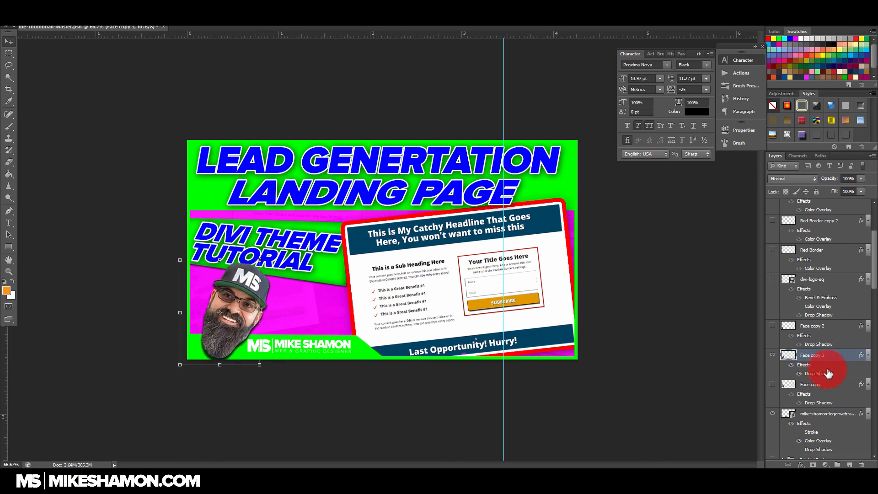
left_click(791, 362)
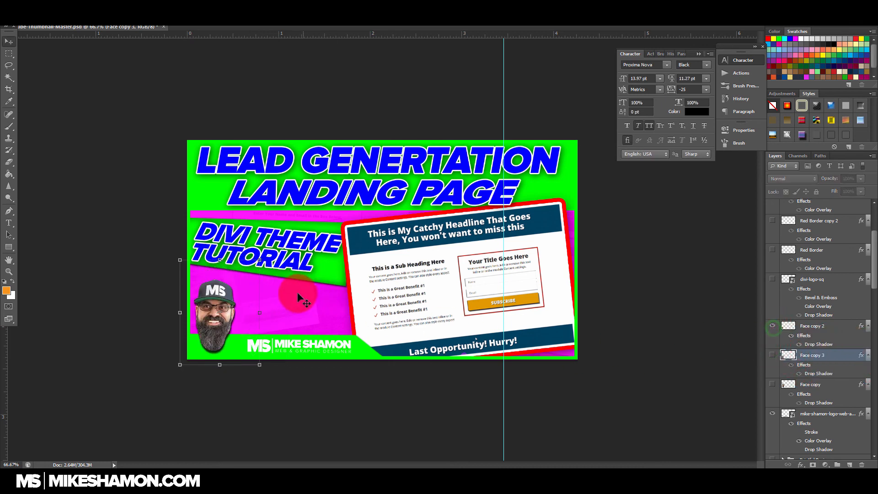
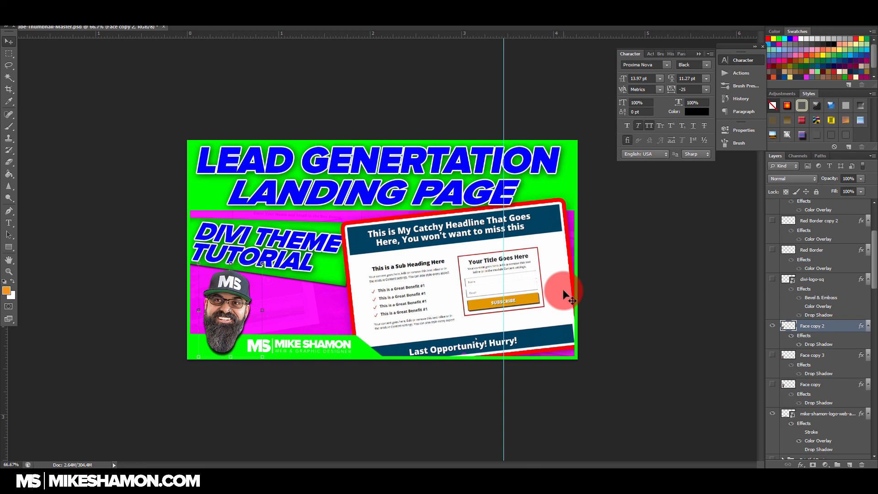
scroll(827, 384, "down", 2)
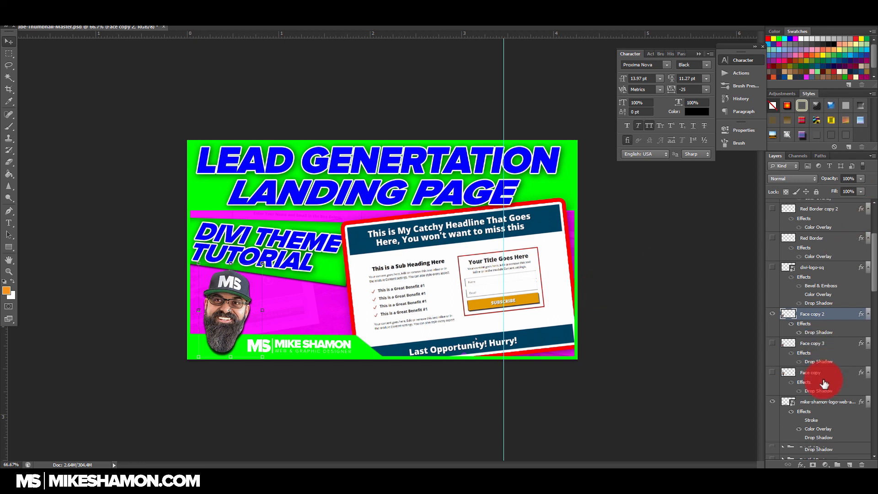
double_click(860, 379)
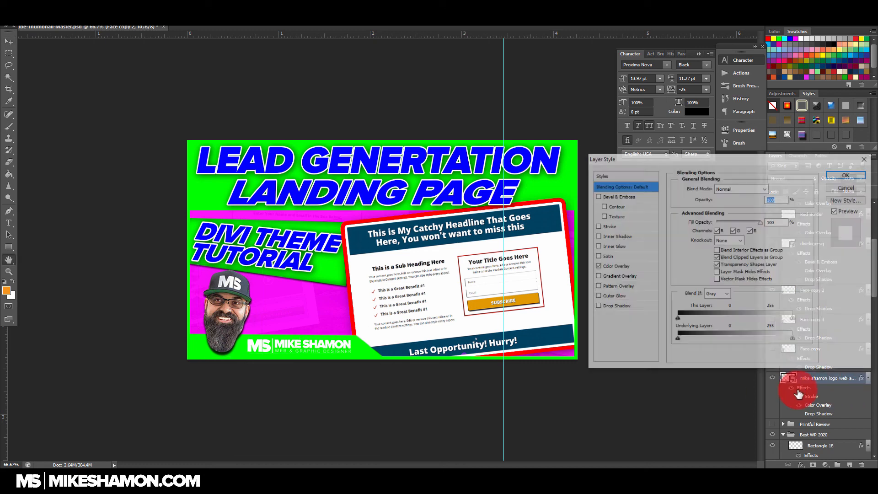
left_click(596, 266)
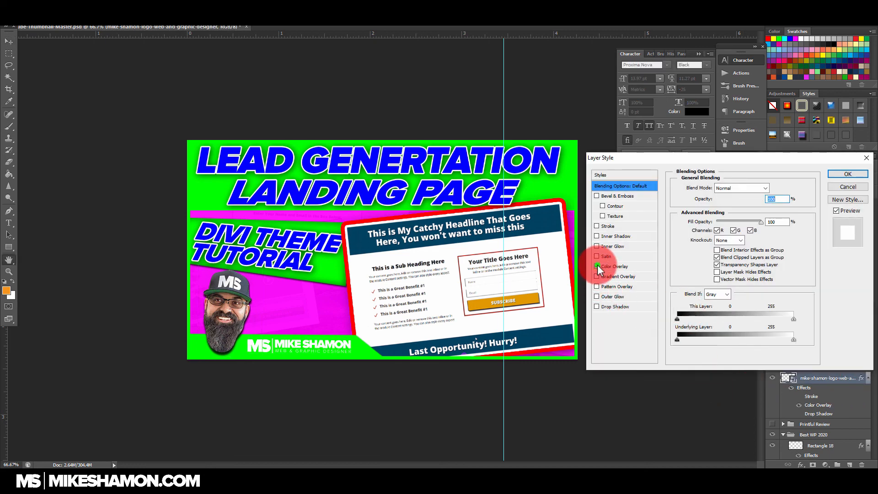
left_click(835, 186)
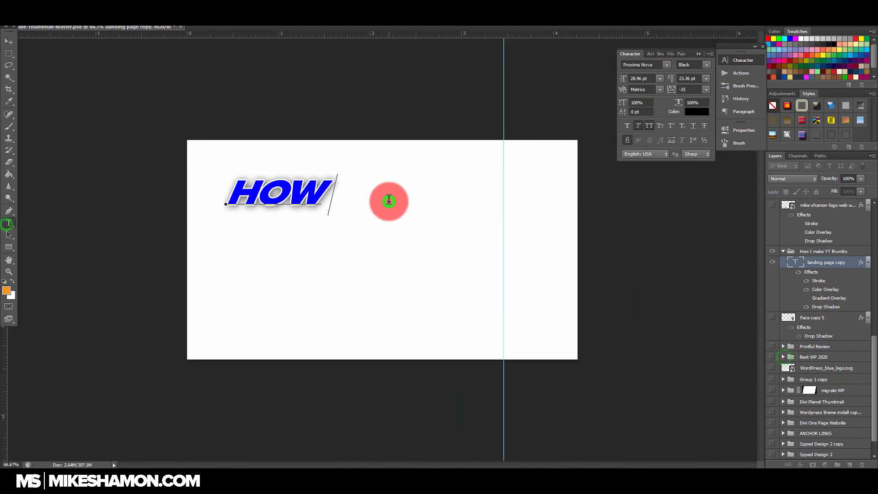
Step: Complete the title text as "how I make", duplicate it, change the copy to "YouTUBE" and enlarge it beneath the first line
double_click(862, 263)
left_click_drag(824, 265, 850, 464)
left_click(9, 222)
type("YouTUBE")
left_click(9, 42)
left_click_drag(421, 245, 472, 279)
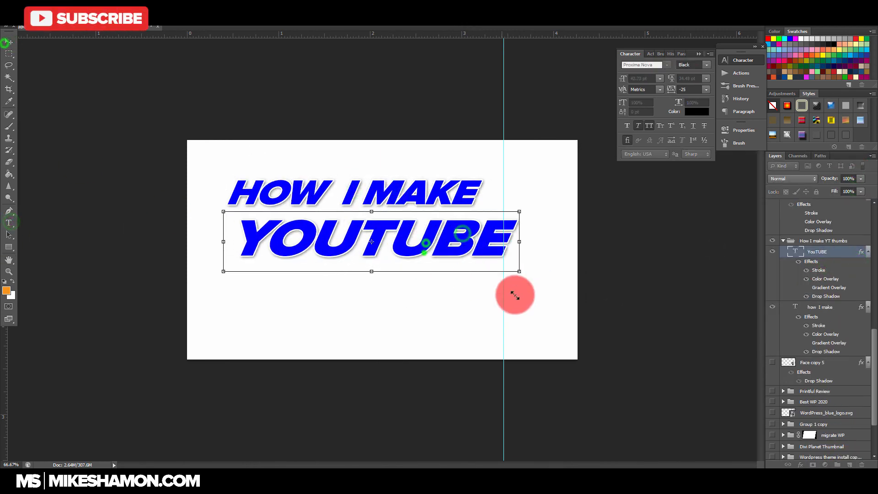
Step: Add a "thumbnails" line in the same style below "YouTUBE" and scale it down to about the same width
left_click(9, 222)
double_click(359, 291)
type("thumbnails")
left_click(9, 41)
left_click_drag(600, 314, 487, 292)
Step: Move the "how I make" line up toward the canvas's upper edge and tilt it slightly counterclockwise
scroll(825, 232, "up", 2)
left_click(831, 412)
left_click_drag(449, 191, 431, 174)
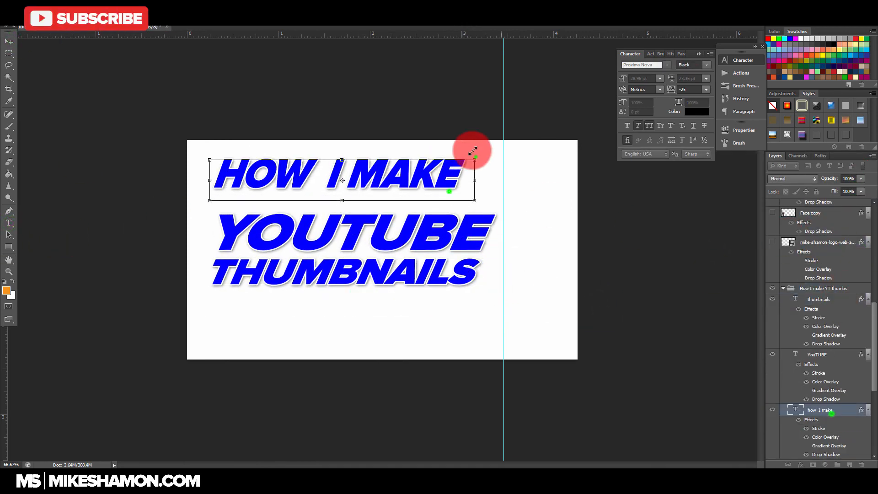
left_click_drag(475, 157, 474, 143)
Step: Move the "YouTUBE" and "thumbnails" lines up together and enlarge them across the canvas
left_click(835, 354)
left_click(839, 300, "shift")
left_click_drag(510, 188, 543, 184)
Step: Change the first line to "how to make" and adjust its size and tilt above "YouTUBE"
left_click(834, 410)
left_click(9, 223)
type("to")
left_click(9, 41)
left_click_drag(499, 148, 499, 157)
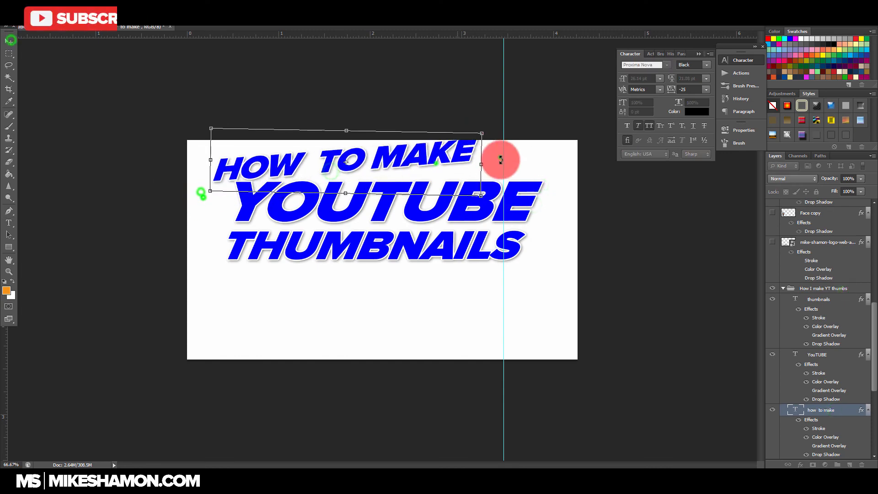
Step: Copy a title line to the canvas's lower edge, change it to "photoshop tutorial" and widen it across the canvas
scroll(842, 289, "down", 2)
left_click(843, 245)
left_click_drag(410, 246, 410, 323)
left_click(9, 222)
double_click(410, 323)
type("photoshop tutorial")
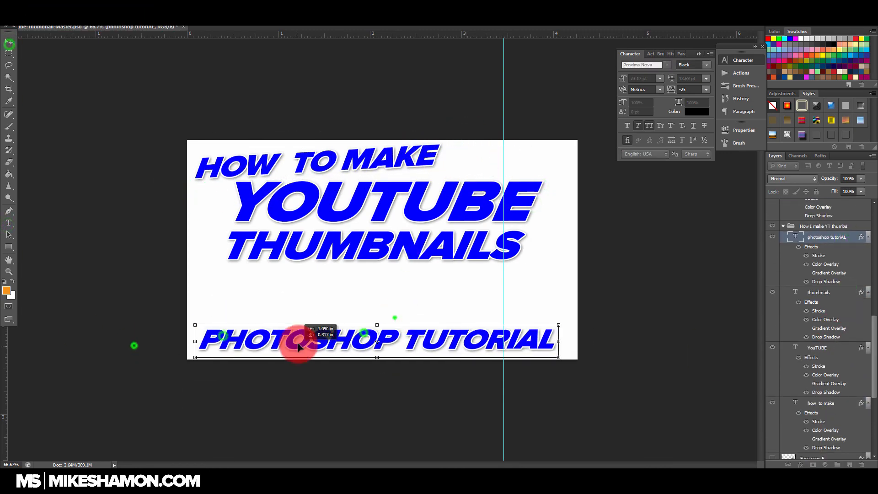
left_click_drag(559, 328, 573, 329)
Step: Create a new layer group below the title text layers
scroll(812, 279, "down", 3)
left_click(833, 363)
left_click(837, 464)
left_click_drag(842, 351, 833, 380)
Step: Place the previously made thumbnail images from the file browser onto the canvas and group them
left_click(45, 482)
left_click_drag(443, 63, 665, 106)
left_click_drag(558, 361, 167, 423)
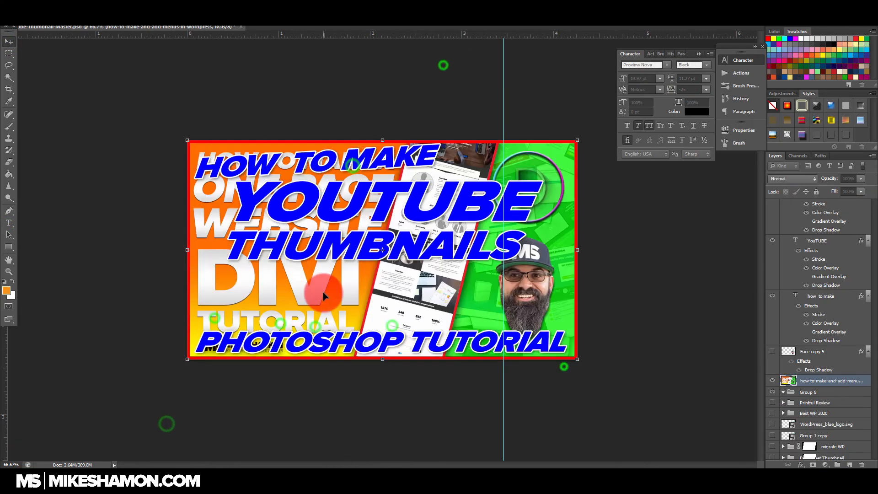
left_click_drag(507, 362, 166, 423)
left_click(46, 483)
left_click_drag(803, 299, 166, 423)
key("Return")
left_click(832, 427, "shift")
key("ctrl+g")
Step: Shrink the placed thumbnails to small tiles, tilt them slightly counterclockwise and set them above the start of "photoshop tutorial"
left_click_drag(578, 141, 275, 315)
left_click_drag(246, 323, 275, 290)
left_click_drag(292, 273, 286, 265)
left_click_drag(239, 300, 238, 297)
key("Return")
left_click(789, 370)
Step: Outline a wide band behind "YouTUBE" and "thumbnails" on a new layer and fill it with orange
scroll(788, 384, "down", 1)
left_click(7, 42)
left_click(7, 153)
left_click(594, 269)
left_click(177, 266)
left_click(179, 178)
left_click(489, 139)
left_click(849, 464)
left_click(8, 174)
left_click(210, 225)
left_click_drag(592, 224, 580, 226)
Step: Draw a slanted four-sided shape around "how to make" with the Pen tool on a new layer and fill it red
key("p")
left_click(181, 160)
left_click(459, 135)
left_click(848, 465)
left_click(182, 158)
left_click(453, 130)
left_click(443, 182)
left_click(179, 190)
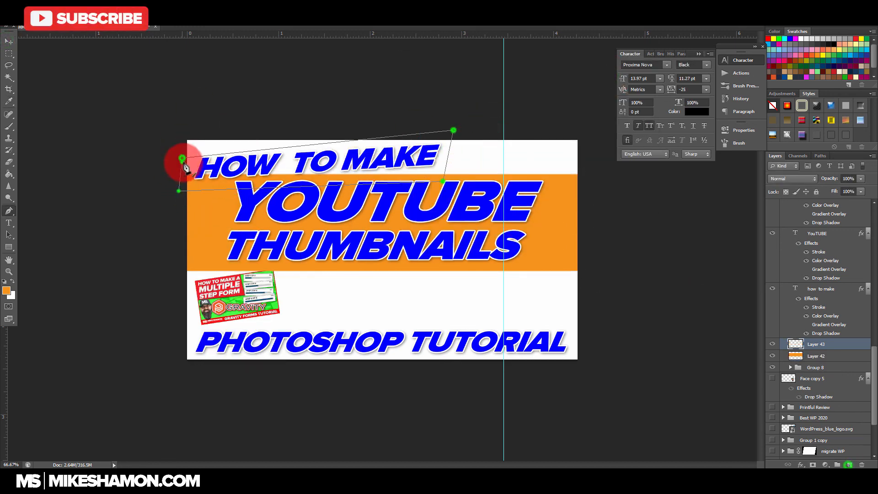
left_click(182, 158)
left_click(624, 75)
Step: Resize the red shape and the "how to make" text so they fit together in the canvas's upper left corner
left_click(8, 40)
left_click_drag(474, 125, 466, 121)
scroll(837, 336, "up", 1)
left_click(846, 334)
left_click_drag(453, 192, 430, 179)
left_click_drag(390, 163, 386, 163)
key("Return")
Step: Draw an orange rectangle across the full canvas width behind the "photoshop tutorial" text
left_click(9, 246)
left_click_drag(181, 327, 591, 363)
left_click(9, 41)
double_click(507, 214)
left_click_drag(587, 100, 503, 79)
left_click(274, 147)
left_click(299, 419)
double_click(376, 232)
double_click(415, 180)
left_click_drag(587, 75, 568, 71)
left_click(815, 63)
Step: Spread the Gravity Forms, squeeze page, best WordPress theme and affiliate thumbnails along the strip above "photoshop tutorial"
scroll(829, 302, "down", 3)
left_click(841, 316)
left_click_drag(269, 297, 509, 293)
left_click(836, 325)
left_click(846, 337)
left_click_drag(256, 300, 314, 300)
left_click(839, 348)
left_click_drag(247, 304, 393, 304)
Step: Move the anchor links and awesome home page thumbnails to the canvas's upper right and the one-page thumbnail to its upper left corner
left_click(825, 358)
left_click_drag(224, 289, 223, 260)
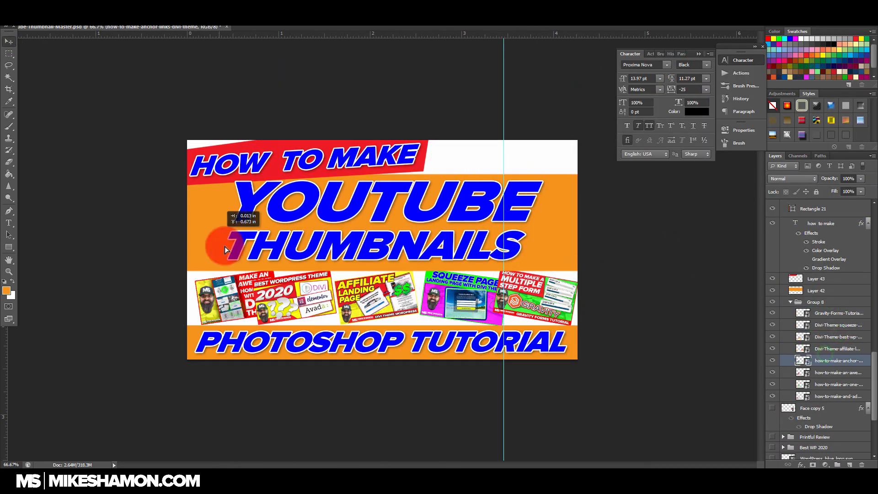
left_click(841, 372)
left_click_drag(235, 297, 460, 158)
left_click_drag(429, 286, 540, 160)
left_click(842, 381)
left_click_drag(240, 299, 215, 141)
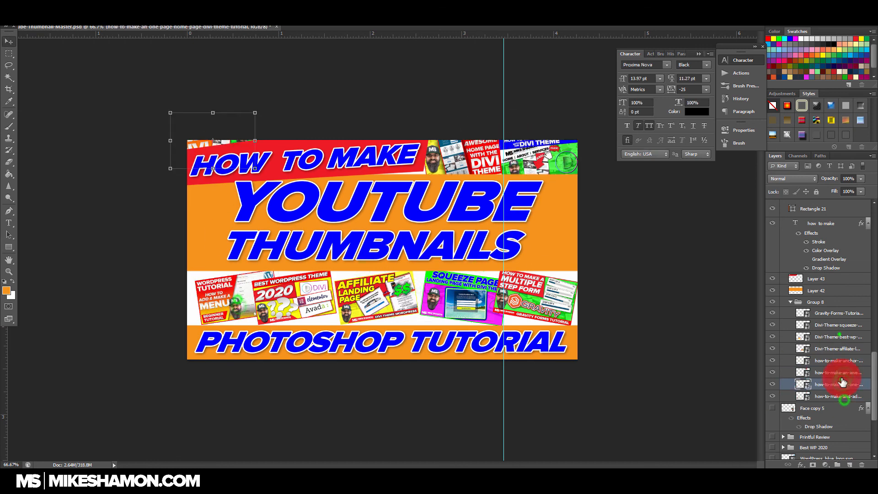
Step: Move the anchor links thumbnail to the start of the lower strip and resize it, with the menu thumbnail in the upper right corner
left_click(840, 359)
key("ctrl+t")
left_click_drag(539, 157, 239, 285)
left_click_drag(279, 266, 273, 270)
key("Return")
left_click(790, 302)
Step: Draw a rectangle covering the whole canvas, place it beneath the Group 8 thumbnails and fill it with green
left_click(8, 247)
left_click_drag(178, 132, 590, 369)
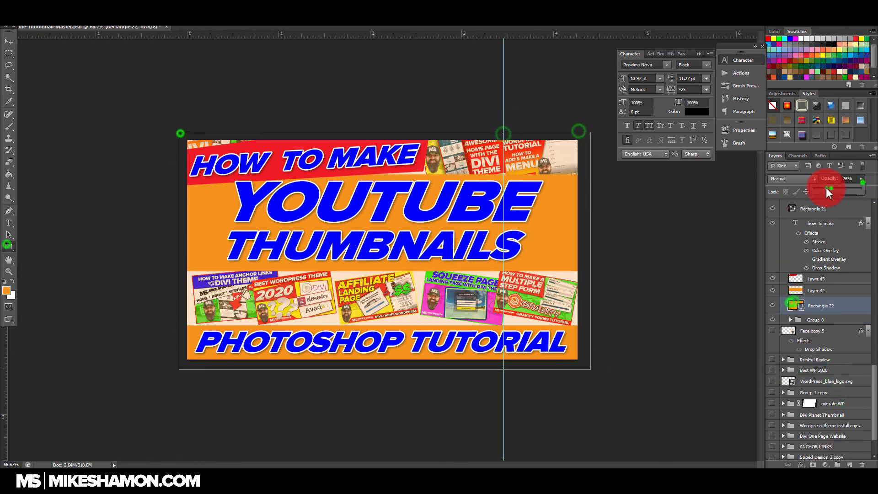
left_click_drag(822, 305, 822, 321)
double_click(796, 316)
left_click(773, 39)
left_click(779, 39)
left_click(621, 73)
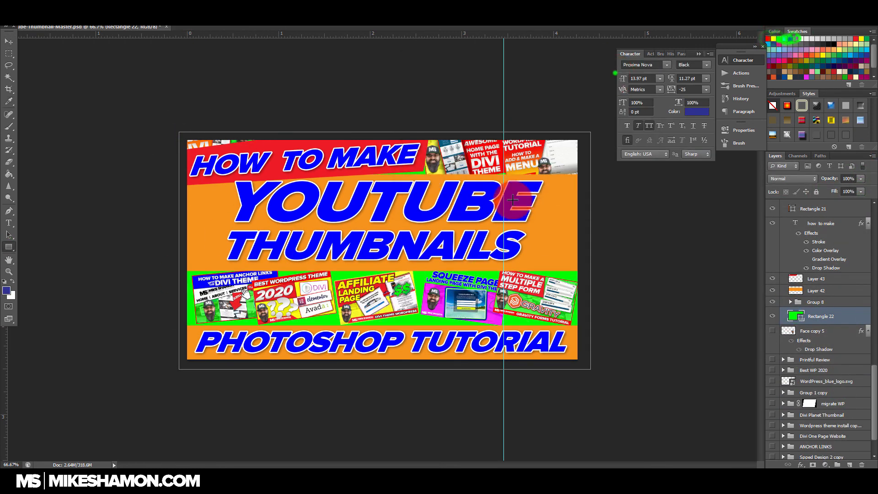
Step: Replace the "how to make" text's Color Overlay with a Gradient Overlay and recolor its stroke
double_click(840, 259)
left_click(597, 266)
left_click(618, 276)
left_click(607, 226)
left_click(698, 250)
left_click(790, 39)
left_click(634, 73)
left_click(848, 173)
Step: Copy a banner layer style from the Best WP 2020 group onto the Layer 43 shape and set its Color Overlay to red
left_click(783, 337)
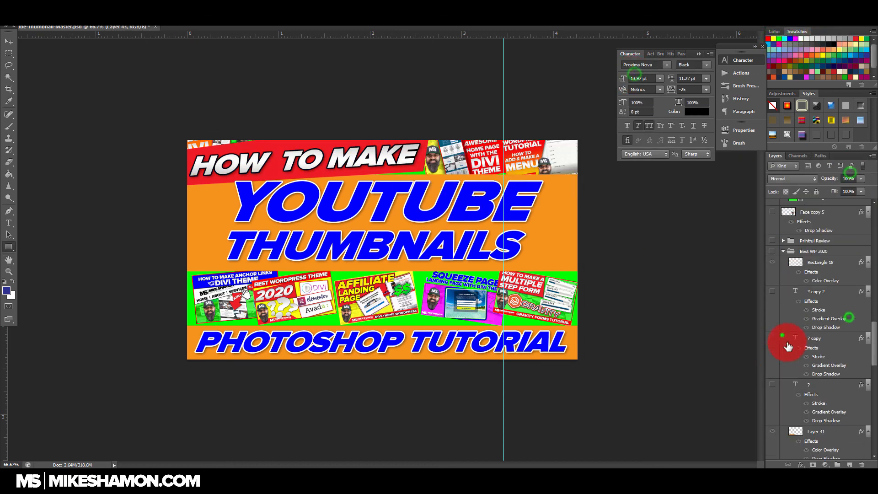
double_click(862, 386)
left_click(636, 267)
left_click(772, 190)
left_click(769, 38)
left_click(634, 74)
left_click(845, 177)
Step: Apply the same banner style to the Layer 42 band, with a green Color Overlay
right_click(843, 434)
double_click(862, 433)
left_click(854, 171)
Step: Shift the "how to make" line with its red shape and the "YouTUBE" and "thumbnails" lines toward the canvas's left edge
left_click(821, 388)
left_click(836, 329, "ctrl")
left_click_drag(380, 152, 358, 157)
left_click(832, 288)
left_click(831, 242, "ctrl")
mouse_move(490, 201)
left_mouse_down()
mouse_move(497, 201)
mouse_move(481, 201)
left_mouse_up()
Step: Tilt the green Layer 42 band slightly counterclockwise
scroll(833, 294, "down", 2)
left_click(840, 372)
left_click_drag(590, 176, 587, 171)
Step: Change the fill of the Rectangle 22 background to yellow after trying white
left_click(836, 385)
double_click(798, 385)
left_click(774, 38)
left_click(801, 39)
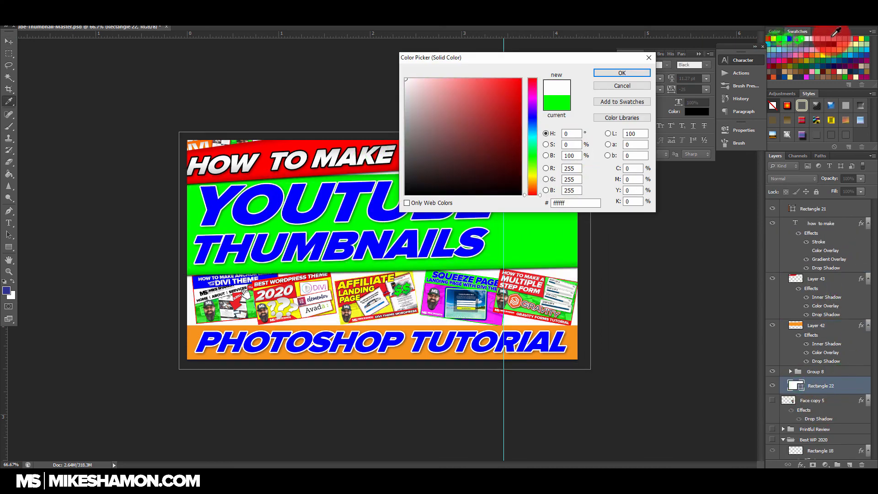
left_click(773, 39)
left_click(629, 74)
Step: Place the Face copy 3 portrait over the right end of the green band, tilt it, and hide that layer again
scroll(817, 294, "up", 8)
left_click(772, 297)
left_click_drag(765, 304, 750, 304)
left_click(821, 298)
left_click_drag(228, 307, 554, 219)
key("ctrl+t")
left_click_drag(568, 177, 583, 167)
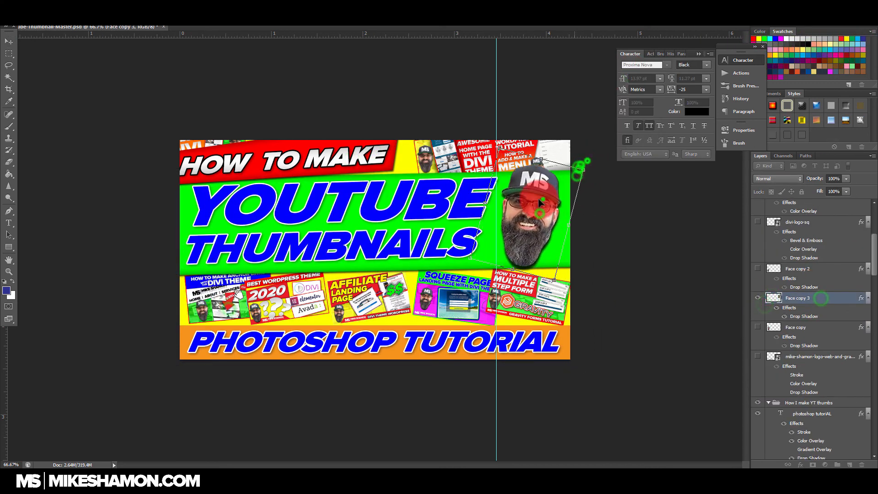
key("Return")
left_click(758, 297)
Step: Bring the Canon-EOS-Rebel-T6-Review-and-Unboxing thumbnail image from the file explorer into the canvas
scroll(759, 297, "down", 3)
left_click(11, 481)
left_click(687, 298)
left_click(693, 343)
scroll(222, 274, "down", 10)
left_click(221, 362)
double_click(392, 120)
left_click_drag(505, 102, 137, 220)
Step: Shrink the Canon thumbnail, tilt it slightly clockwise and place it over the right end of the green band
left_click_drag(569, 141, 279, 304)
left_click_drag(245, 339, 545, 193)
left_click_drag(581, 166, 573, 170)
key("Return")
scroll(823, 375, "down", 8)
double_click(843, 379)
left_click(639, 269)
left_click(772, 188)
left_click(630, 87)
left_click(847, 187)
Step: Turn the orange banner at the canvas's bottom red and give "photoshop tutorial" the layer style of the "how to make" line
left_click(779, 415)
scroll(803, 372, "up", 6)
double_click(846, 355)
left_click(600, 267)
left_click(854, 172)
right_click(852, 339)
scroll(837, 270, "up", 3)
right_click(832, 278)
left_click(777, 369)
Step: Add a drop shadow and a red stroke to the Group 8 thumbnail collage
scroll(836, 320, "down", 10)
double_click(845, 305)
left_click(619, 306)
left_click(635, 226)
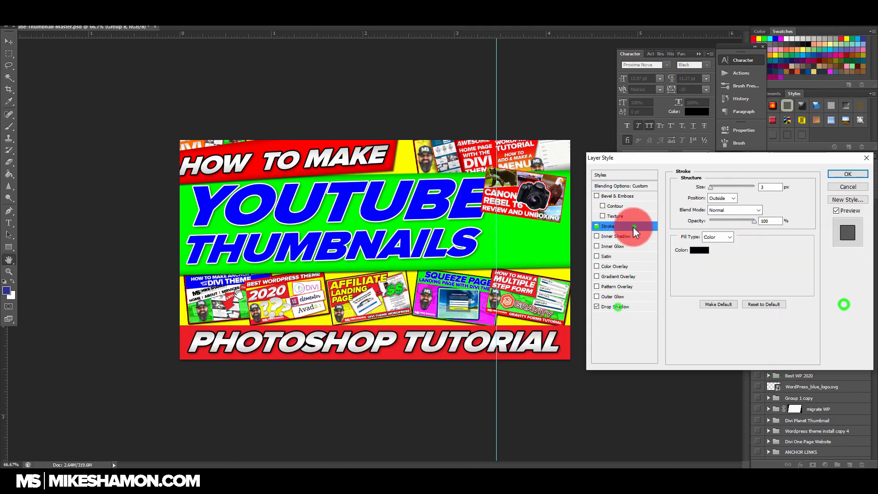
left_click(698, 251)
left_click(754, 39)
left_click(628, 72)
left_click(852, 172)
Step: Duplicate Group 8 and change the stroke color and size on one of the two collage groups
key("ctrl+j")
double_click(858, 329)
left_click(702, 250)
left_click(389, 170)
left_click(613, 74)
left_click(770, 188)
left_click(849, 176)
Step: Move the Canon thumbnail layer directly below Layer 42 and hide it
left_click(758, 296)
scroll(813, 278, "up", 5)
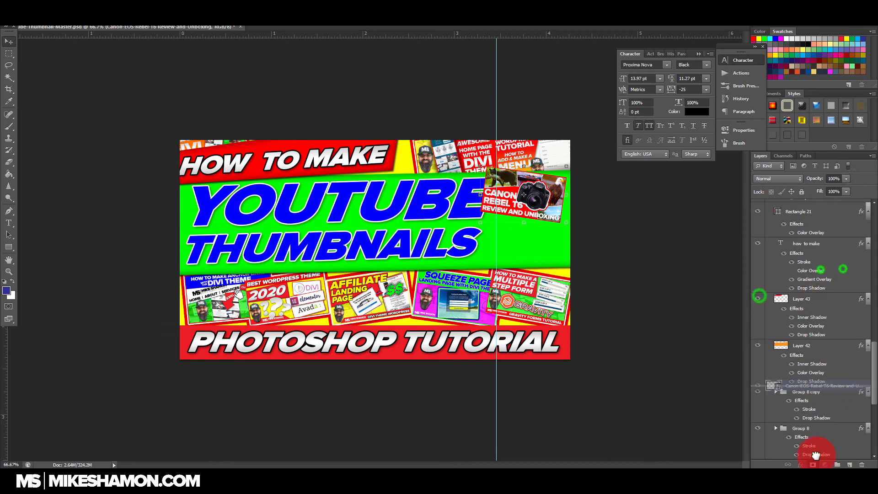
left_click(758, 363)
Step: Raise the lower and upper edges of the green Layer 42 band and tilt it further counterclockwise
scroll(819, 323, "down", 5)
left_click(825, 316)
left_click_drag(376, 274, 376, 261)
left_click_drag(376, 168, 377, 160)
left_click_drag(591, 168, 589, 154)
key("Return")
Step: Copy the red layer style of Layer 43 onto the Layer 42 band
right_click(843, 329)
right_click(849, 375)
left_click(786, 367)
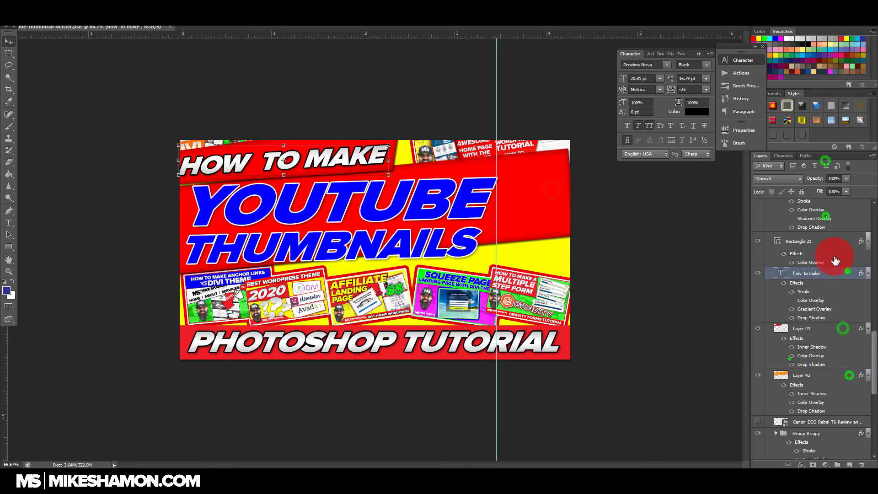
Step: Apply the layer style of the "how to make" line to the "YouTUBE" and "thumbnails" lines
left_click(830, 222)
left_click(846, 278, "ctrl")
left_click(762, 368)
Step: Widen the "YouTUBE" and "thumbnails" lines across most of the canvas and skew them upward to the right along the tilted band
left_click_drag(498, 263, 544, 262)
left_click_drag(544, 165, 545, 154)
left_click_drag(183, 165, 179, 184)
left_click_drag(544, 156, 555, 131)
key("Escape")
key("ctrl+t")
left_click_drag(183, 166, 184, 184)
left_click_drag(544, 263, 545, 244)
key("Return")
Step: Stretch the red Layer 42 band farther past the canvas's right edge
scroll(827, 380, "down", 3)
left_click(819, 420)
left_click_drag(576, 210, 593, 210)
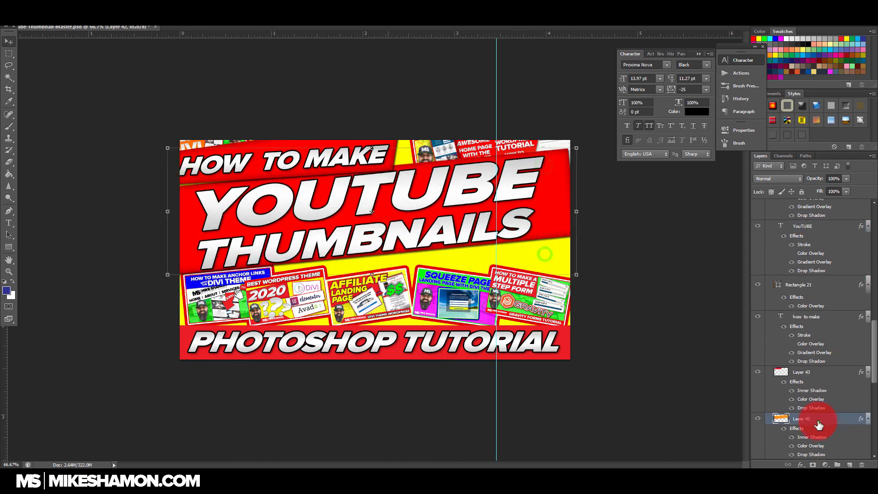
Step: Tilt the "how to make" line together with its red Layer 43 shape slightly further counterclockwise
left_click(827, 372)
left_click(829, 315, "ctrl")
left_click_drag(398, 137, 400, 129)
left_click(837, 317)
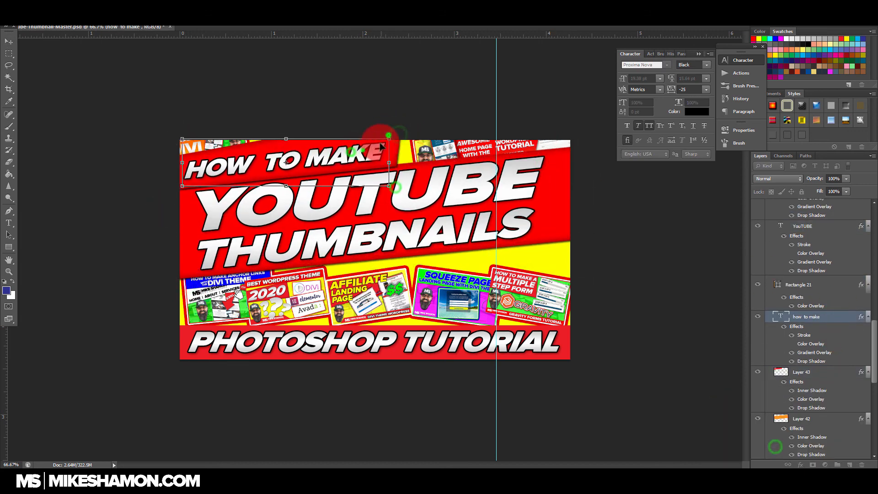
Step: Delete the Group 8 copy and remove the stroke and drop shadow from Group 8
scroll(846, 315, "down", 5)
left_click(854, 295)
scroll(856, 306, "down", 2)
left_click(852, 256)
left_click(776, 246)
Step: Enlarge the Gravity Forms thumbnail in Group 8 and tilt it at the collage's right end
left_click(840, 257)
key("ctrl+t")
left_click_drag(577, 247, 592, 256)
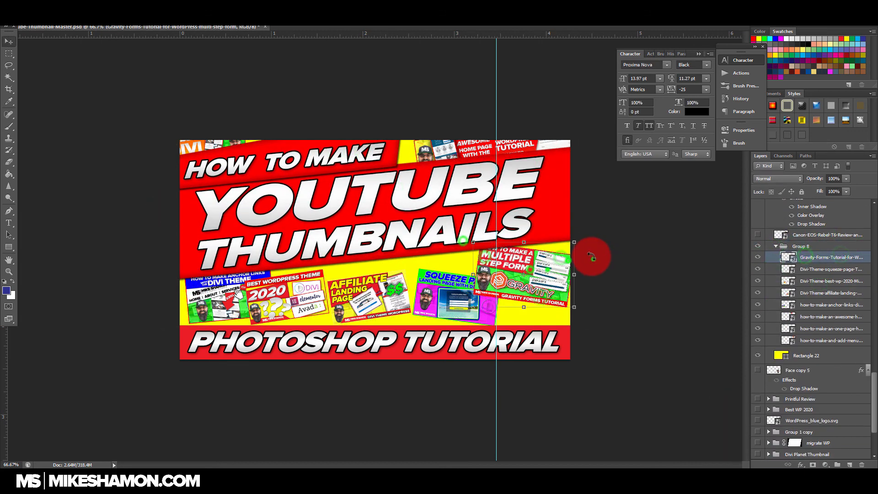
key("Return")
Step: Move Group 8 above Layer 42 in the layer order and expand it
left_click(775, 246)
scroll(819, 321, "up", 3)
left_click_drag(818, 386, 819, 323)
left_click(776, 326)
Step: Move the best WordPress theme 2020 thumbnail to the lower right and the enlarged, tilted squeeze page thumbnail beside the Gravity Forms one
left_click(840, 360)
left_click(845, 352)
left_click_drag(463, 271, 448, 285)
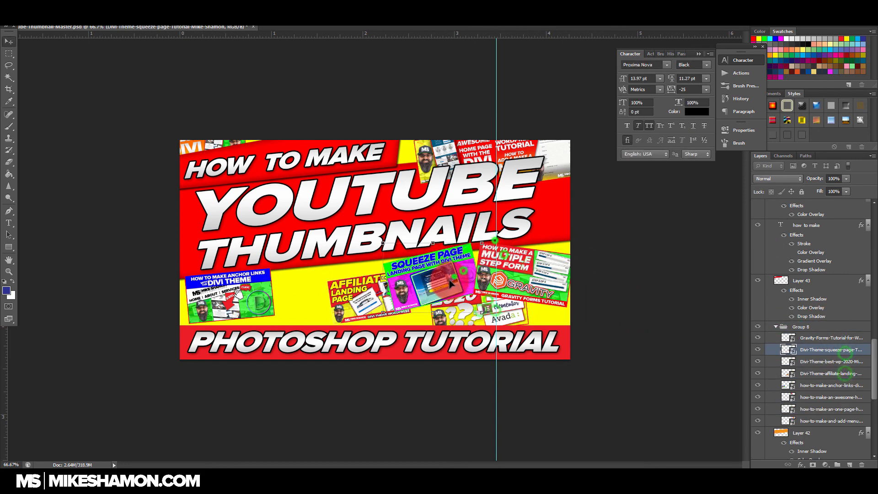
key("Return")
Step: Enlarge the affiliate landing page thumbnail, shift the anchor links one right, and move the awesome home page one to the lower left
left_click(845, 373)
left_click(844, 385)
left_click_drag(229, 297, 303, 300)
left_click(832, 397)
left_click_drag(448, 148, 231, 286)
Step: Move the one-page thumbnail to the collage's lower right corner and the add-menu thumbnail to its left part
left_click(817, 408)
left_click_drag(217, 145, 574, 316)
left_click_drag(617, 280, 616, 277)
key("Return")
left_click(832, 418)
left_click_drag(551, 142, 251, 256)
Step: Enlarge the whole Group 8 collage and shift the "YouTUBE" and "thumbnails" lines slightly upward
left_click(836, 328)
left_click_drag(621, 243, 627, 228)
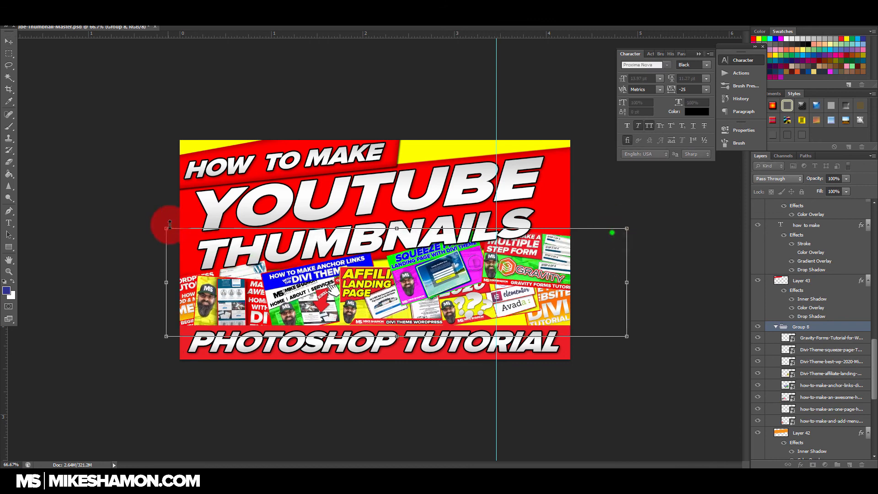
left_click_drag(188, 232, 169, 229)
left_click(821, 314)
left_click_drag(435, 237, 435, 225)
Step: Reposition and tilt the Gravity Forms and best WordPress theme 2020 thumbnails in the right part of the collage
left_click(817, 337)
left_click_drag(582, 251, 556, 207)
left_click(831, 333)
left_click_drag(387, 330, 392, 334)
left_click_drag(540, 277, 540, 279)
key("Return")
left_click(847, 370)
left_click_drag(502, 289, 505, 306)
Step: Shrink the "how to make" line with its Layer 43 shape and move that shape below Layer 42 in the layer order
left_click(827, 335)
left_click(835, 284, "shift")
left_click_drag(401, 121, 368, 126)
left_click_drag(826, 338, 831, 403)
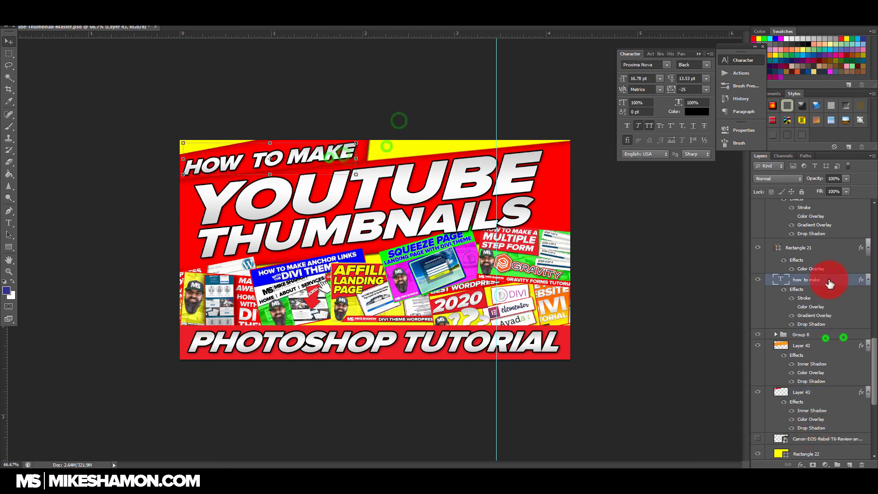
left_click(827, 278)
left_click_drag(329, 158, 331, 157)
Step: Add a drop shadow and a white stroke to the rearranged Group 8 collage
double_click(856, 334)
left_click(597, 307)
left_click(647, 227)
left_click(696, 250)
left_click(786, 41)
left_click(630, 74)
left_click(838, 174)
left_click_drag(710, 189, 714, 188)
Step: Duplicate Group 8 and give the lower group a 13 px stroke, trying green and white
key("ctrl+j")
double_click(860, 358)
left_click(638, 226)
left_click(699, 253)
left_click(764, 40)
left_click(634, 72)
left_click(699, 250)
left_click(788, 38)
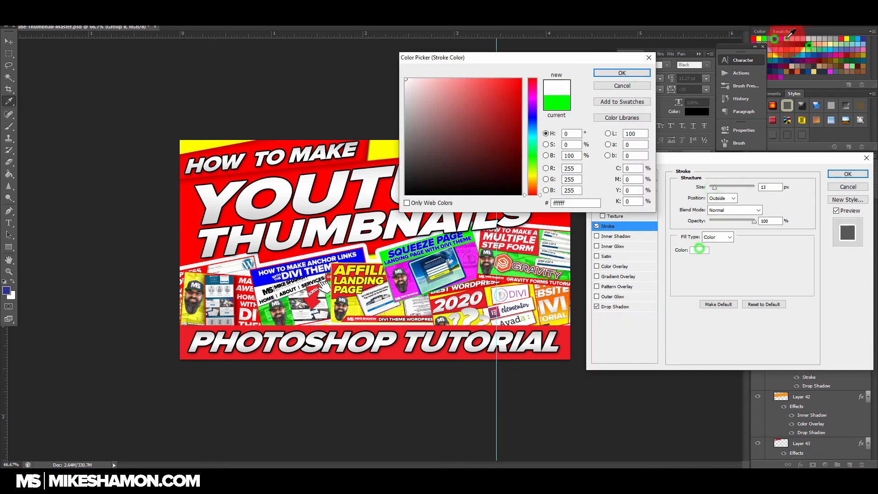
left_click(629, 74)
left_click(855, 176)
Step: Add a drop shadow and a stroke to the Rectangle 21 banner, opening Save for Web in between
double_click(857, 263)
left_click(615, 306)
mouse_move(709, 239)
left_mouse_down()
mouse_move(736, 242)
mouse_move(719, 249)
left_mouse_up()
left_click(856, 174)
key("ctrl+alt+shift+s")
left_click(658, 416)
double_click(855, 261)
left_click(597, 227)
left_click(851, 175)
Step: Rotate the "photoshop tutorial" text together with its Rectangle 21 banner slightly clockwise
left_click(827, 221, "ctrl")
mouse_move(590, 327)
left_mouse_down()
mouse_move(592, 320)
mouse_move(597, 332)
left_mouse_up()
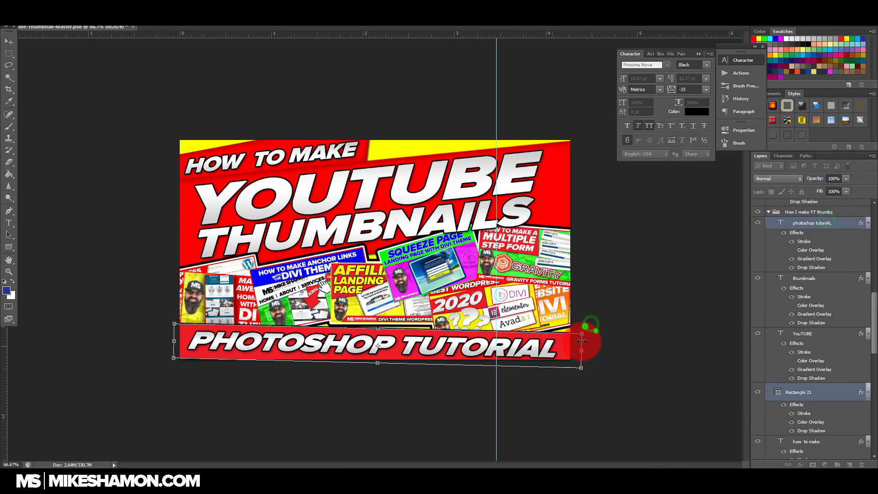
left_click(815, 222)
double_click(855, 223)
left_click(838, 189)
Step: Adjust the stroke of the lower Group 8 collage to 13 px and recolour it white
double_click(858, 237)
left_click(627, 225)
left_click(699, 250)
left_click(789, 40)
left_click(637, 74)
left_click_drag(709, 187, 713, 188)
left_click(694, 250)
left_click(855, 172)
Step: Change the colour overlay of the Rectangle 22 background to bright green
double_click(849, 297)
left_click(635, 267)
left_click(774, 184)
left_click(766, 38)
left_click(608, 74)
left_click(855, 172)
Step: Narrow the red Layer 42 shape behind "YouTube Thumbnails" from both sides so the background shows around it
scroll(831, 245, "up", 3)
left_click(830, 247)
left_click_drag(586, 203, 560, 204)
left_click_drag(167, 208, 184, 207)
left_click_drag(372, 263, 371, 264)
left_click_drag(568, 197, 571, 196)
key("Return")
Step: Export the updated thumbnail as an image file with Save for Web
key("ctrl+alt+shift+s")
left_click(619, 417)
left_click(478, 256)
left_click(462, 351)
key("Return")
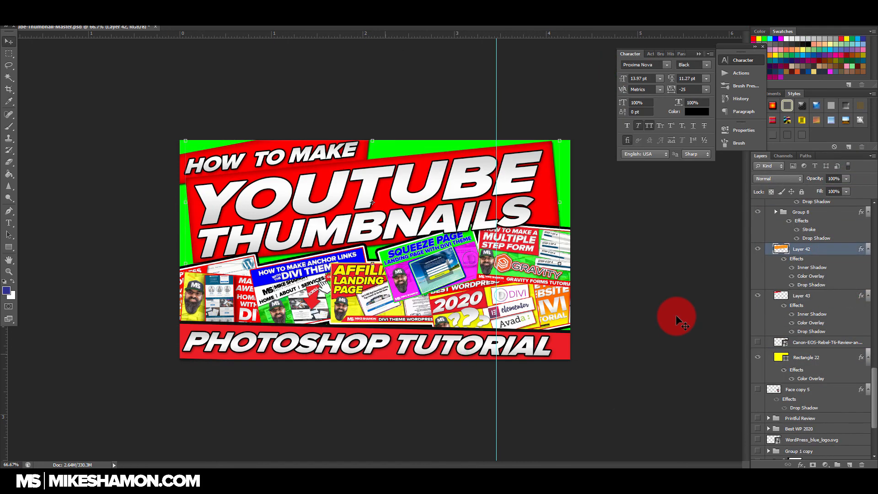